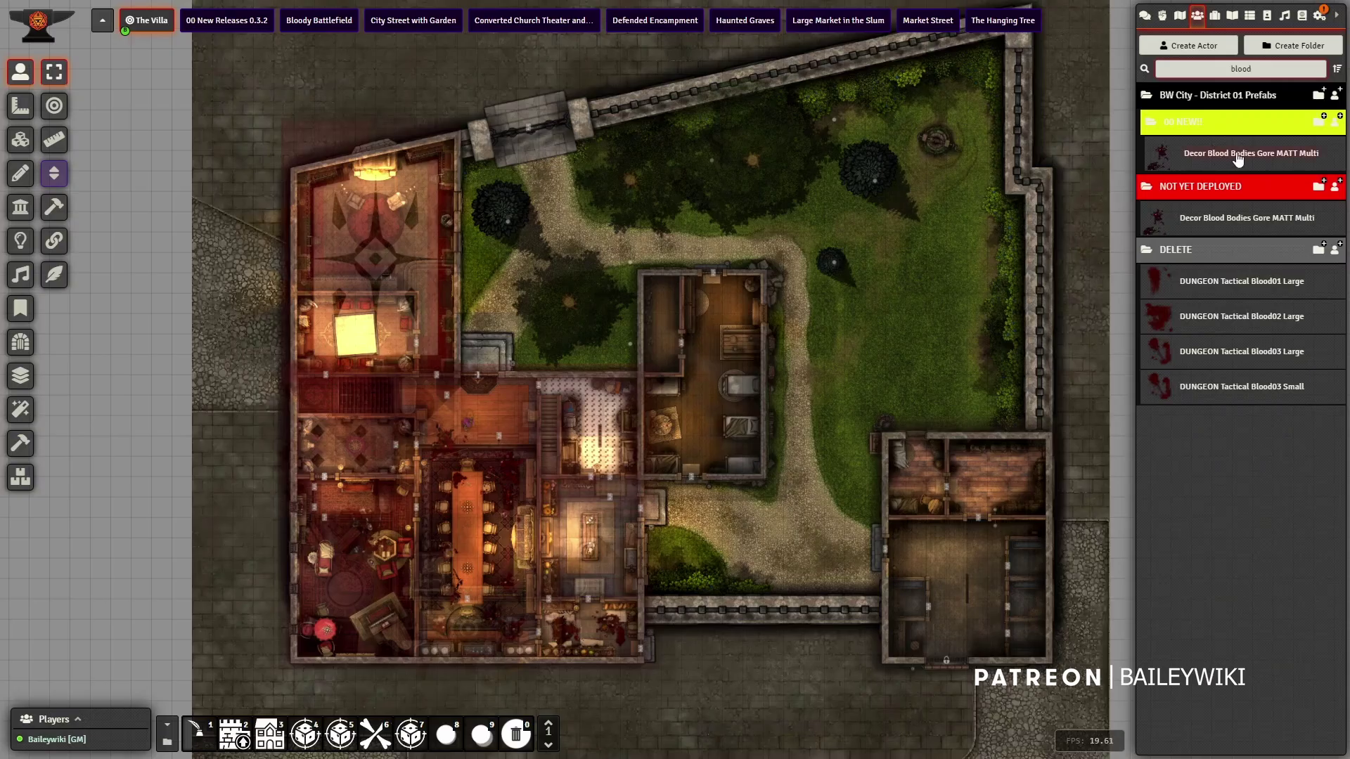
Place the Decor Blood Bodies Gore MATT Multi prefab on the garden lawn above the stables and select its control token.
drag(931, 301, 938, 352)
scroll(749, 417, up, 3)
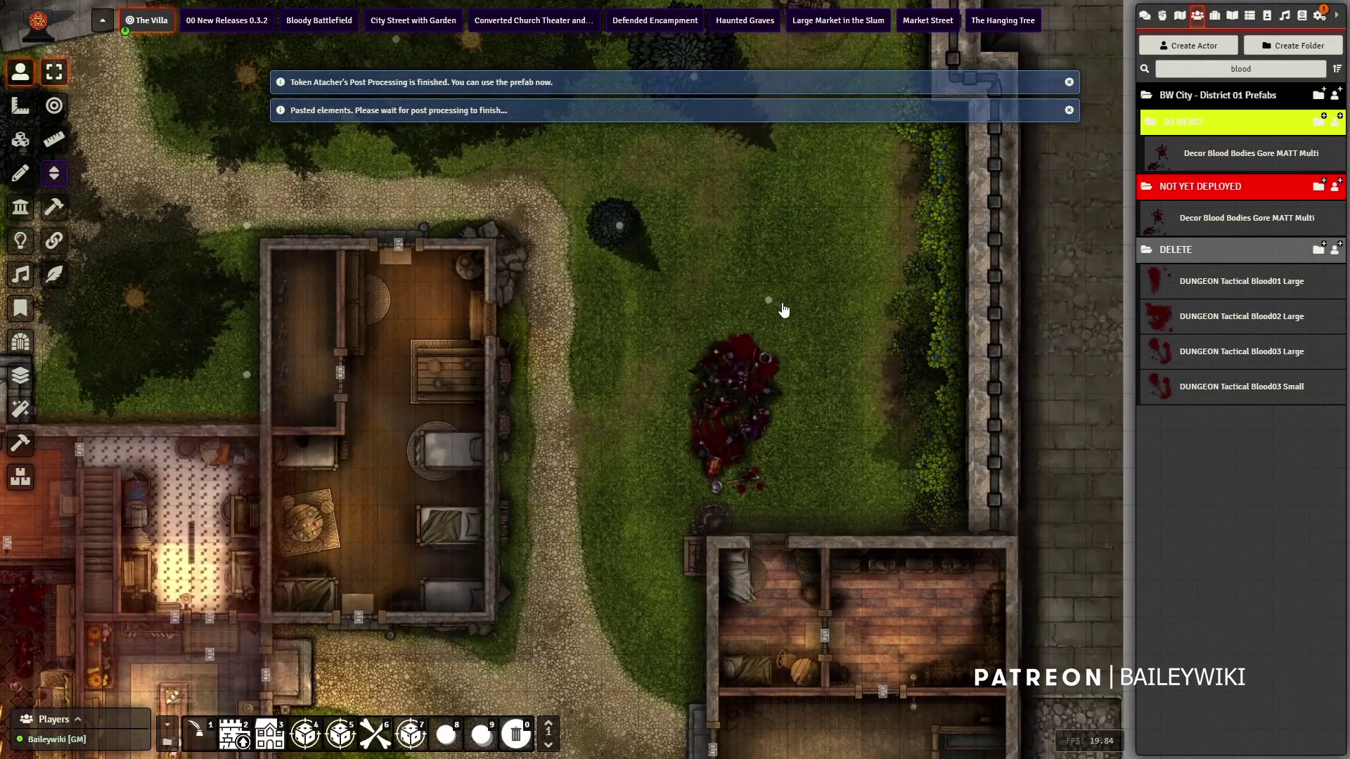
click(772, 304)
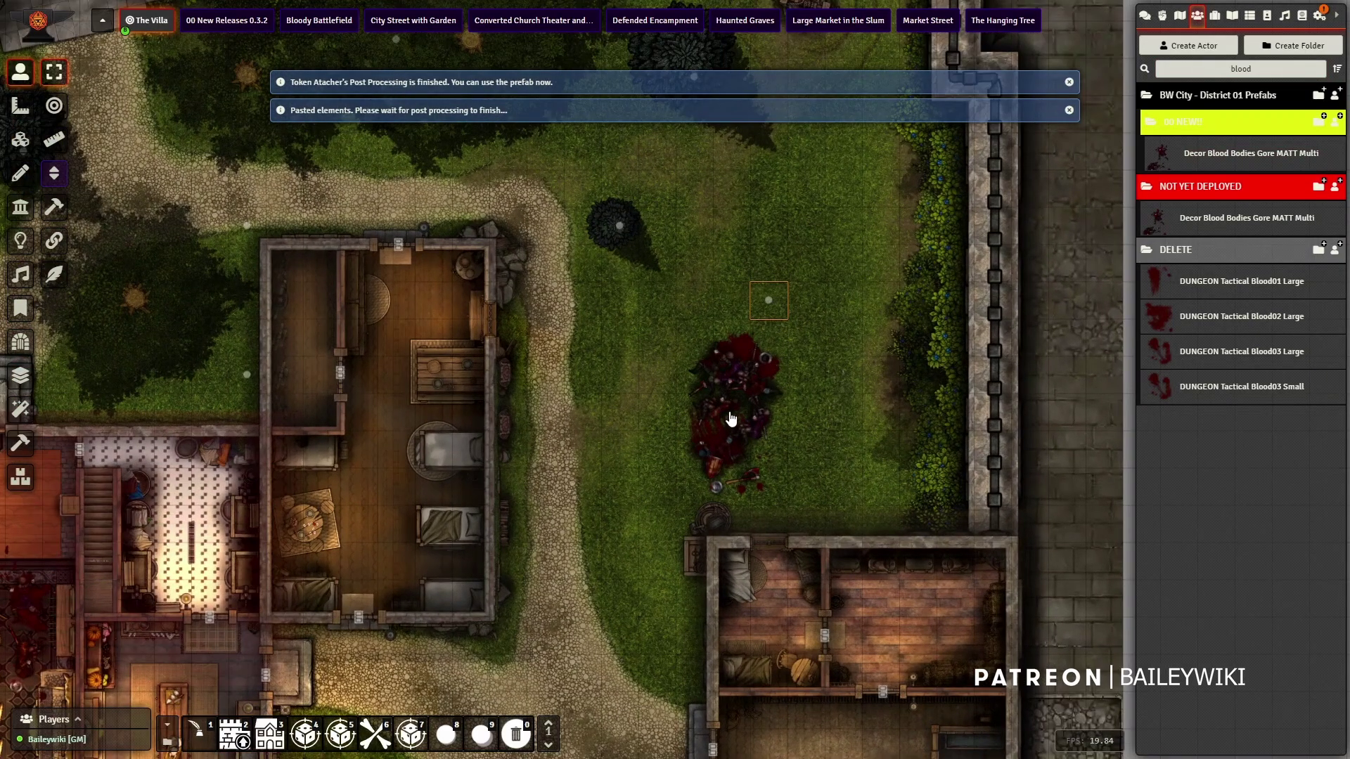
scroll(731, 408, up, 10)
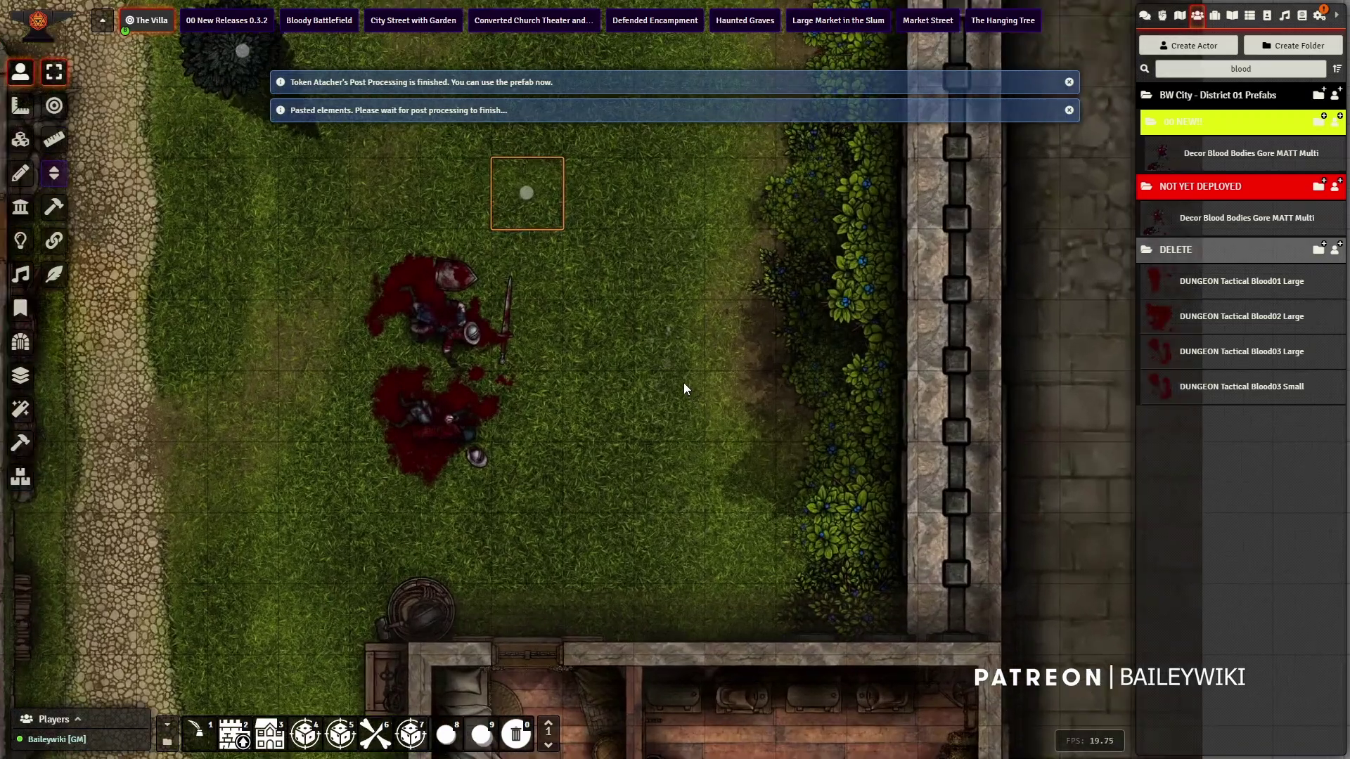
scroll(364, 314, down, 2)
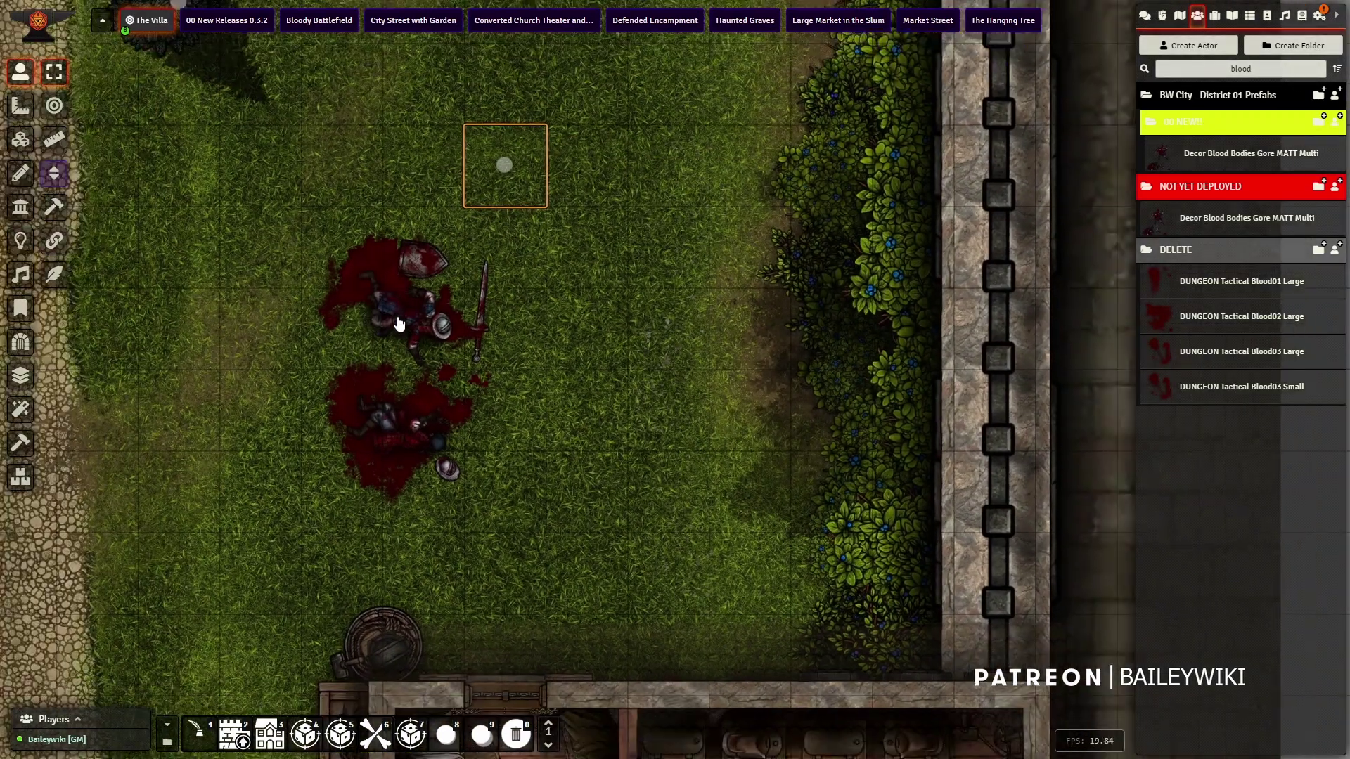
Switch the placed bodies to another variation and add two more copies of the blood bodies prefab on the lawn.
click(391, 284)
click(380, 287)
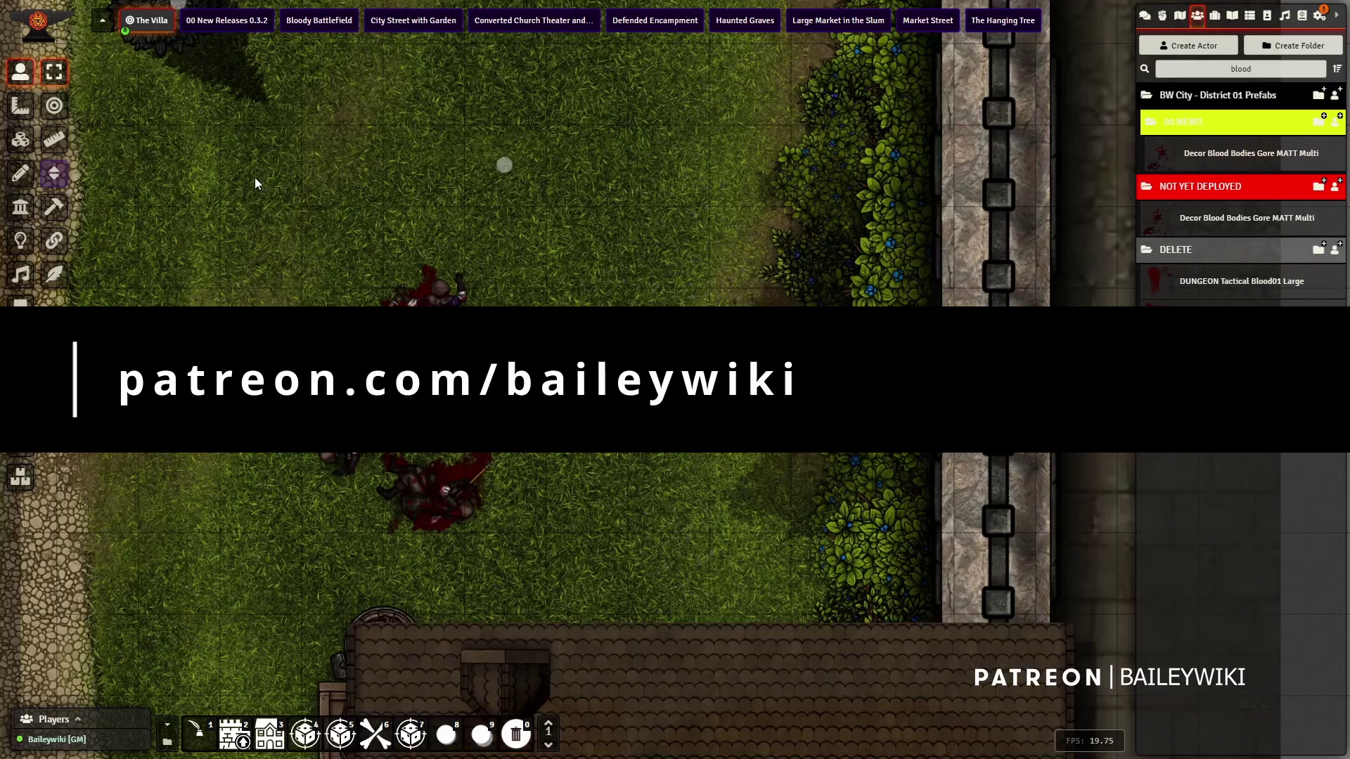
key(ctrl+v)
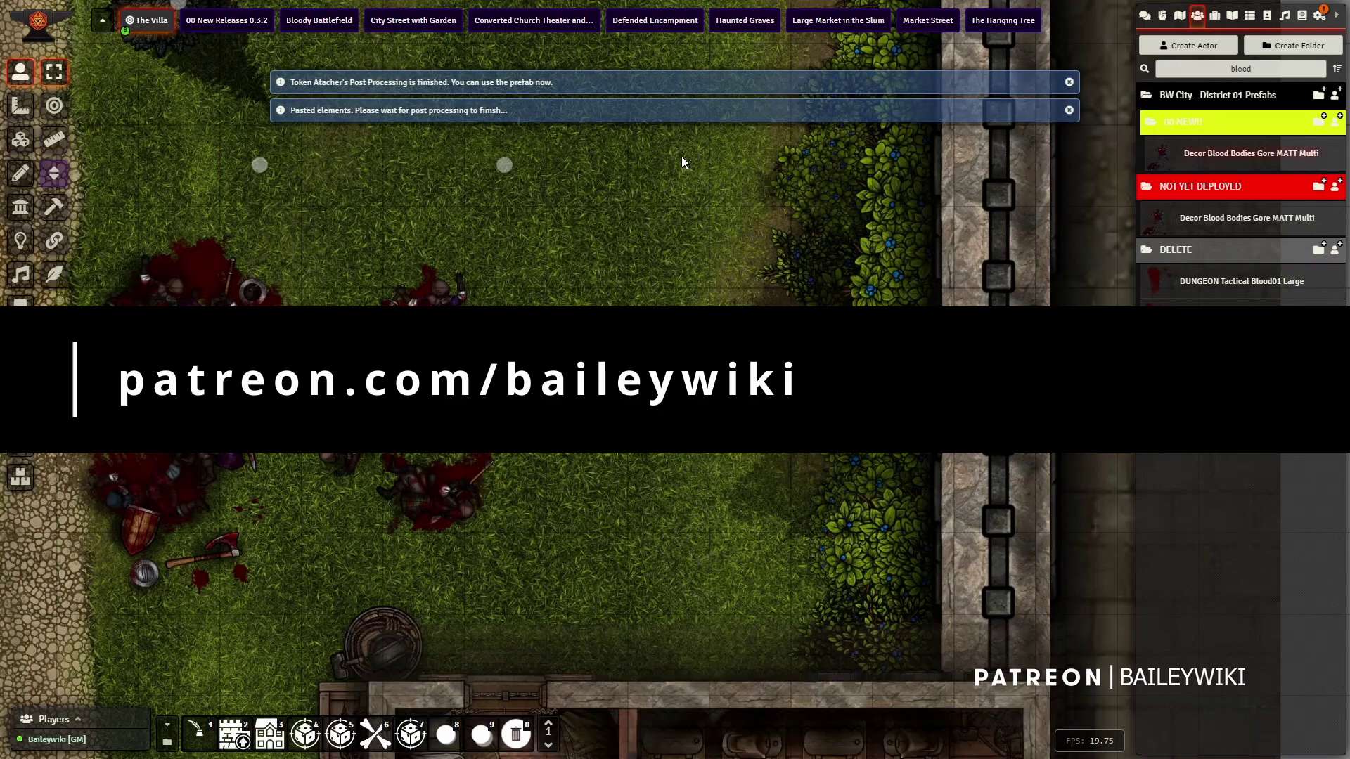
key(ctrl+v)
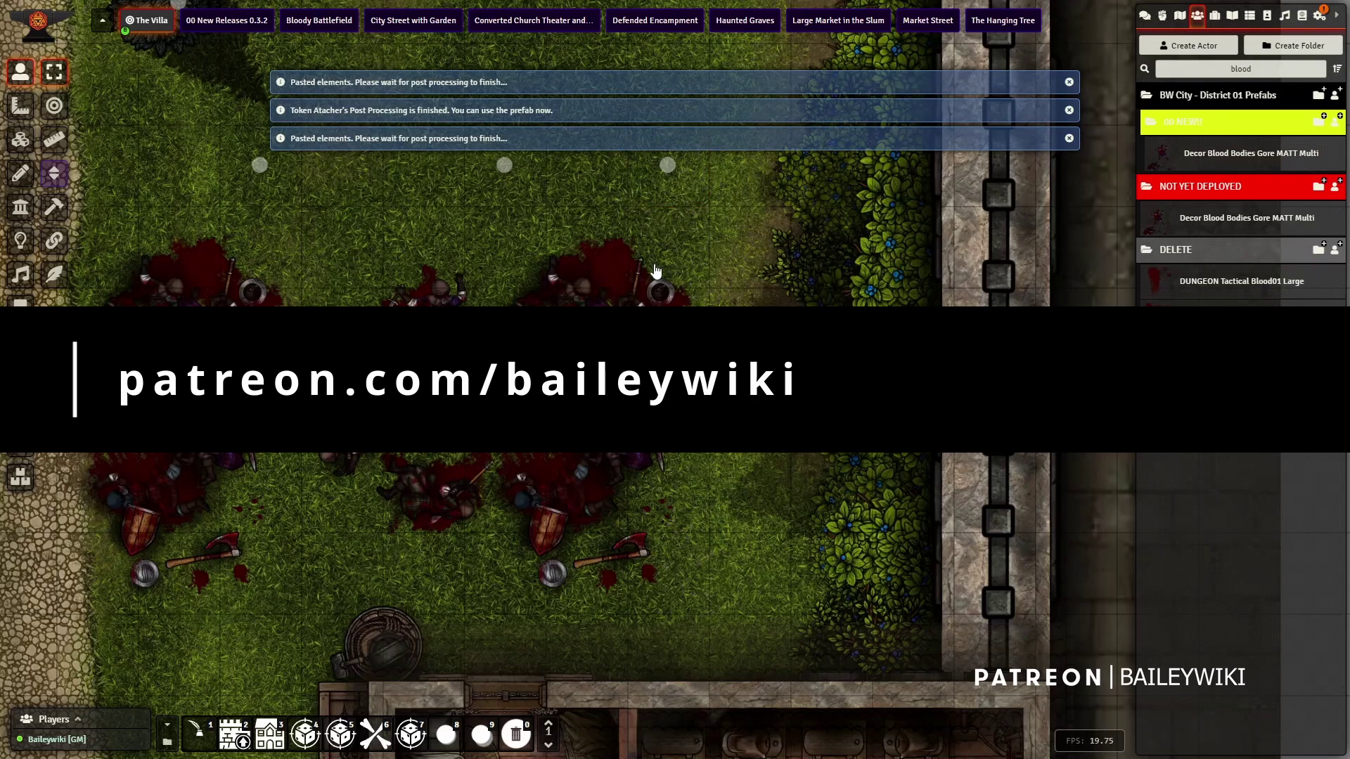
Delete all three blood bodies prefabs from the lawn by removing their control tokens.
click(659, 176)
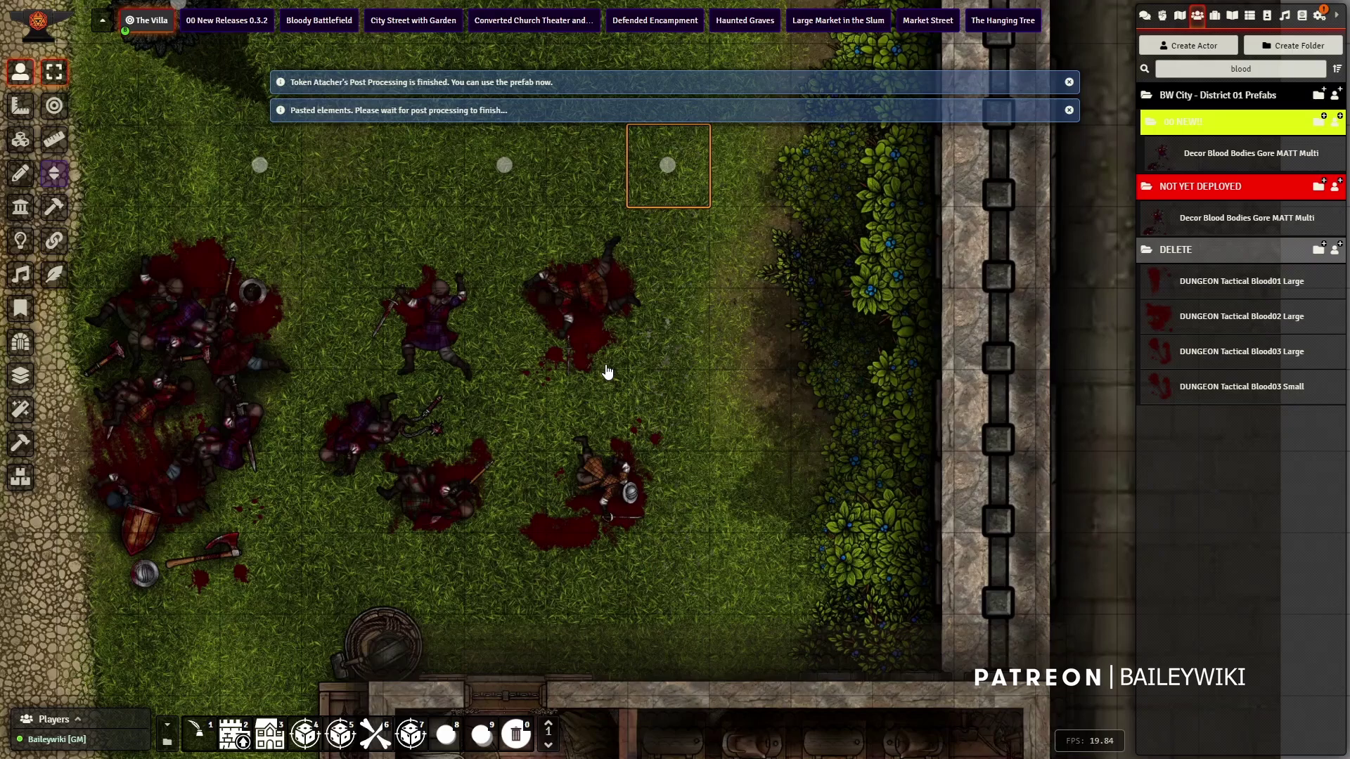
key(Delete)
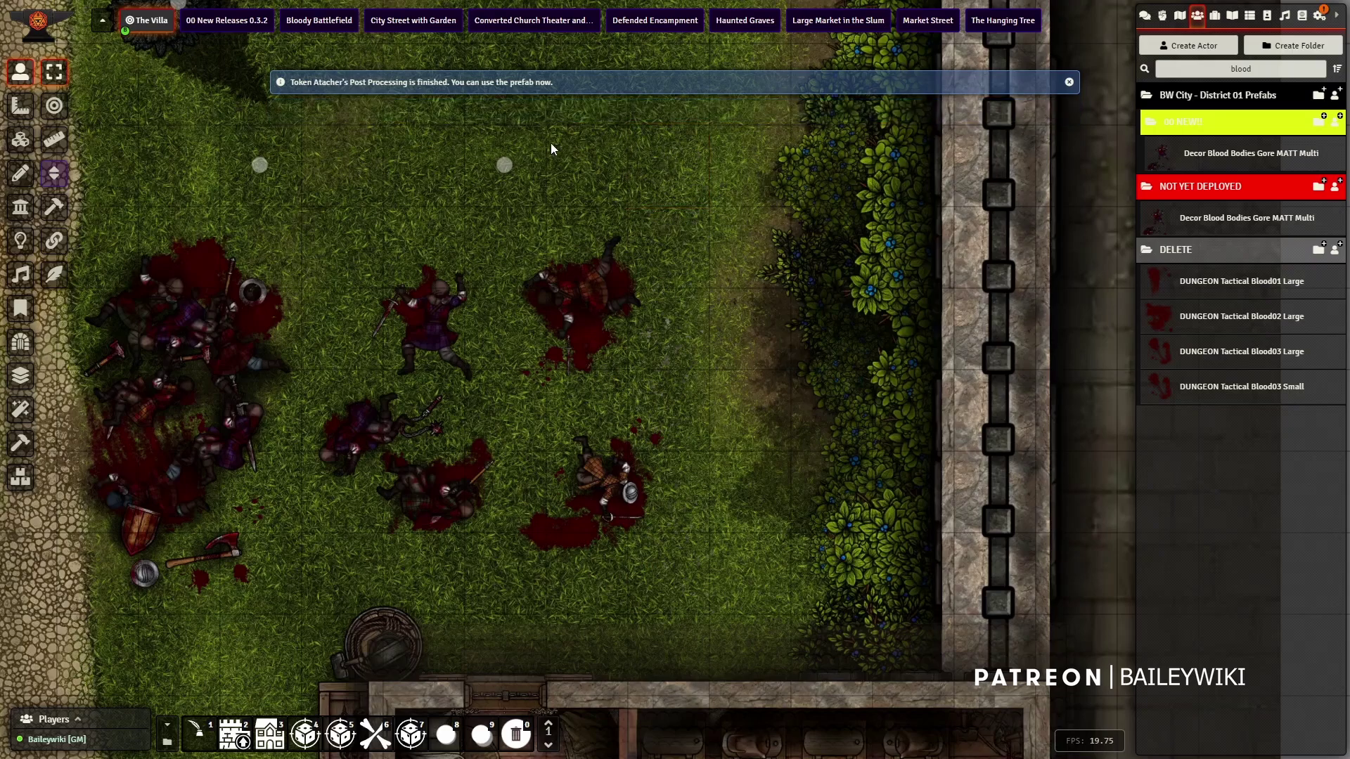
click(505, 165)
key(Delete)
click(260, 165)
key(Delete)
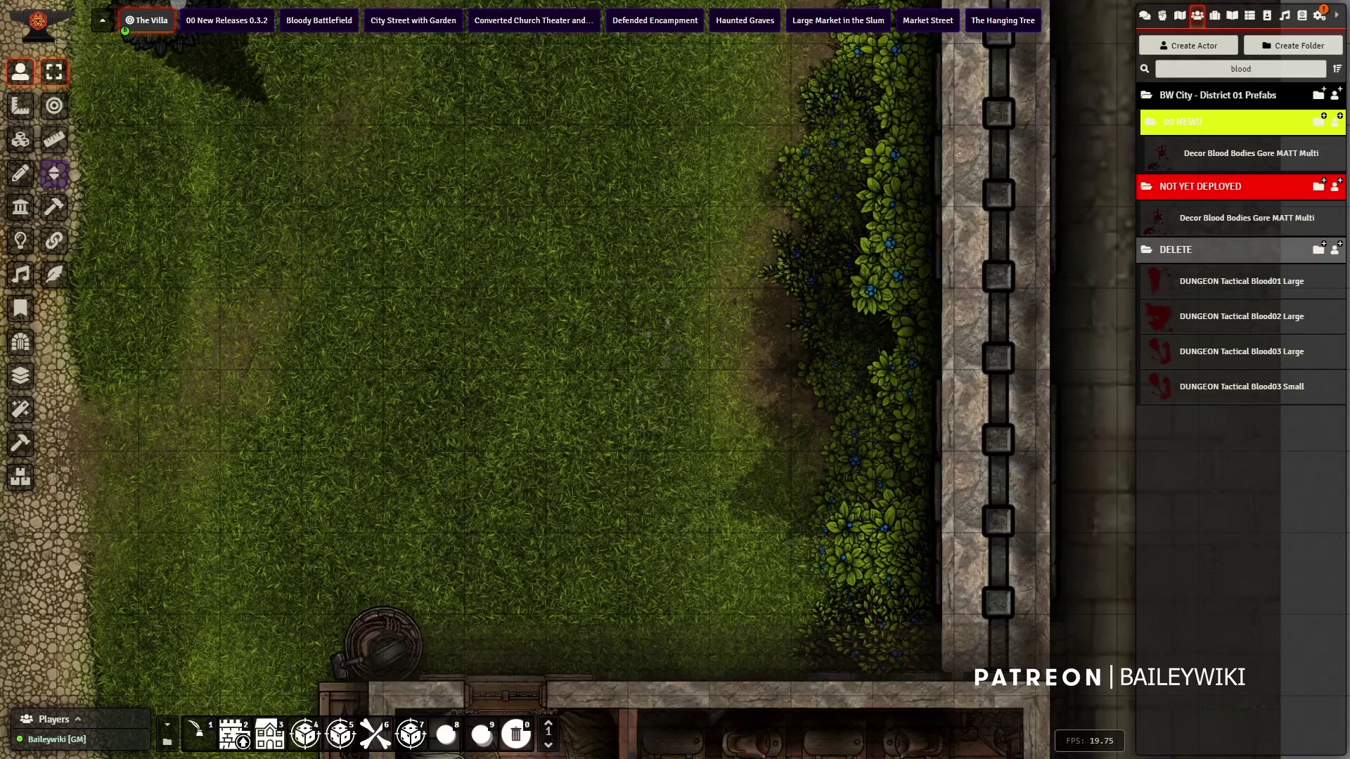
Clear the actor search and expand the BW City - District 01 Prefabs folder with its yellow subfolder of new prefabs.
scroll(674, 381, down, 20)
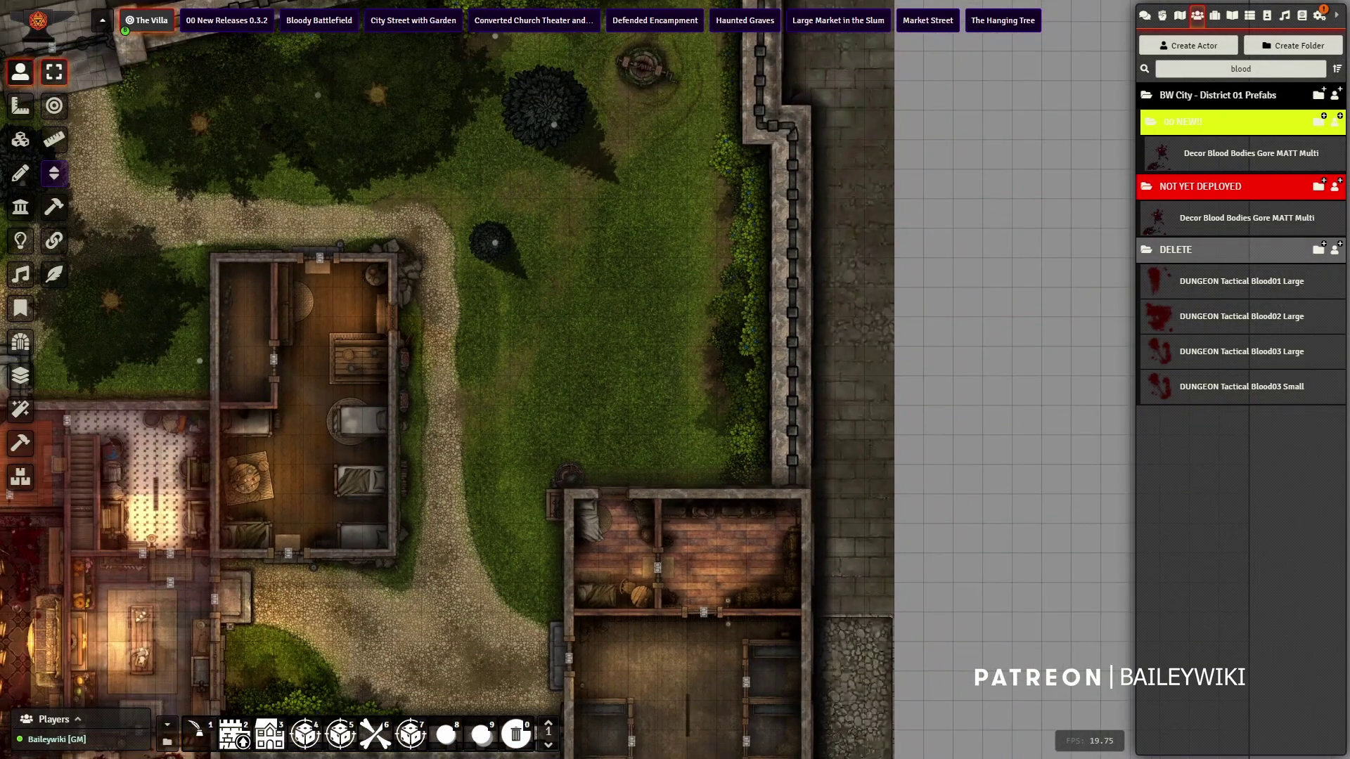
drag(718, 313, 906, 217)
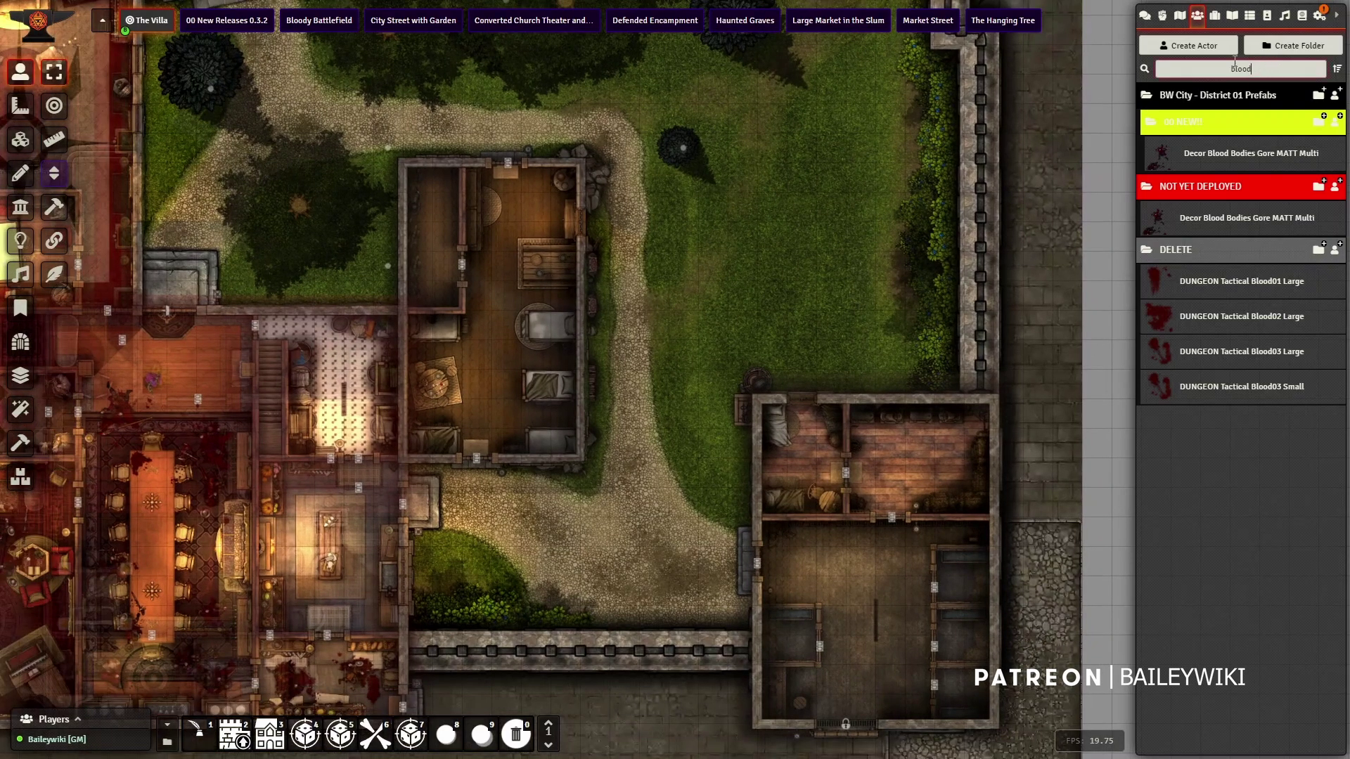
key(ctrl+a)
key(BackSpace)
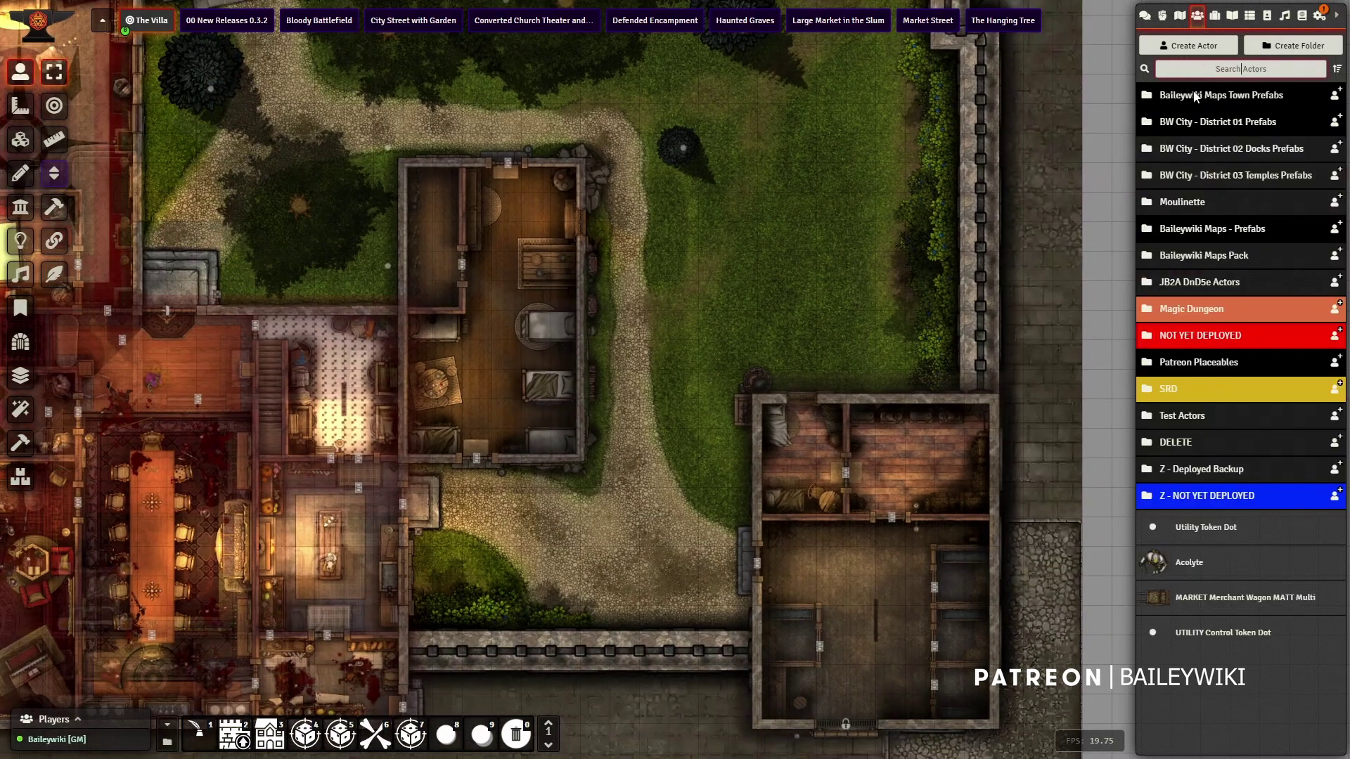
click(1224, 123)
click(1187, 150)
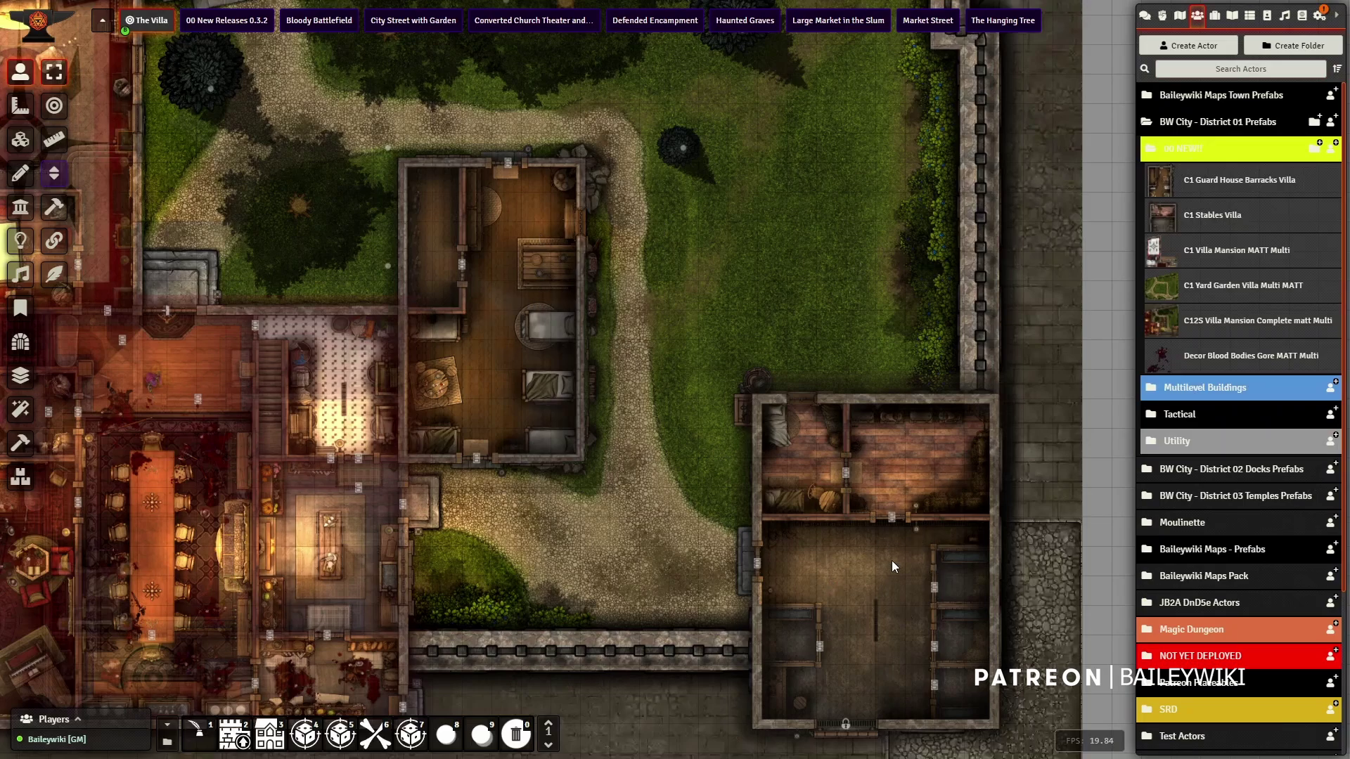
scroll(884, 514, down, 2)
drag(596, 545, 647, 573)
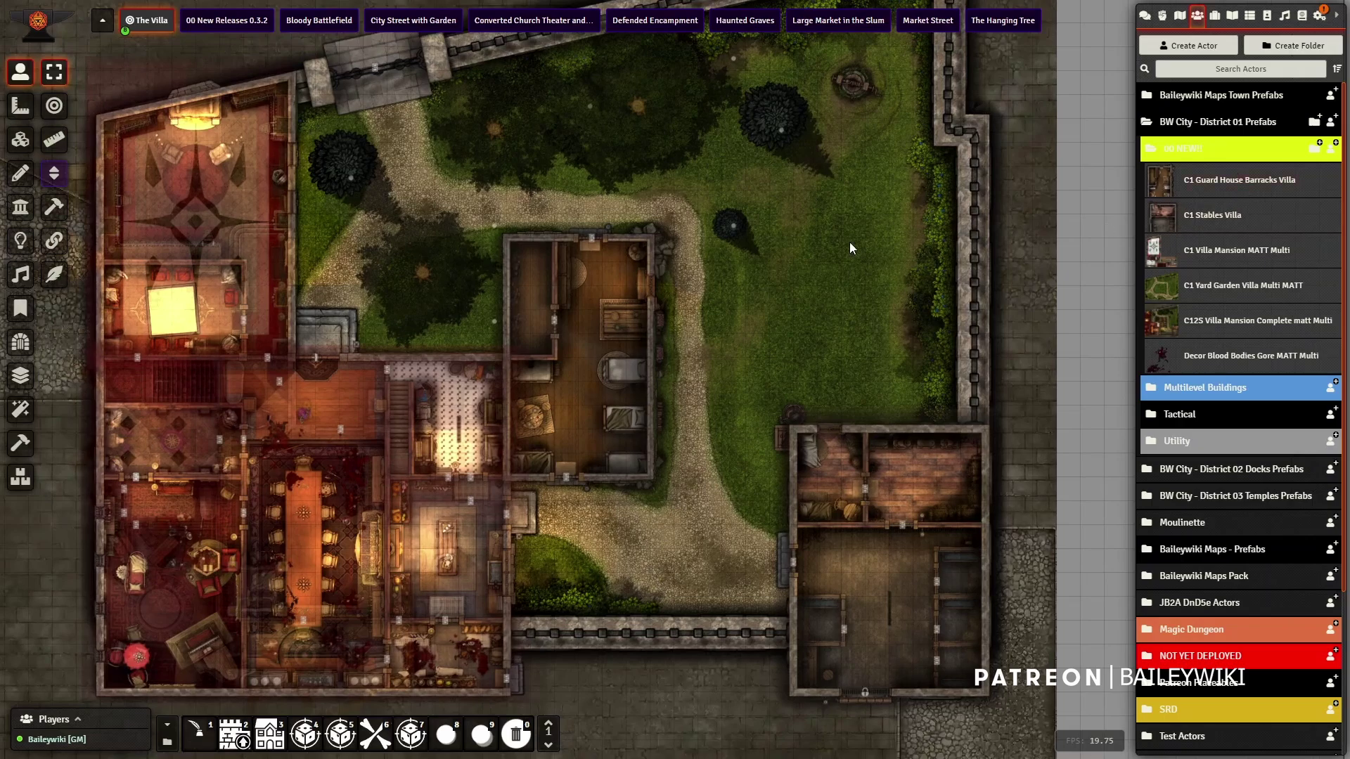
drag(850, 247, 614, 575)
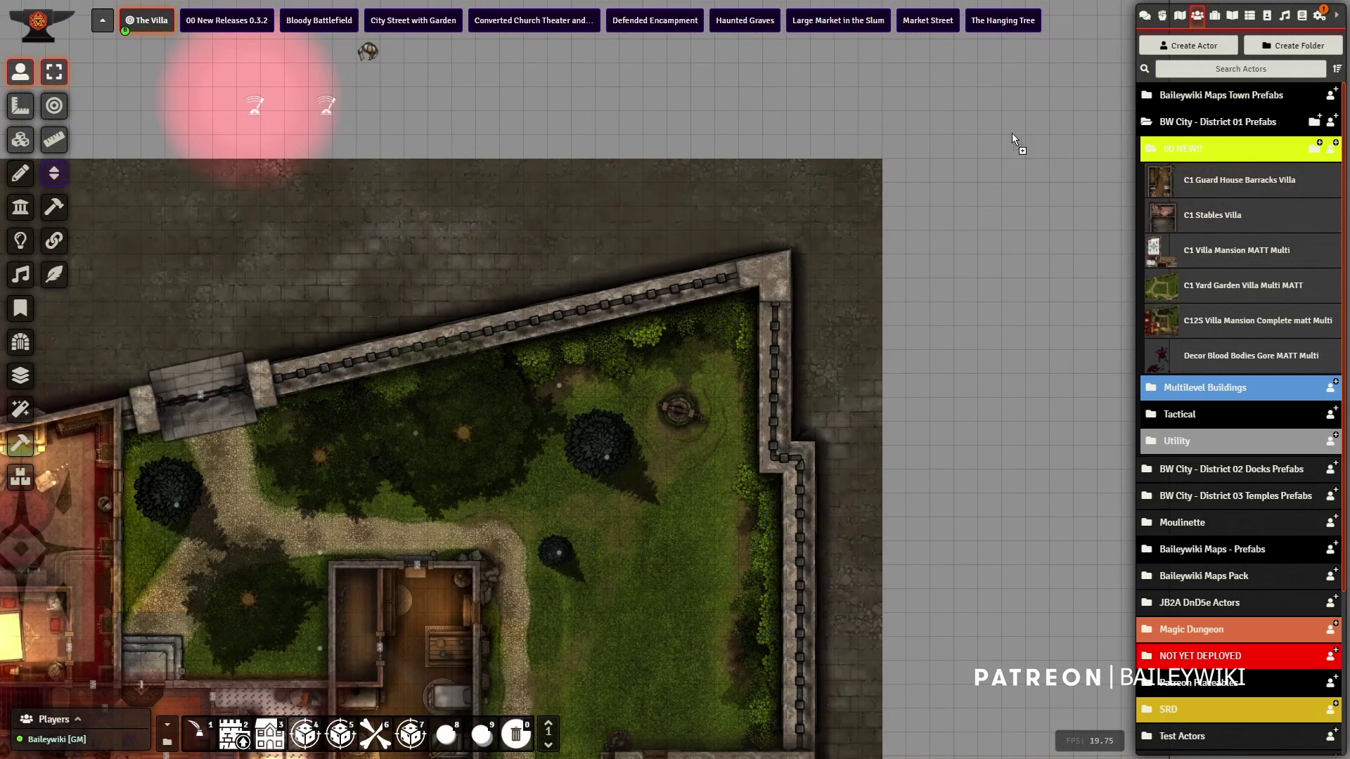
drag(1013, 134, 1007, 112)
scroll(947, 147, down, 3)
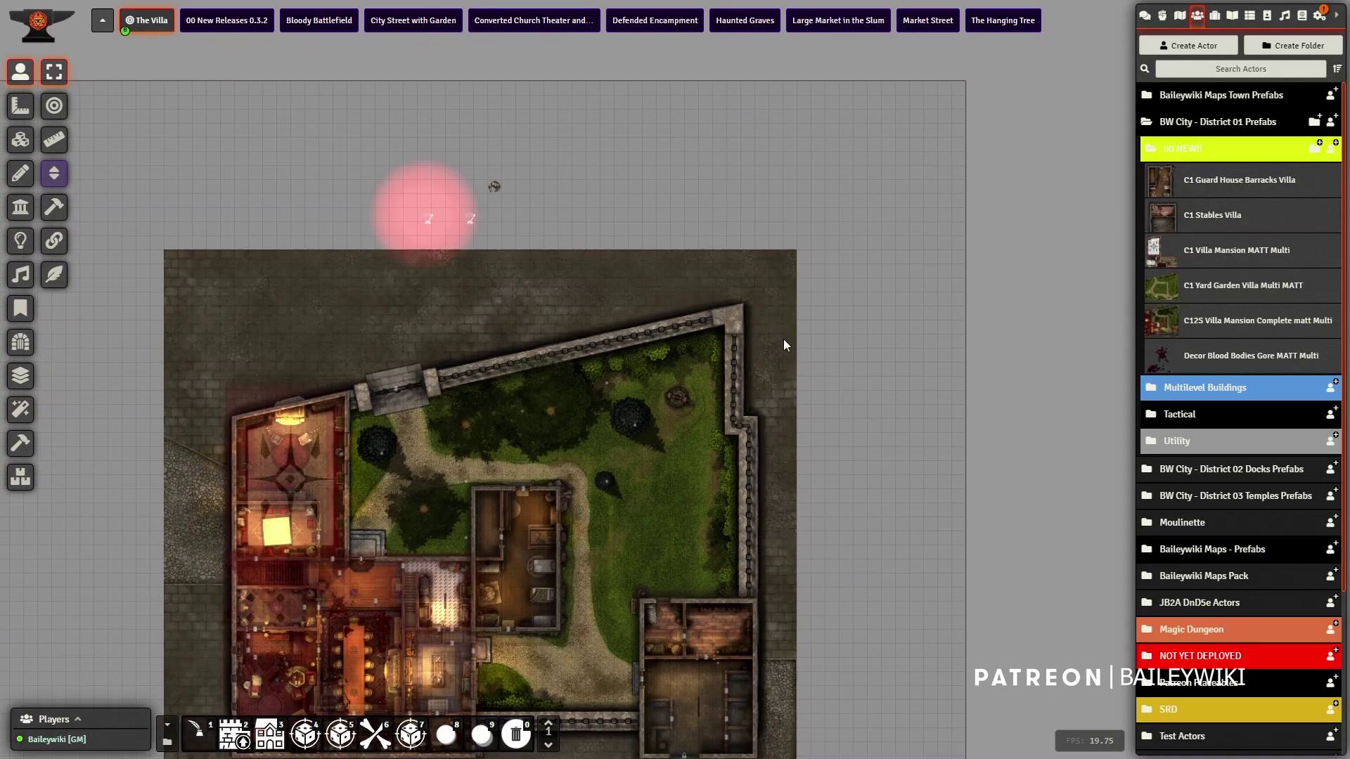
drag(783, 338, 666, 163)
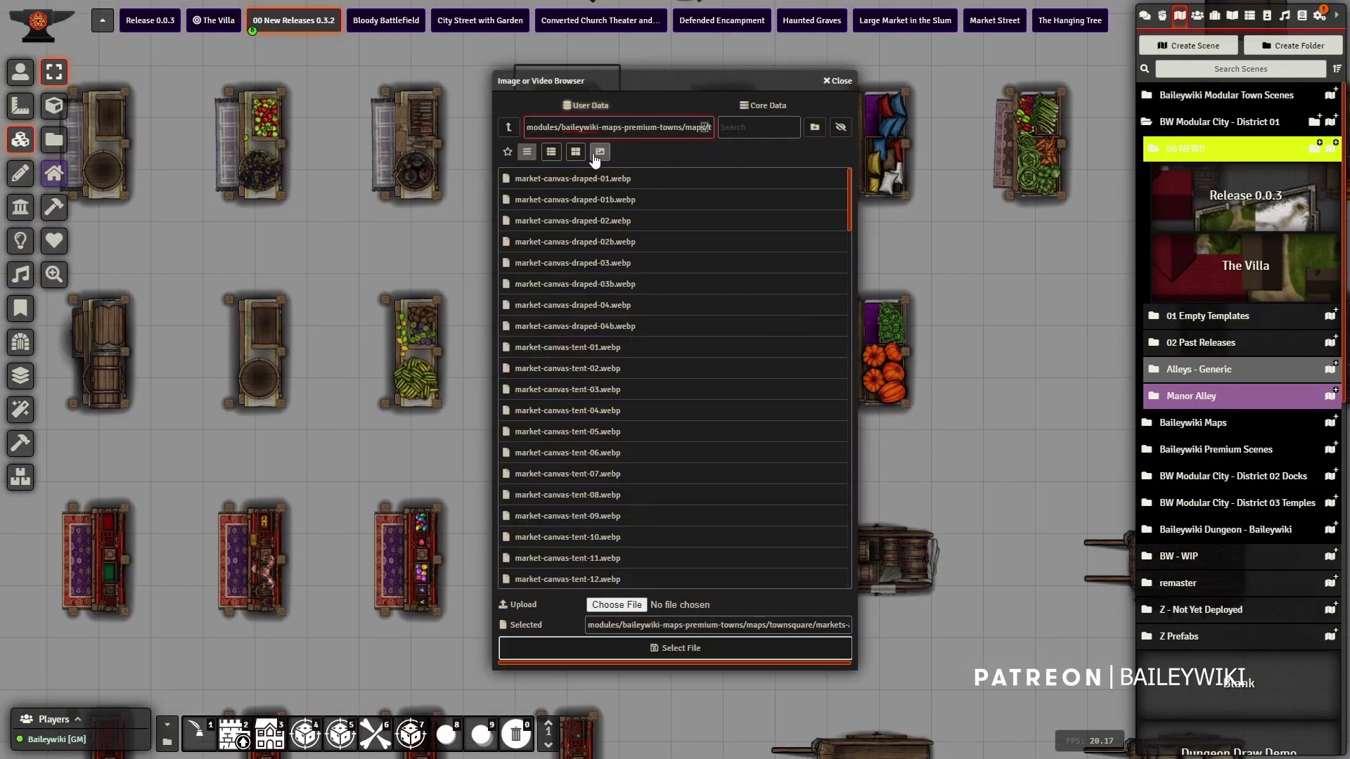
Browse the market canvas and tent images in the tile's file browser with large previews, then close the browser.
click(599, 152)
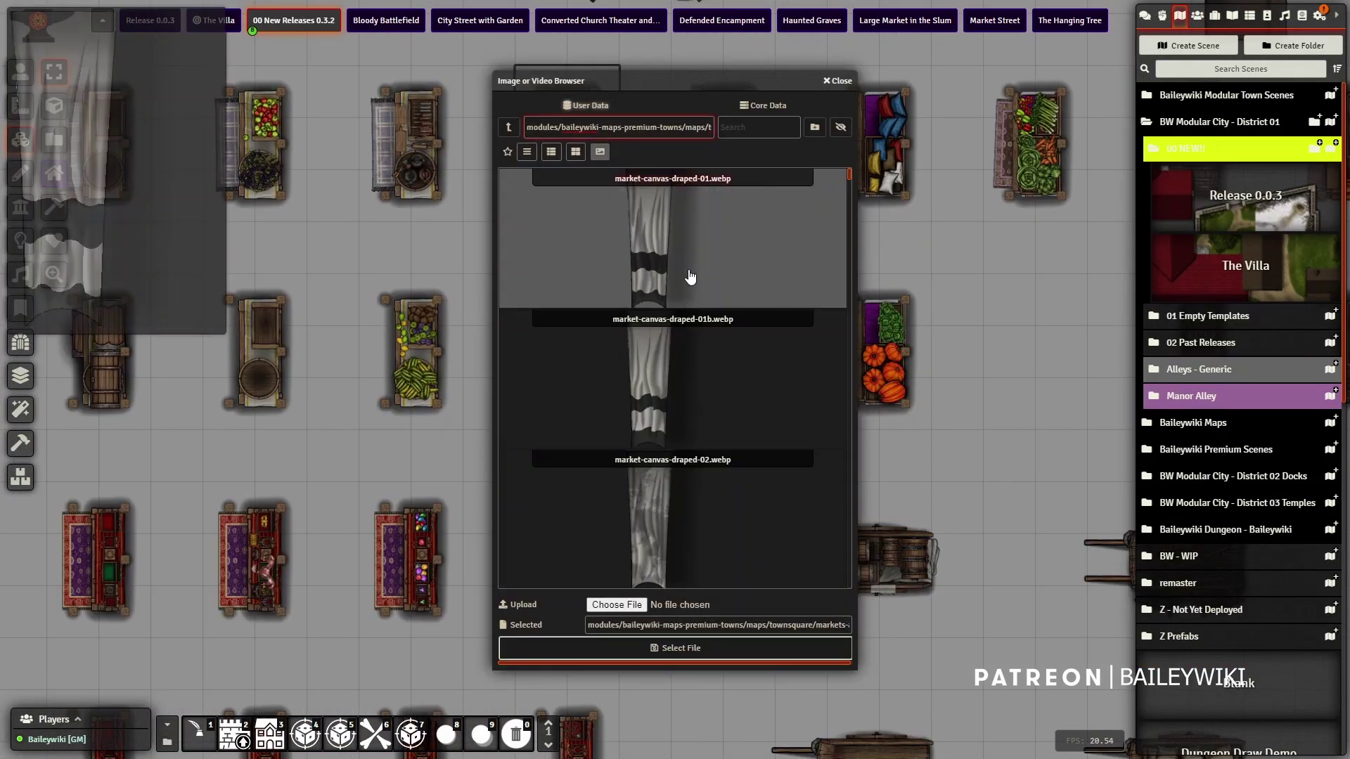
scroll(690, 276, down, 15)
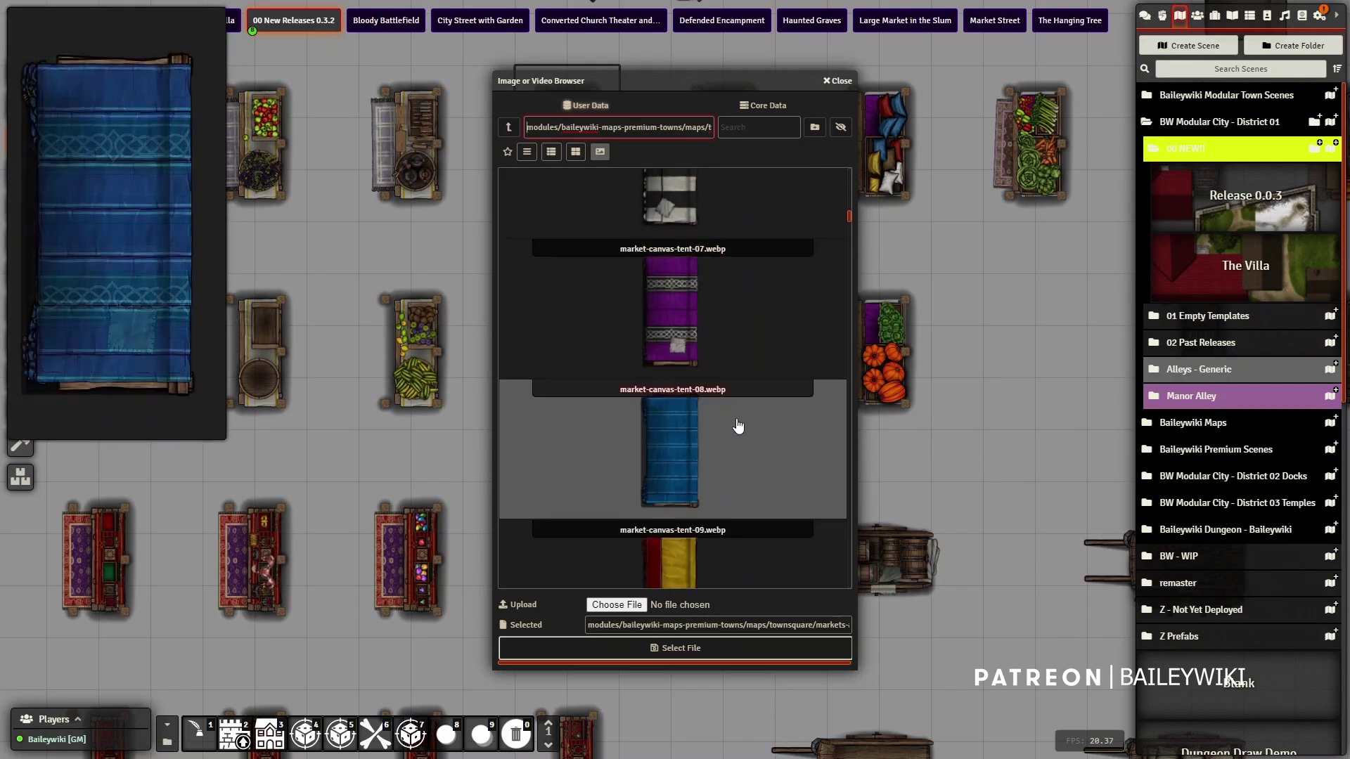
scroll(737, 422, down, 10)
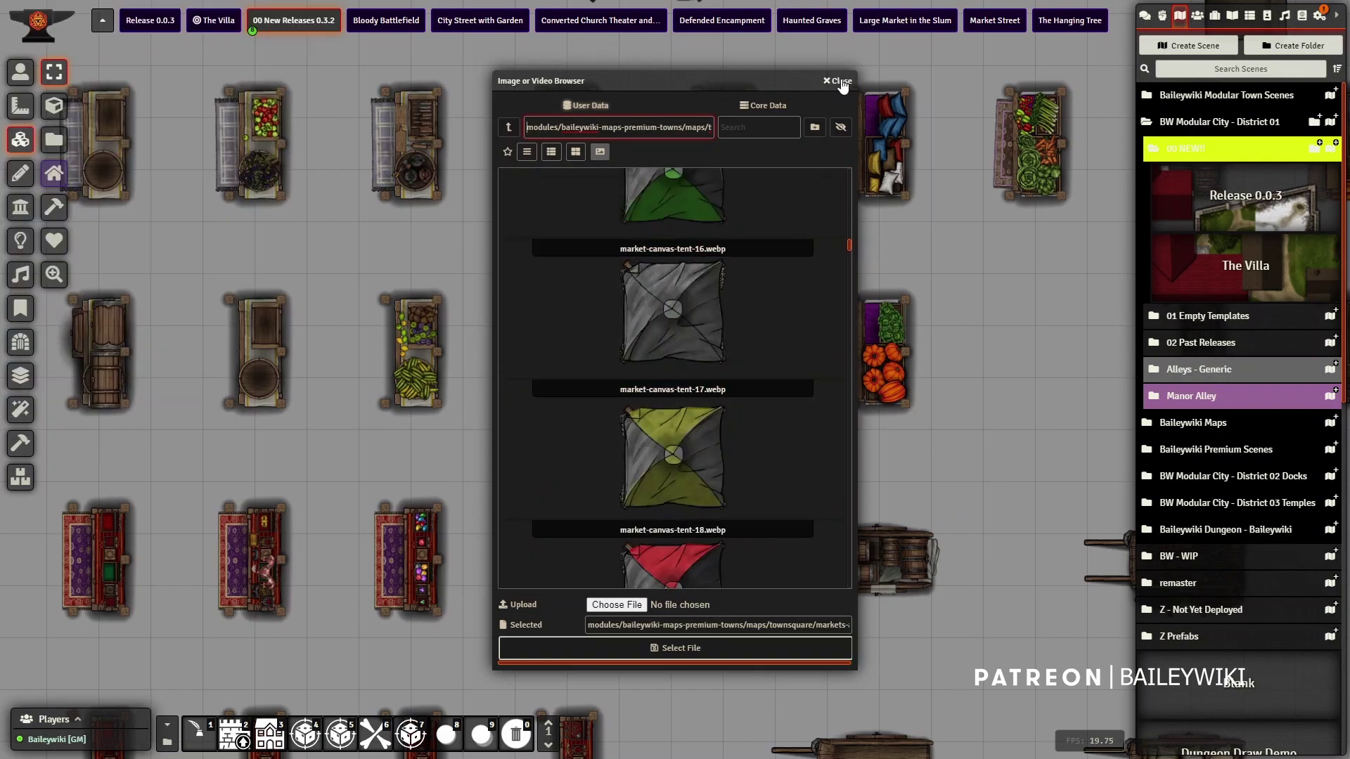
click(843, 83)
click(806, 248)
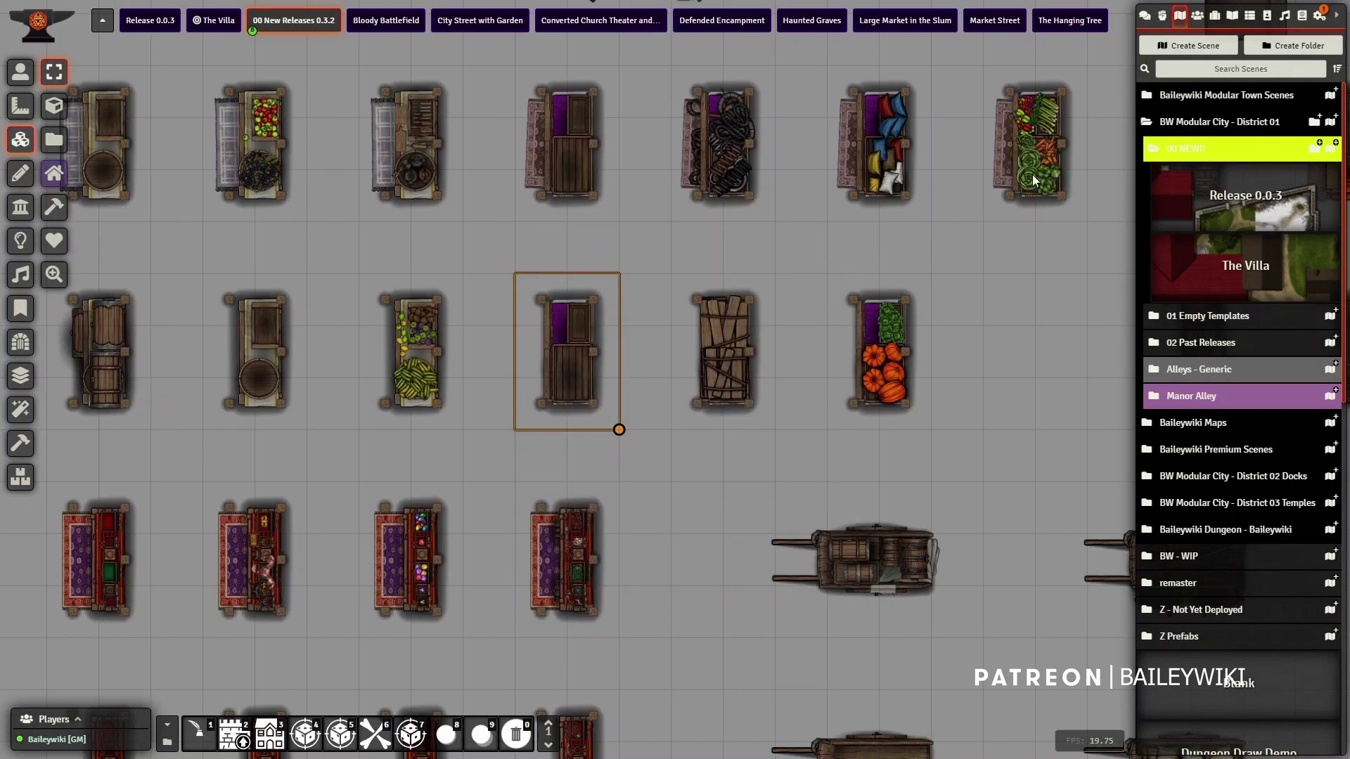
Search the actors directory for "stall" to list the market stall prefabs.
click(1227, 68)
text(wagon)
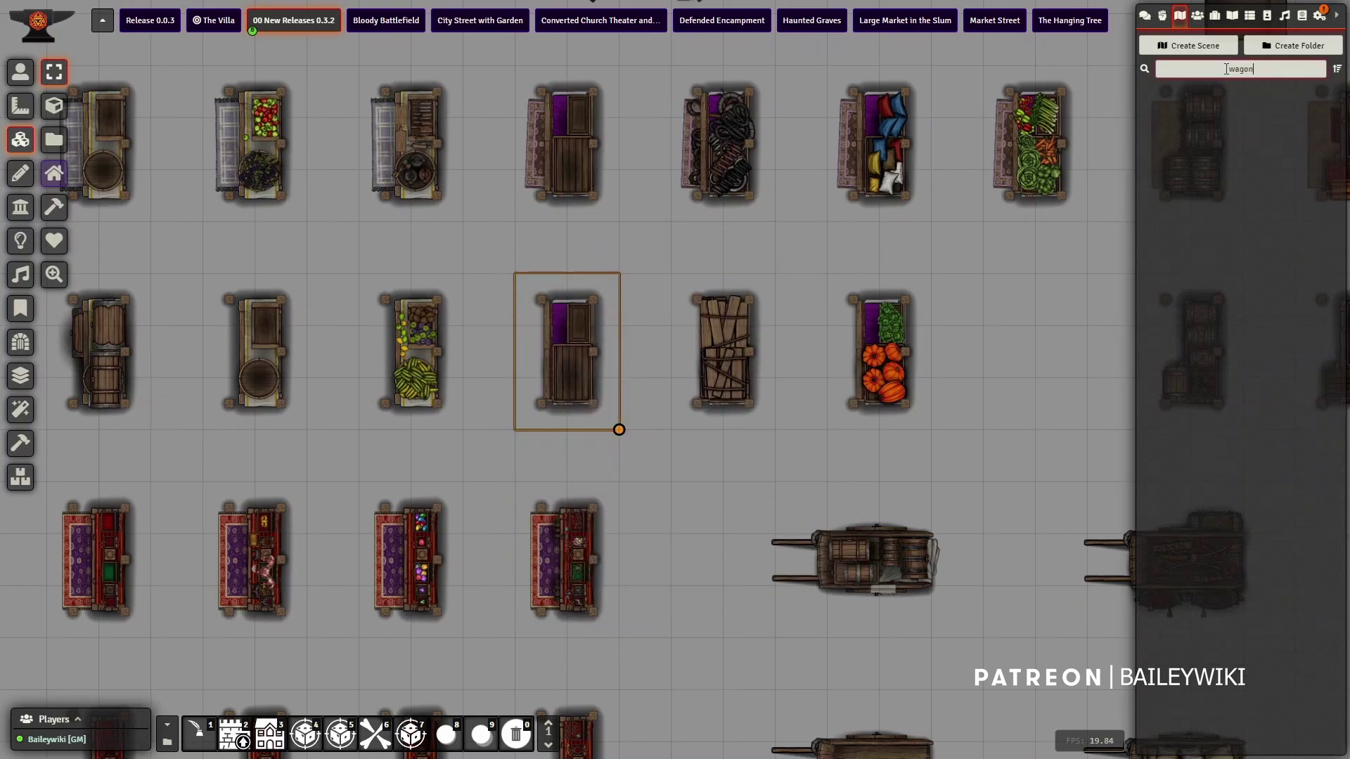
click(1198, 15)
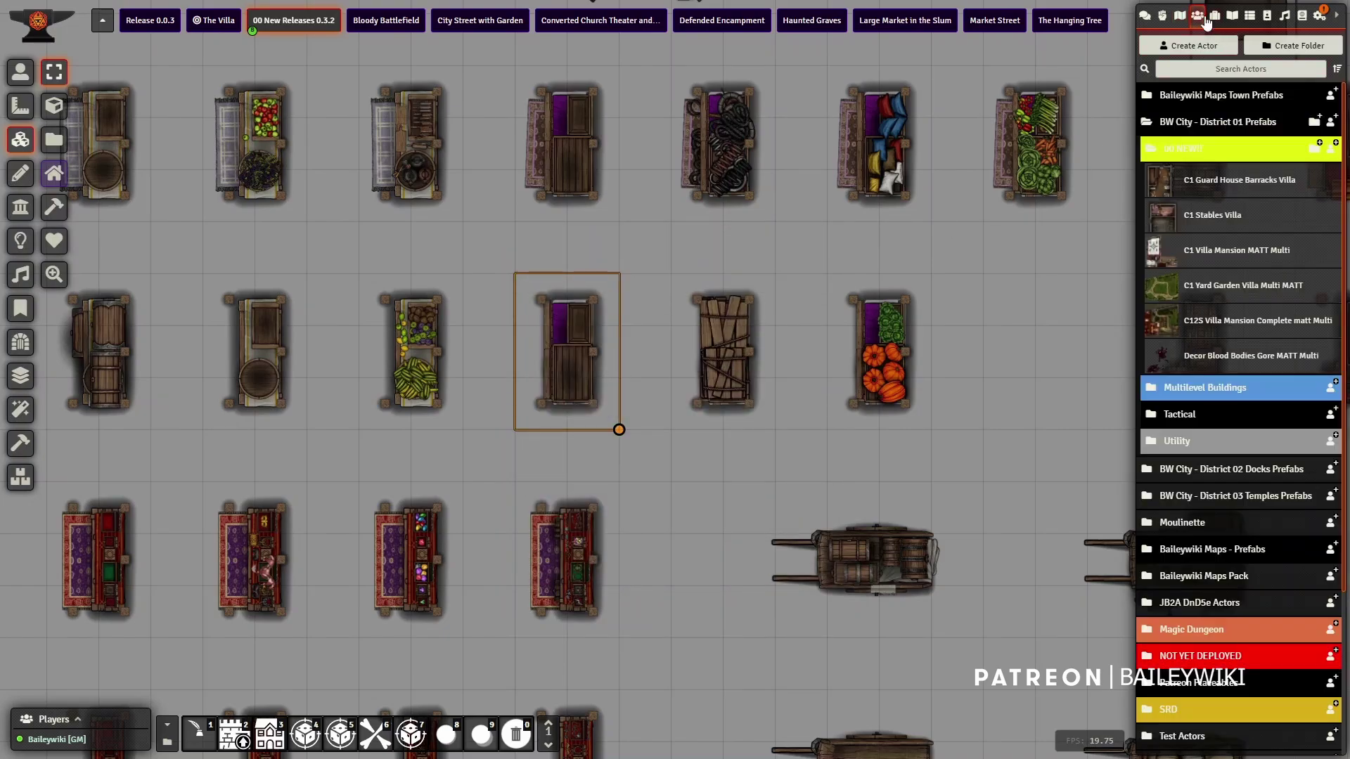
click(1281, 71)
text(wagon)
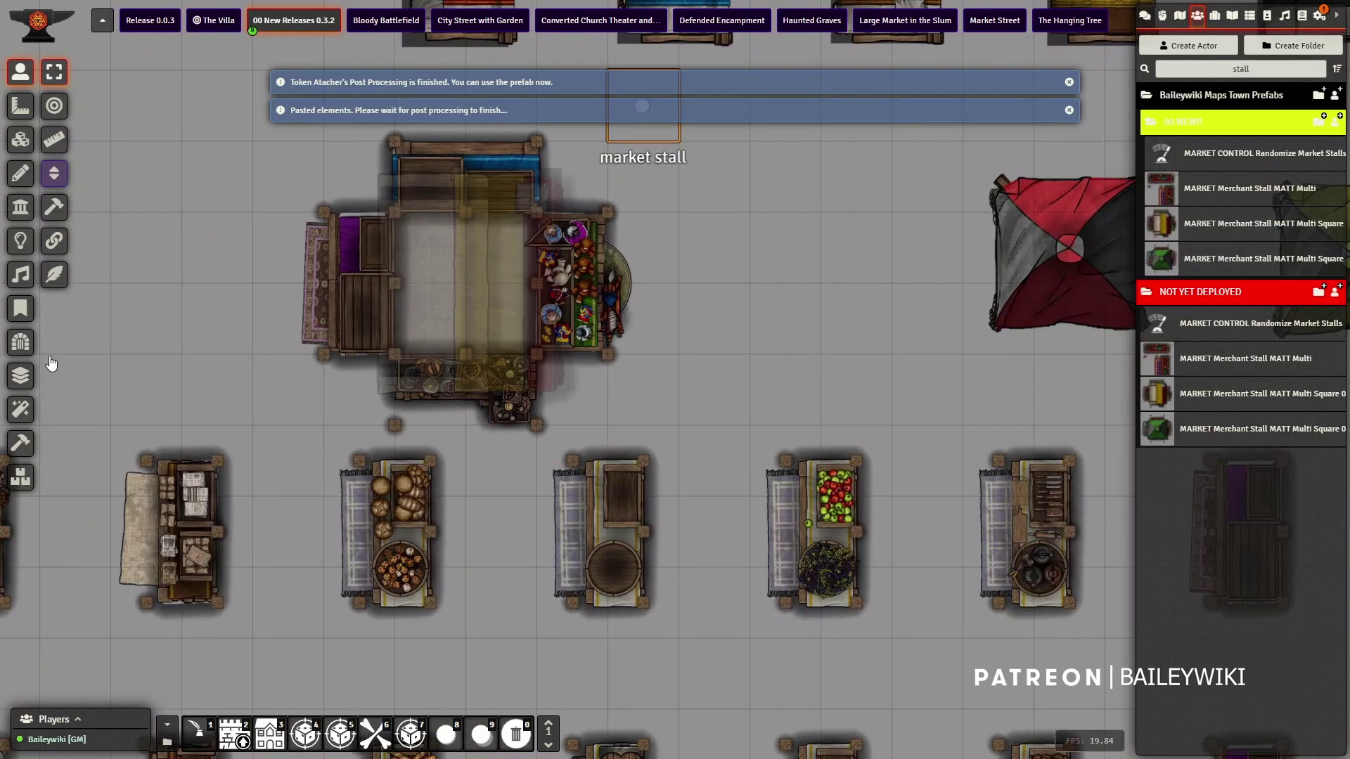
Cycle the market stall's beige canopy tile through different colours using the Change Selected Tile Color macro on macro page 3.
click(20, 139)
click(56, 175)
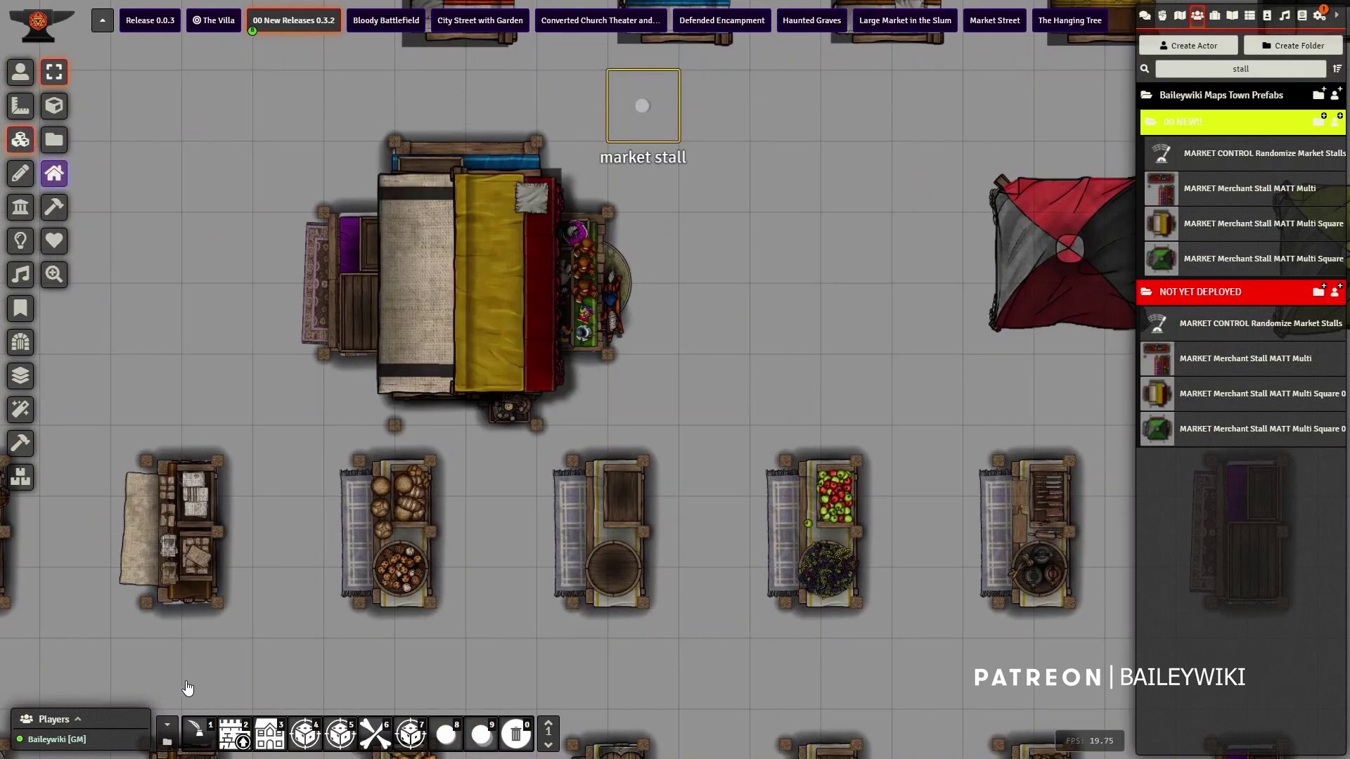
click(199, 733)
double_click(399, 258)
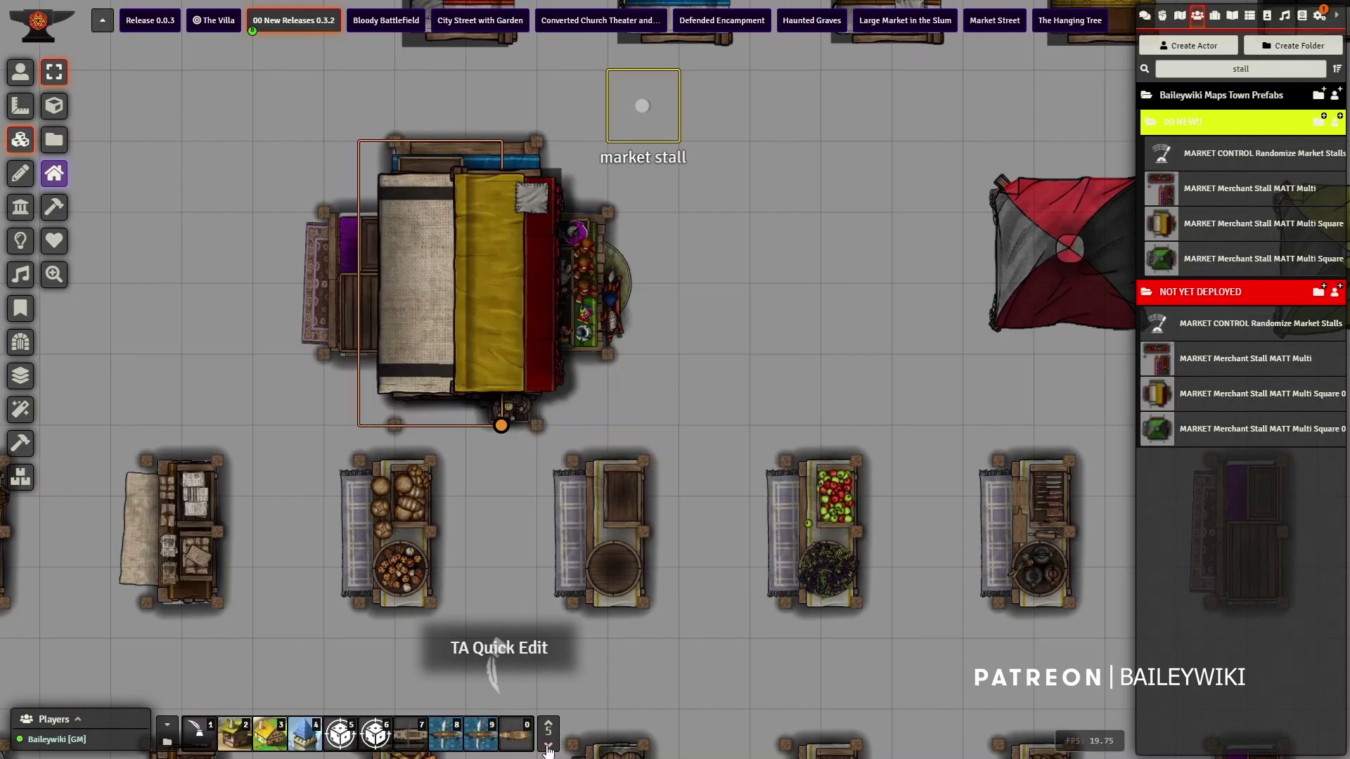
click(548, 746)
click(548, 747)
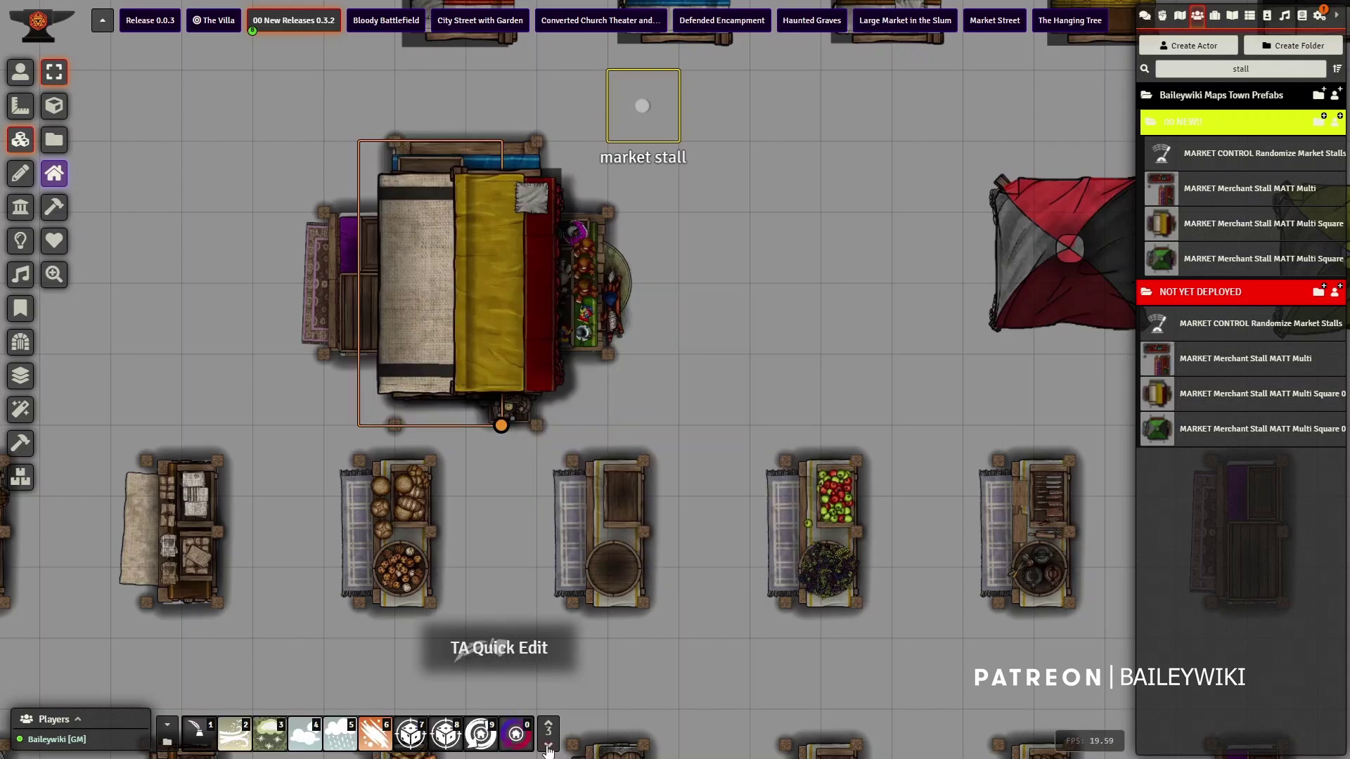
click(516, 735)
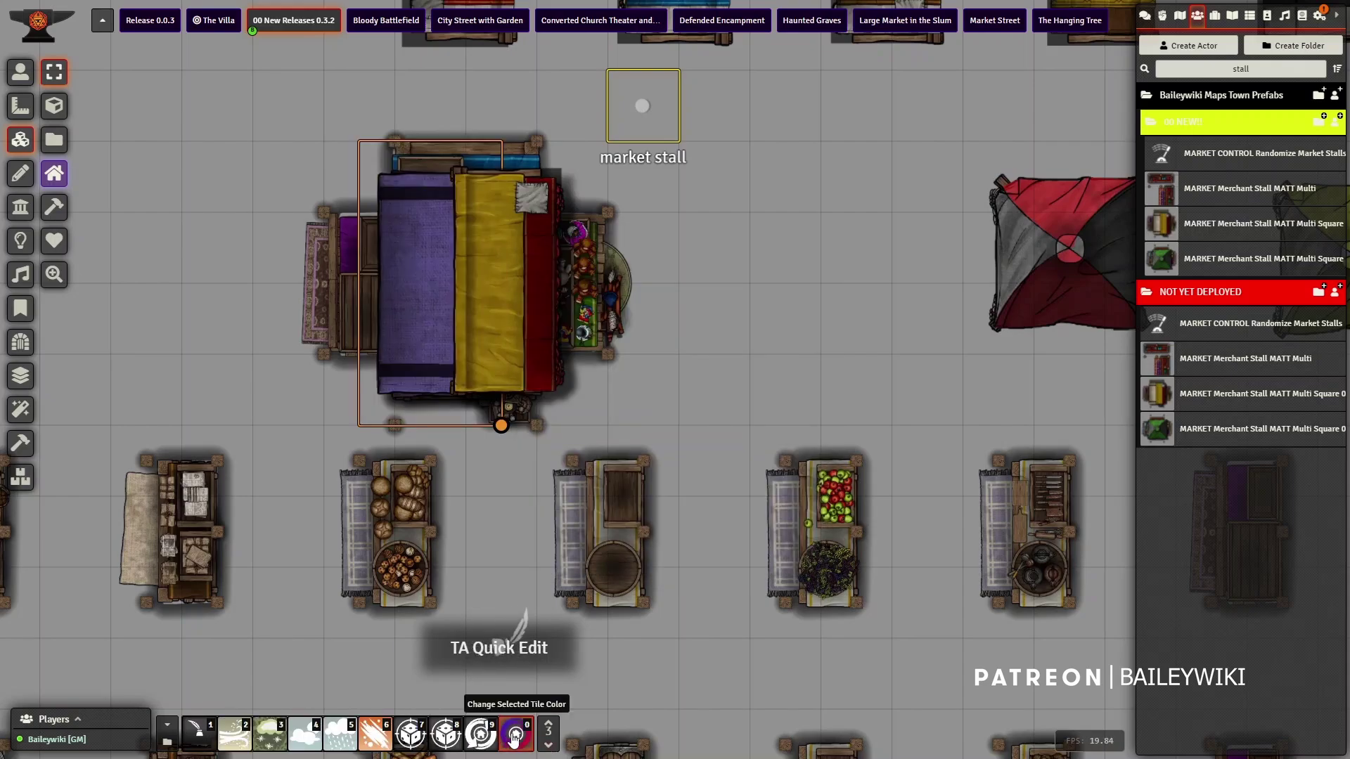
click(515, 735)
click(517, 737)
click(519, 738)
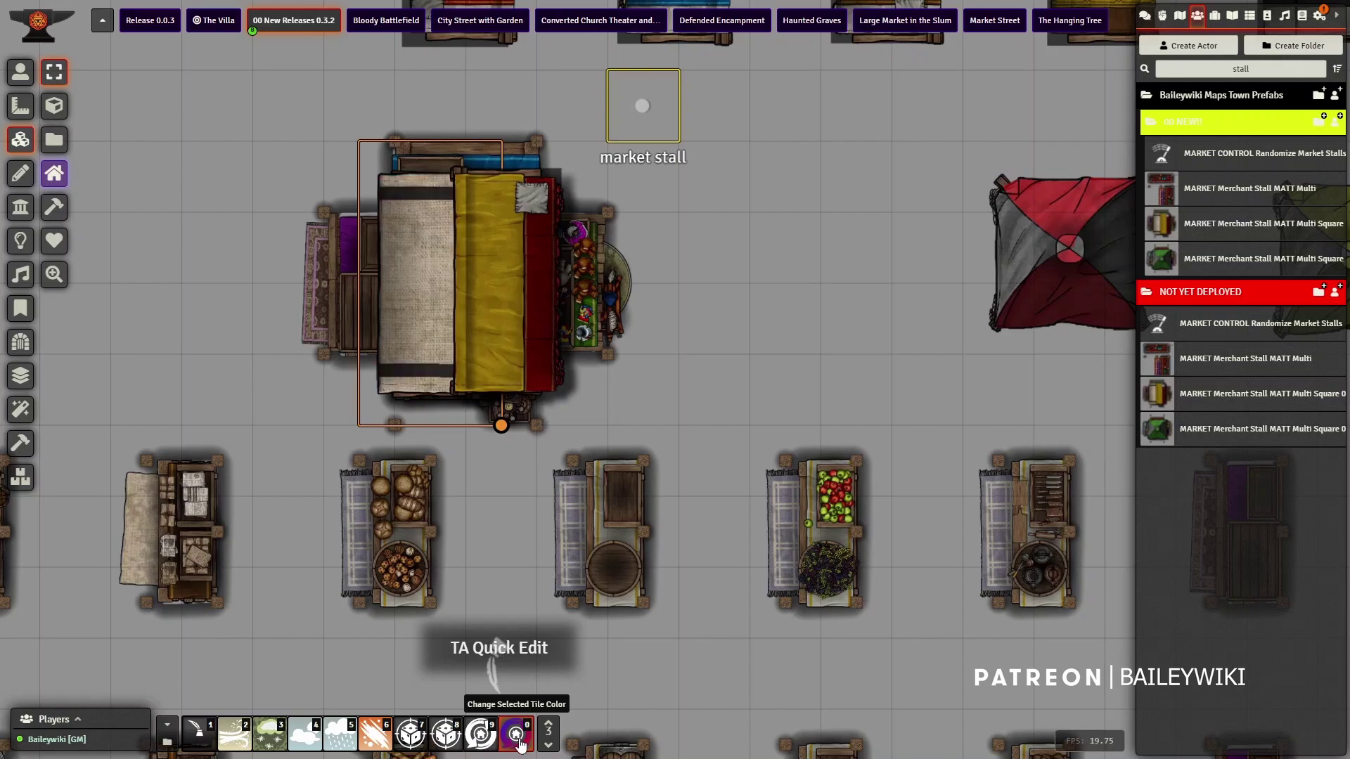
click(518, 736)
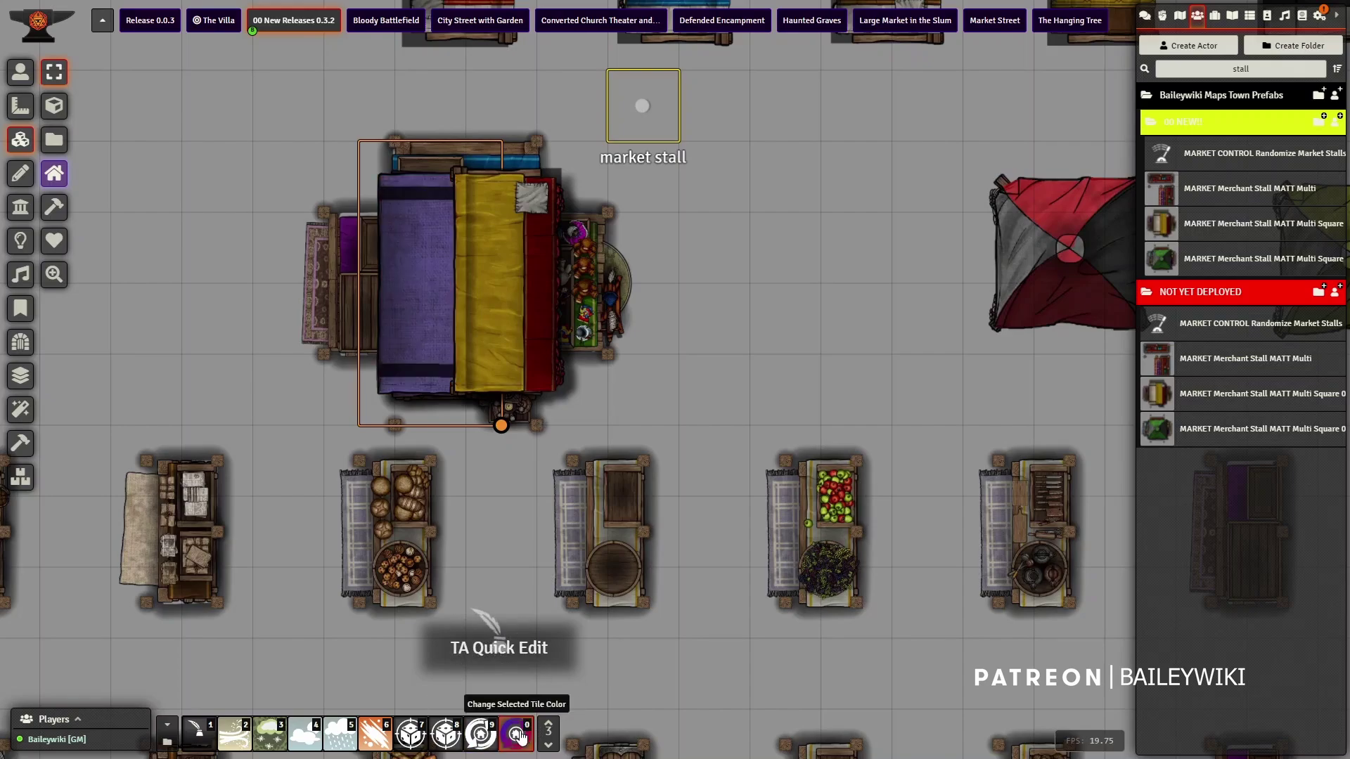
click(518, 737)
click(518, 736)
click(518, 736)
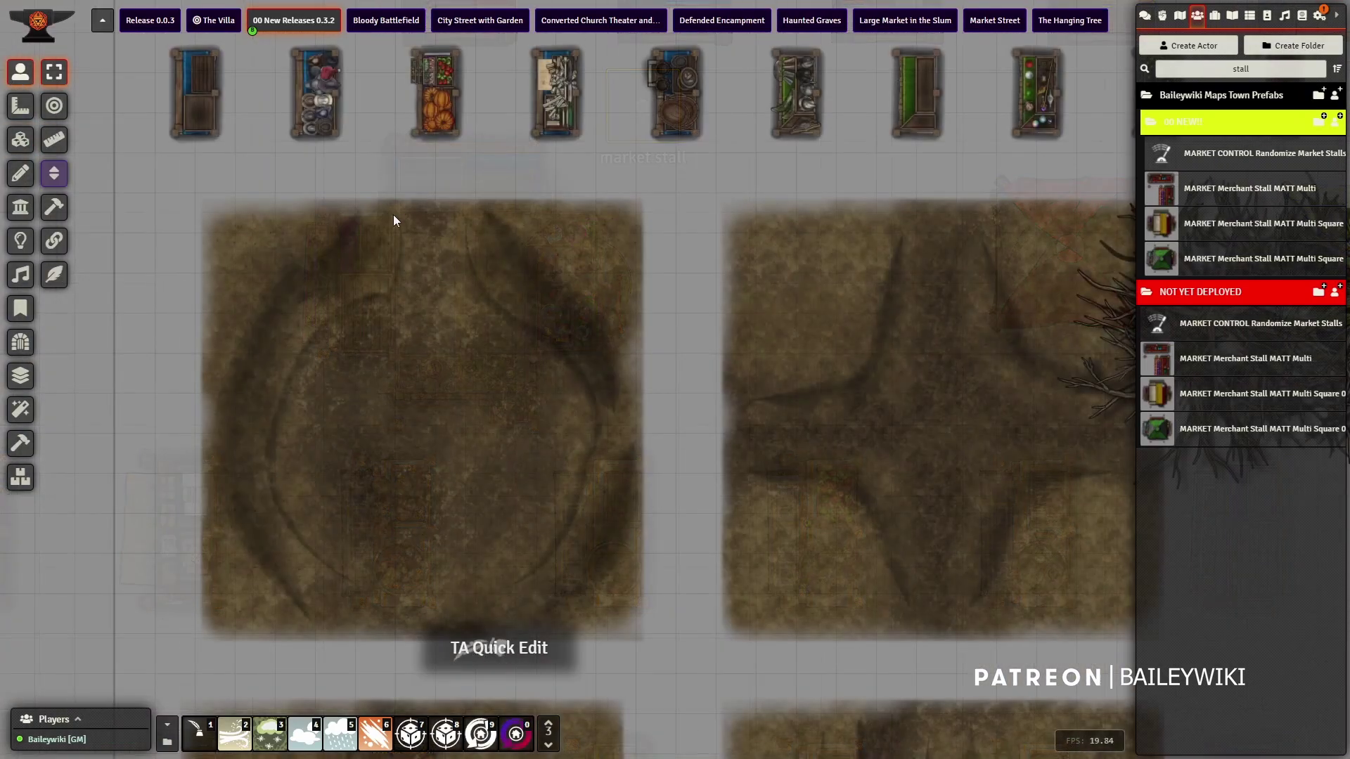
Browse the terrain image folder from the circular dirt tile's settings and show its images as thumbnails.
double_click(370, 353)
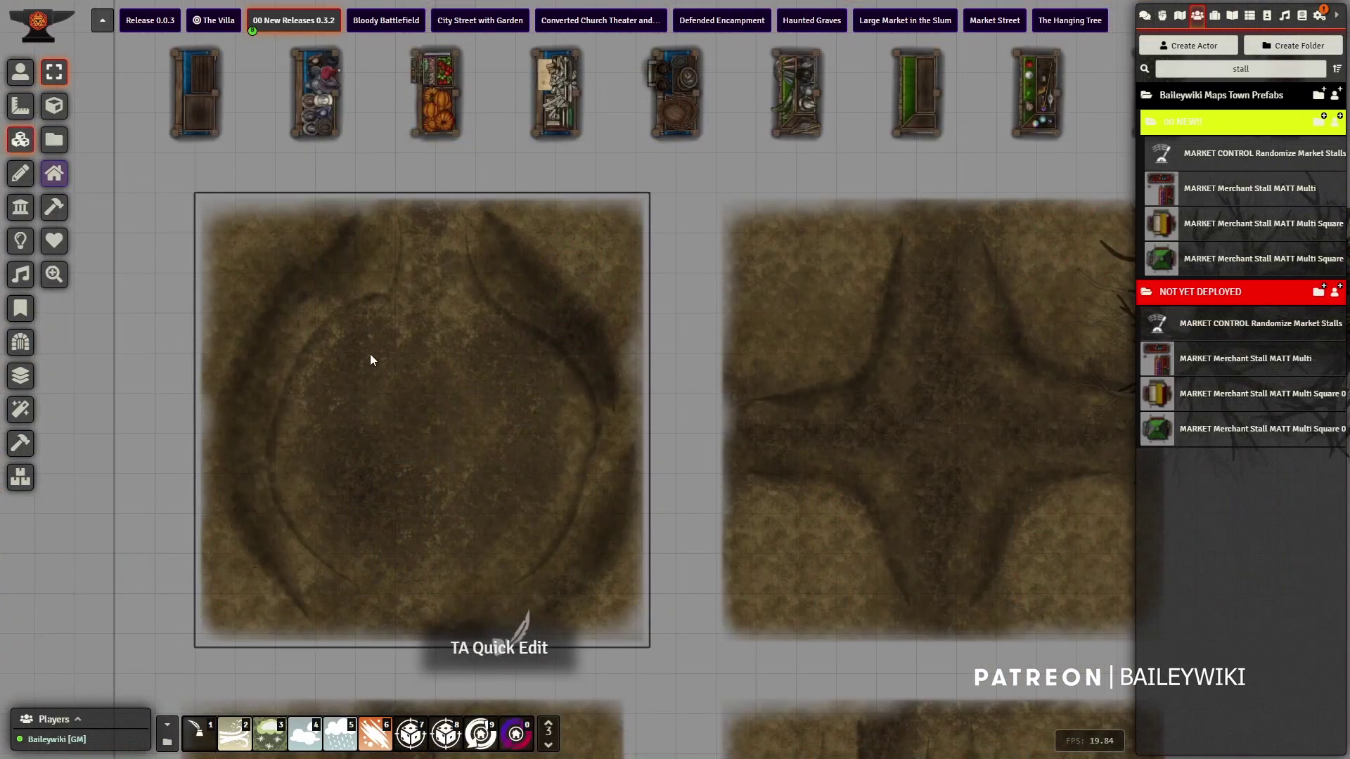
click(805, 315)
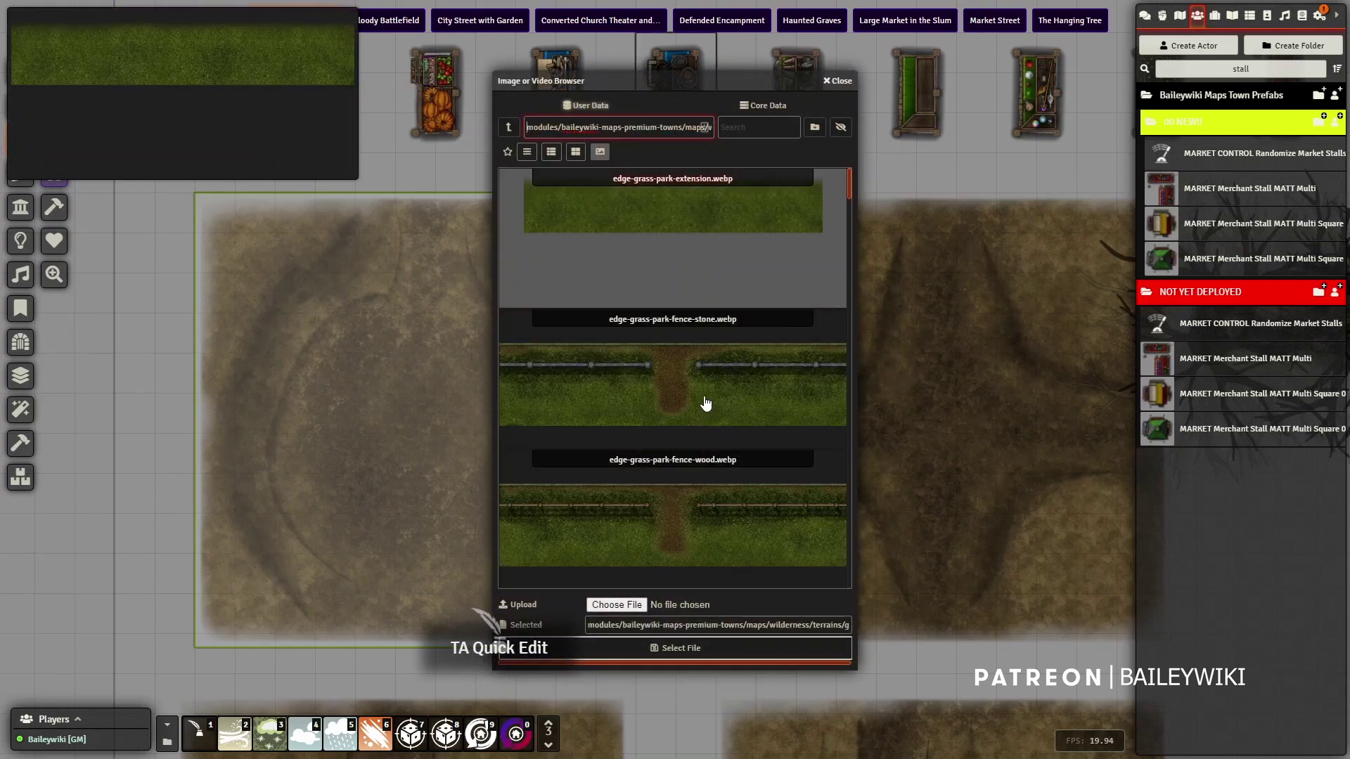
click(575, 152)
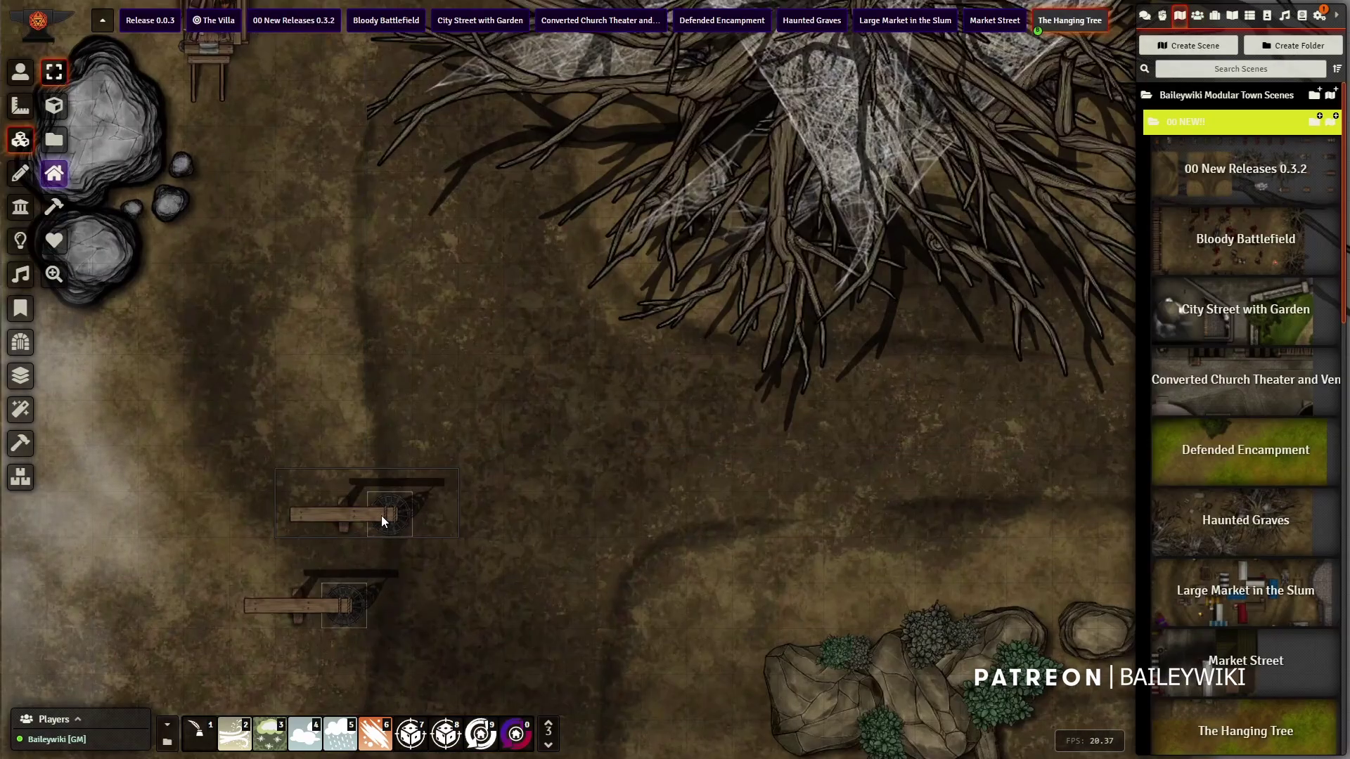
Look over the wooden posts, handcart, rocks and cobwebbed tree in The Hanging Tree scene.
click(372, 584)
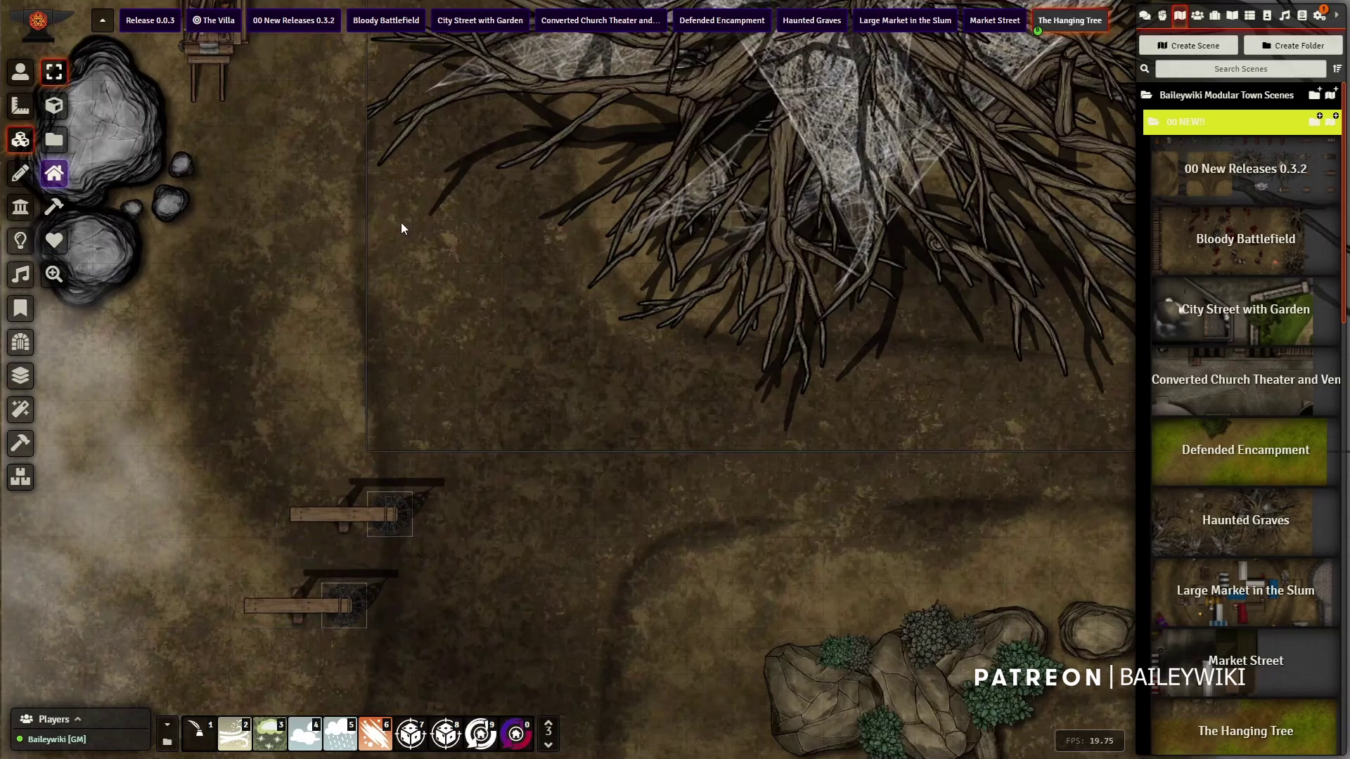
scroll(455, 416, up, 5)
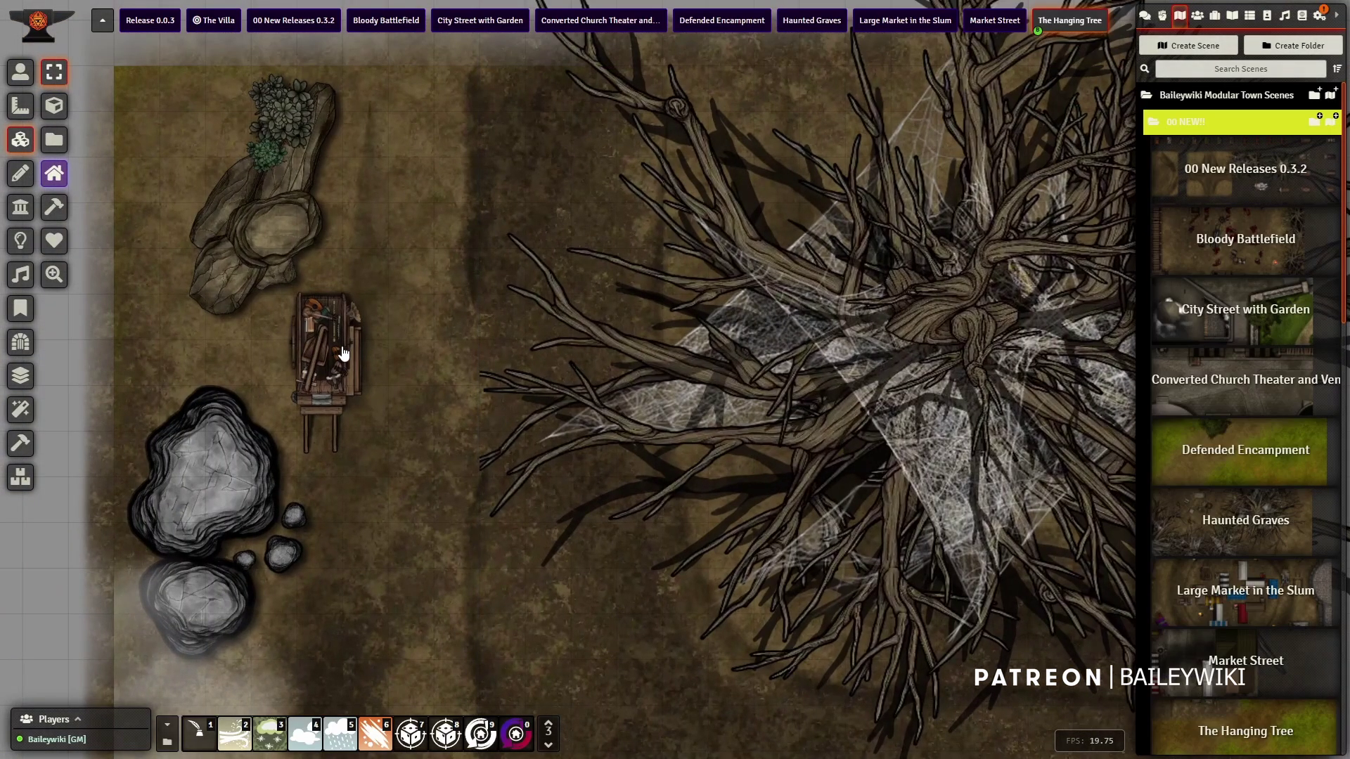
scroll(371, 362, down, 3)
scroll(372, 362, down, 3)
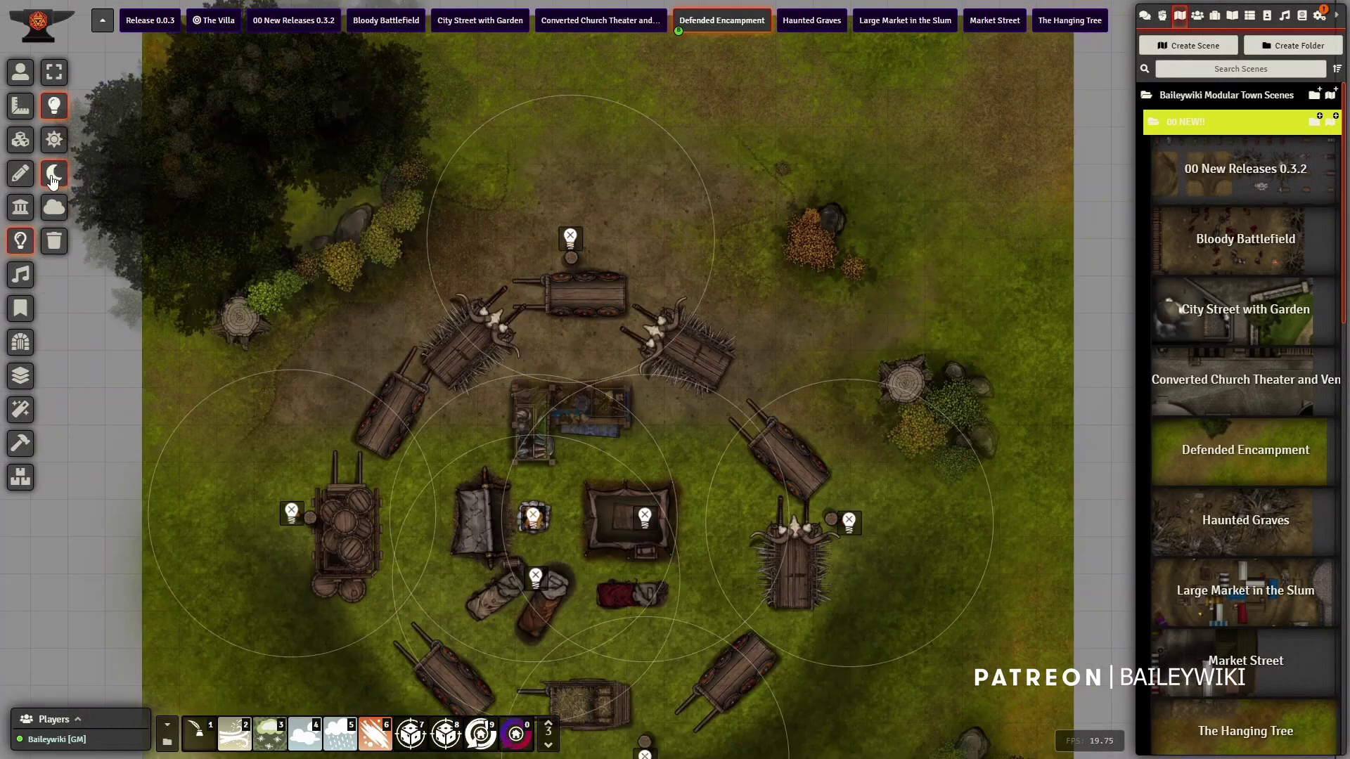
View the Defended Encampment scene on the token layer and look closely at its wagon ring, tents and campfire.
click(20, 73)
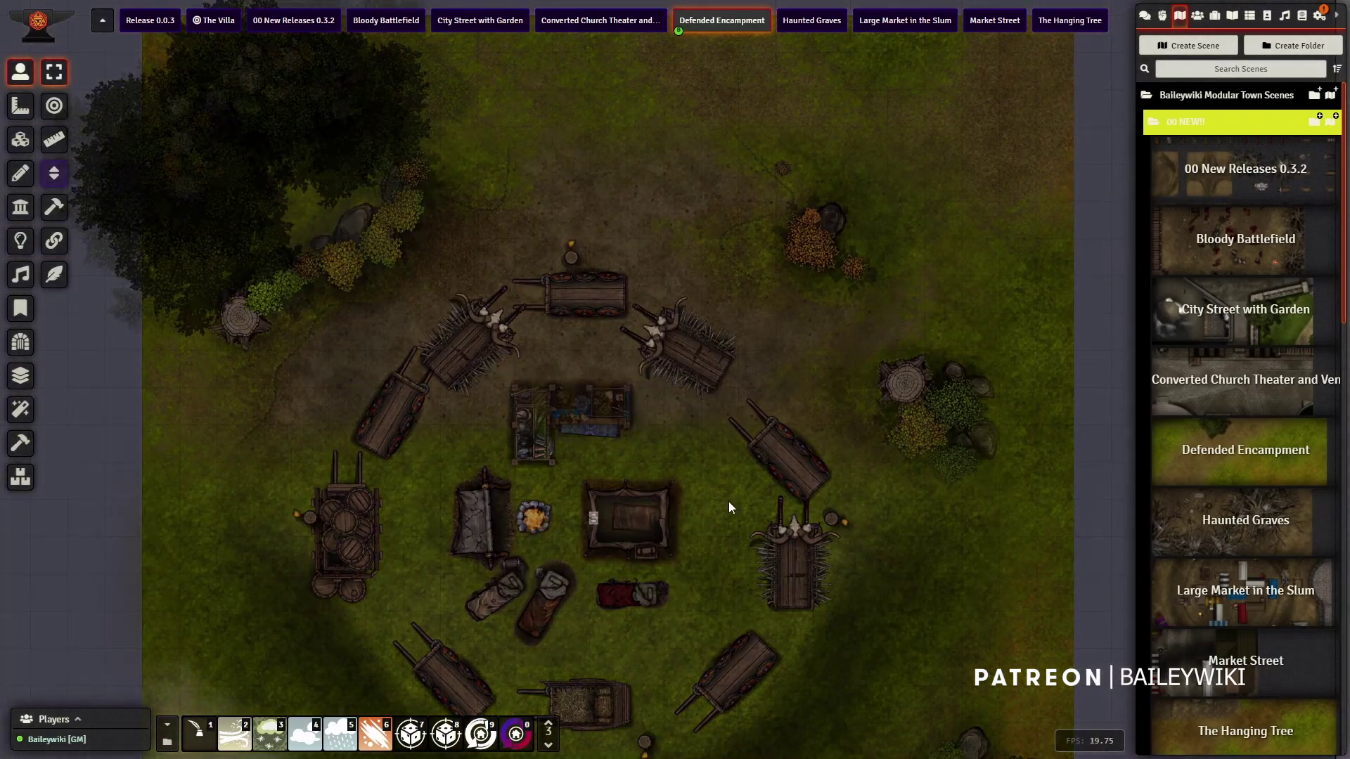
drag(729, 506, 670, 347)
scroll(669, 348, up, 4)
scroll(706, 432, up, 2)
drag(679, 461, 703, 538)
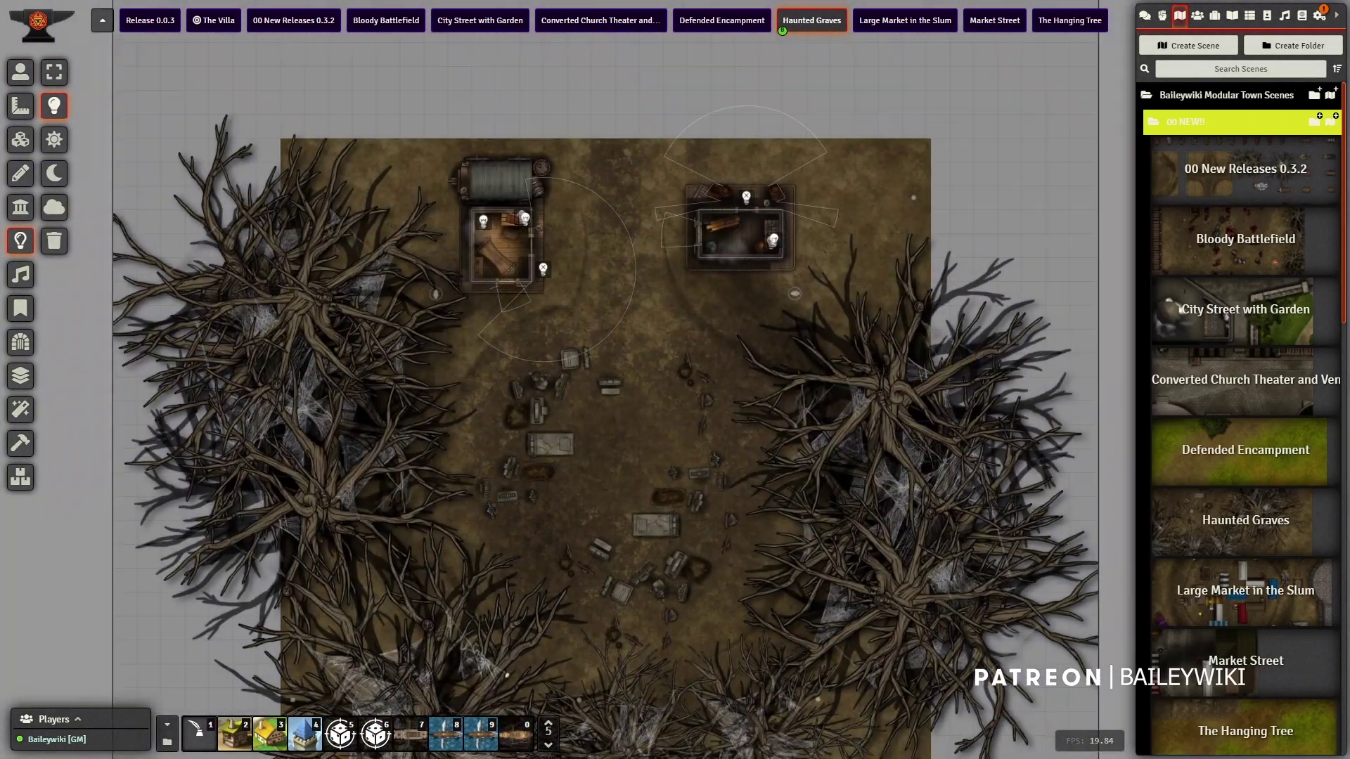
Inspect the graves, surrounding dead trees and two small buildings in the Haunted Graves scene.
scroll(591, 481, up, 8)
drag(591, 481, 572, 265)
drag(765, 205, 748, 242)
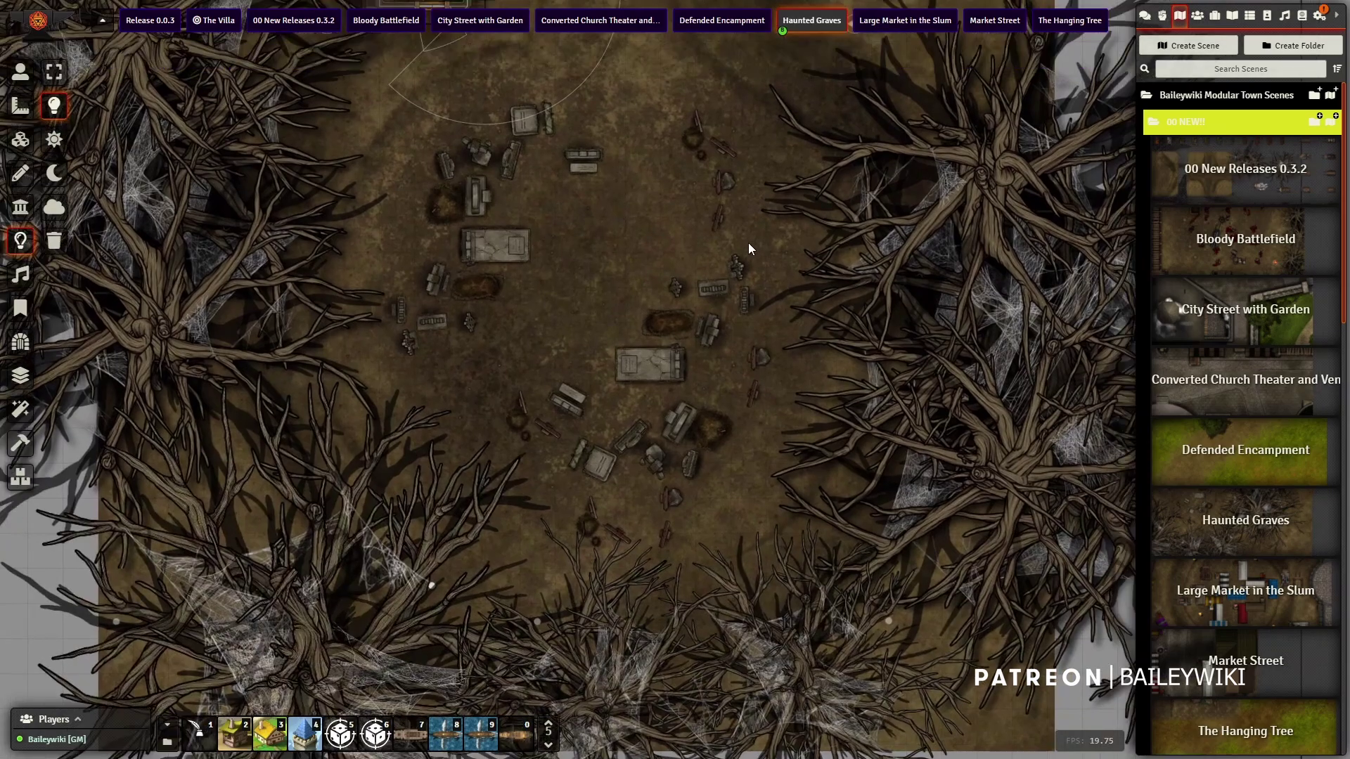
scroll(642, 216, up, 4)
drag(641, 216, 602, 594)
Transition the Haunted Graves scene to night lighting and return to the token layer.
click(20, 72)
click(21, 241)
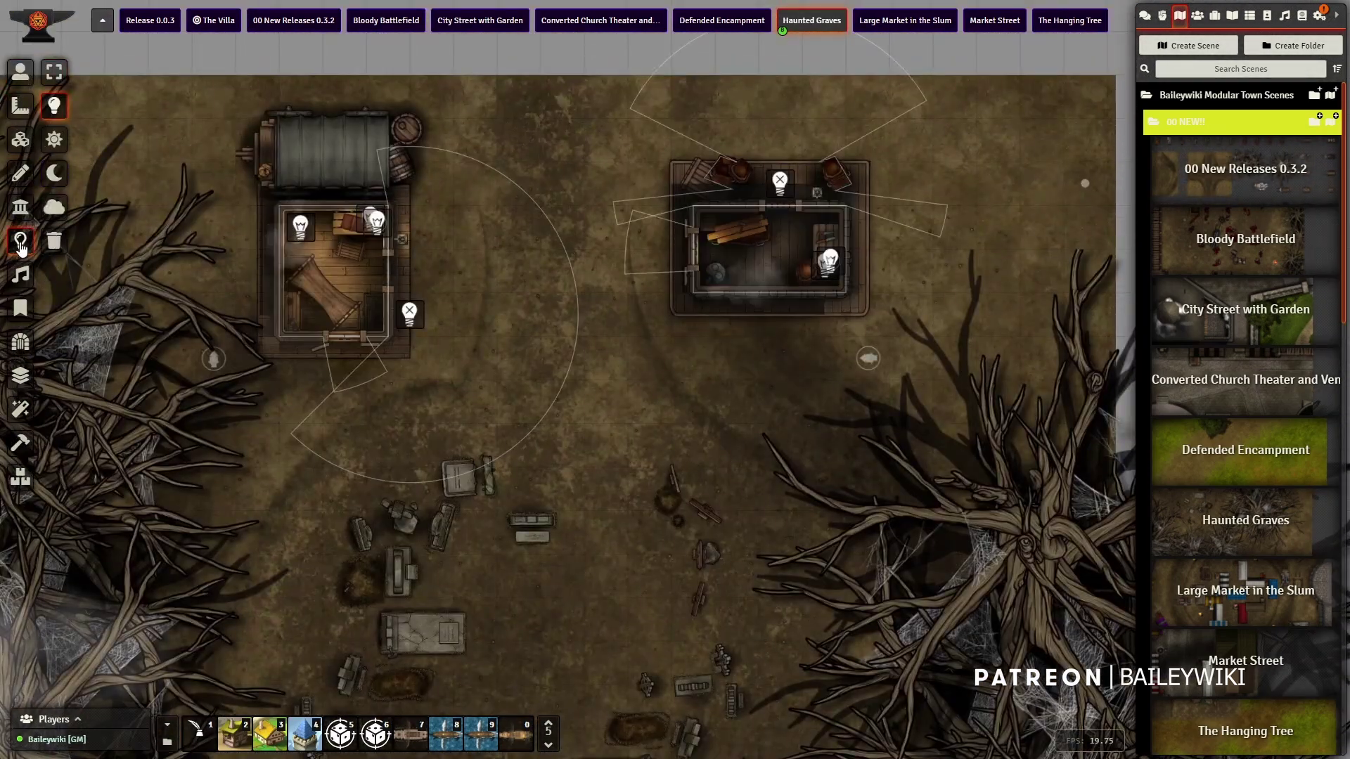
click(54, 173)
click(21, 71)
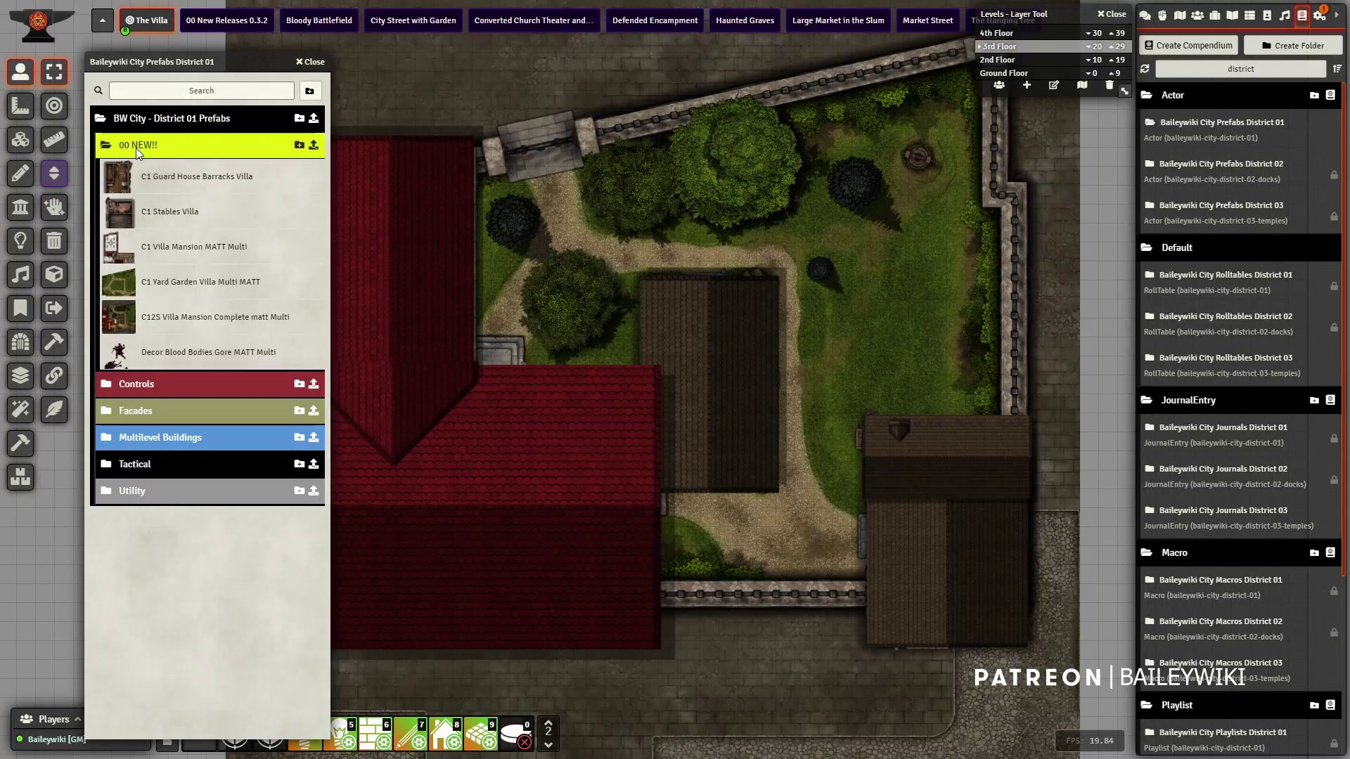
Look through the 00 NEW!! folders of the City Prefabs and City Scenes District 01 compendiums, closing each one.
click(138, 146)
click(313, 63)
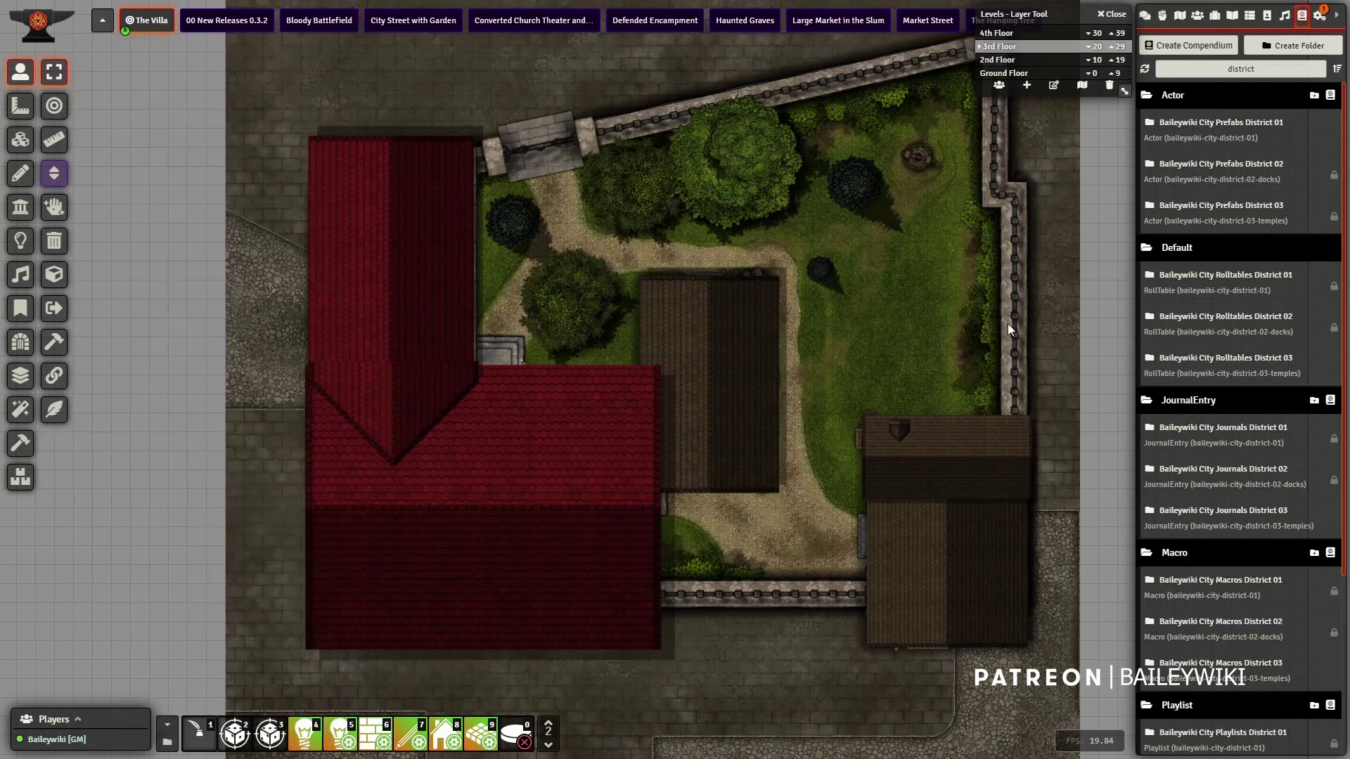
scroll(1223, 600, down, 4)
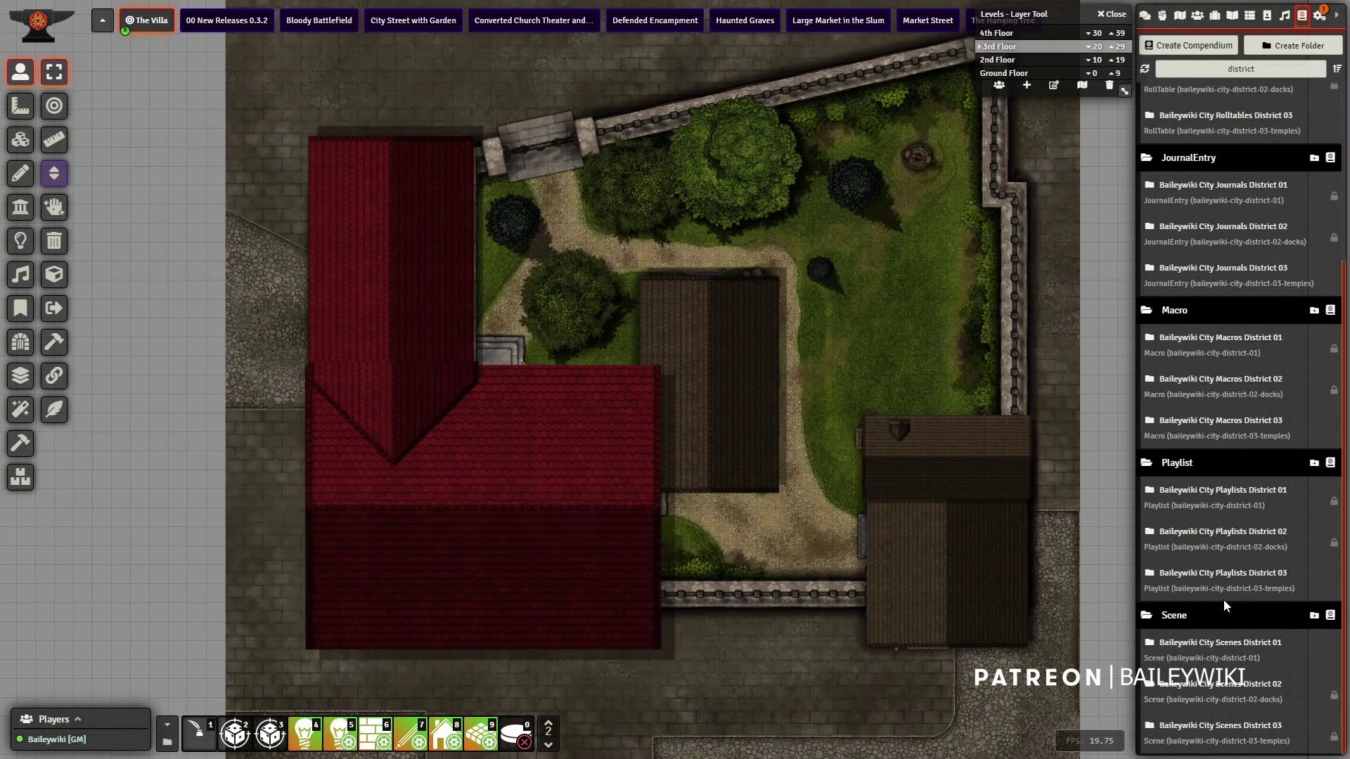
click(1226, 643)
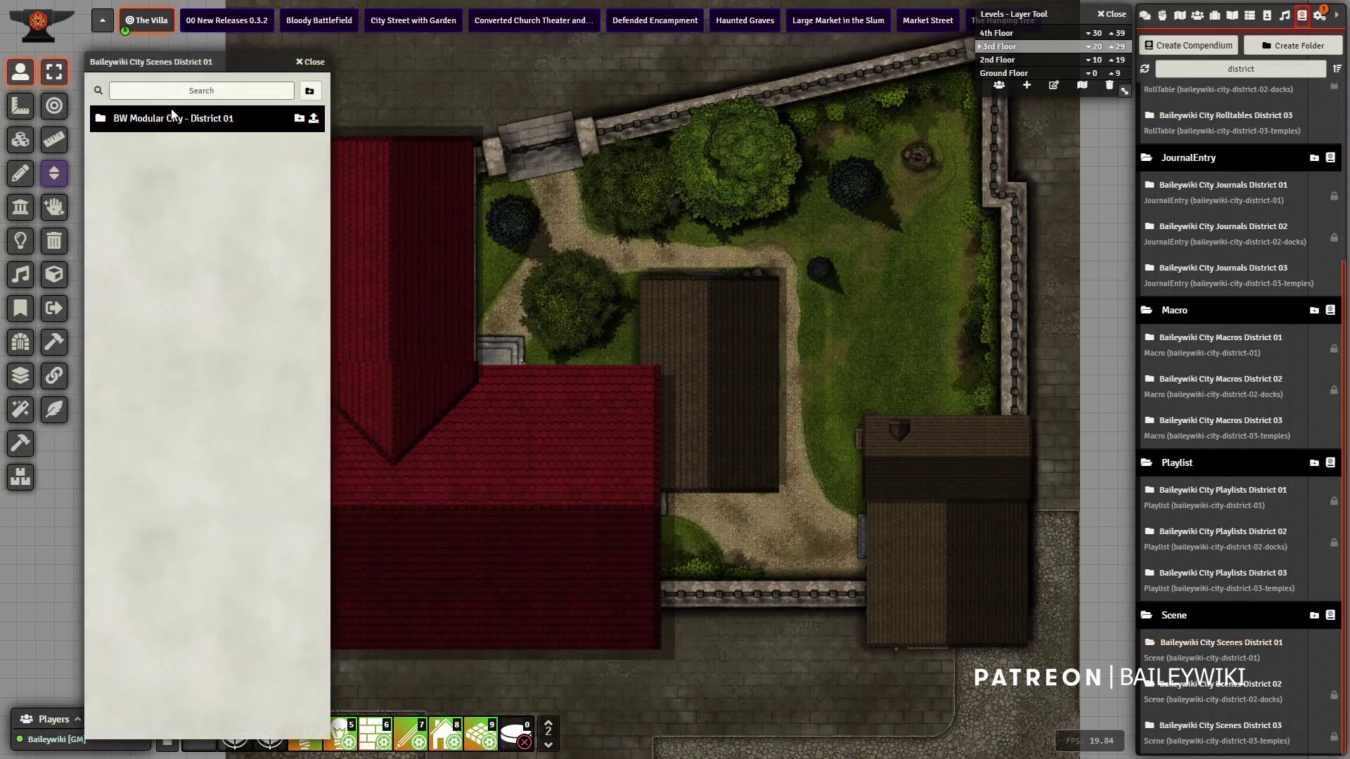
click(171, 121)
click(138, 146)
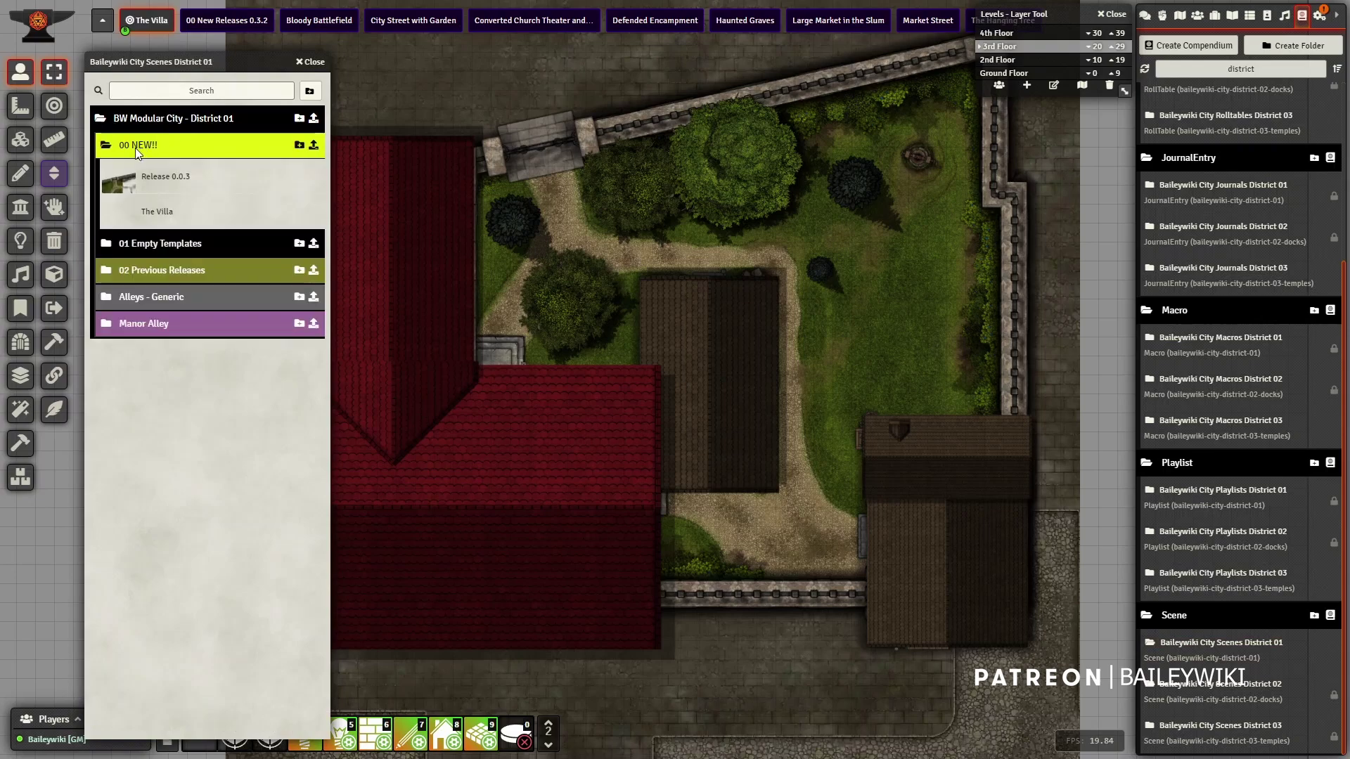
click(135, 147)
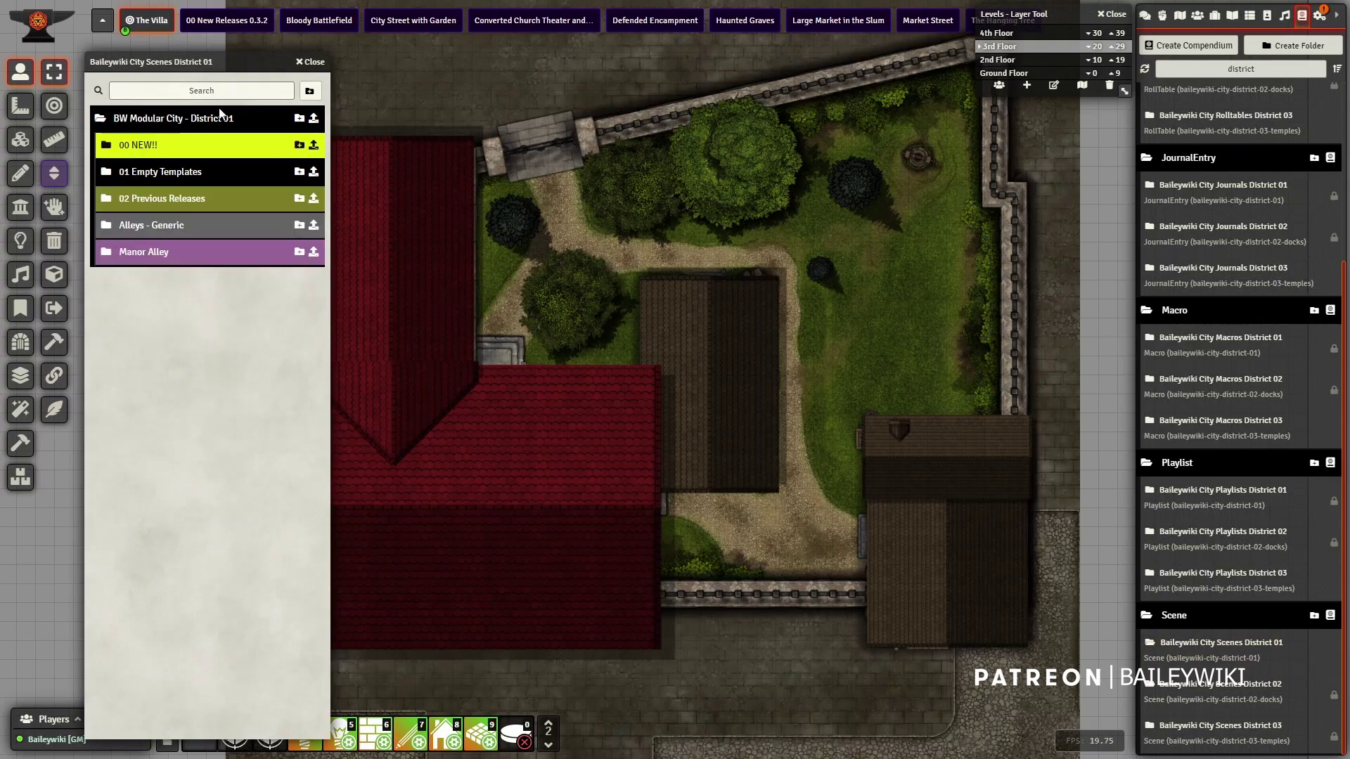
click(312, 63)
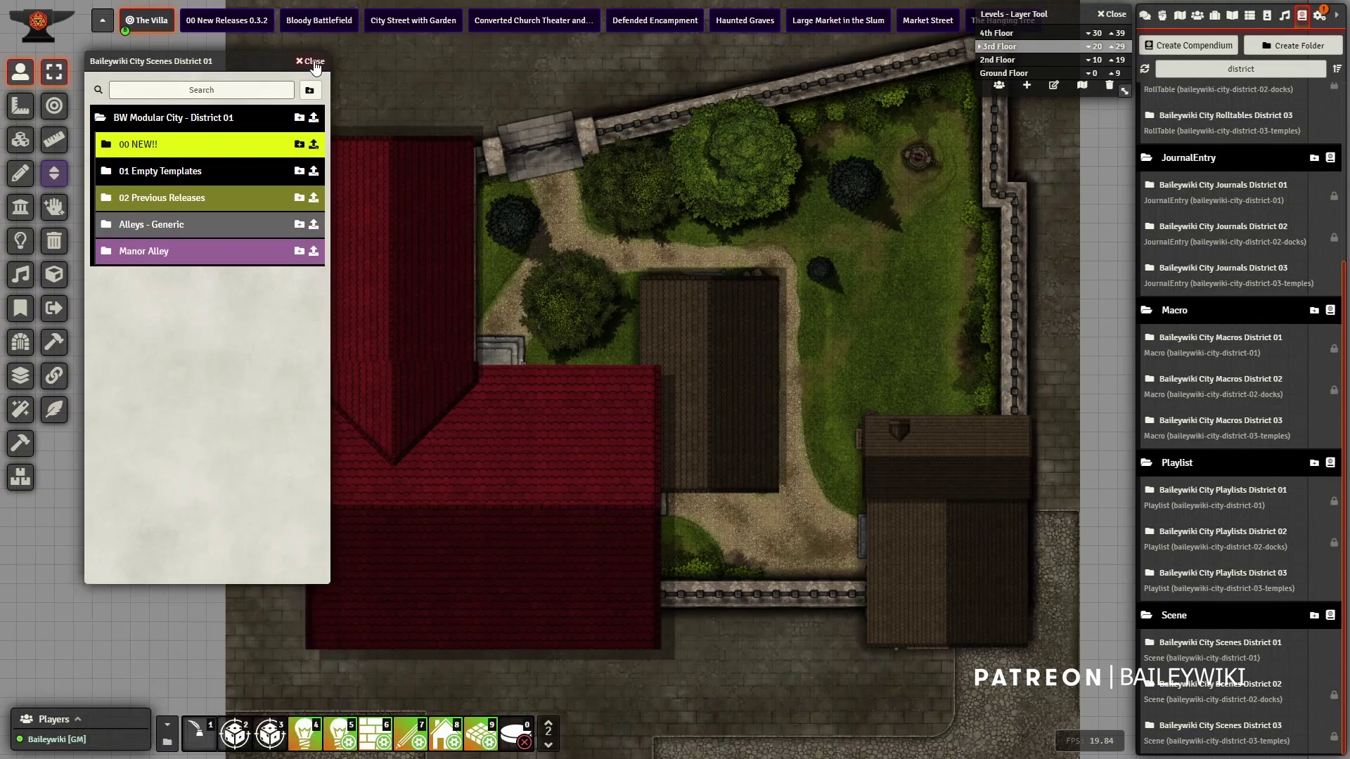
Filter the compendiums by "town" and view the TA - Create actor off macro in the Town Macros Utilities folder.
scroll(1241, 289, up, 3)
scroll(1242, 289, down, 3)
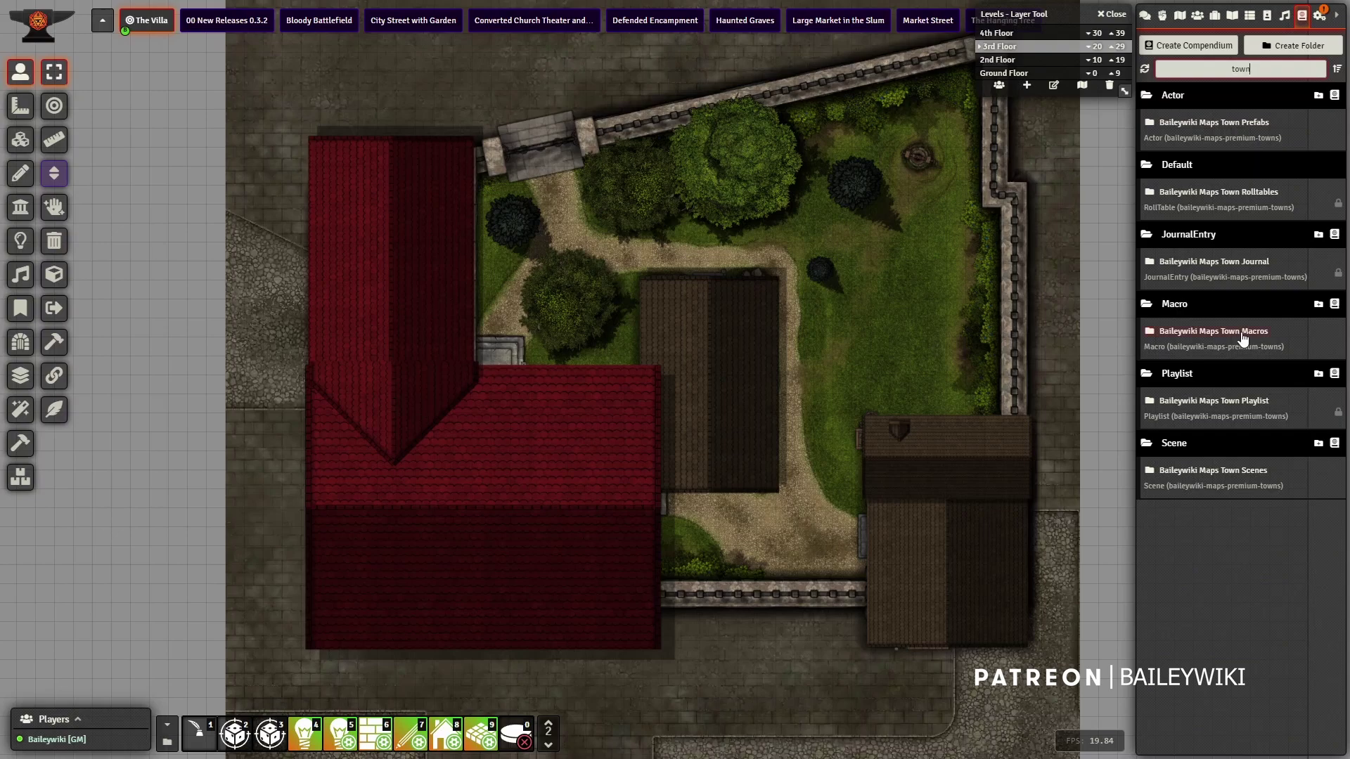
click(1243, 339)
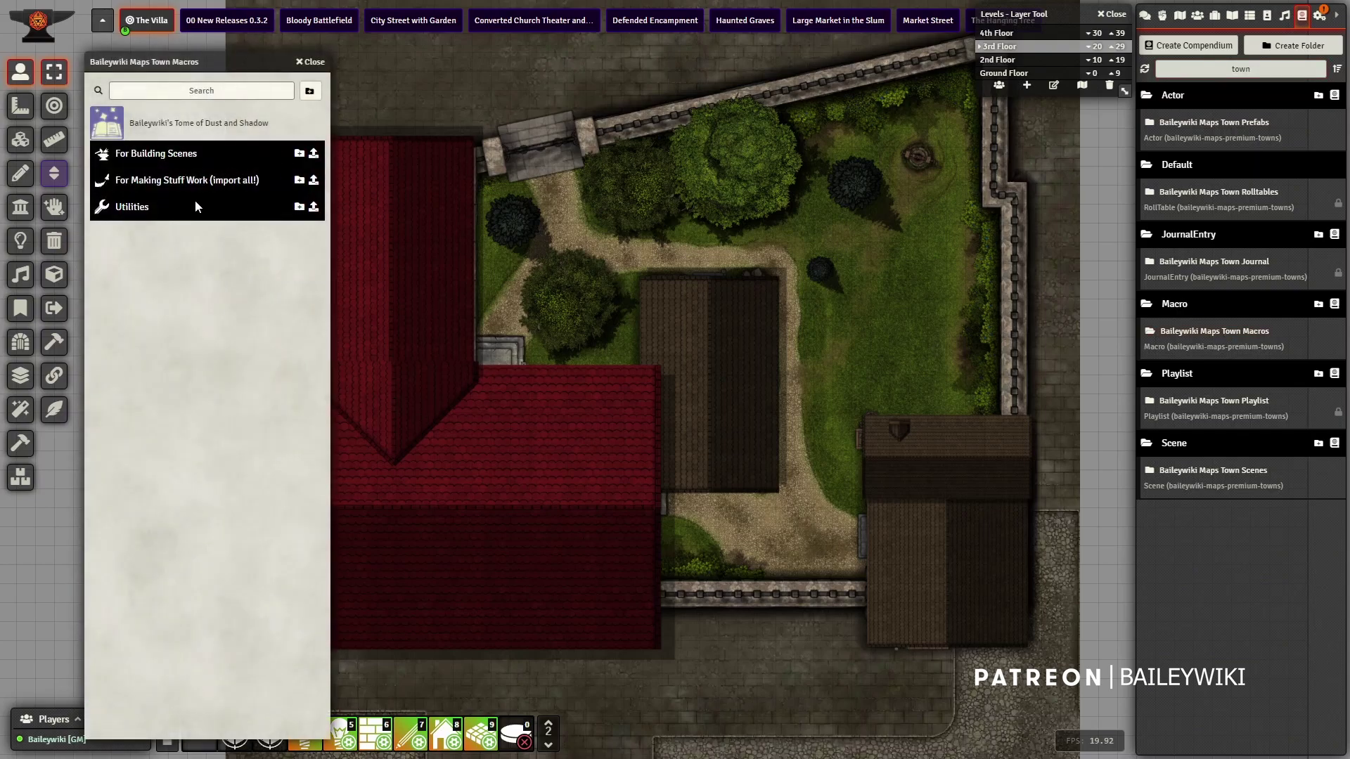
click(133, 211)
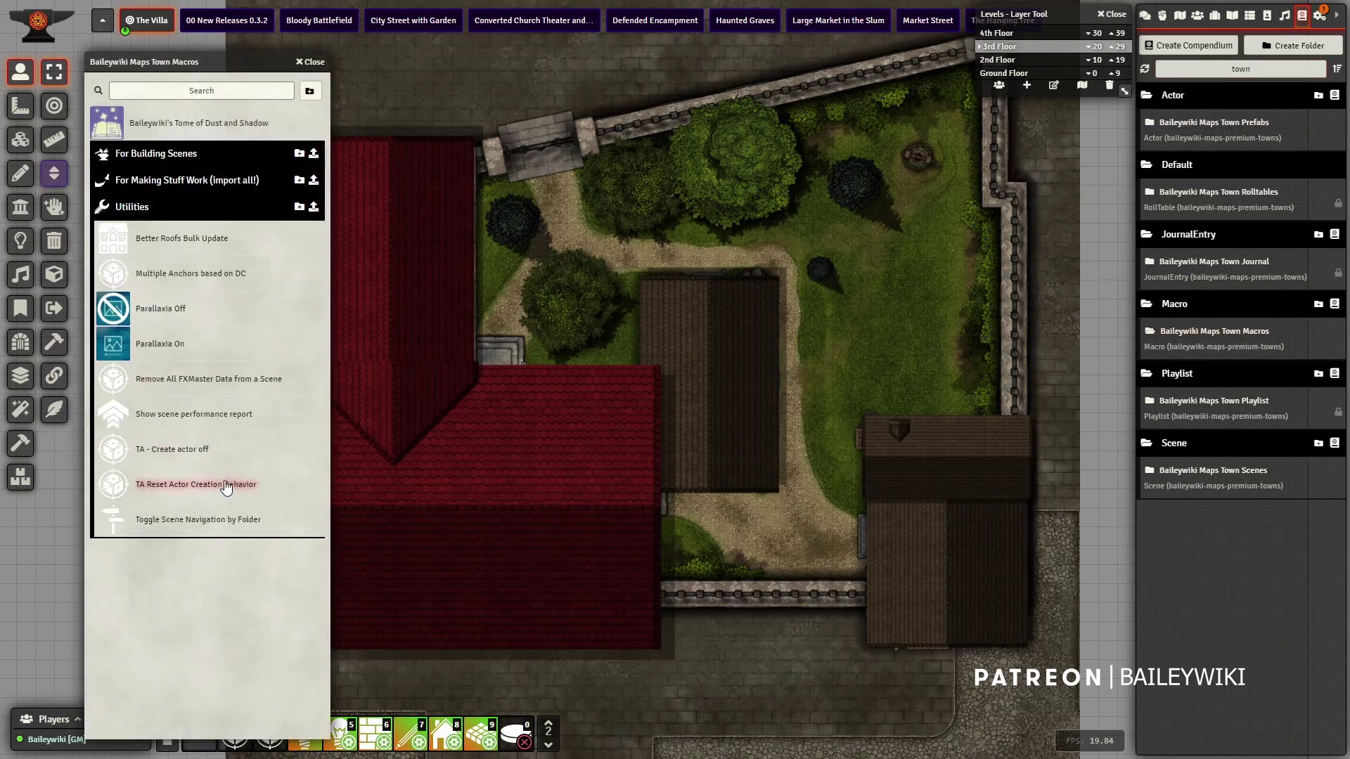
click(185, 452)
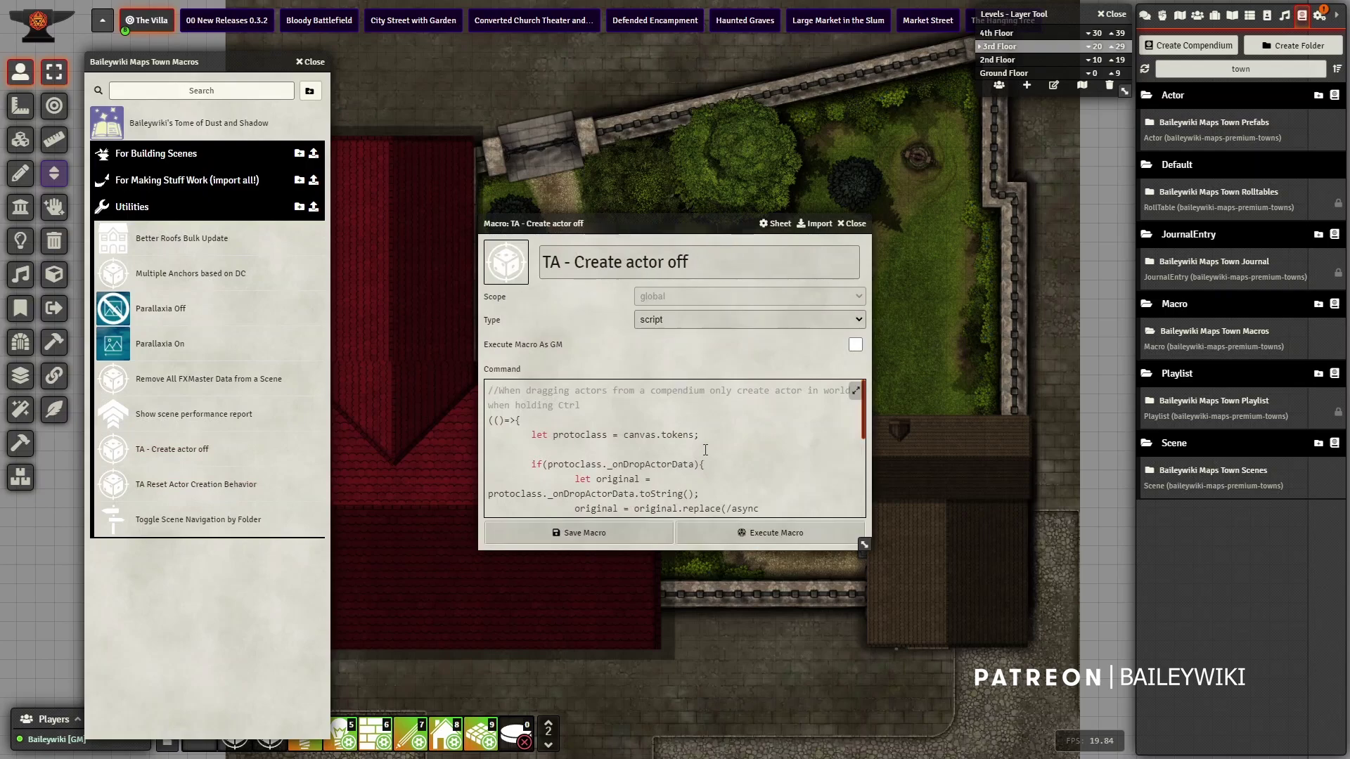
click(852, 223)
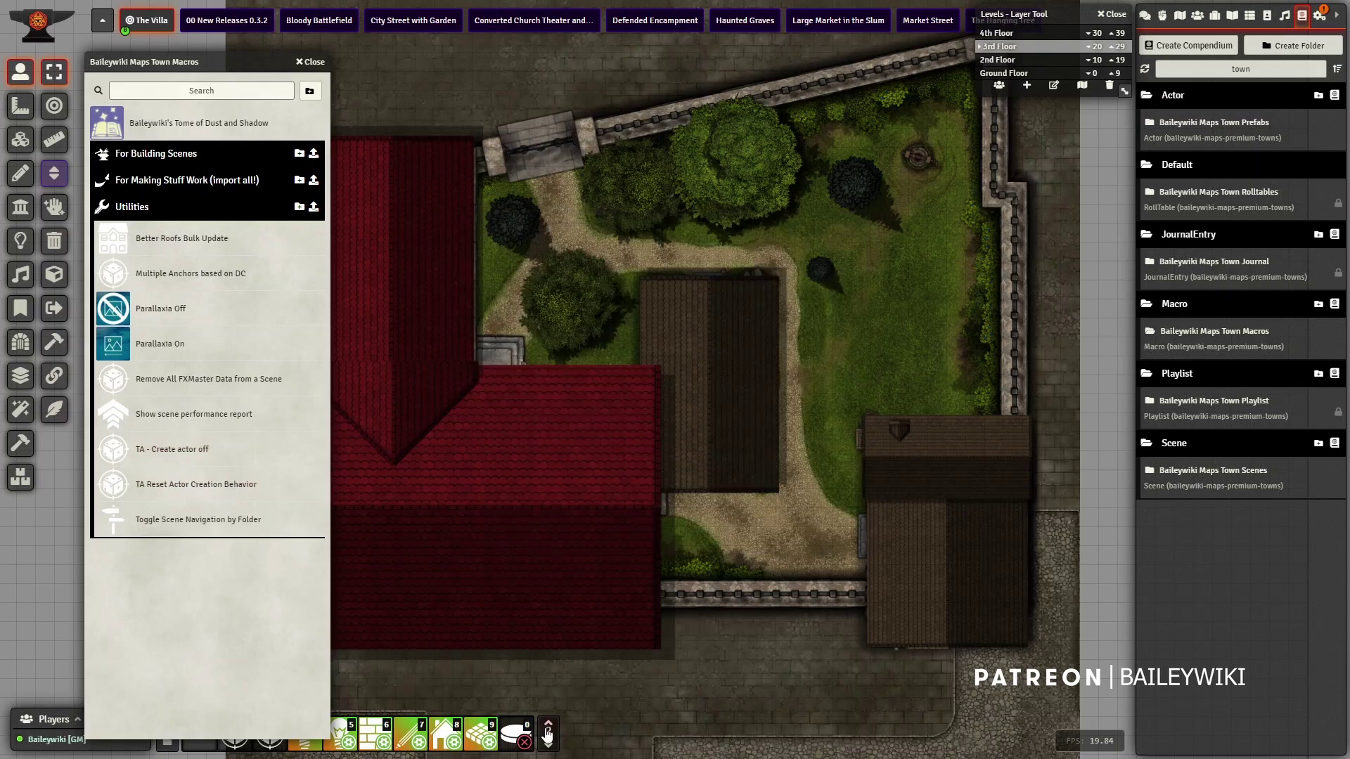
Switch the macro hotbar to the page holding TA - Create actor off and close the Town Macros compendium.
click(550, 748)
click(548, 748)
click(548, 747)
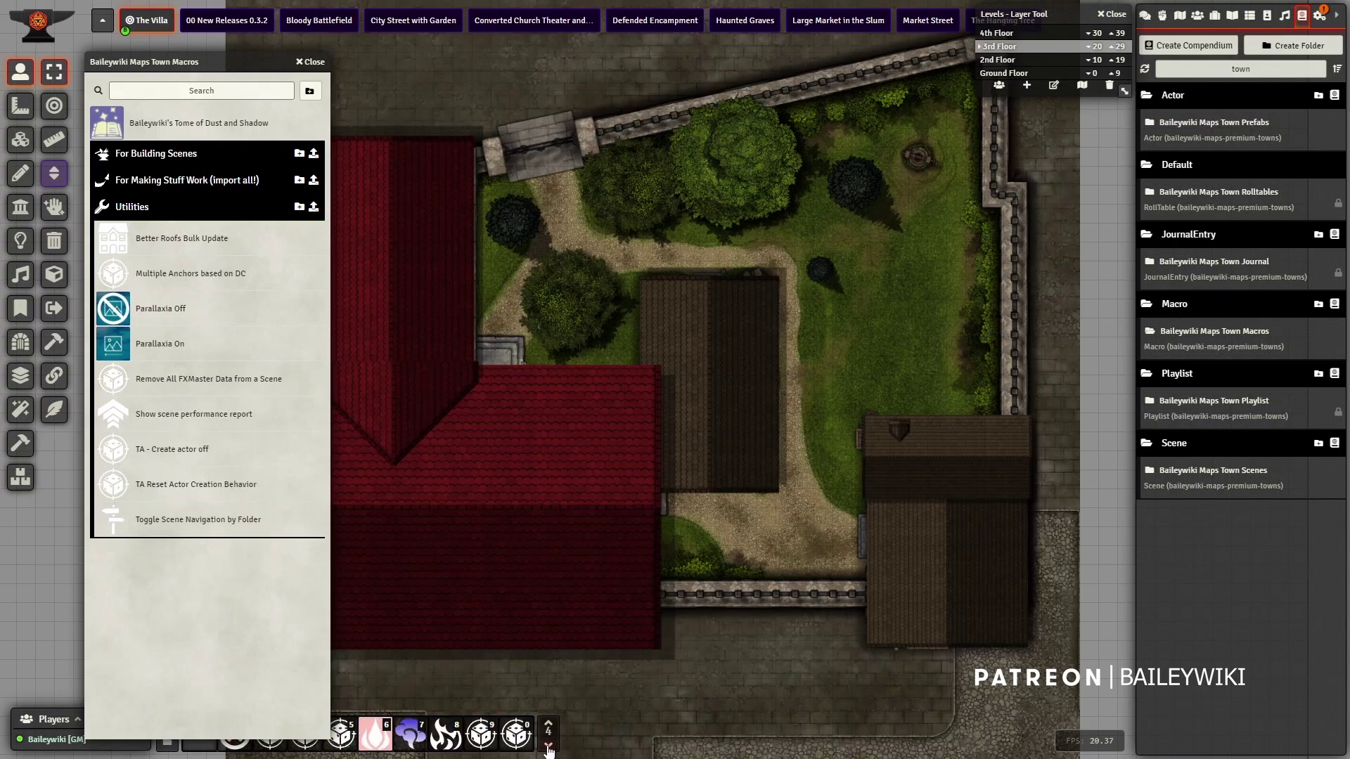
click(549, 747)
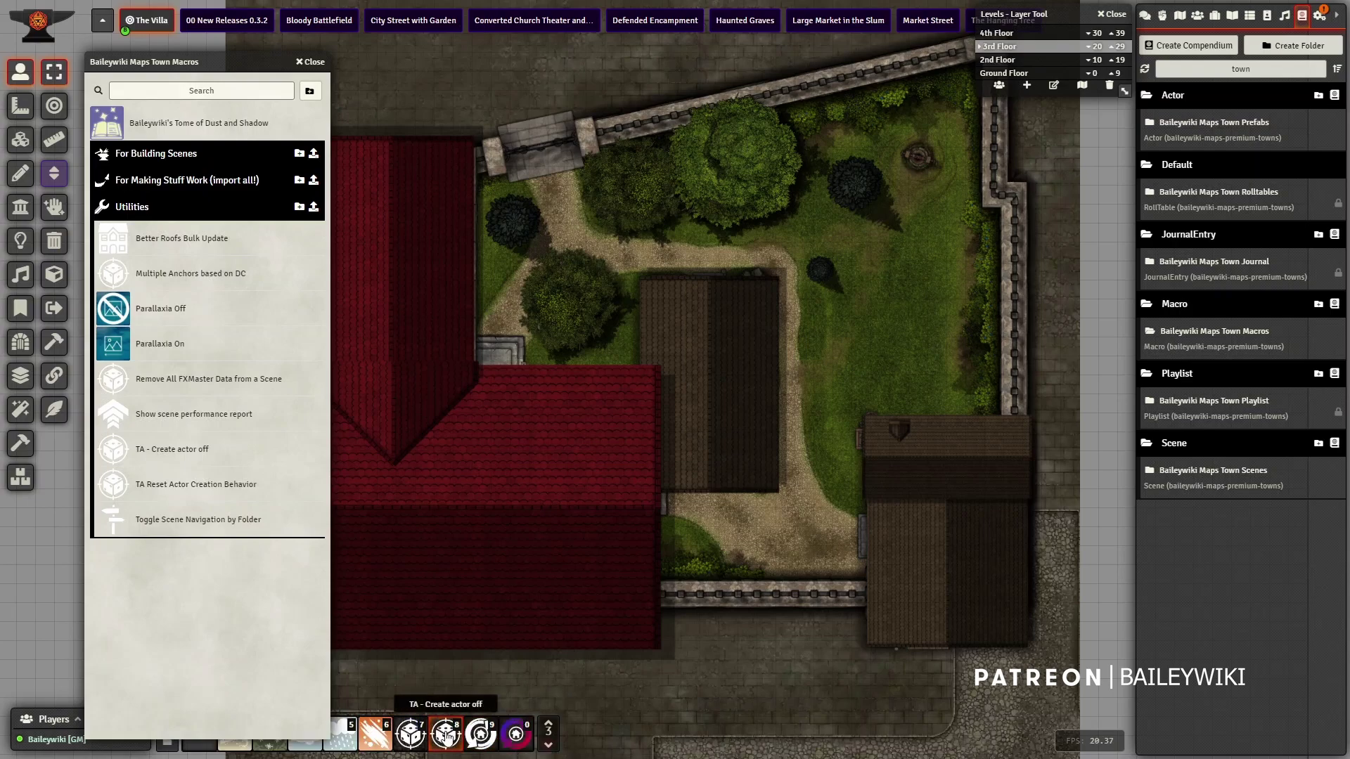
click(310, 62)
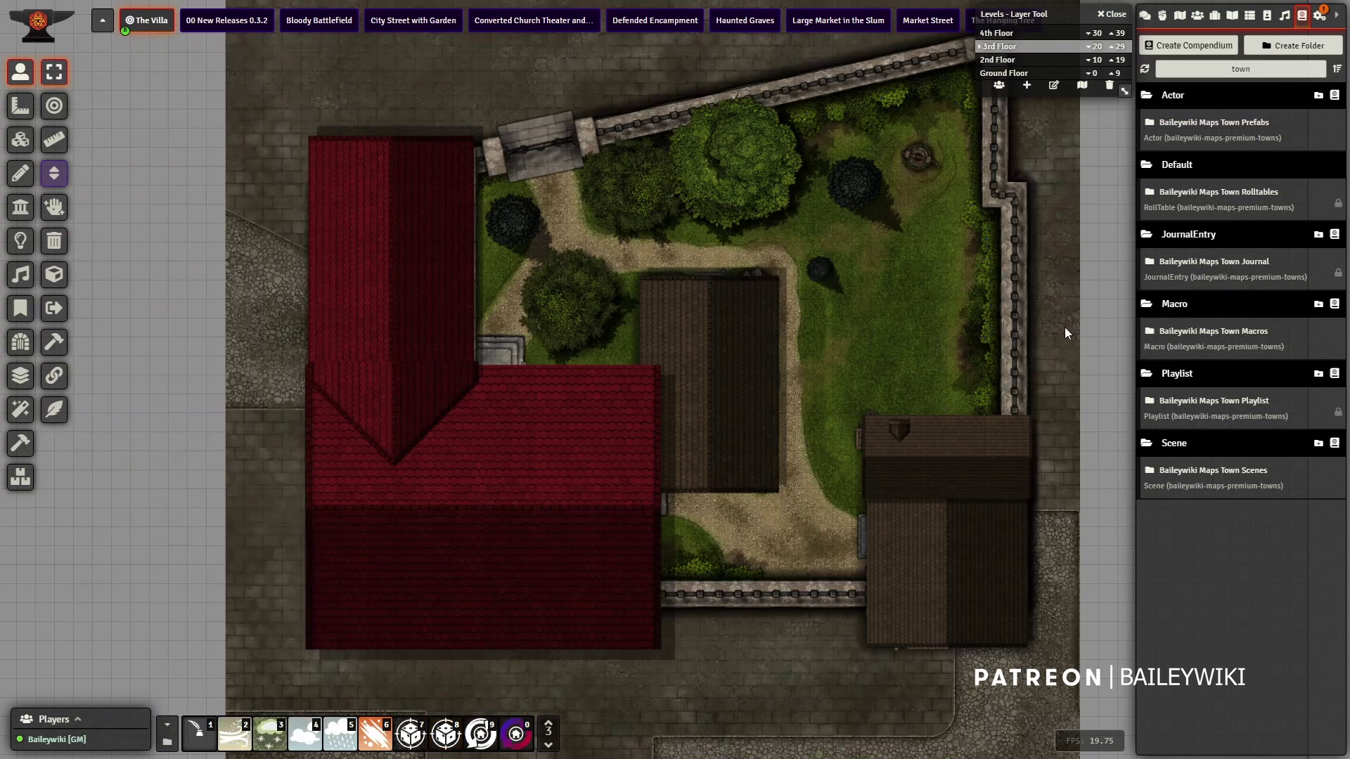
Show The Villa's 2nd Floor and Ground Floor levels in turn, then go back up to the 3rd Floor.
click(1007, 61)
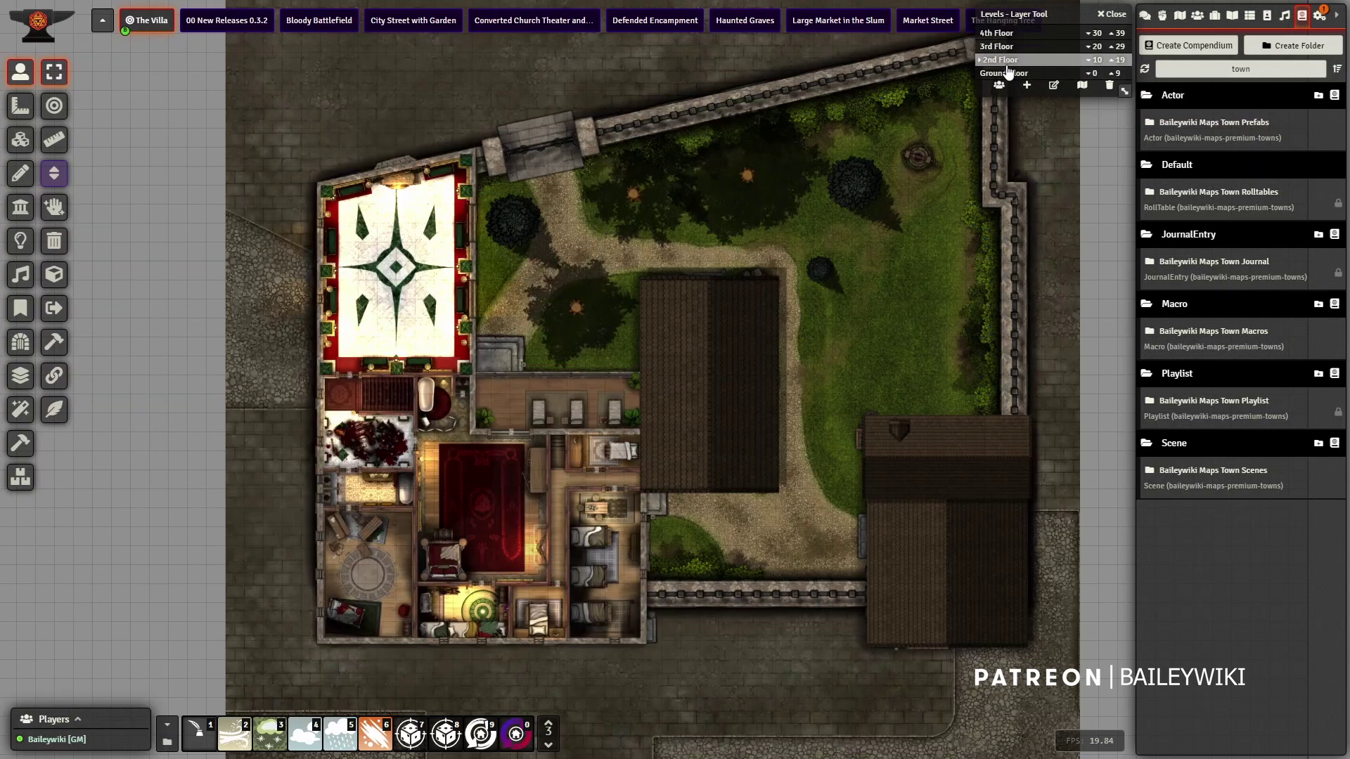
click(1009, 74)
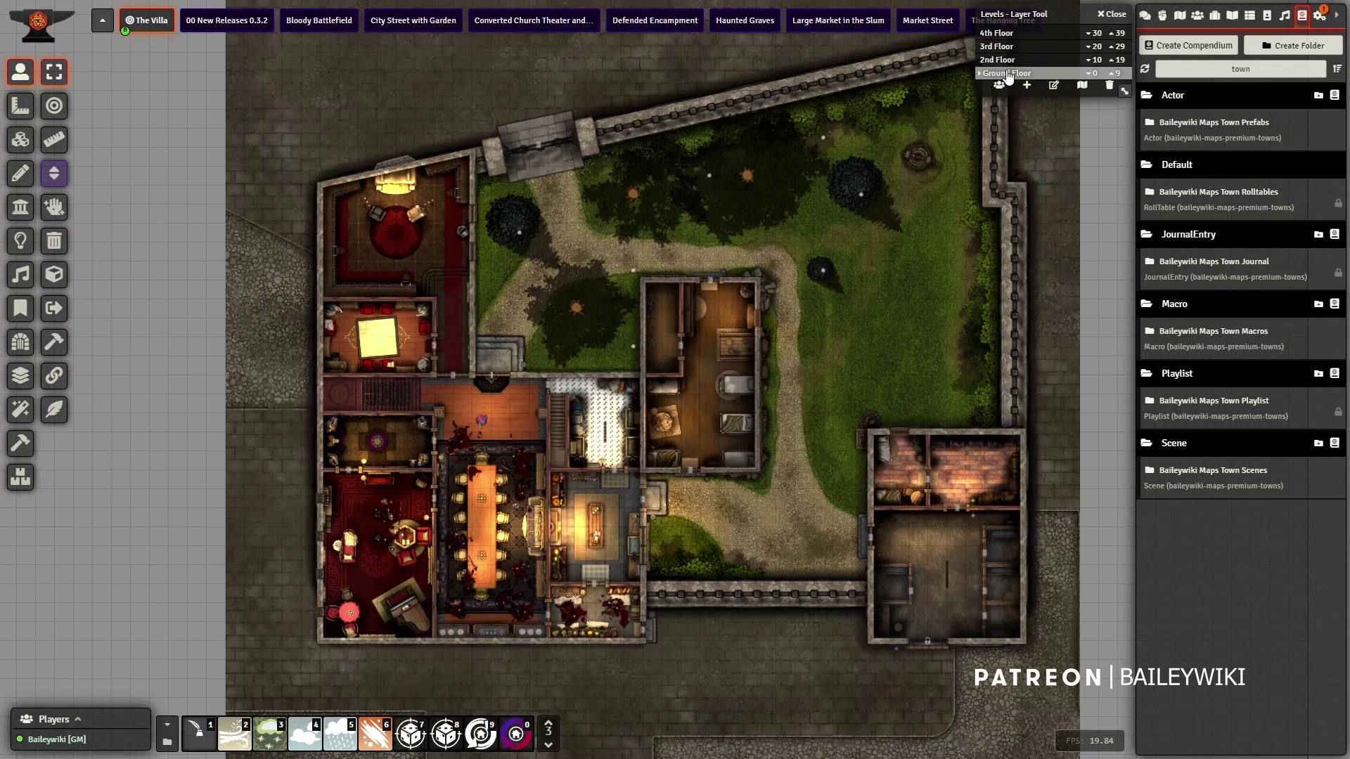
click(1009, 62)
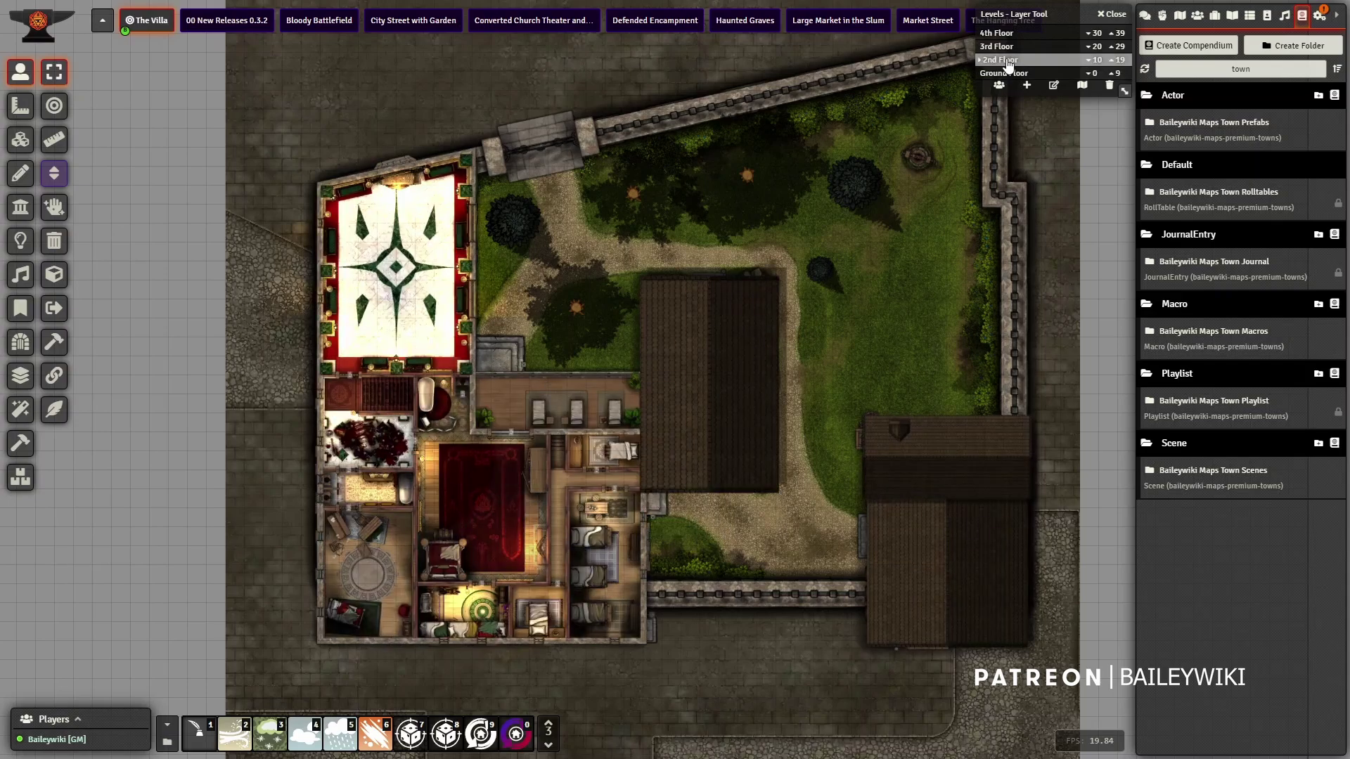
click(1010, 50)
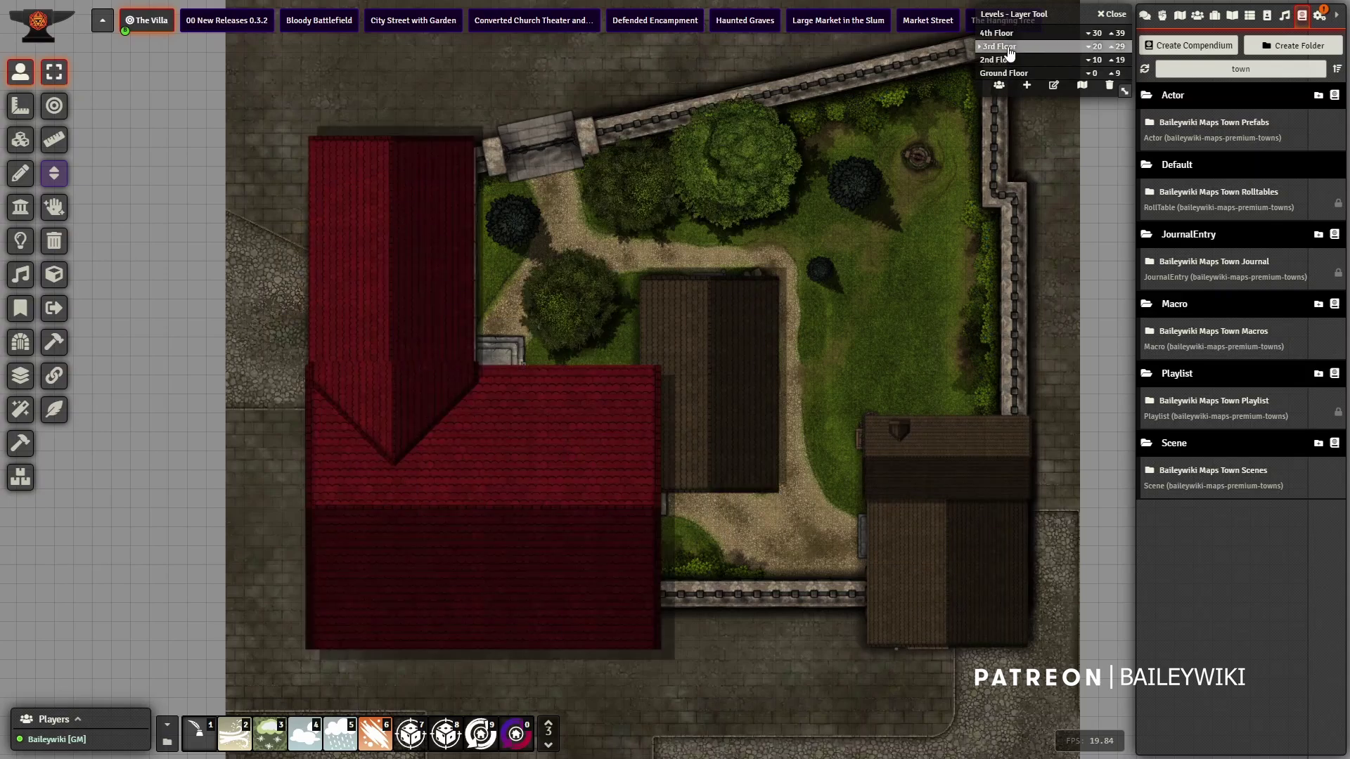
Filter the compendiums by "distric", check the 00 NEW!! folder in City Prefabs District 01 and close the compendium.
double_click(1170, 64)
text(district)
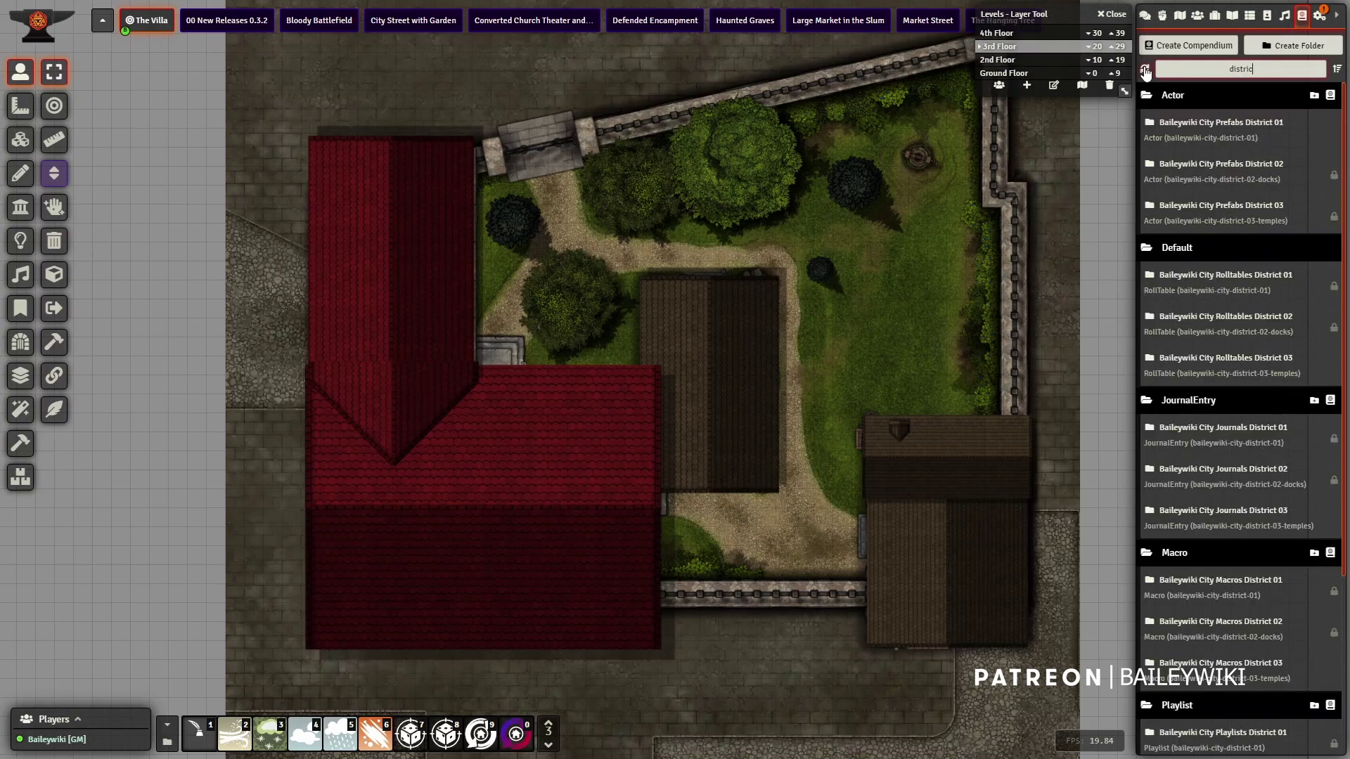
click(1262, 125)
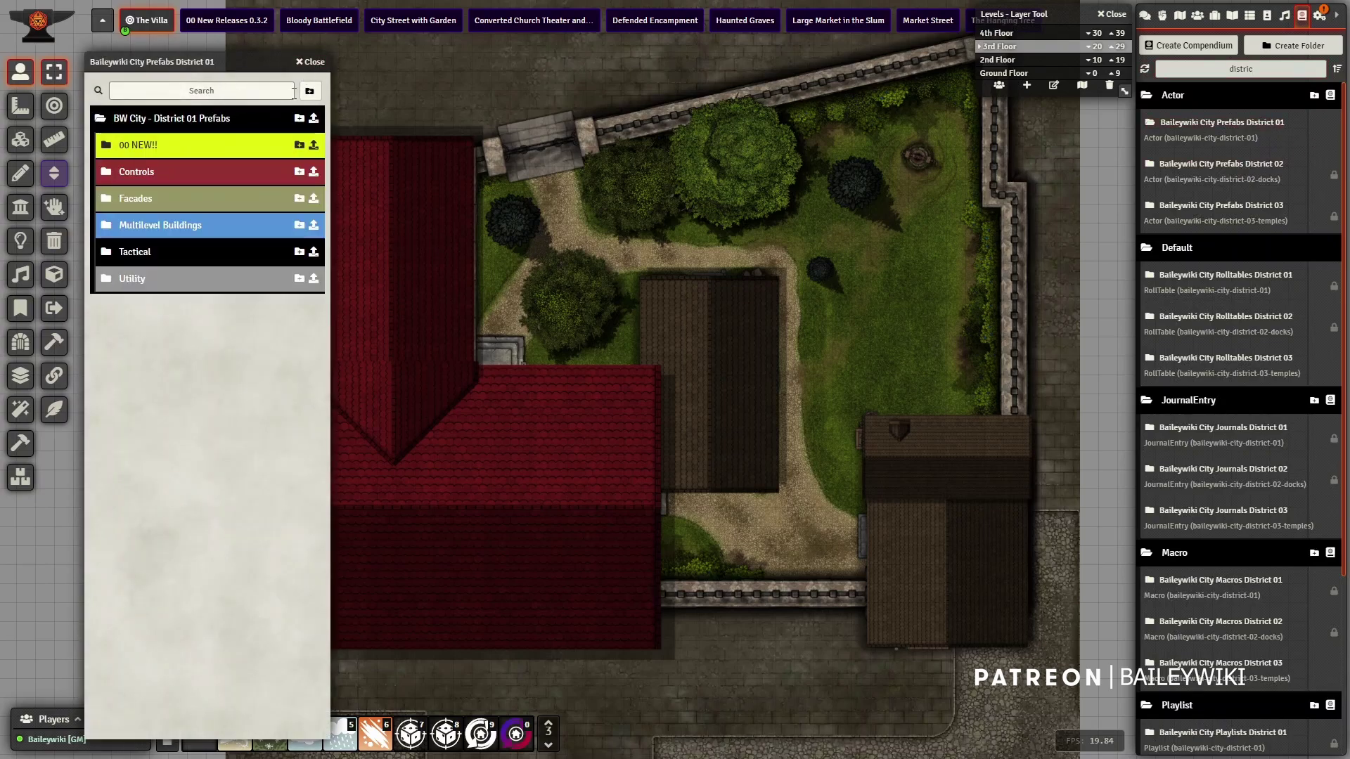
click(197, 146)
click(310, 62)
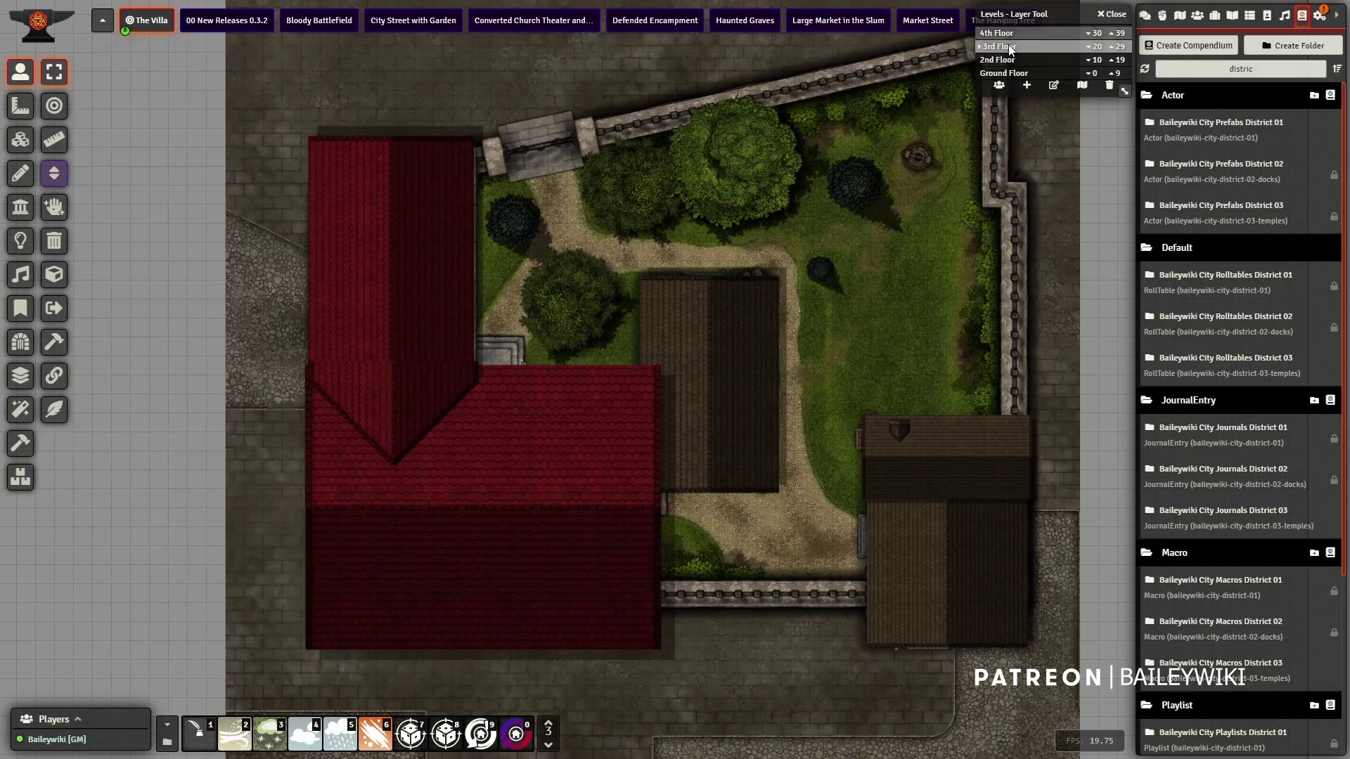
Show The Villa's Ground Floor and examine its dining hall, kitchen, lounge and entrance hall up close.
click(1020, 74)
scroll(618, 467, up, 5)
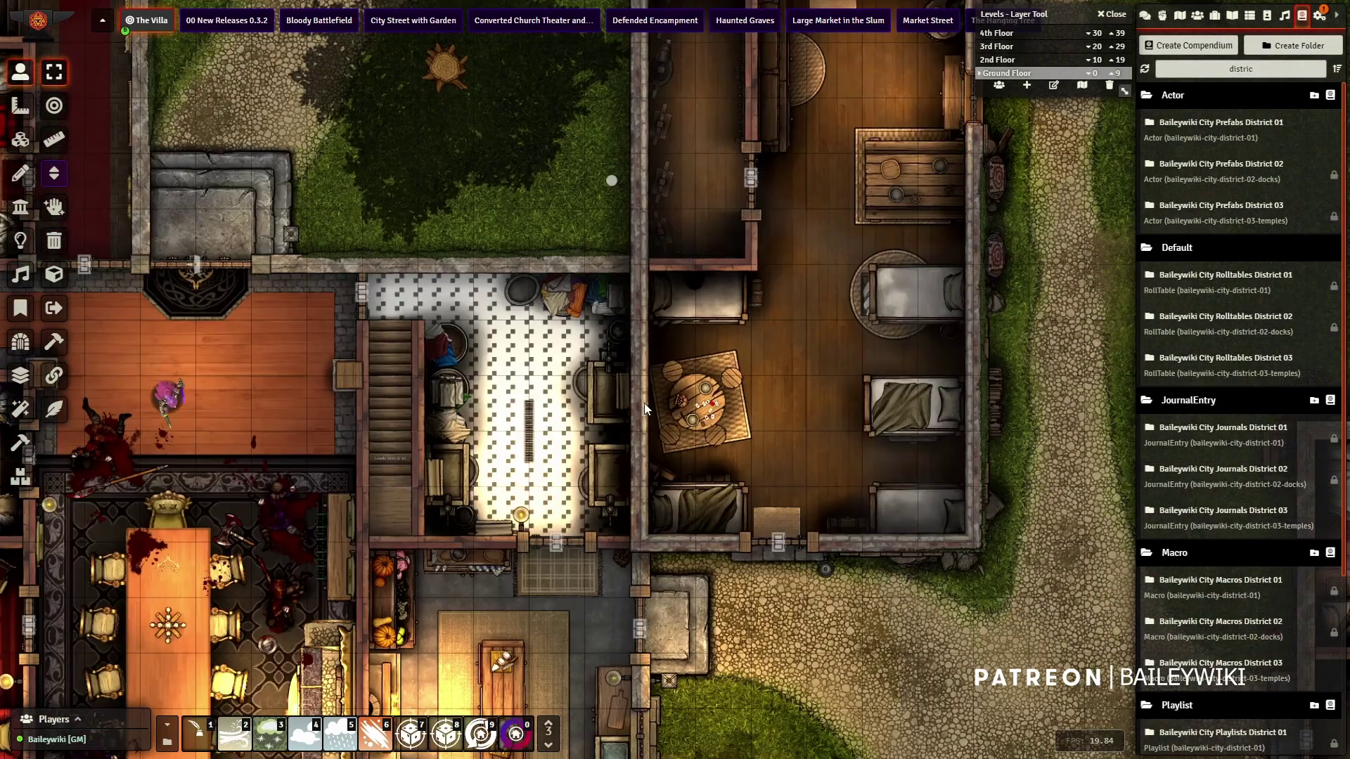
drag(644, 403, 763, 291)
drag(613, 534, 728, 388)
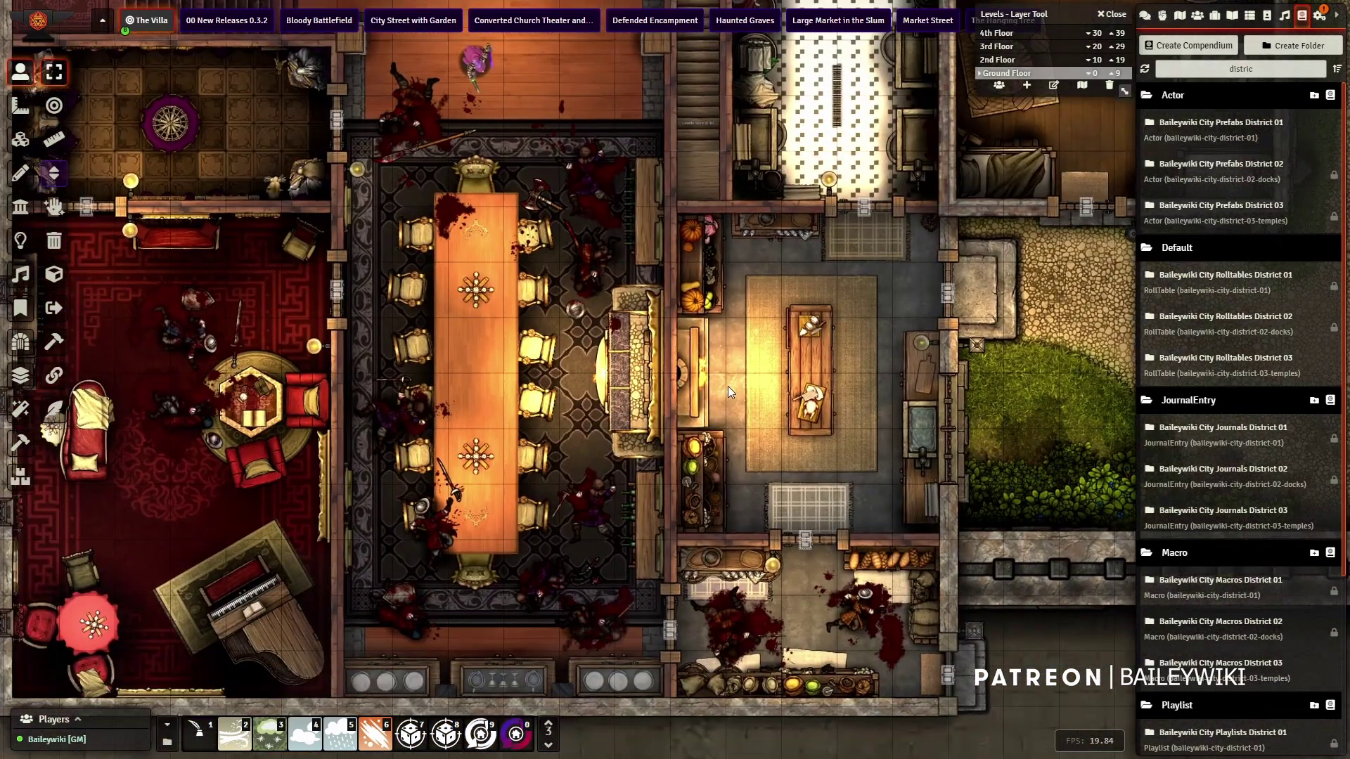
scroll(710, 401, up, 5)
scroll(481, 395, down, 7)
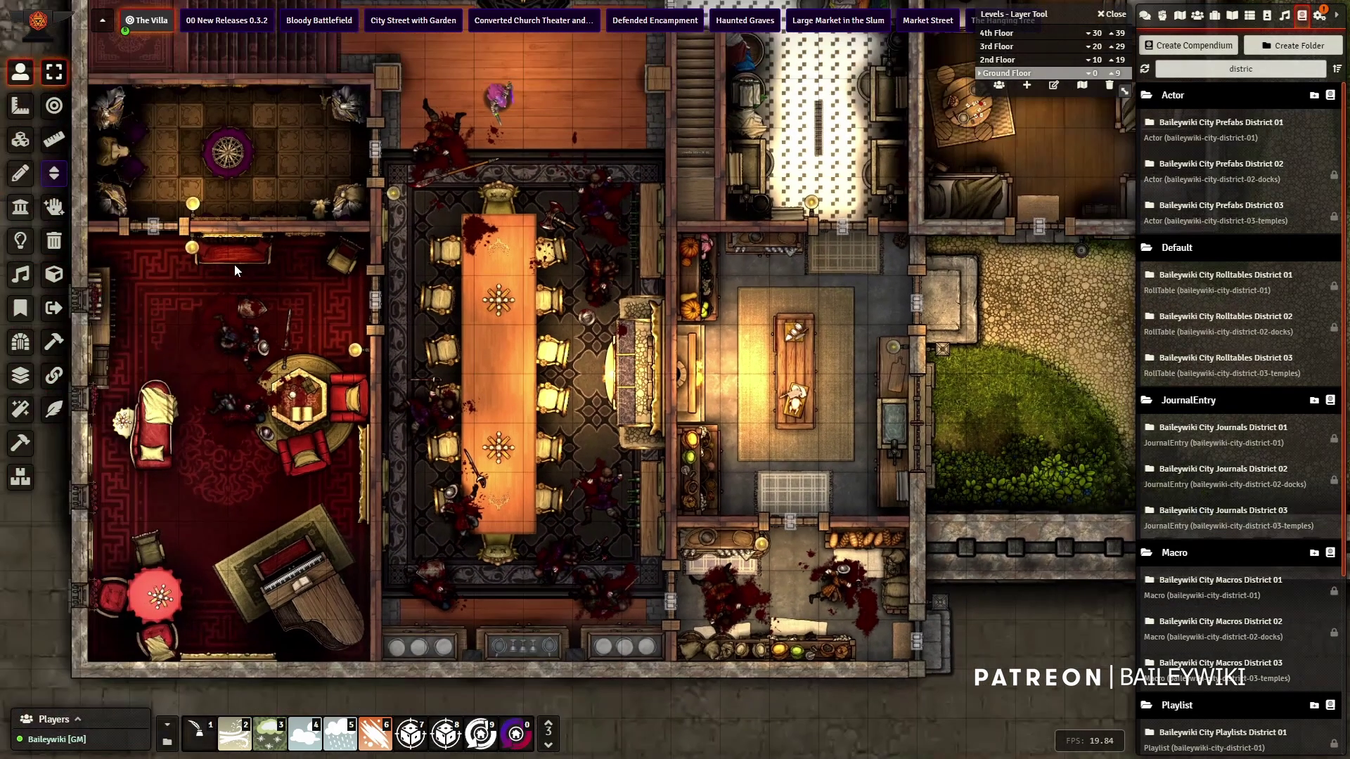
scroll(235, 265, up, 1)
drag(353, 192, 375, 353)
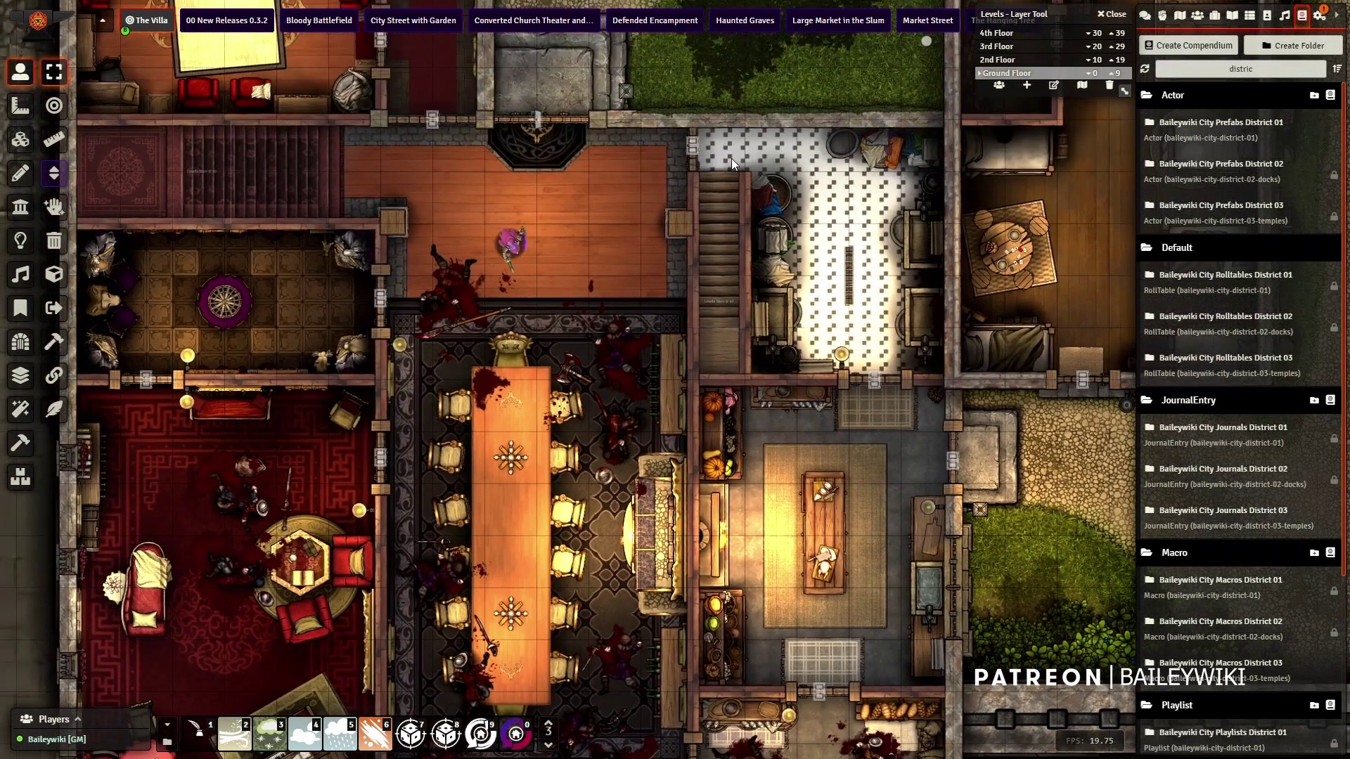
Show The Villa's 2nd Floor and examine the room strewn with blood and bodies near the master bedroom.
click(1005, 62)
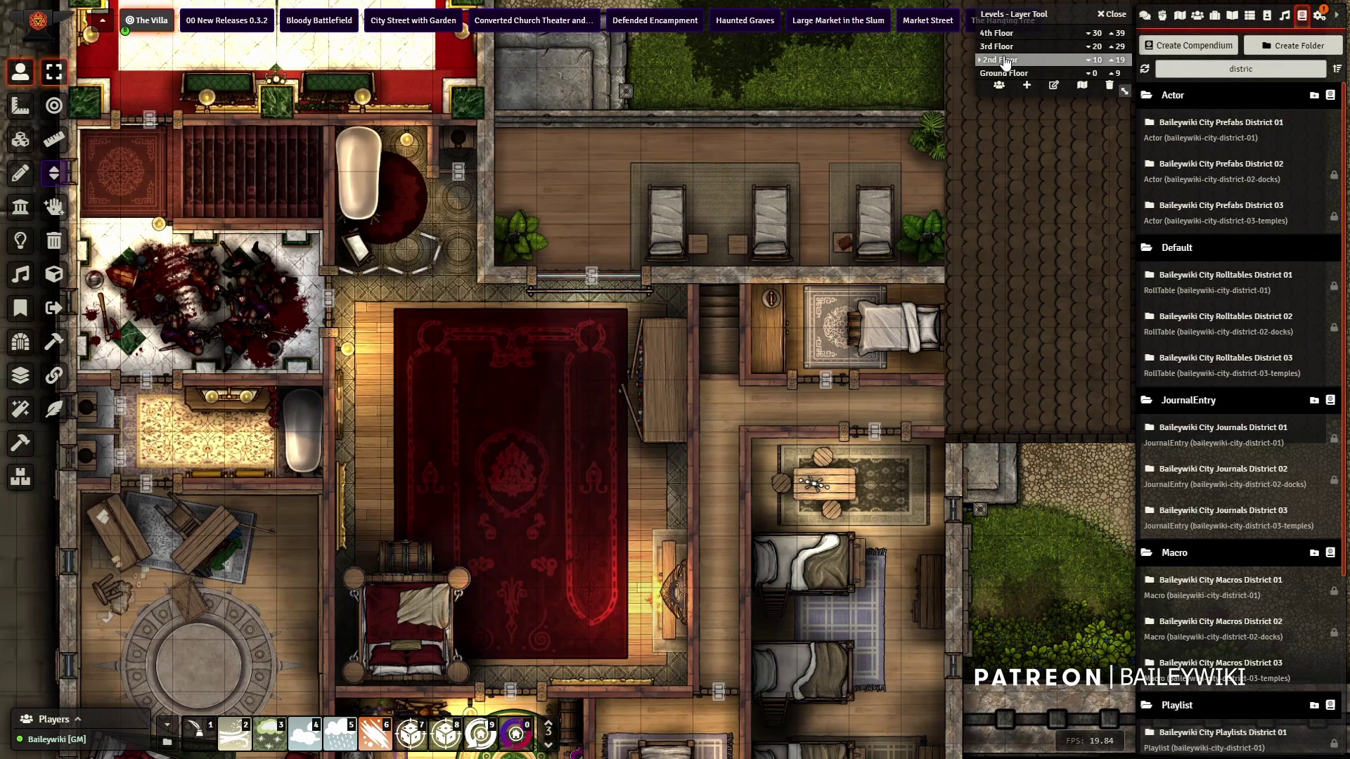
scroll(786, 310, down, 2)
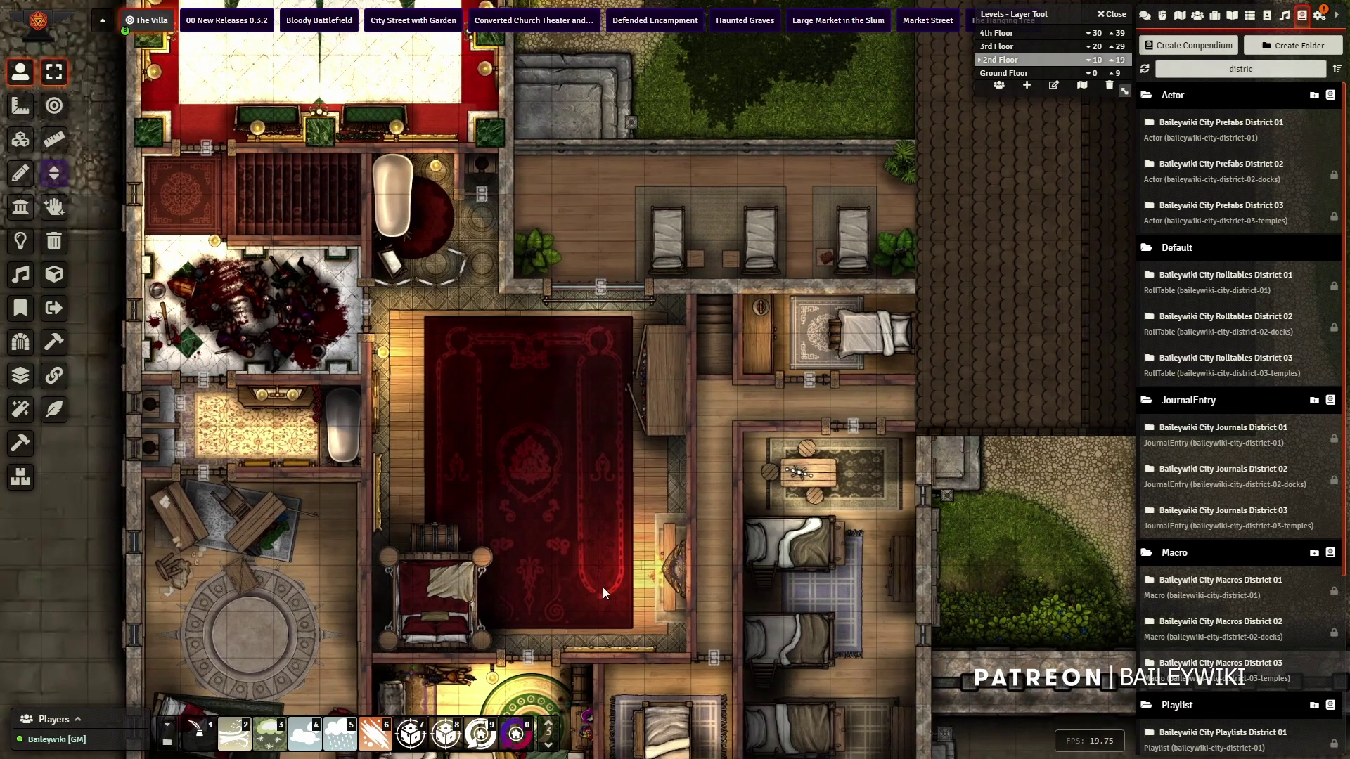
drag(602, 588, 520, 396)
drag(223, 271, 353, 306)
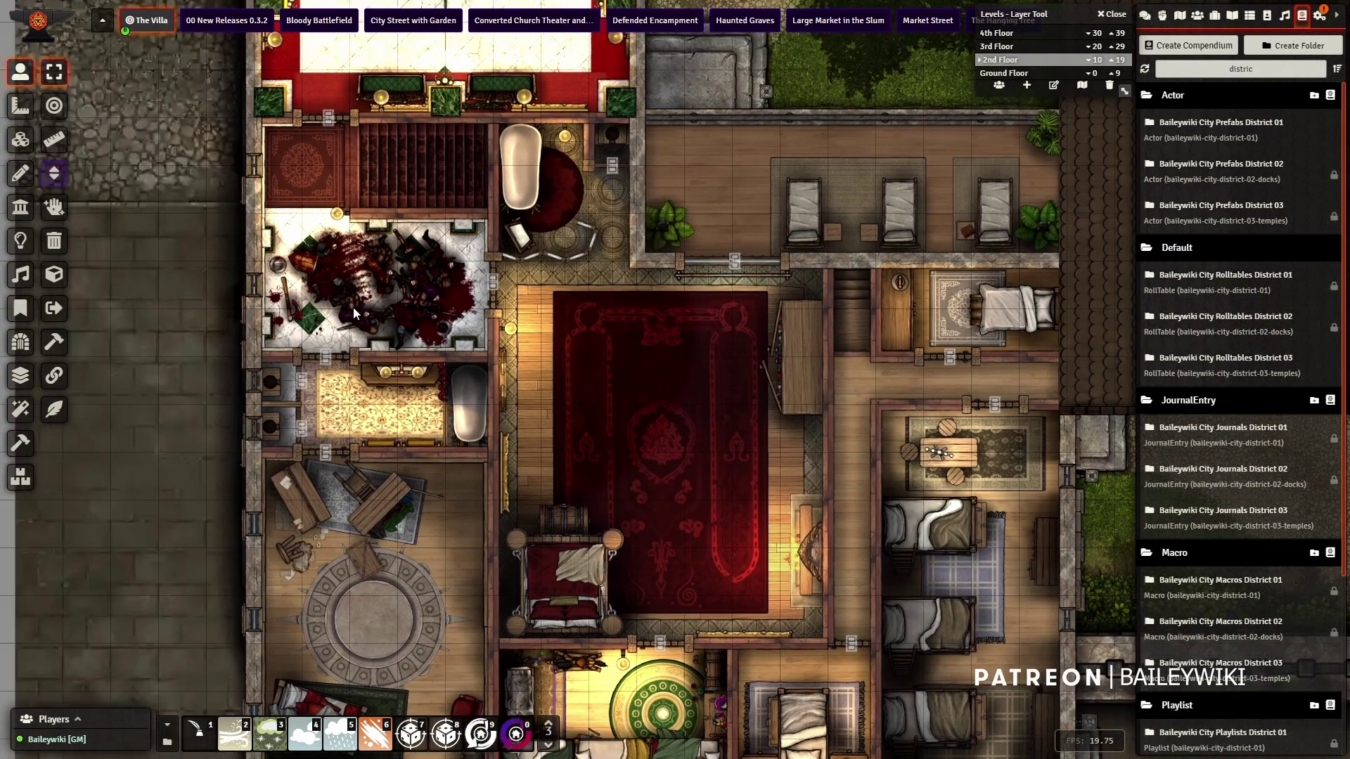
Check the image of the bodies tile on the 2nd Floor, browse its source folder as thumbnails and large previews, and close without changes.
click(20, 140)
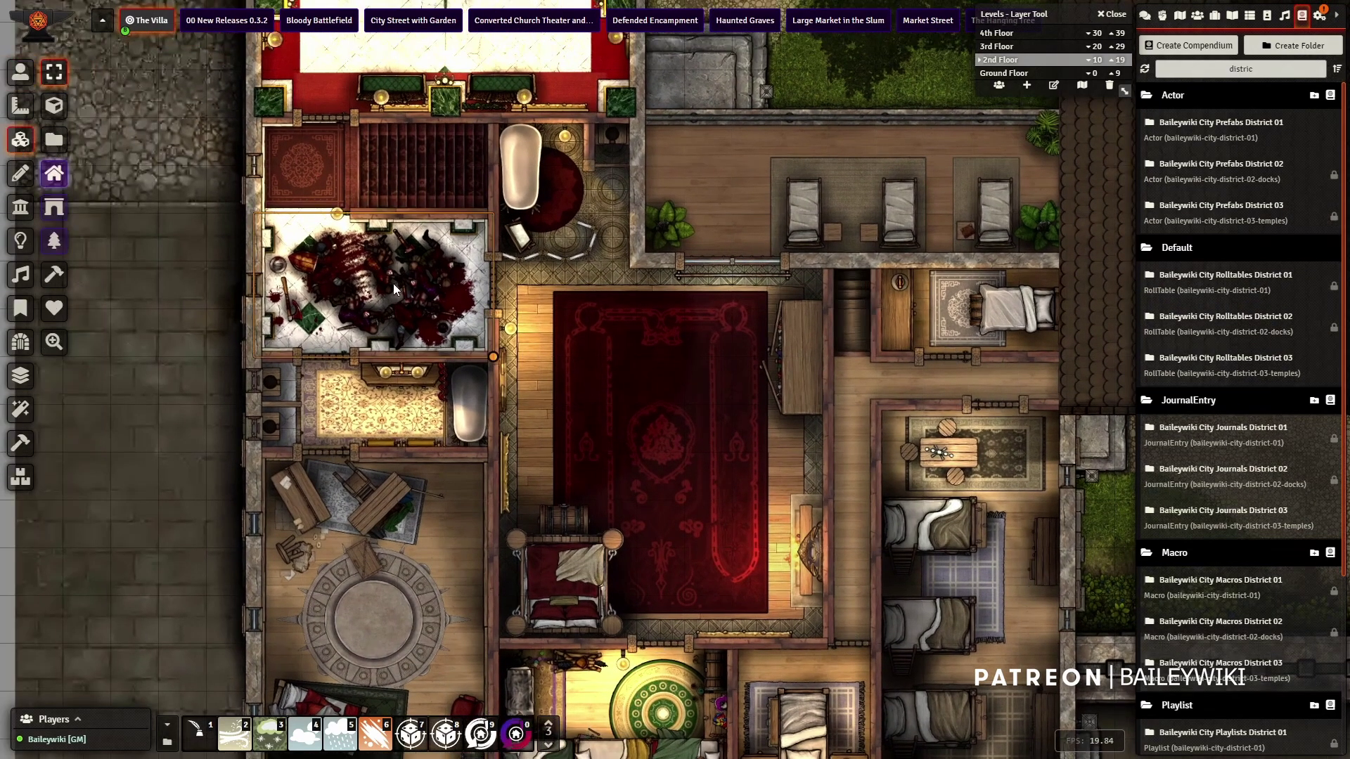
right_click(394, 283)
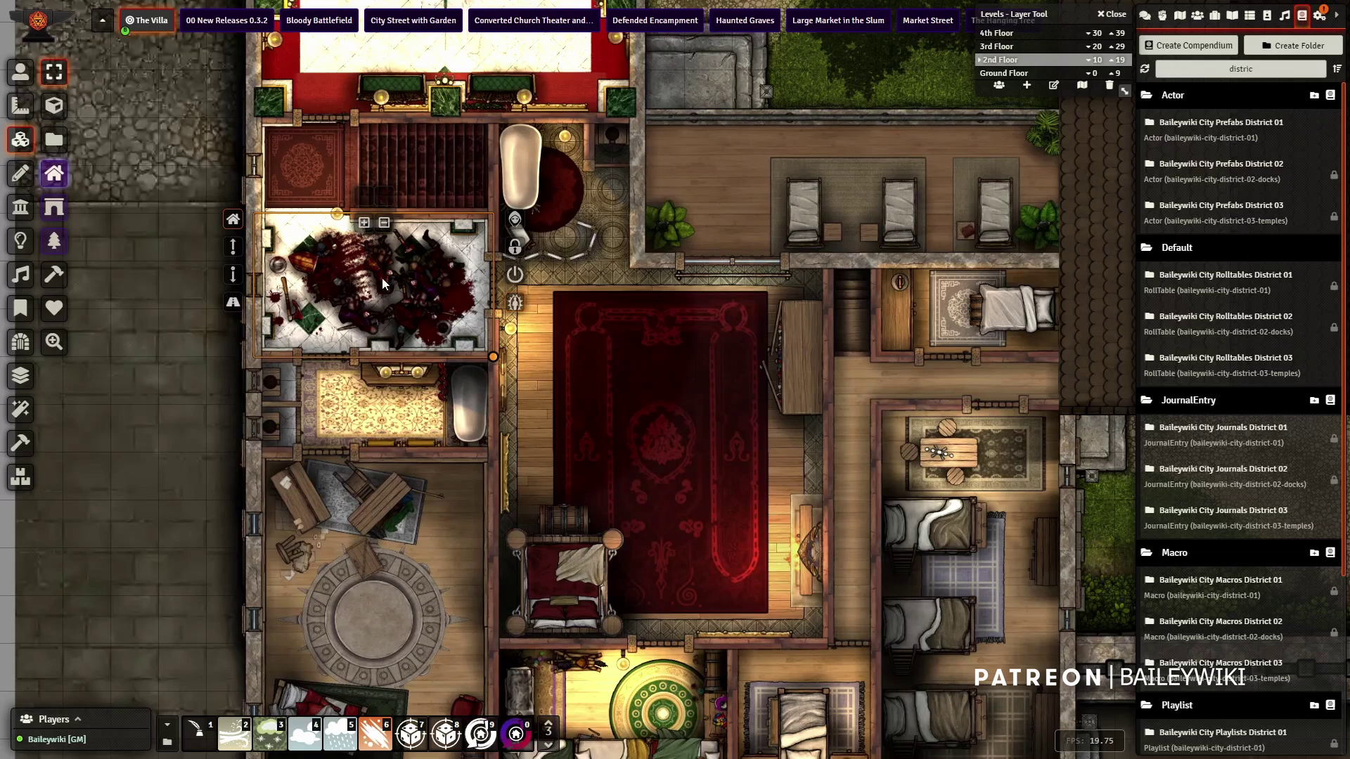
double_click(382, 277)
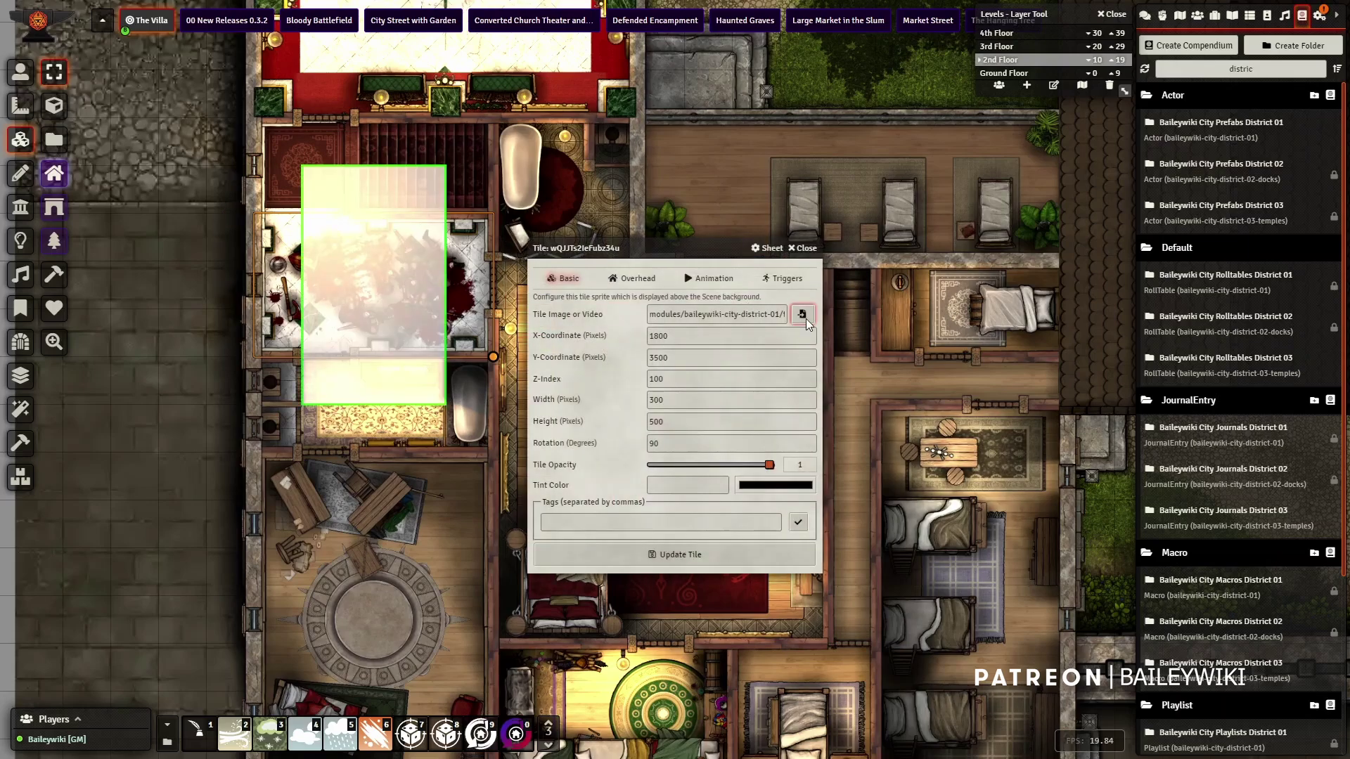
click(804, 316)
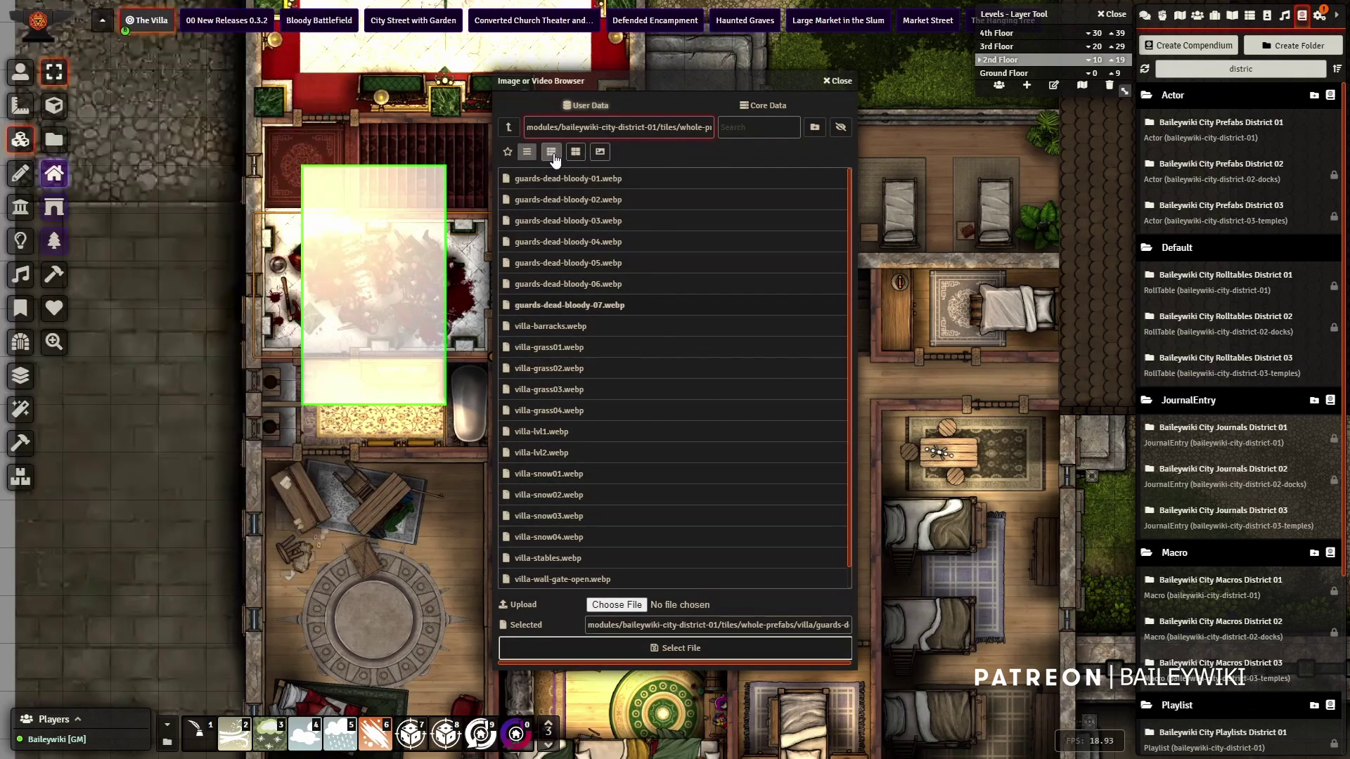
click(575, 151)
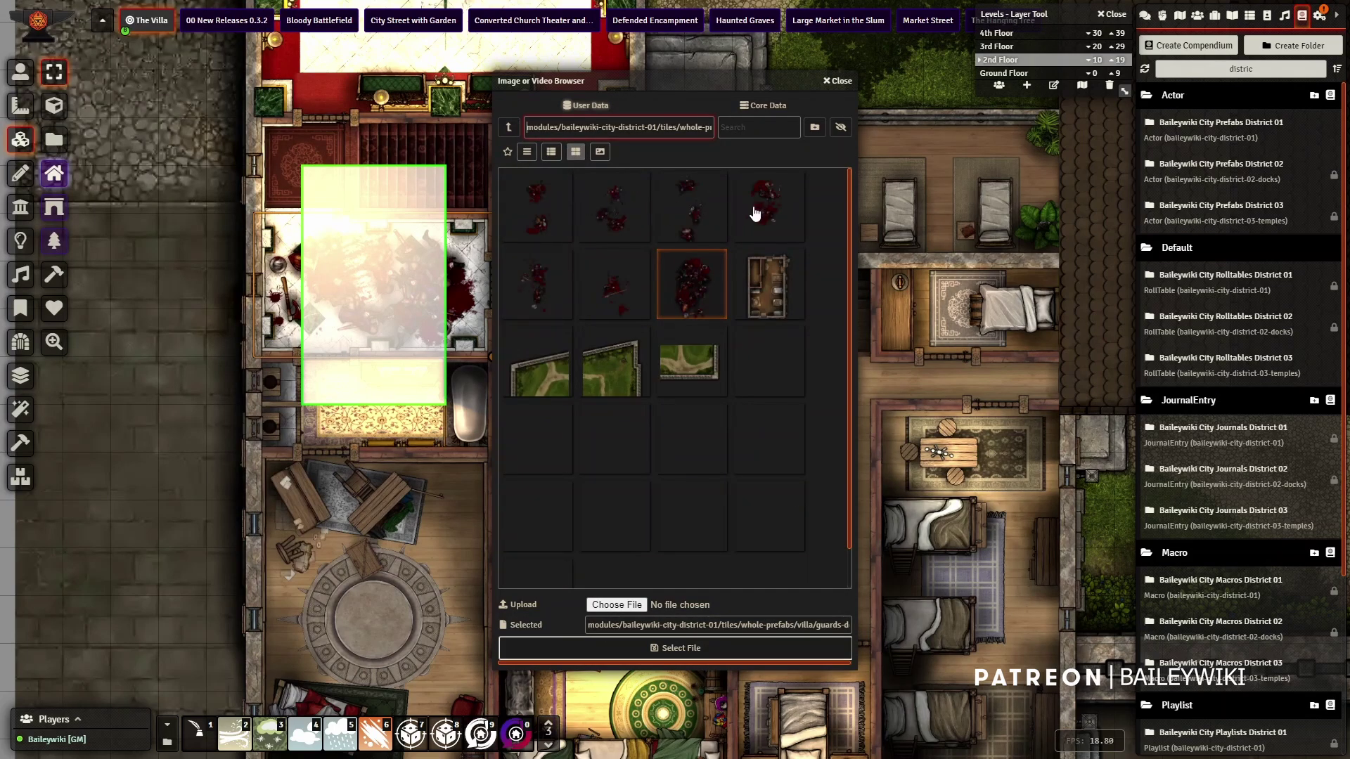
click(600, 152)
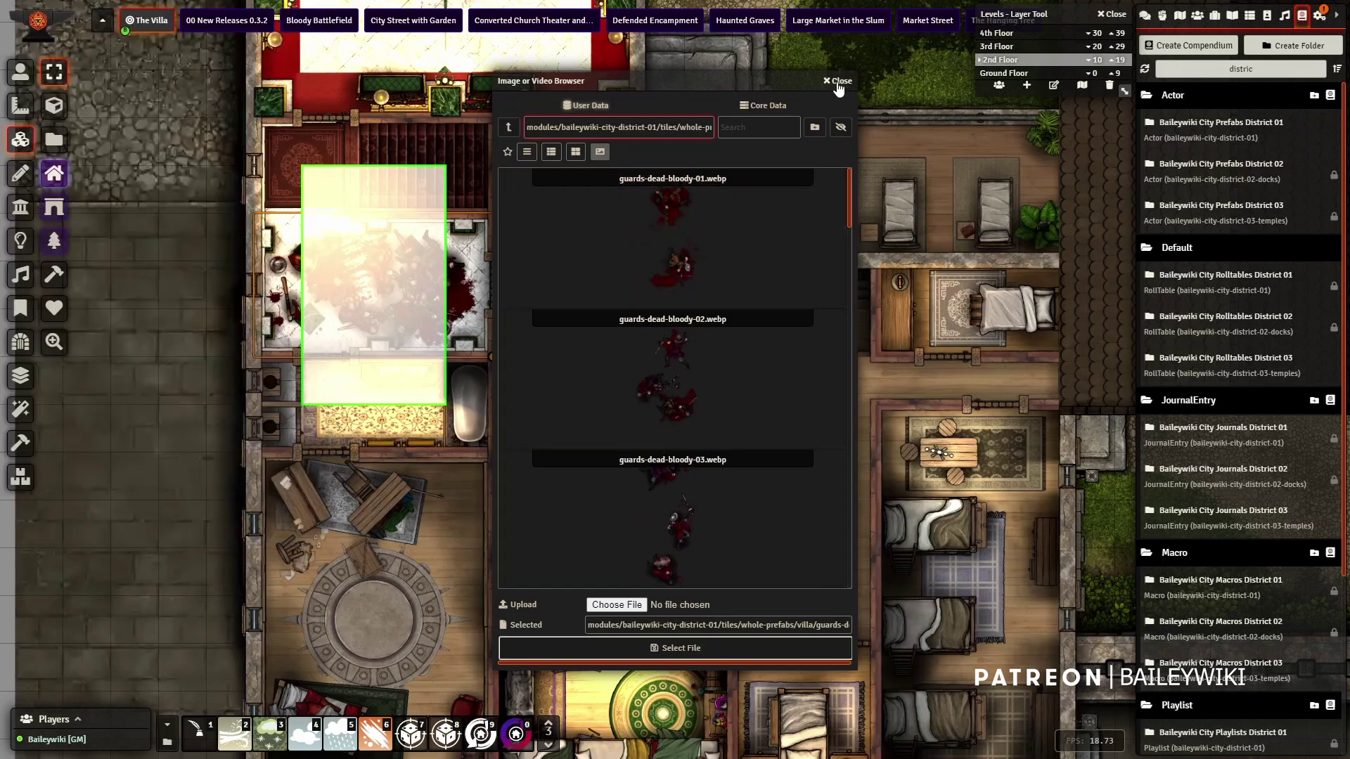
click(838, 83)
click(803, 246)
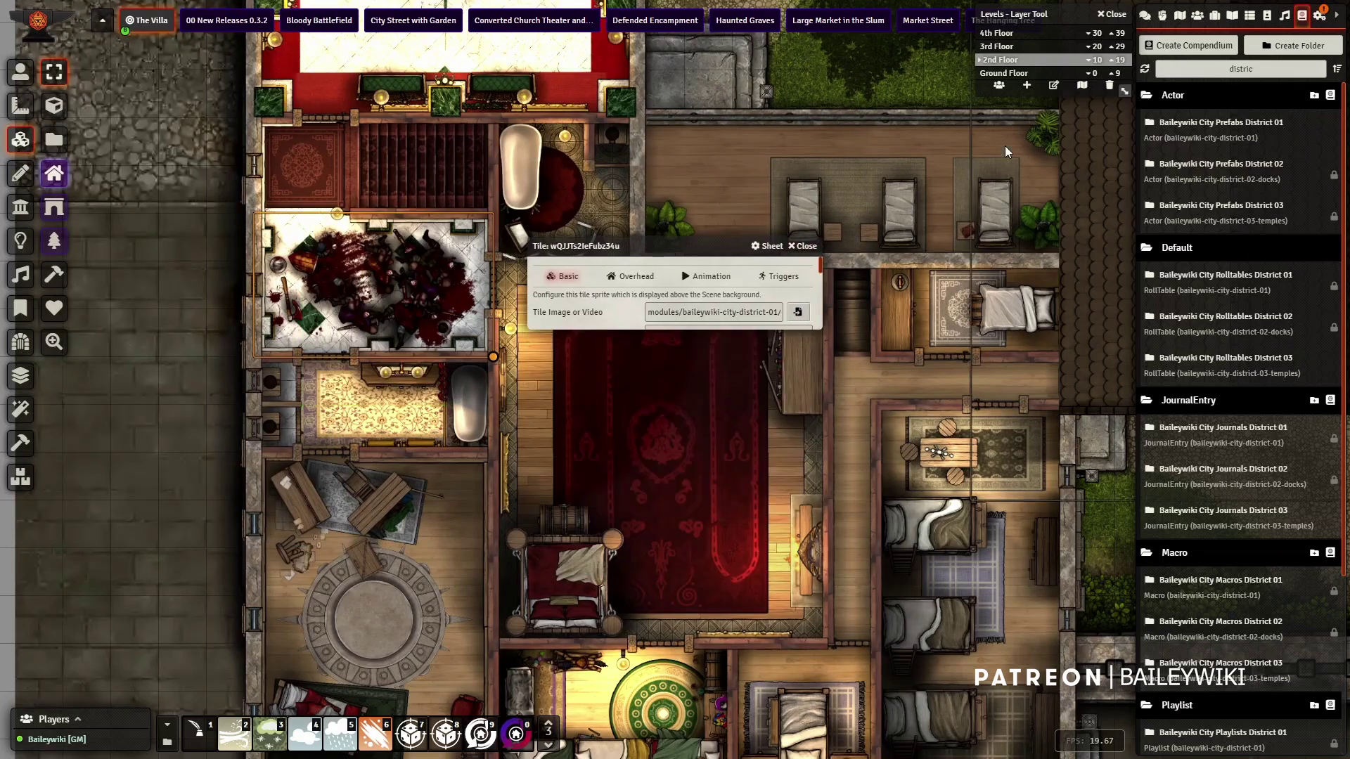
Place several copies of the Decor Blood Bodies Gore MATT Multi prefab on The Villa's garden lawn.
click(1197, 15)
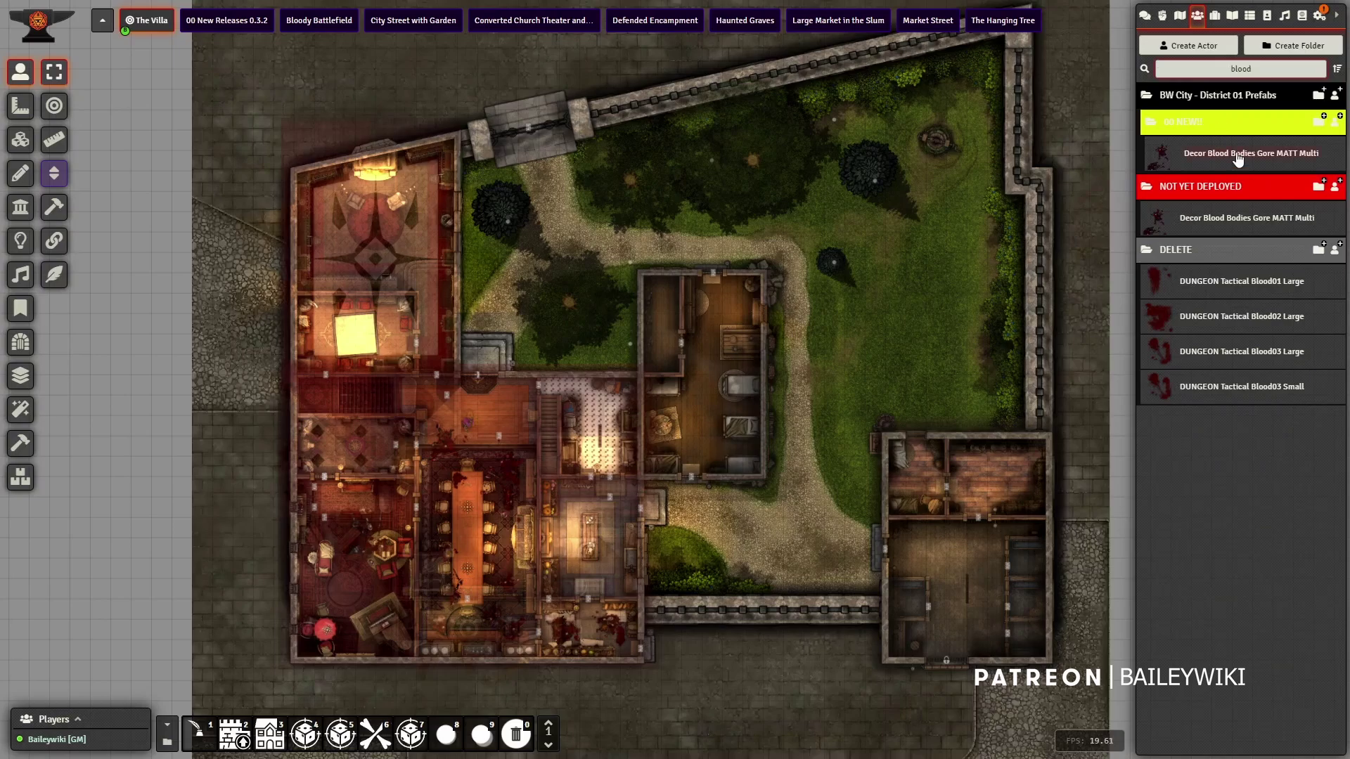
drag(1238, 161, 971, 301)
scroll(933, 346, up, 12)
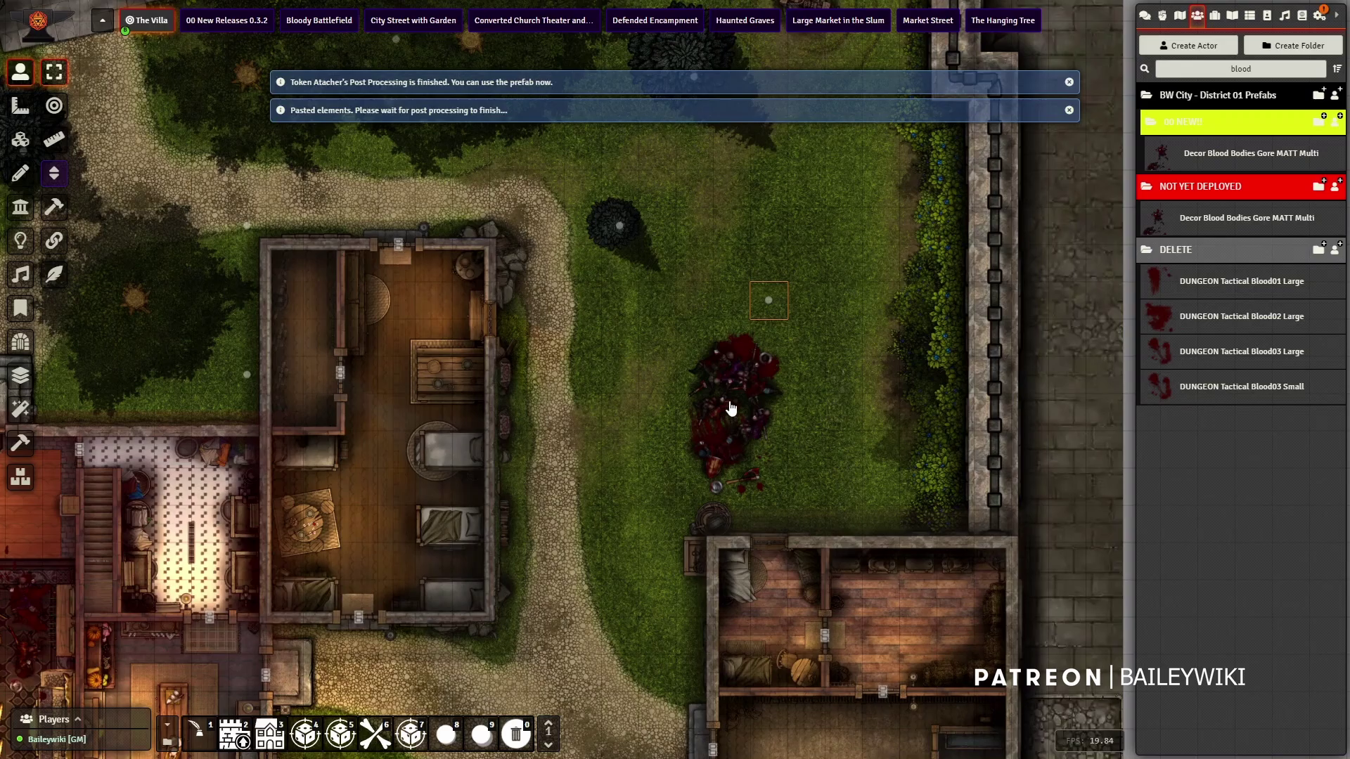
scroll(689, 402, up, 8)
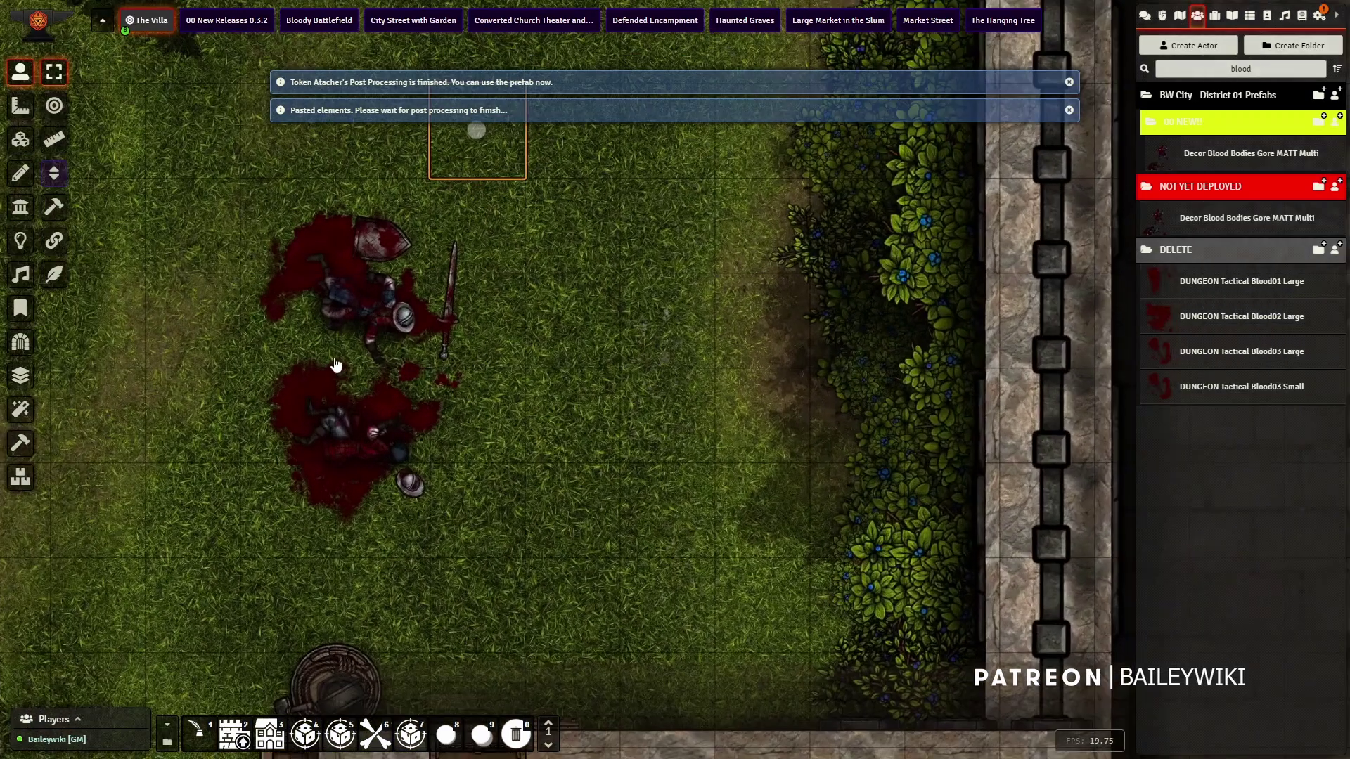
scroll(363, 314, down, 2)
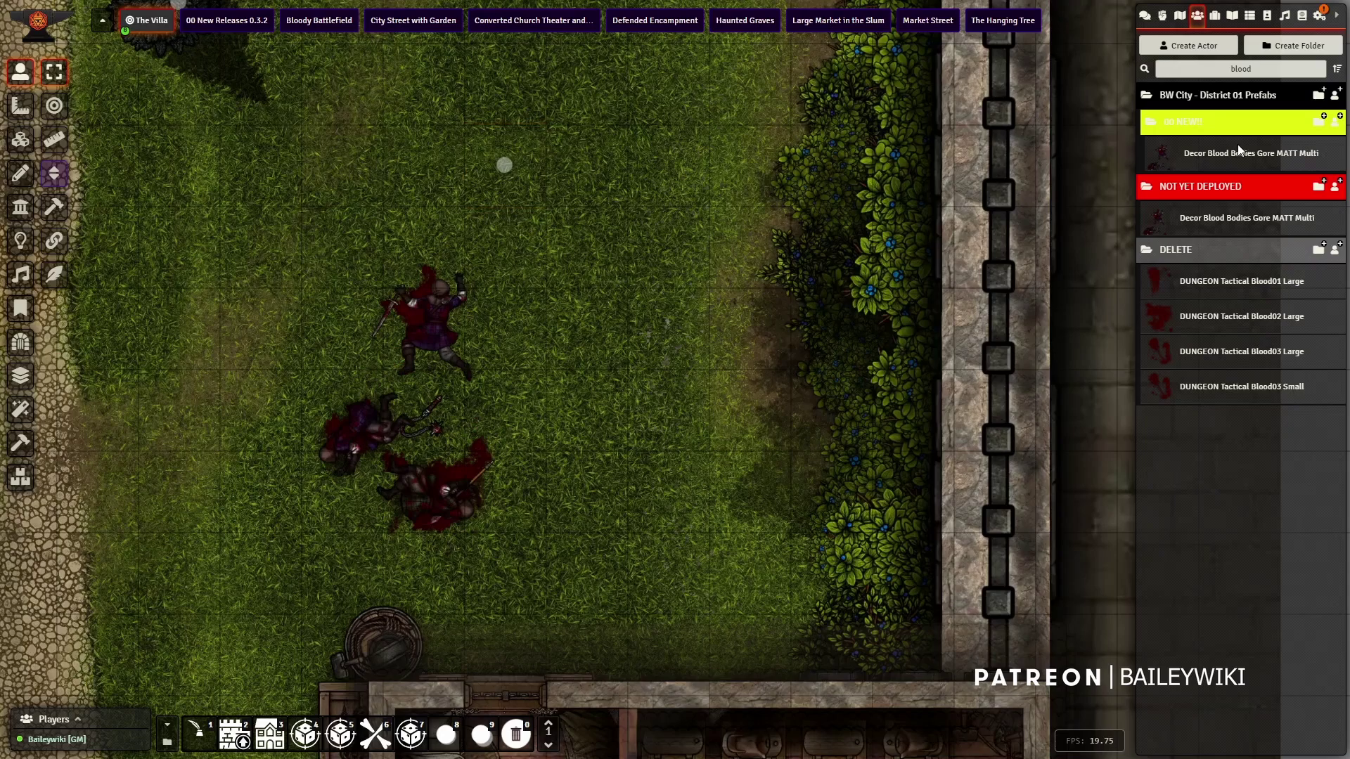
drag(255, 177, 255, 177)
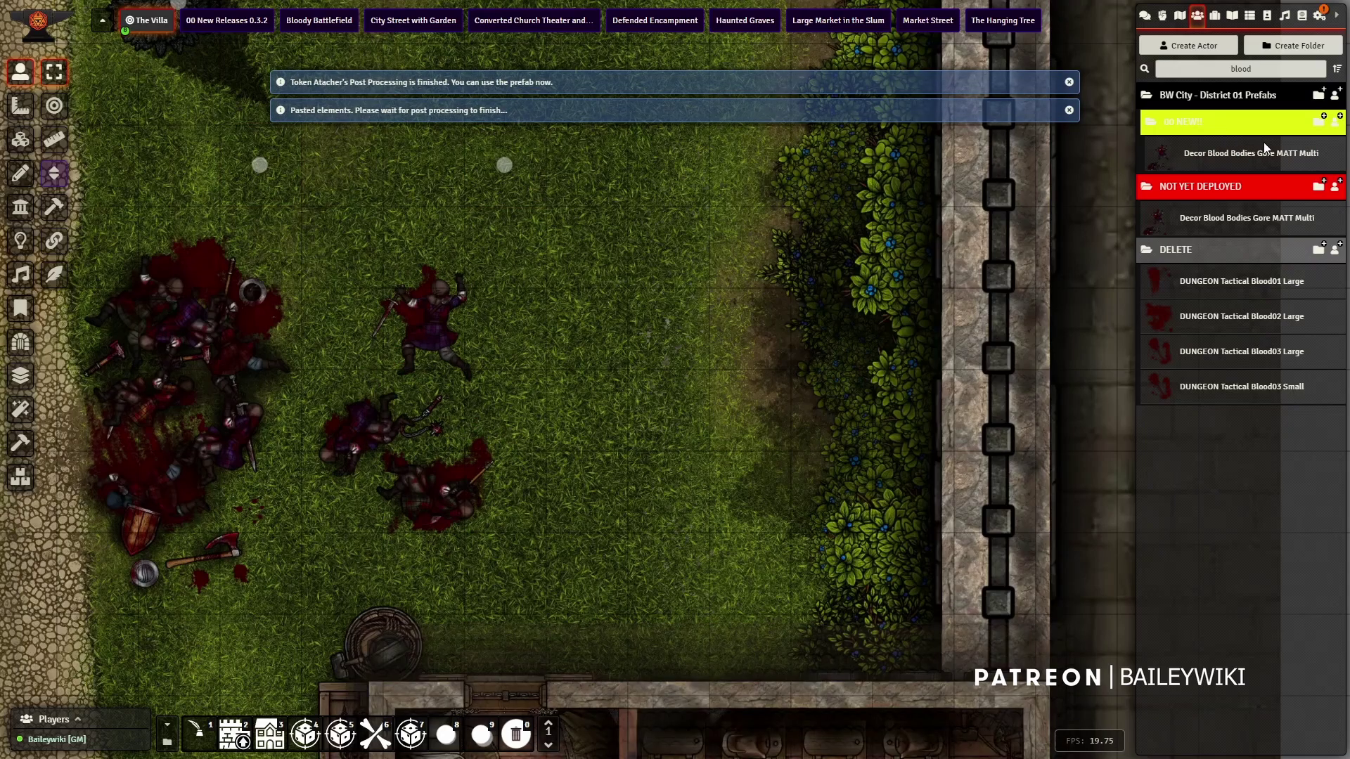
drag(681, 157, 679, 160)
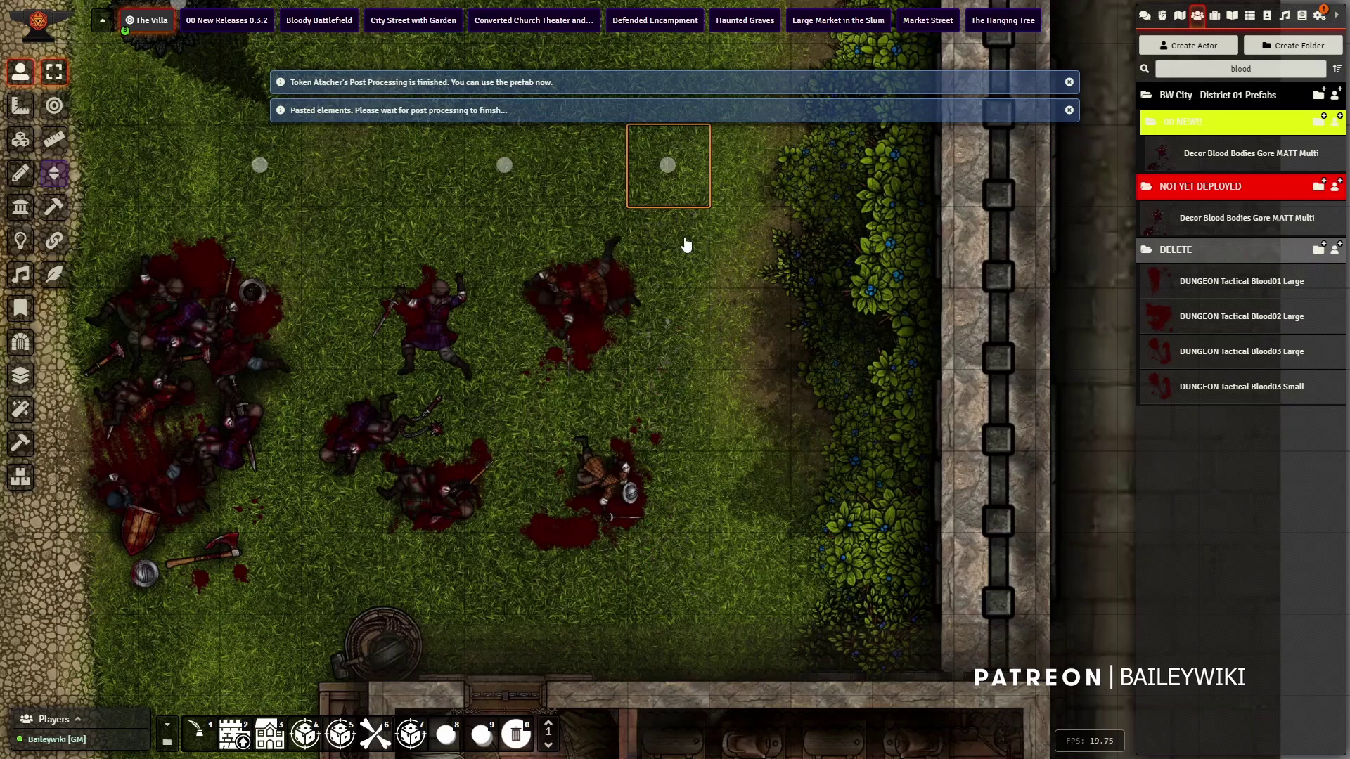
Delete all the blood and bodies prefabs from the garden lawn.
key(Delete)
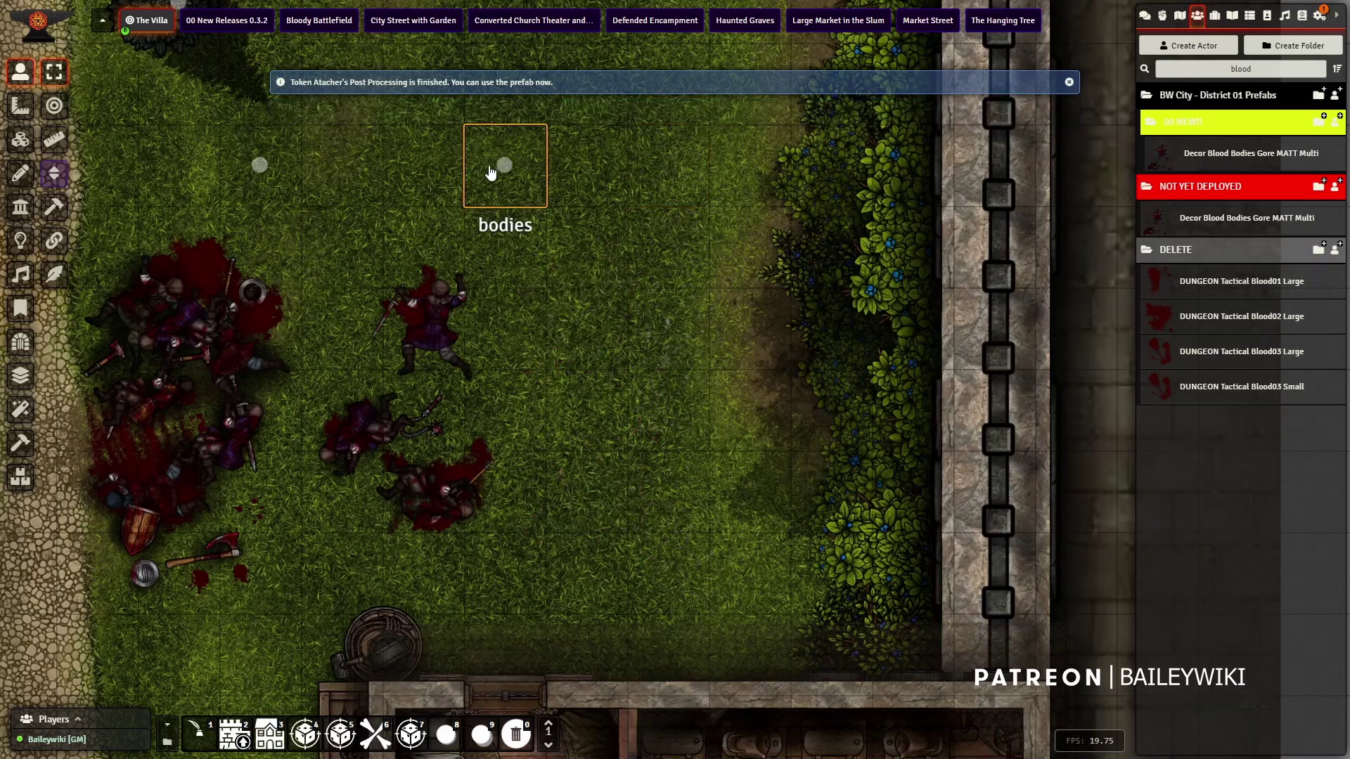
key(Delete)
key(Delete)
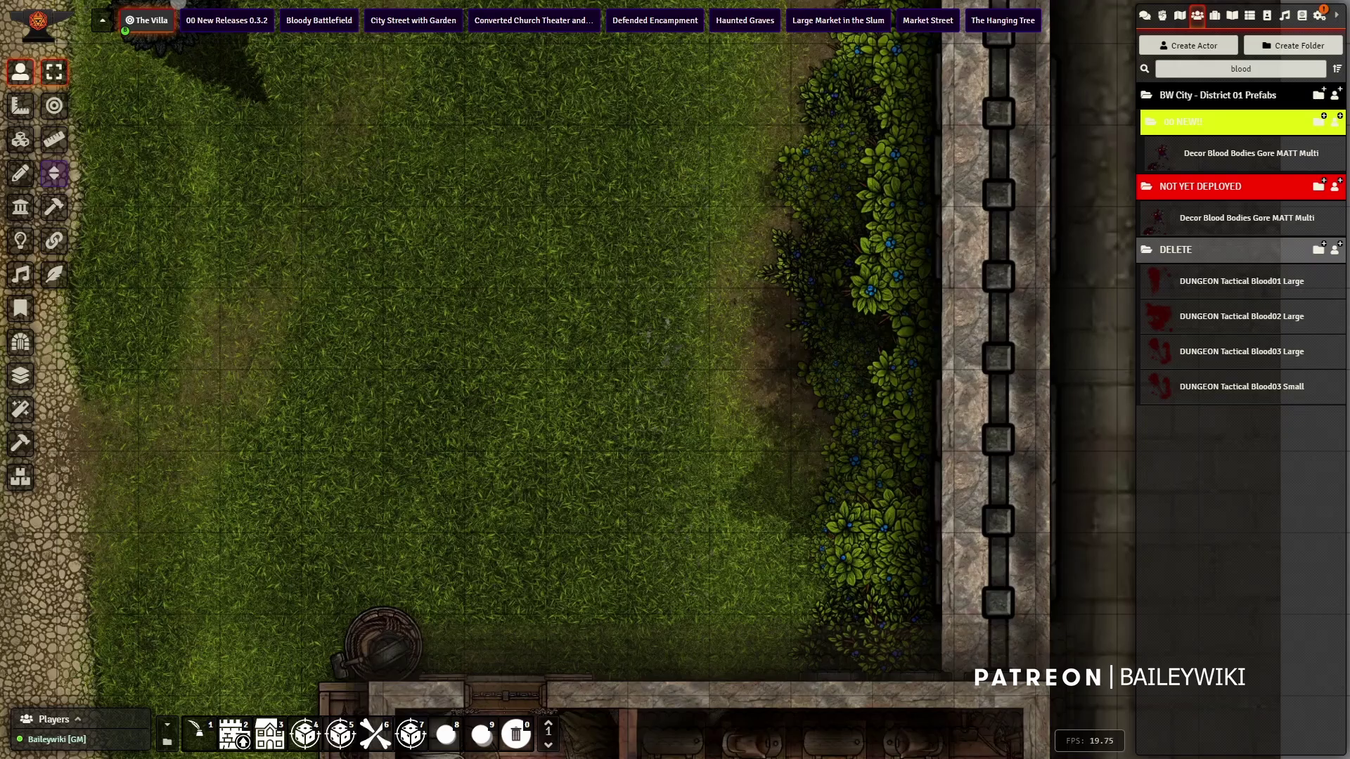
Clear the actor search and expand the 00 NEW!! folder in BW City - District 01 Prefabs.
scroll(674, 374, down, 5)
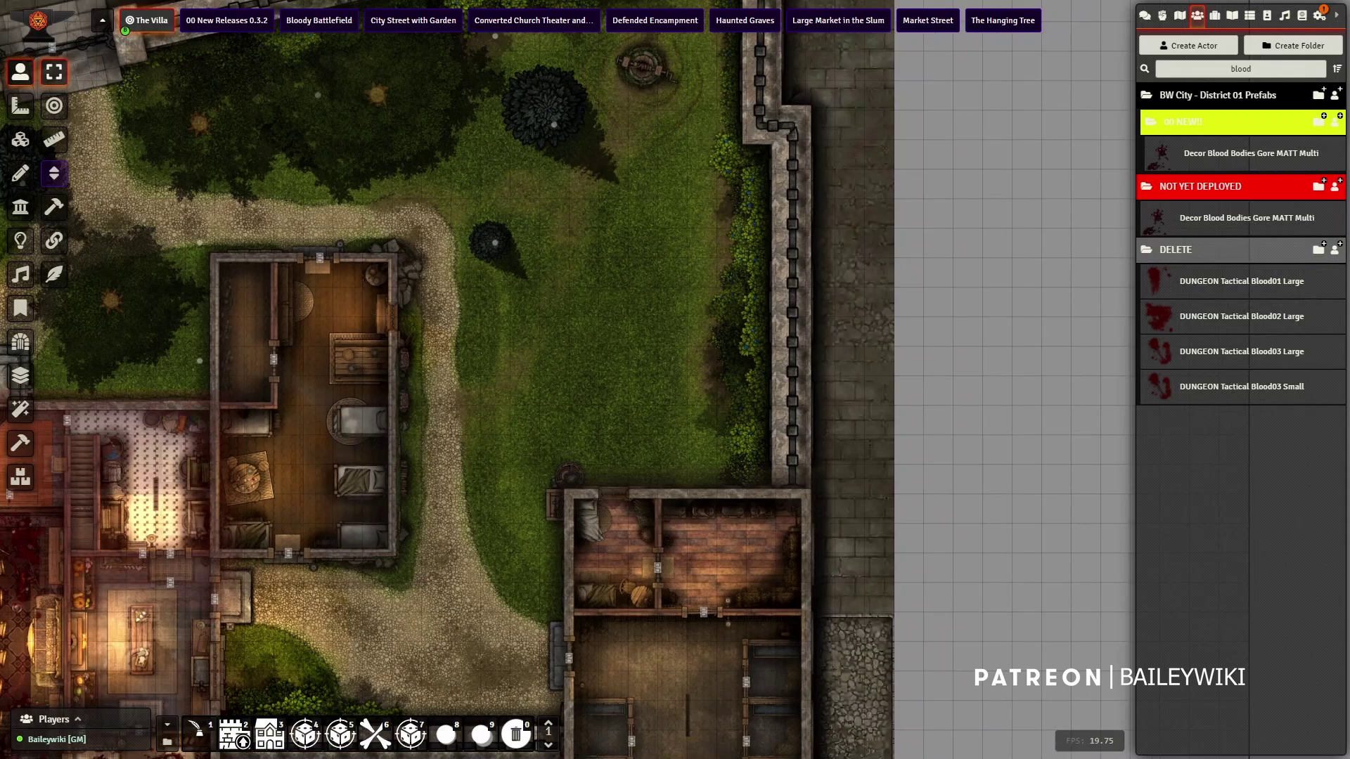
drag(649, 329, 838, 234)
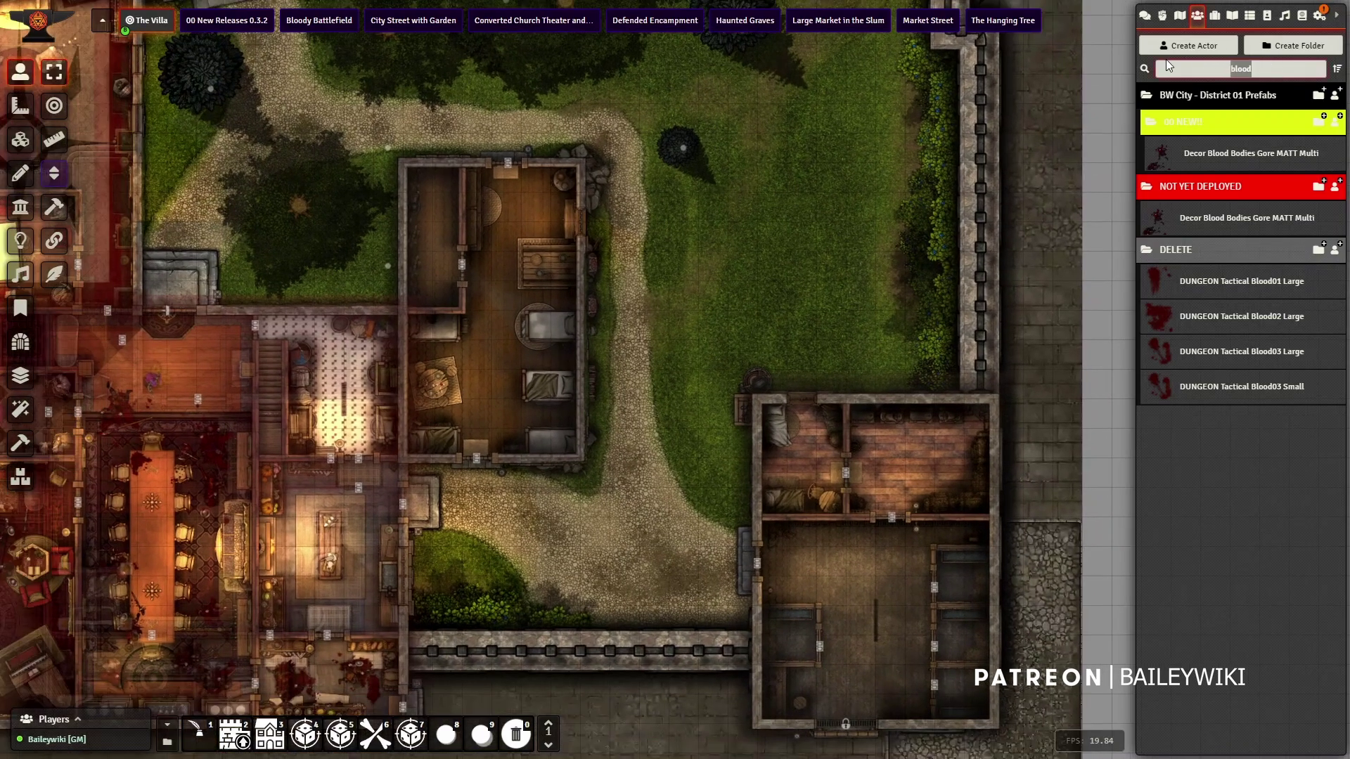
key(BackSpace)
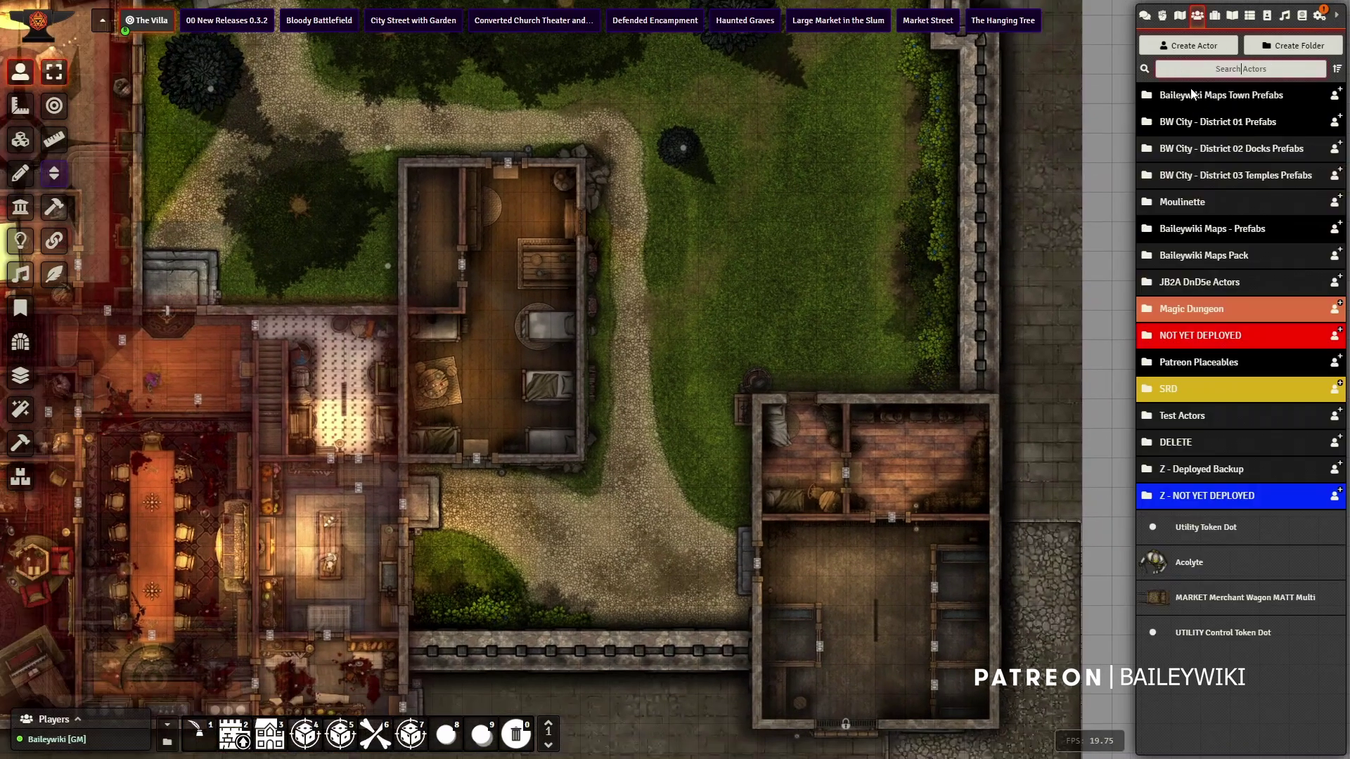
click(1224, 122)
click(1187, 148)
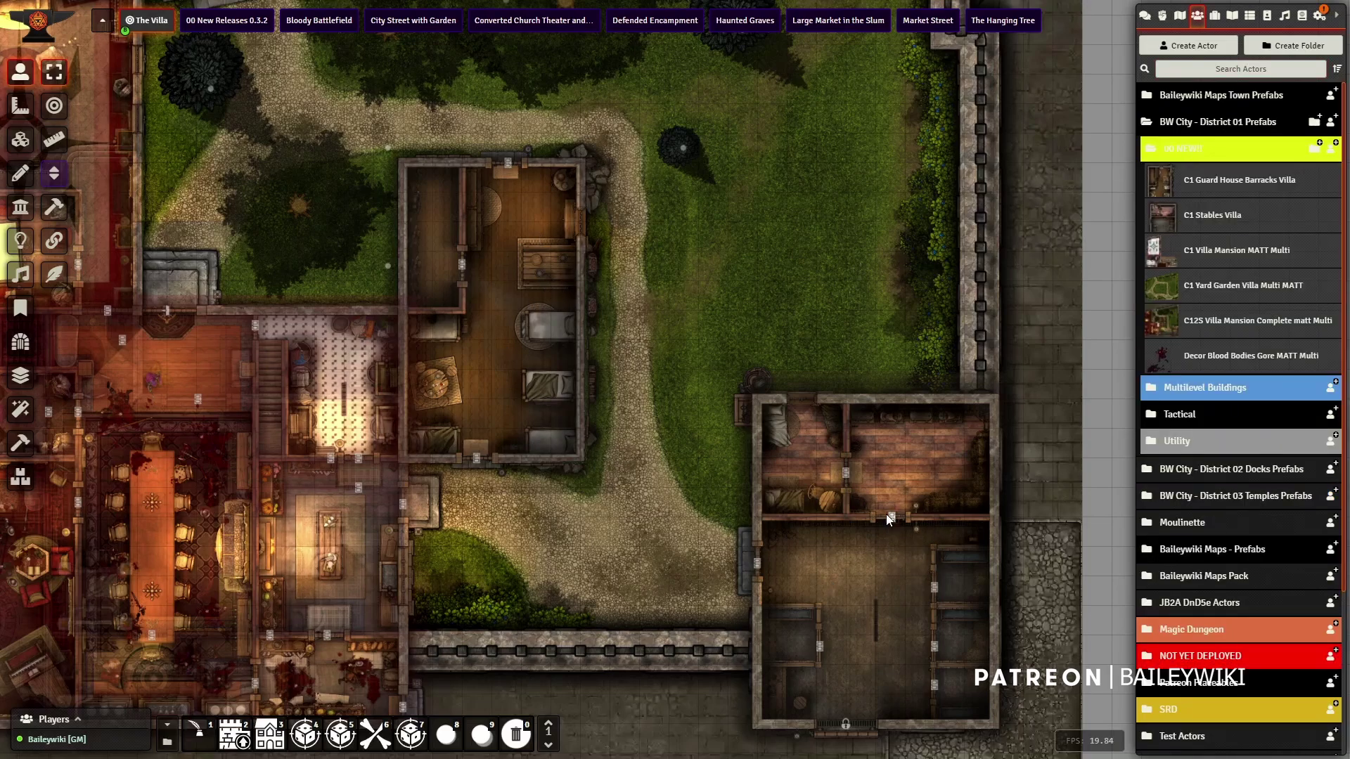
Place the C1 Guard House Barracks Villa prefab outside the villa's northeast wall corner and delete it again.
scroll(886, 516, down, 2)
drag(596, 556, 645, 563)
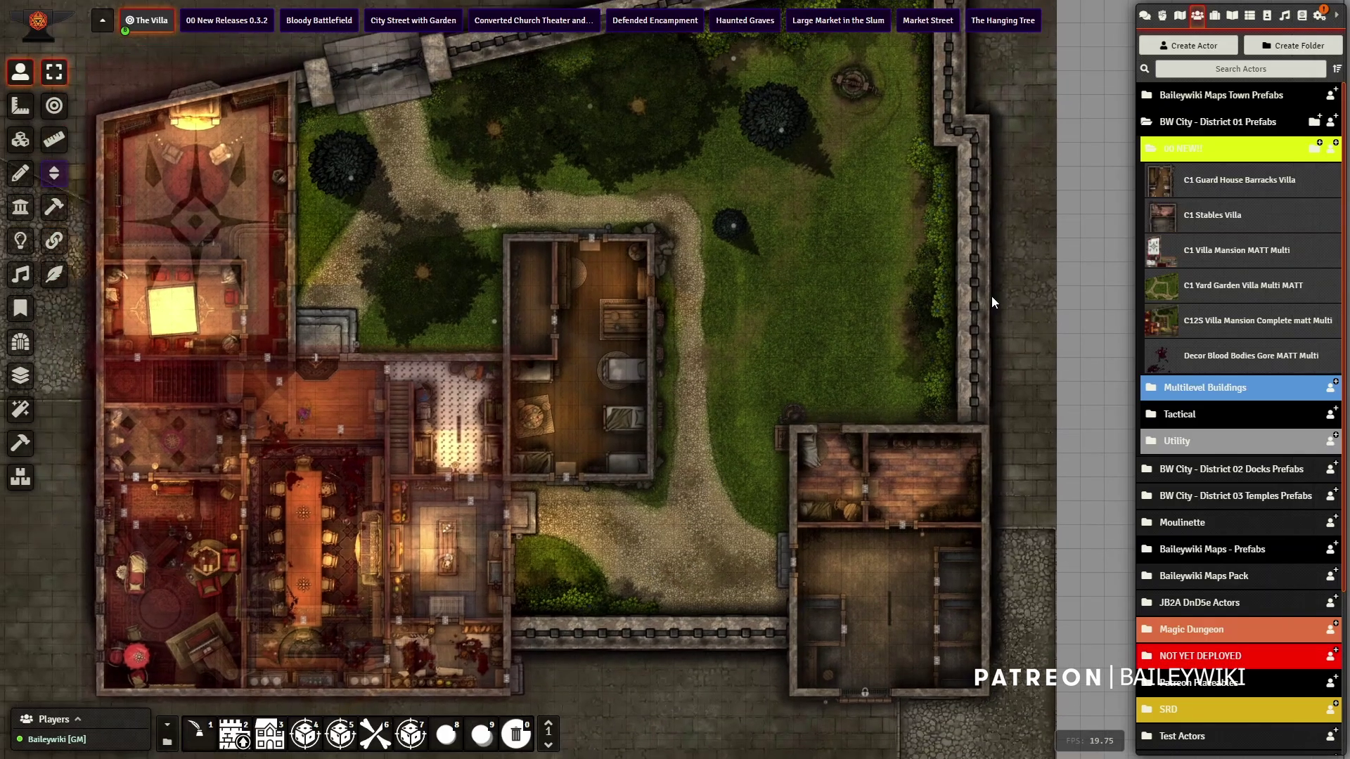
drag(738, 283, 564, 610)
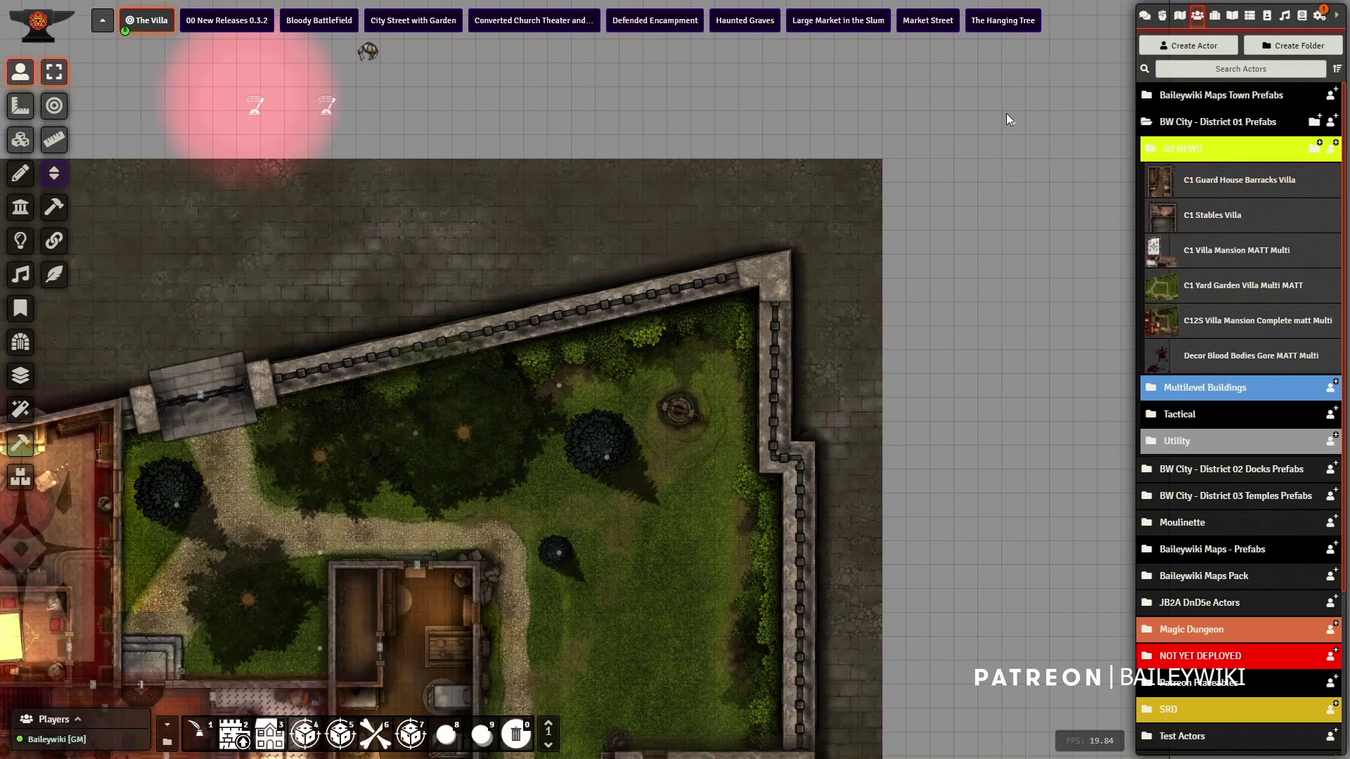
key(ctrl+v)
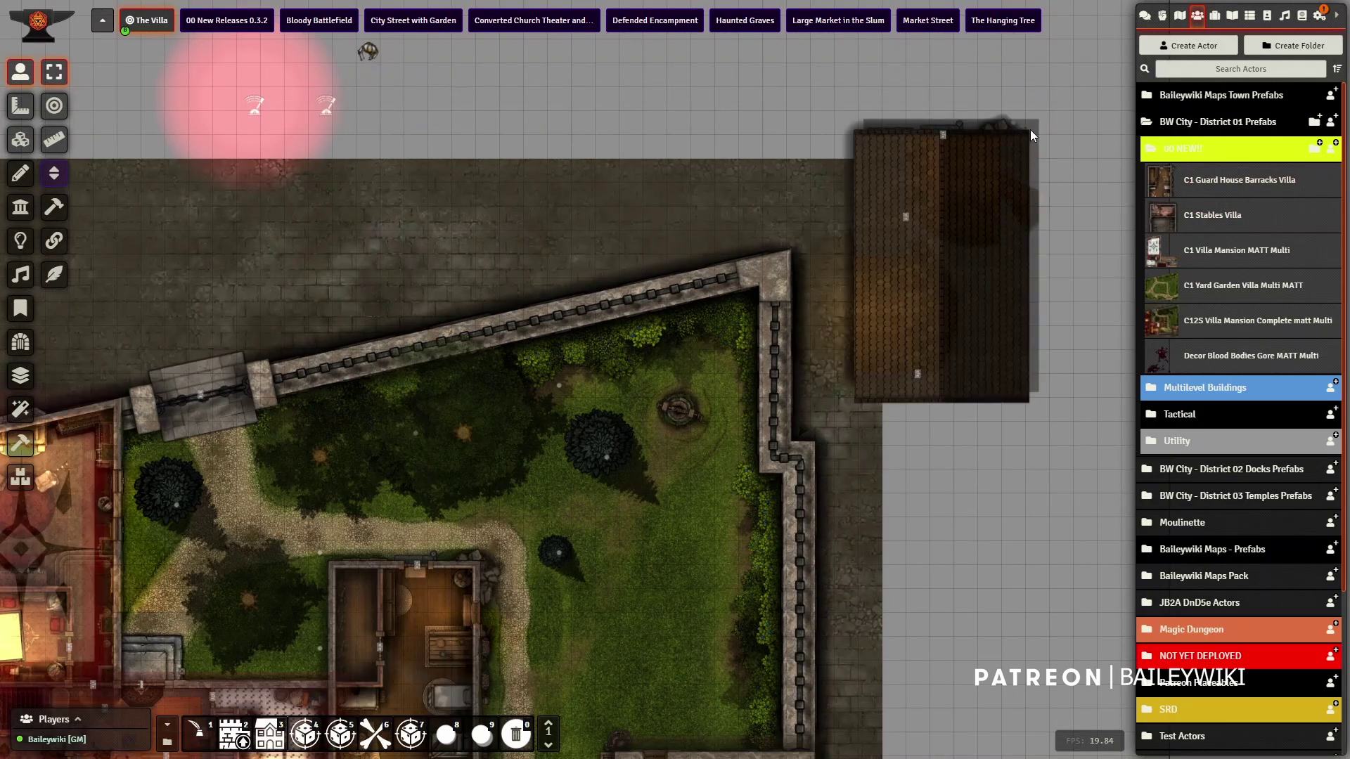
click(1014, 128)
key(Delete)
scroll(766, 133, down, 10)
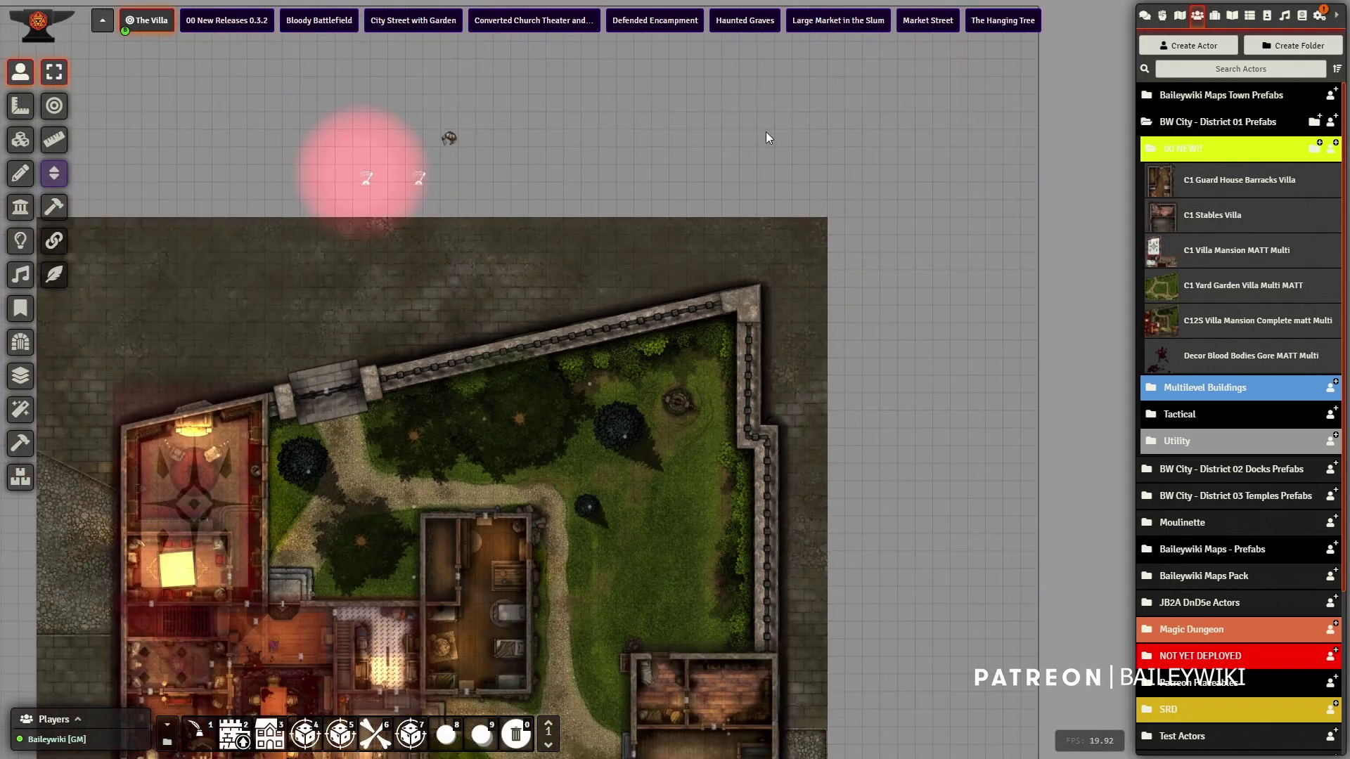
Open the Release 0.0.3 scene and activate the tile layer over its walled yard.
drag(791, 351, 658, 180)
click(20, 140)
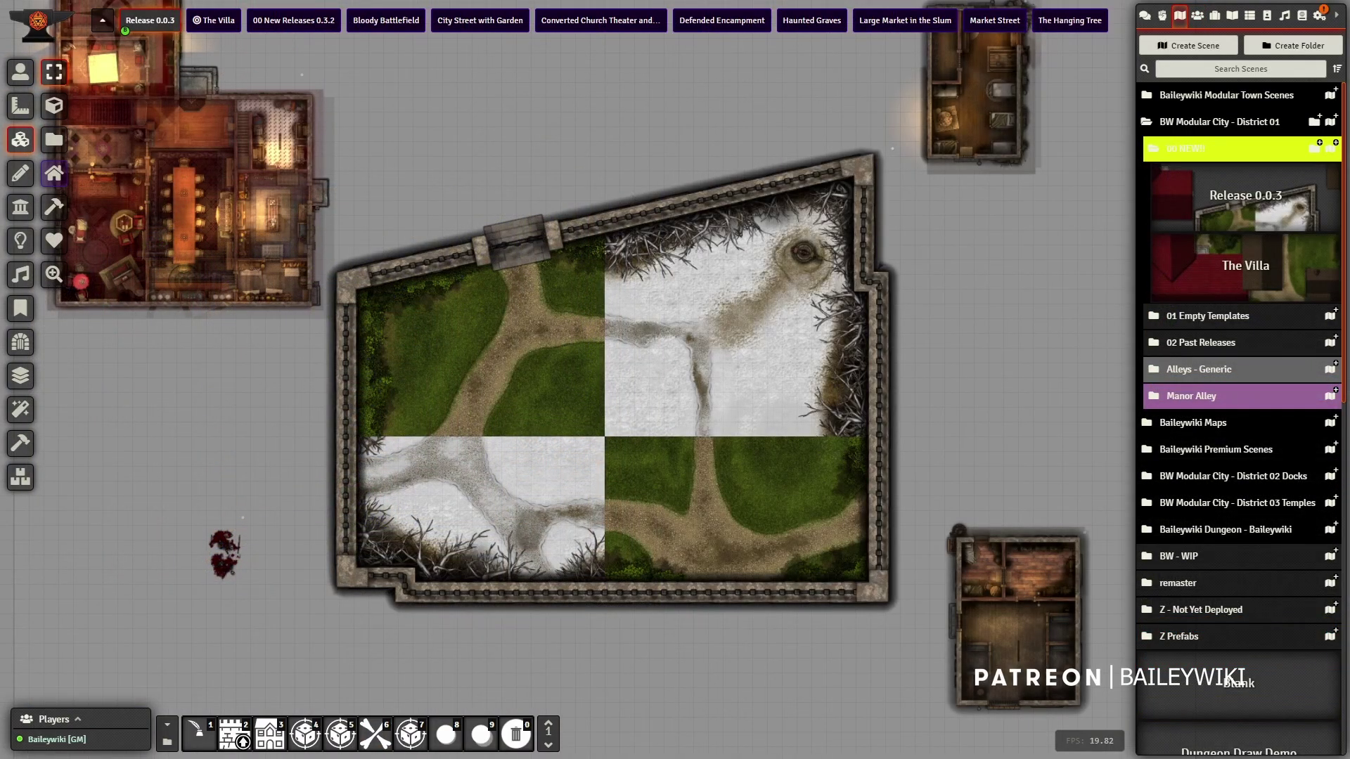
scroll(675, 380, up, 7)
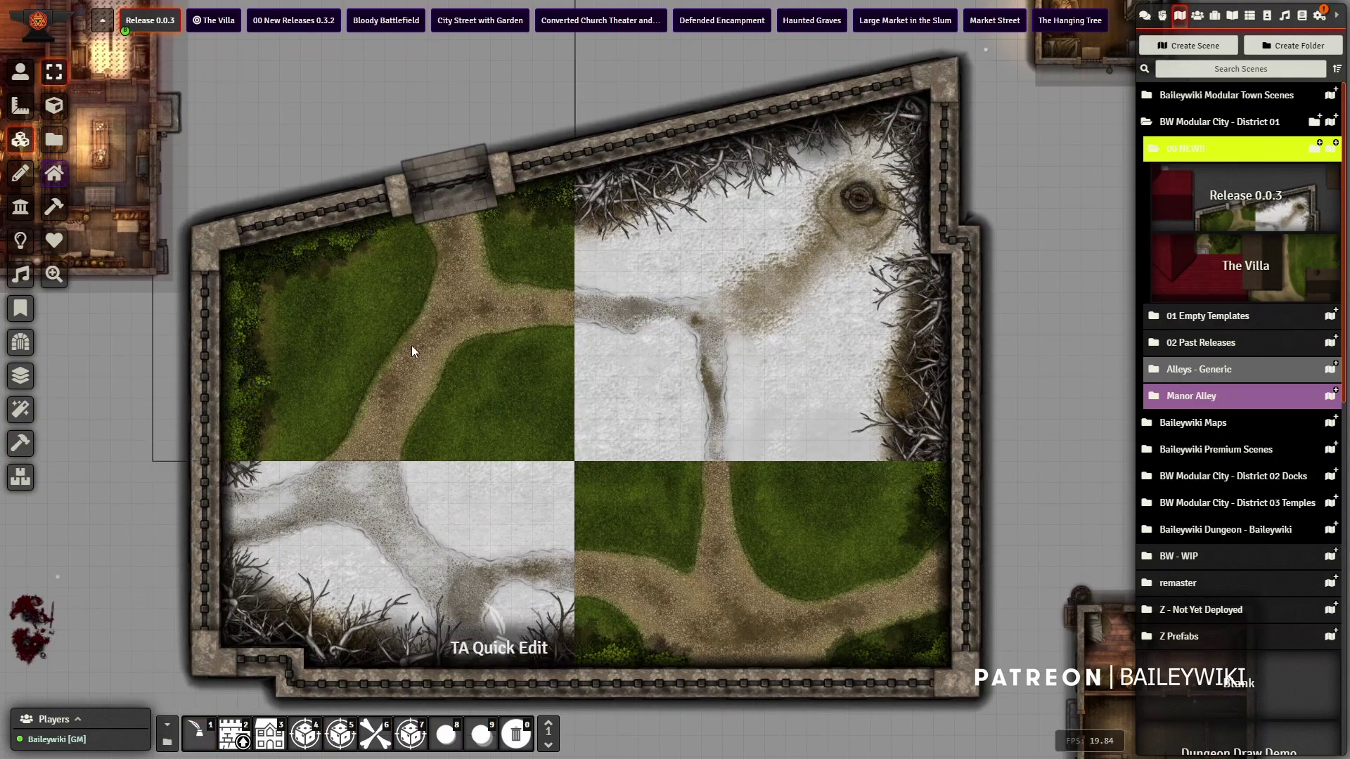
Switch the southwest ground tile of the walled yard to its grass image and back to the snow image.
click(445, 529)
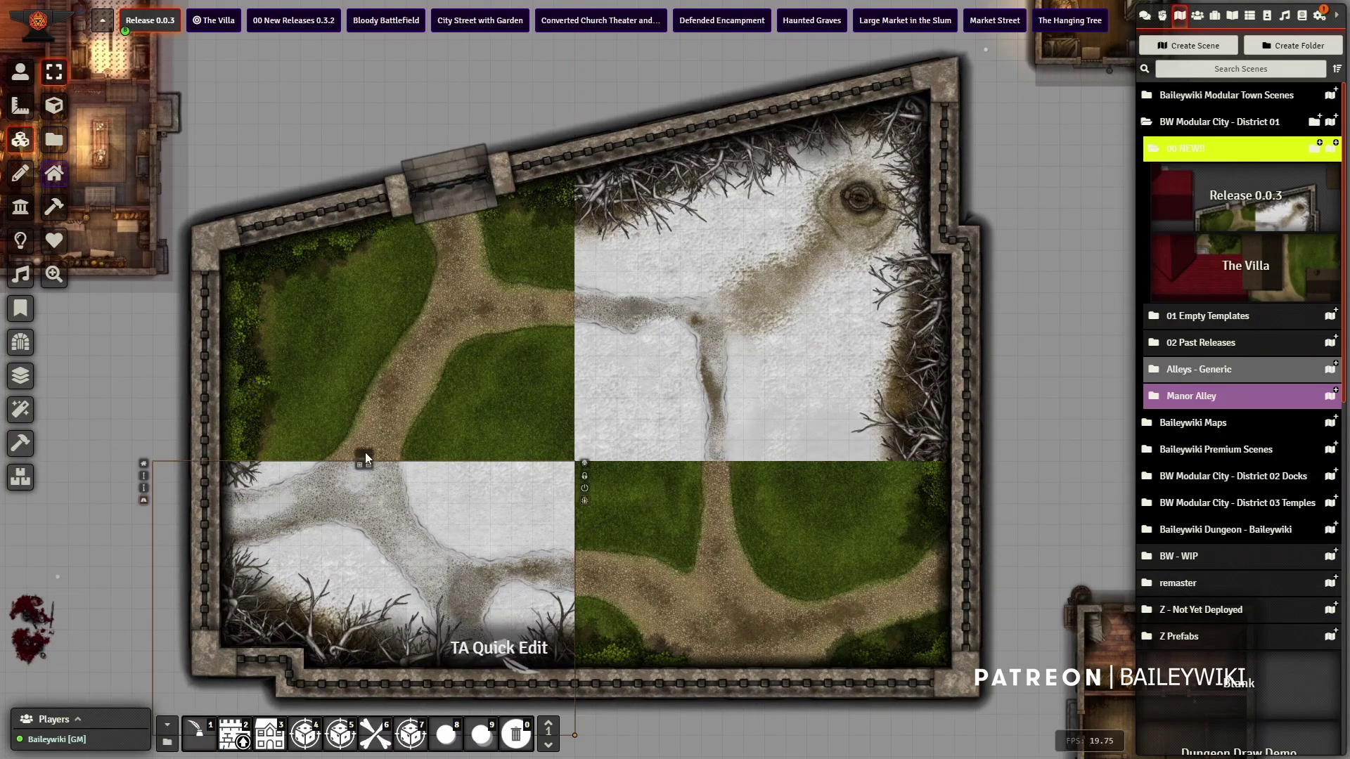
click(369, 456)
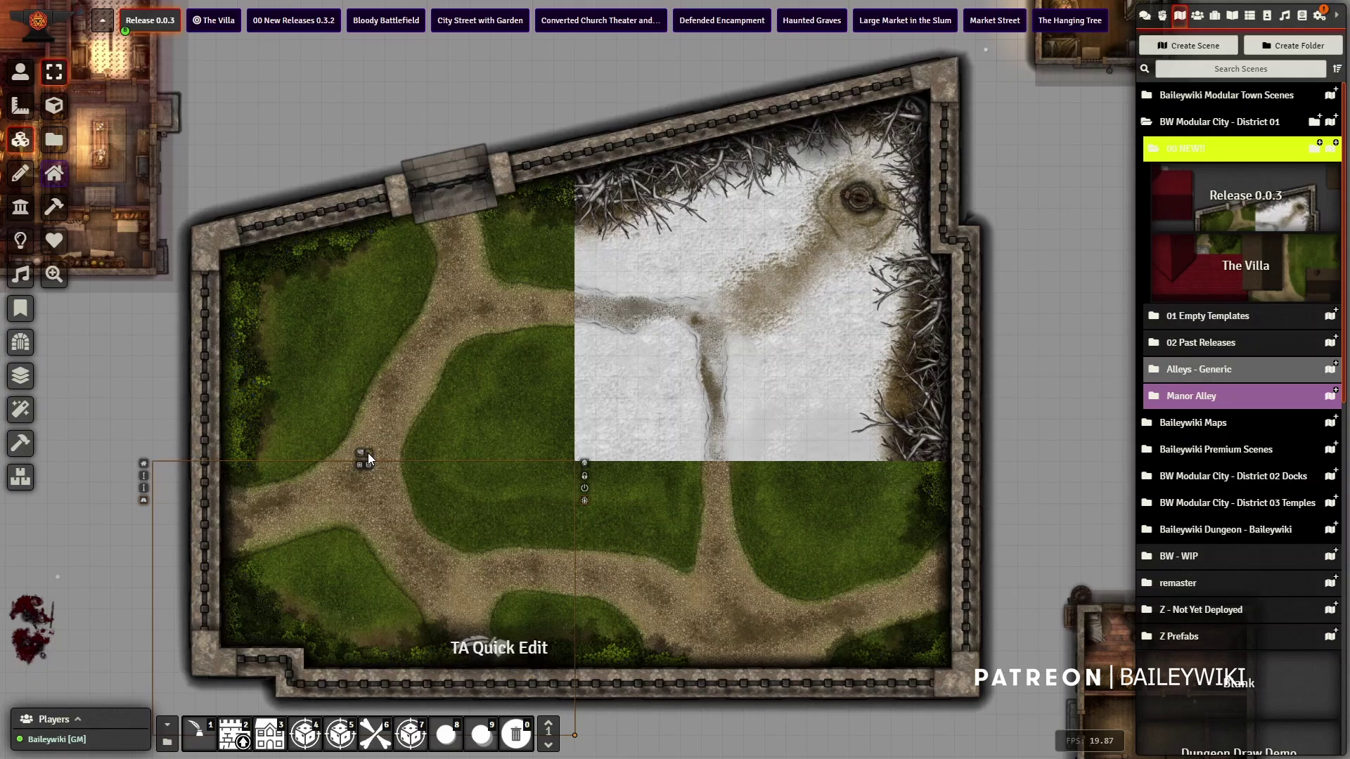
click(360, 453)
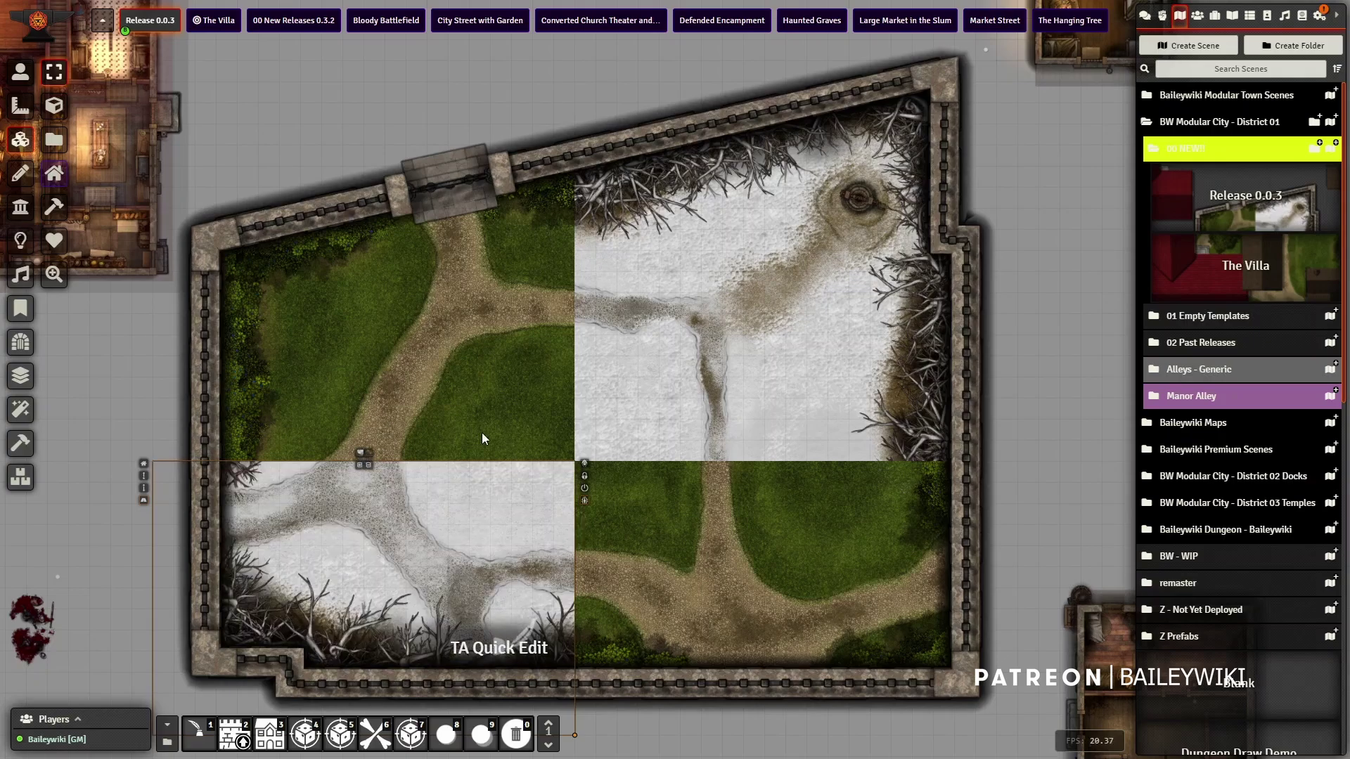
scroll(134, 411, down, 1)
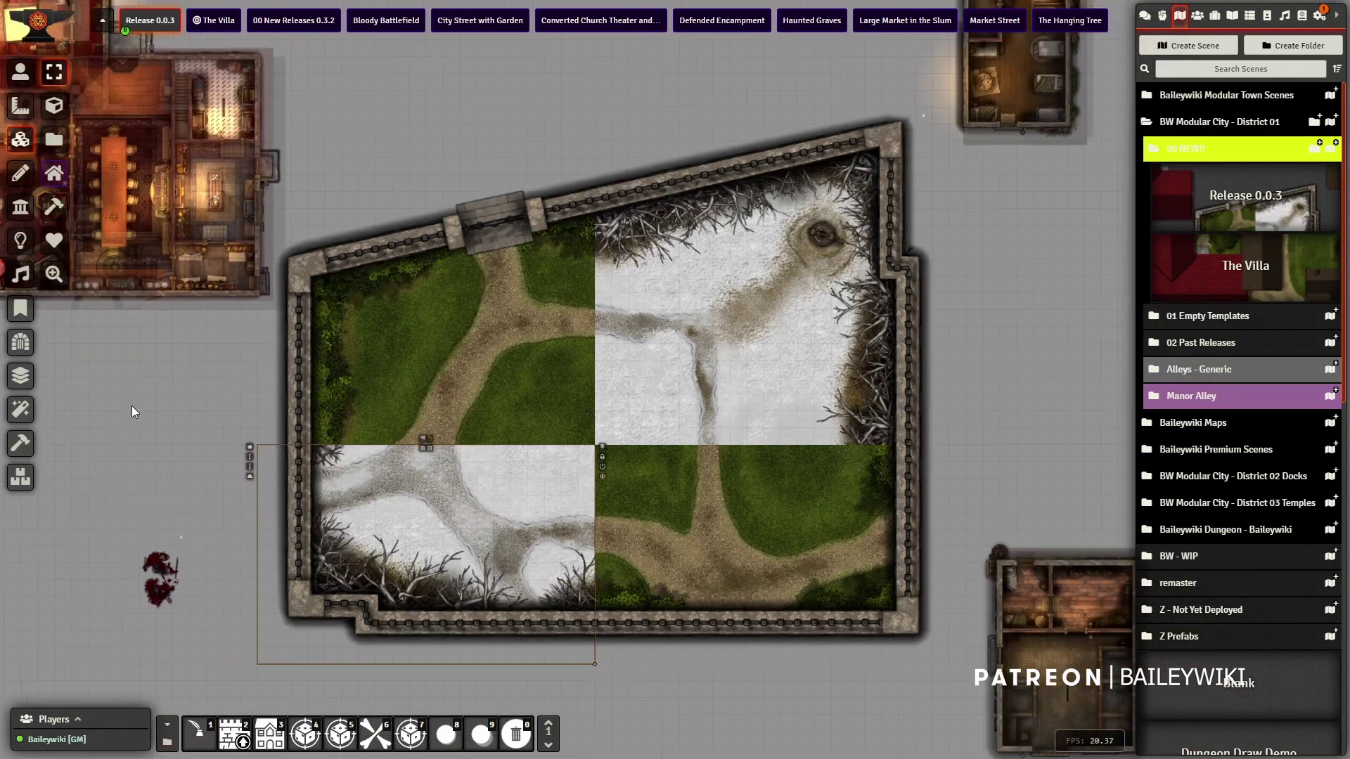
Turn on TA Quick Edit and try to move the gate tile in the yard's north wall.
click(20, 72)
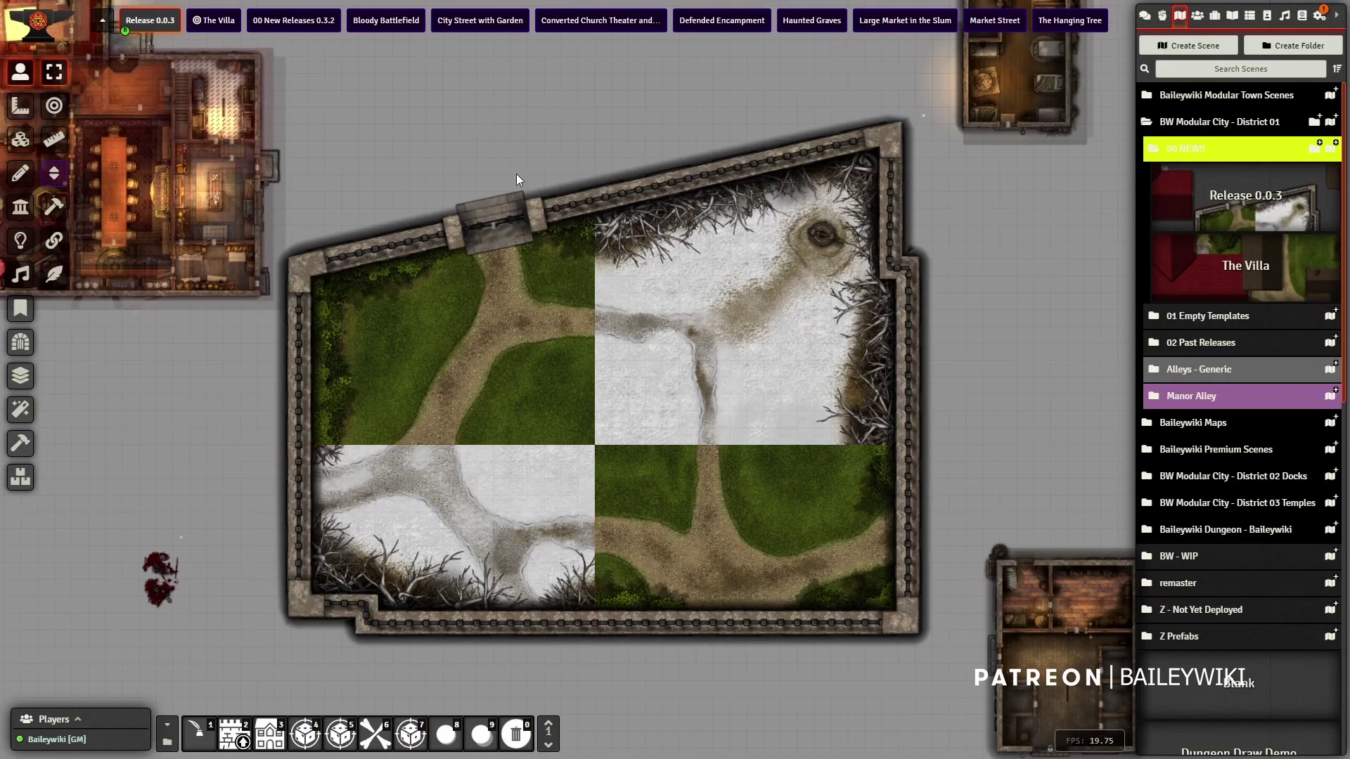
scroll(365, 201, up, 1)
click(21, 139)
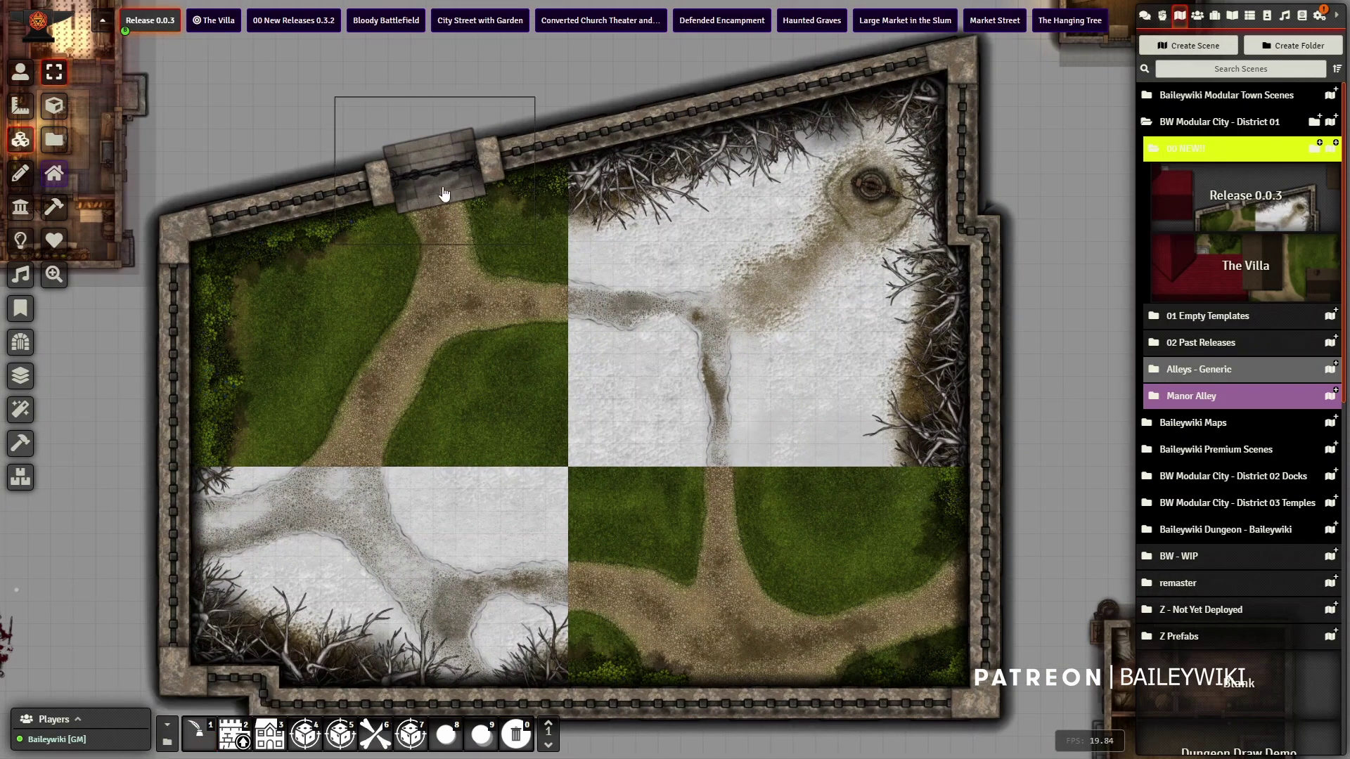
click(199, 734)
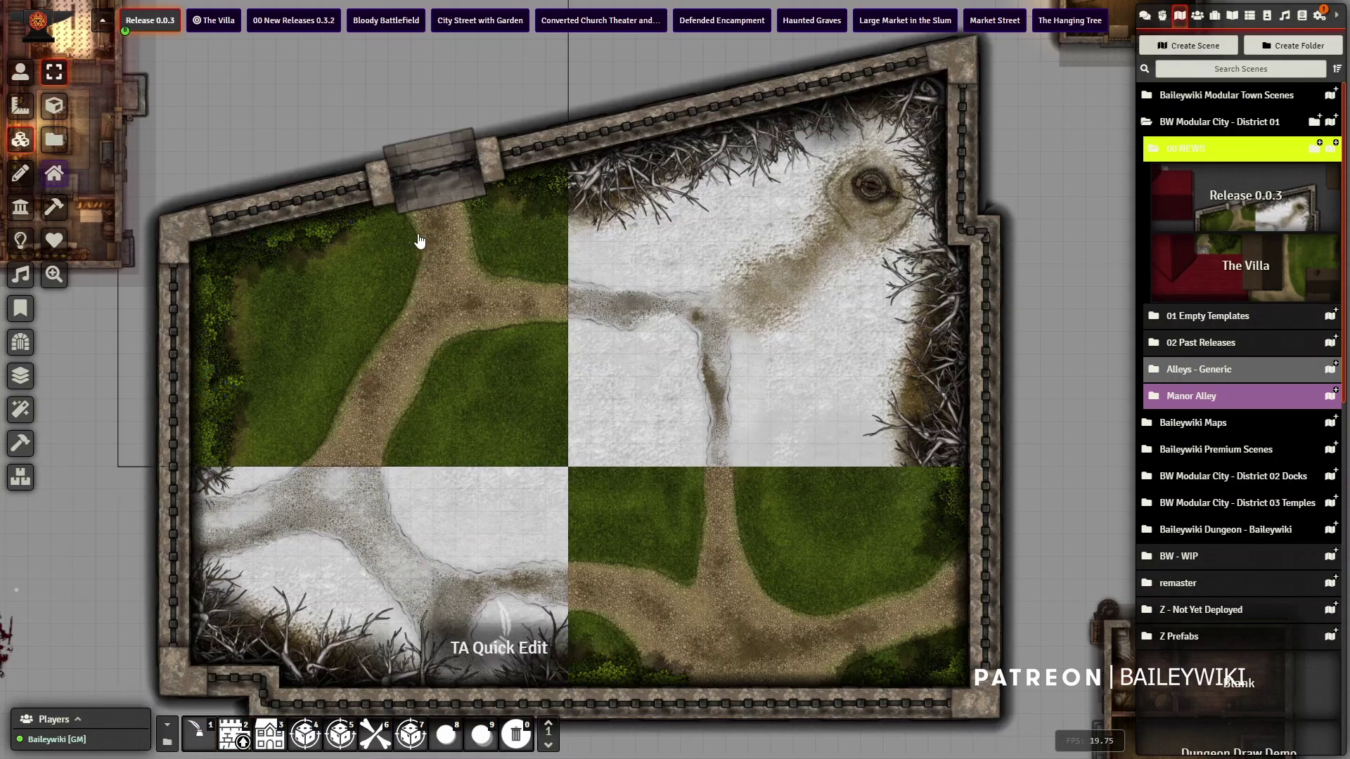
drag(465, 174, 423, 192)
Open the 00 New Releases 0.3.2 scene and look over its carts, wagons and market stalls.
click(294, 19)
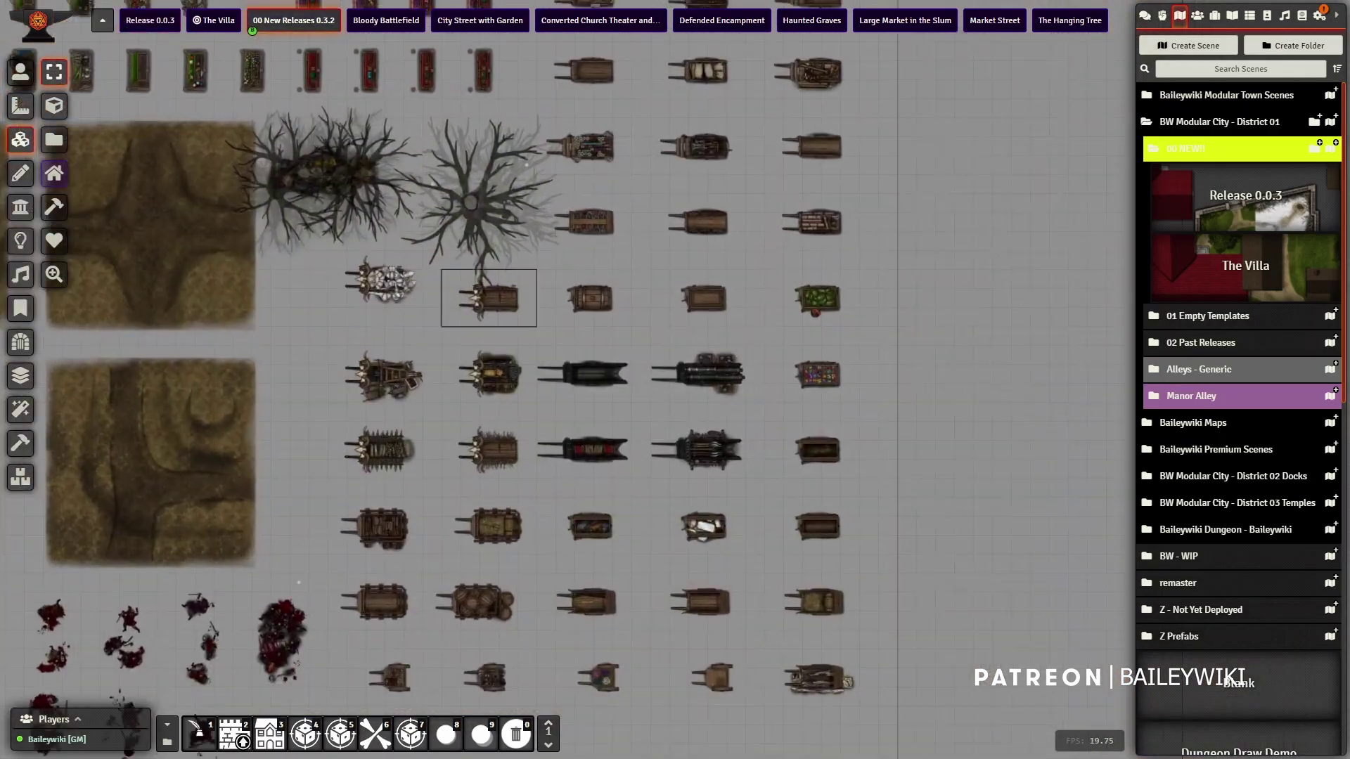
scroll(622, 430, up, 8)
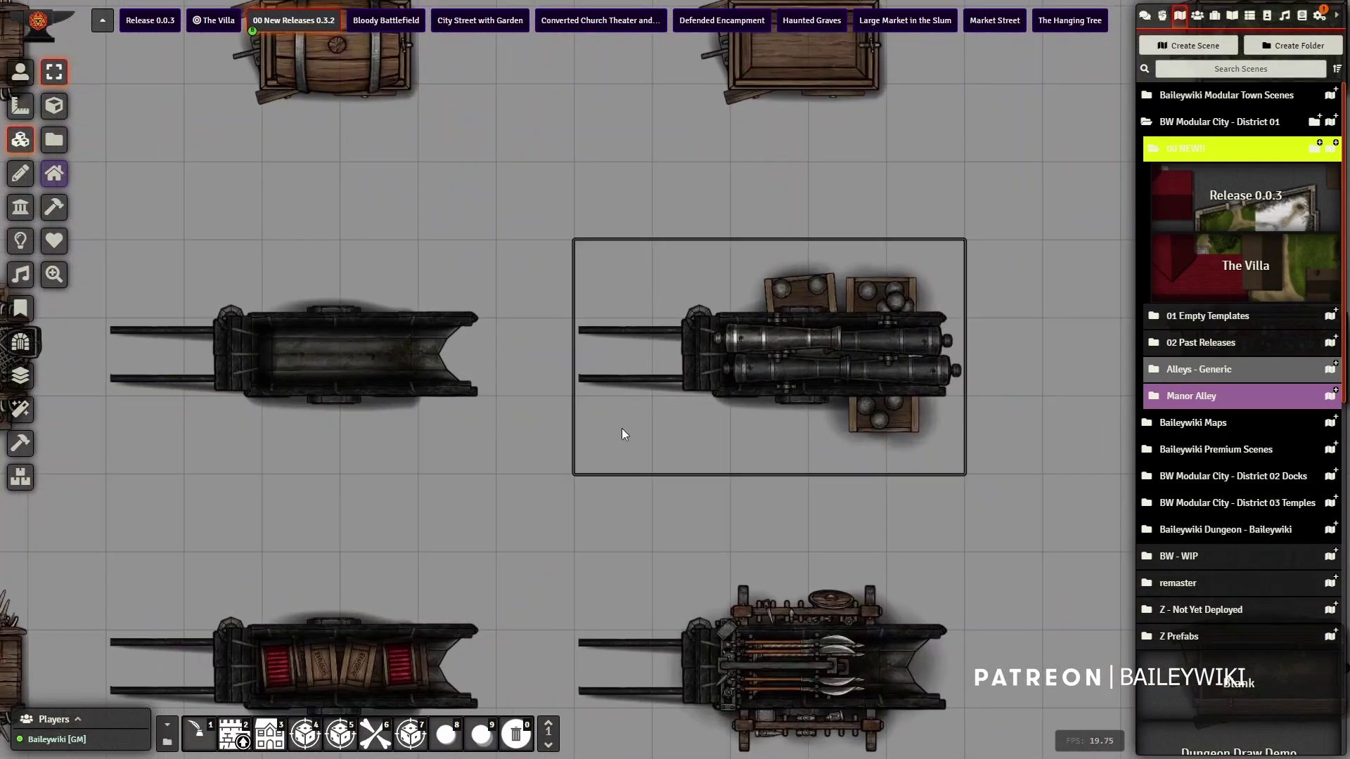
scroll(621, 434, down, 6)
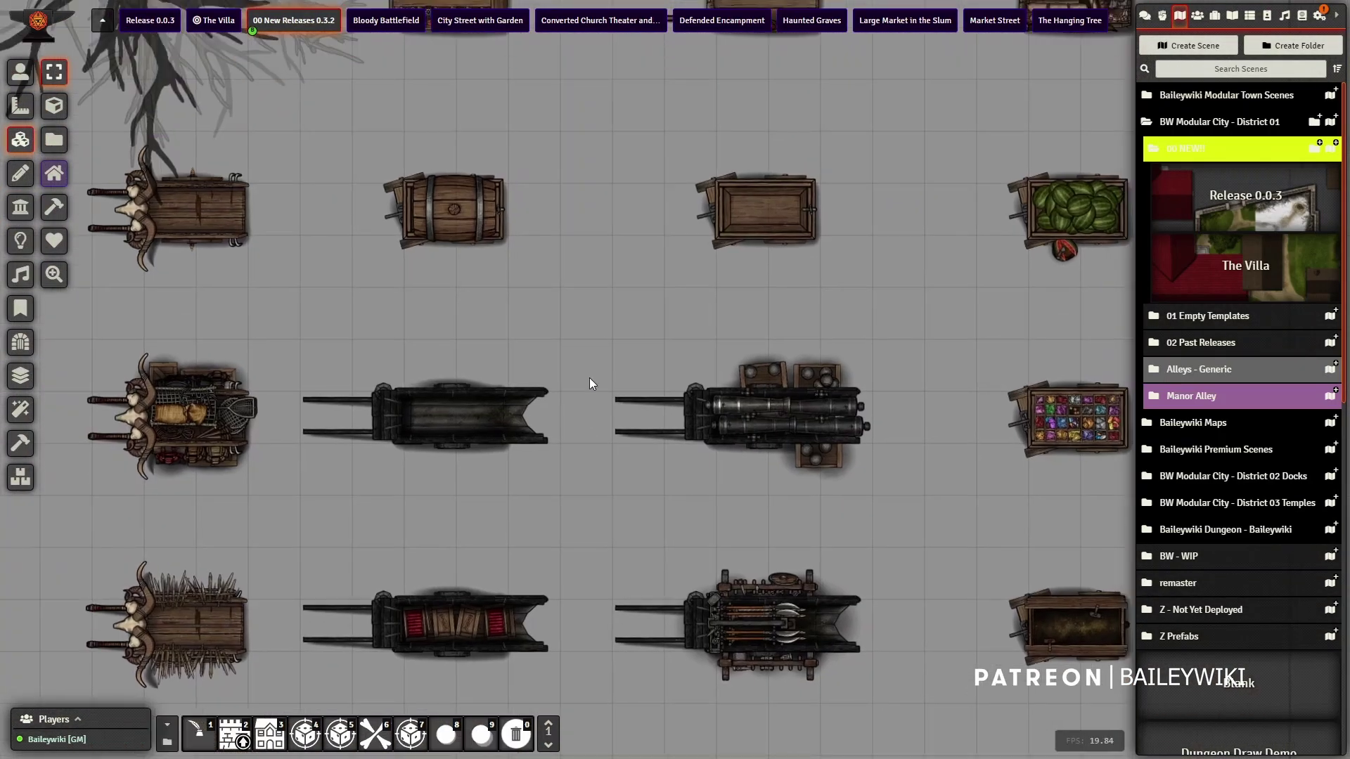
drag(603, 326, 599, 488)
drag(582, 199, 644, 580)
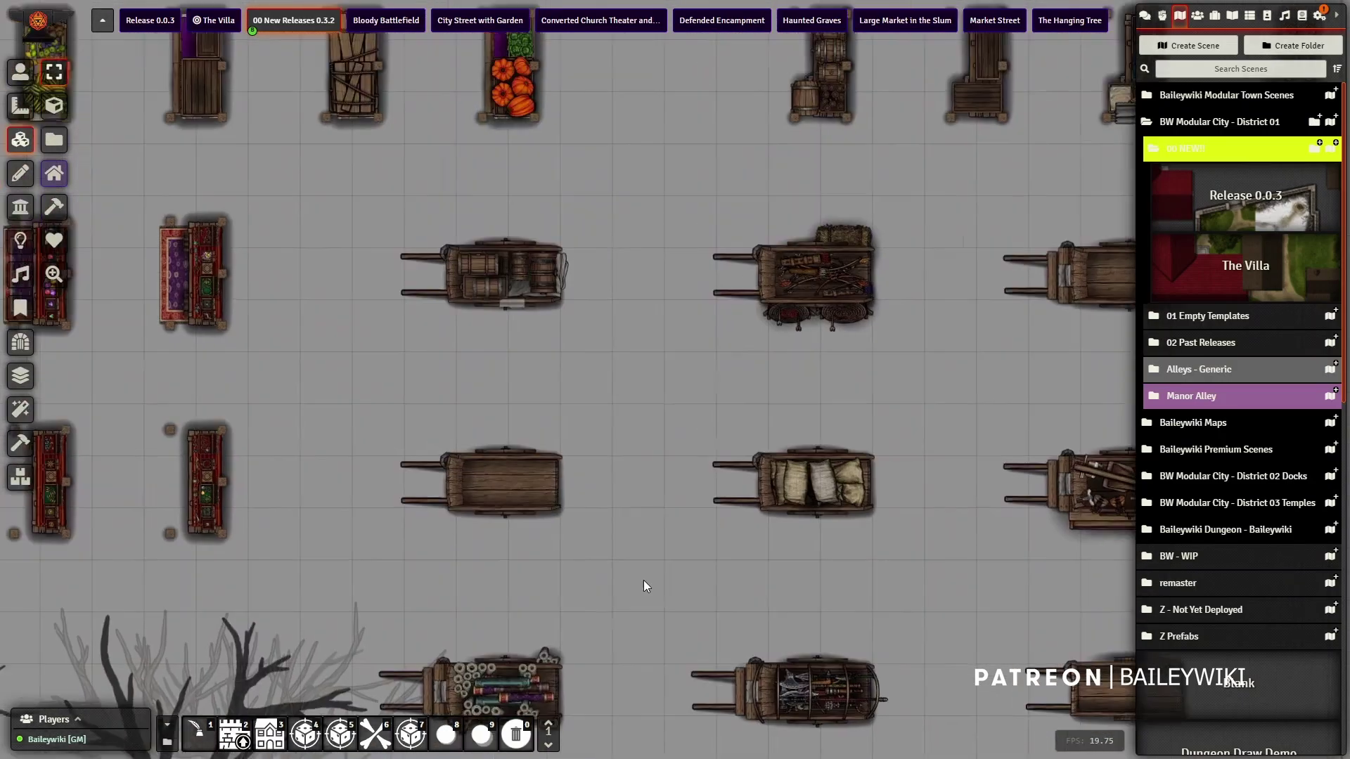
drag(359, 366, 690, 542)
Open the purple-lined wooden stall tile's settings, browse the market canvas images with large previews, and close without choosing one.
click(546, 323)
right_click(546, 322)
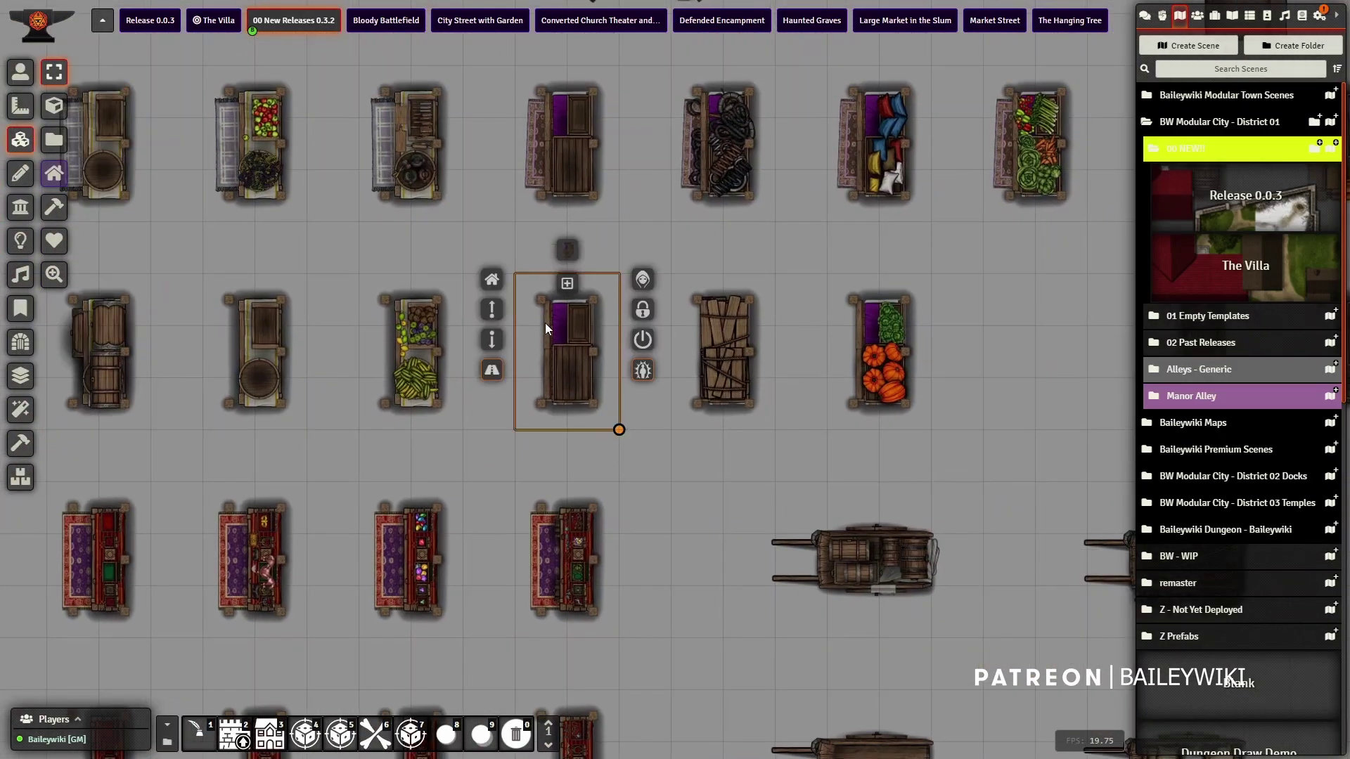
double_click(555, 326)
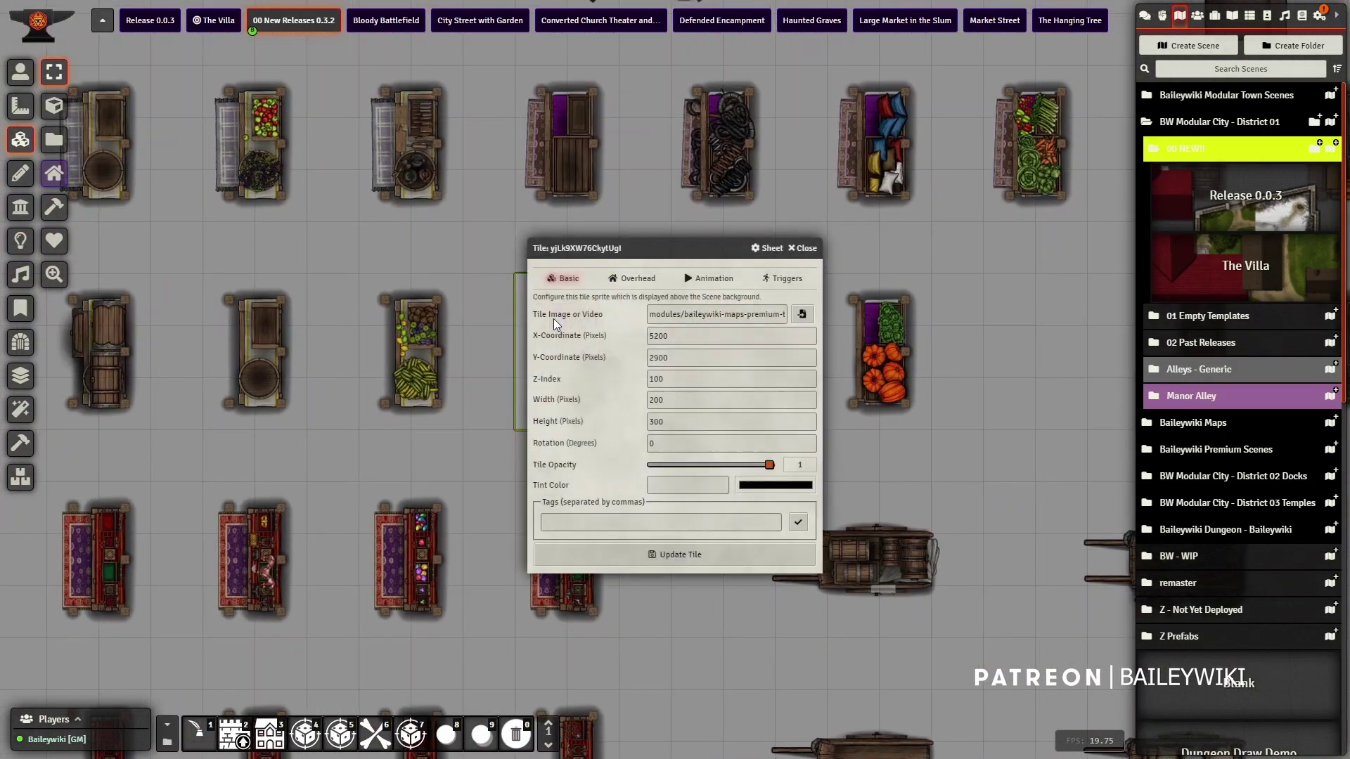
click(802, 315)
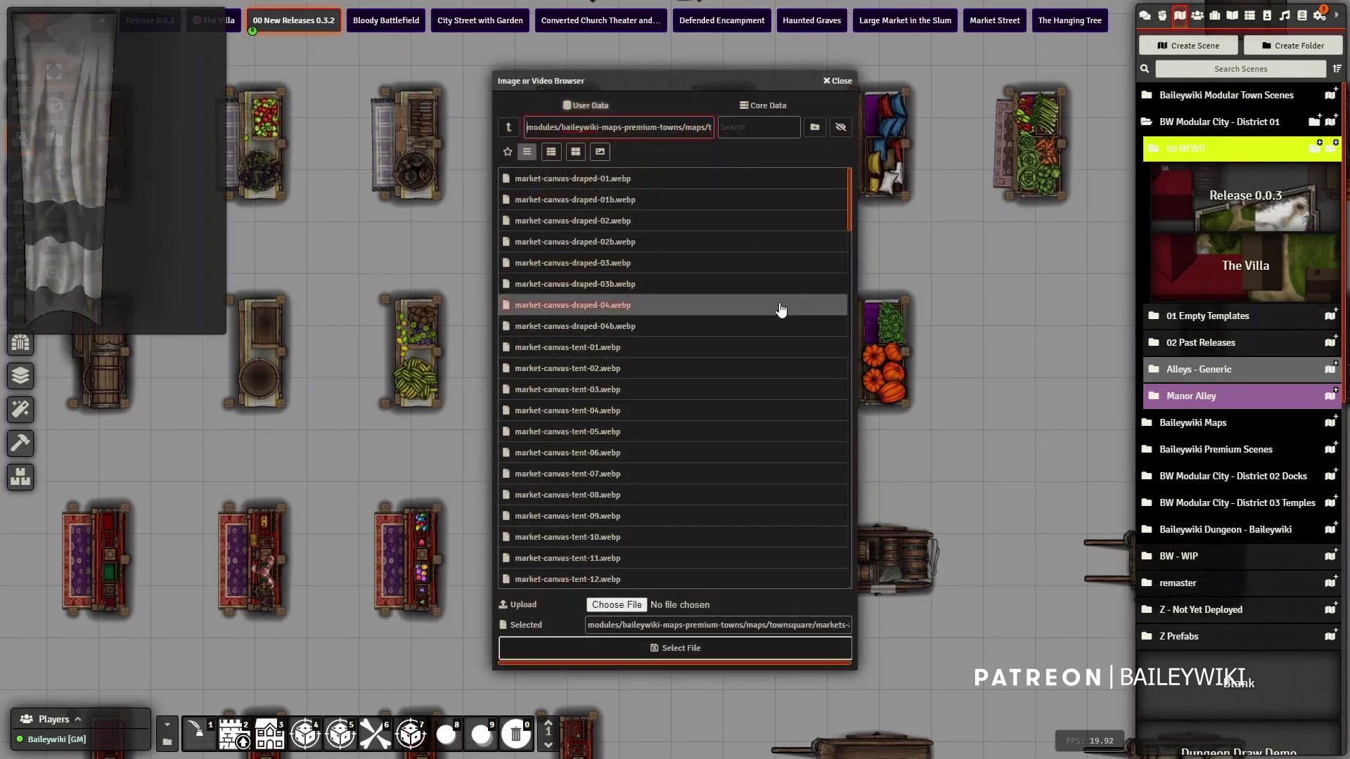
click(600, 152)
scroll(714, 377, down, 10)
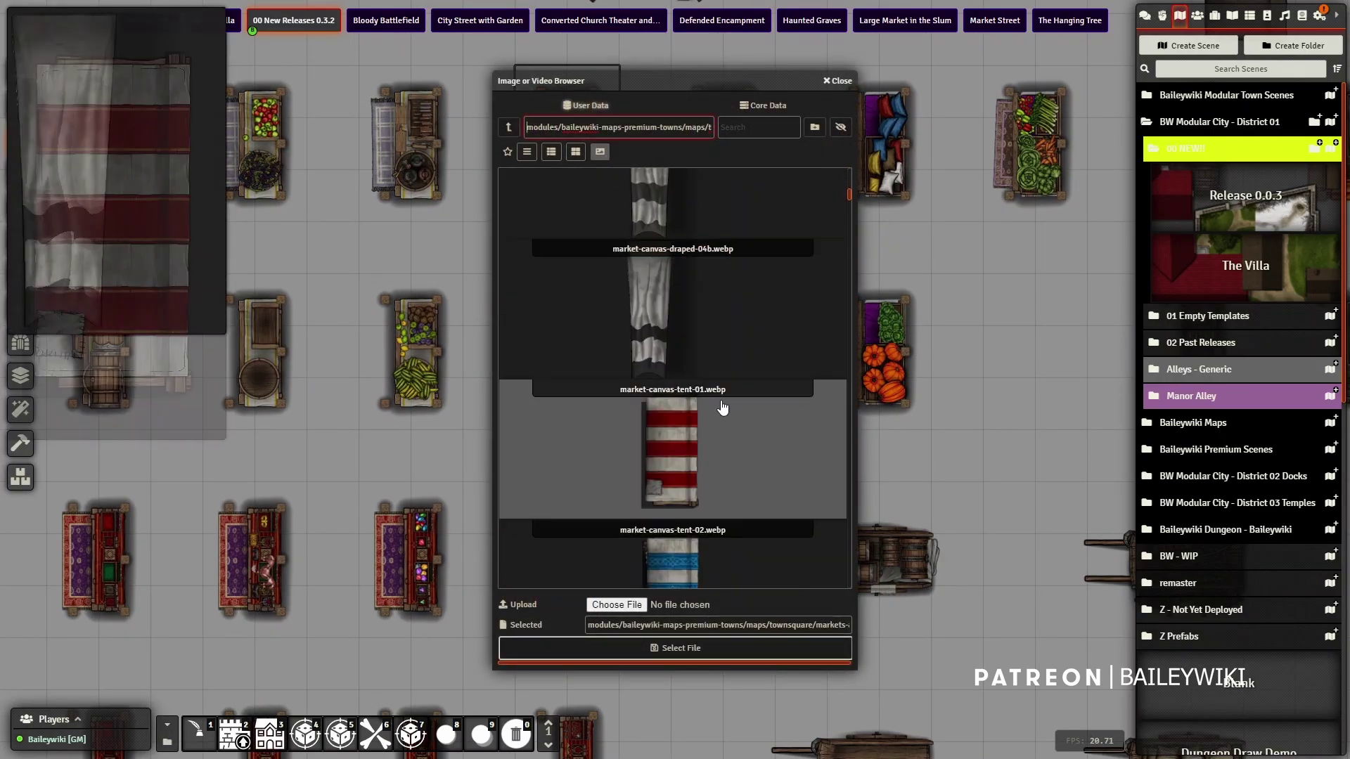
scroll(722, 408, down, 20)
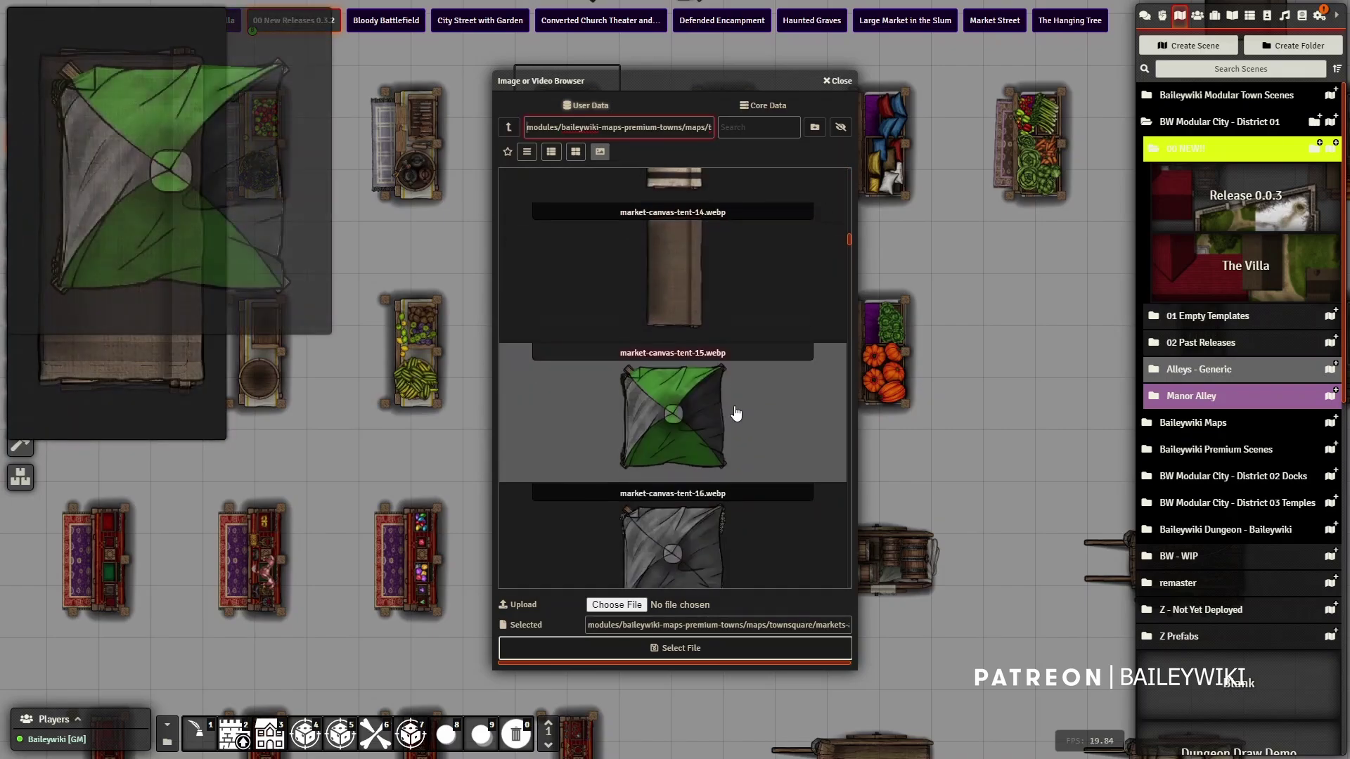
scroll(736, 414, down, 4)
click(839, 82)
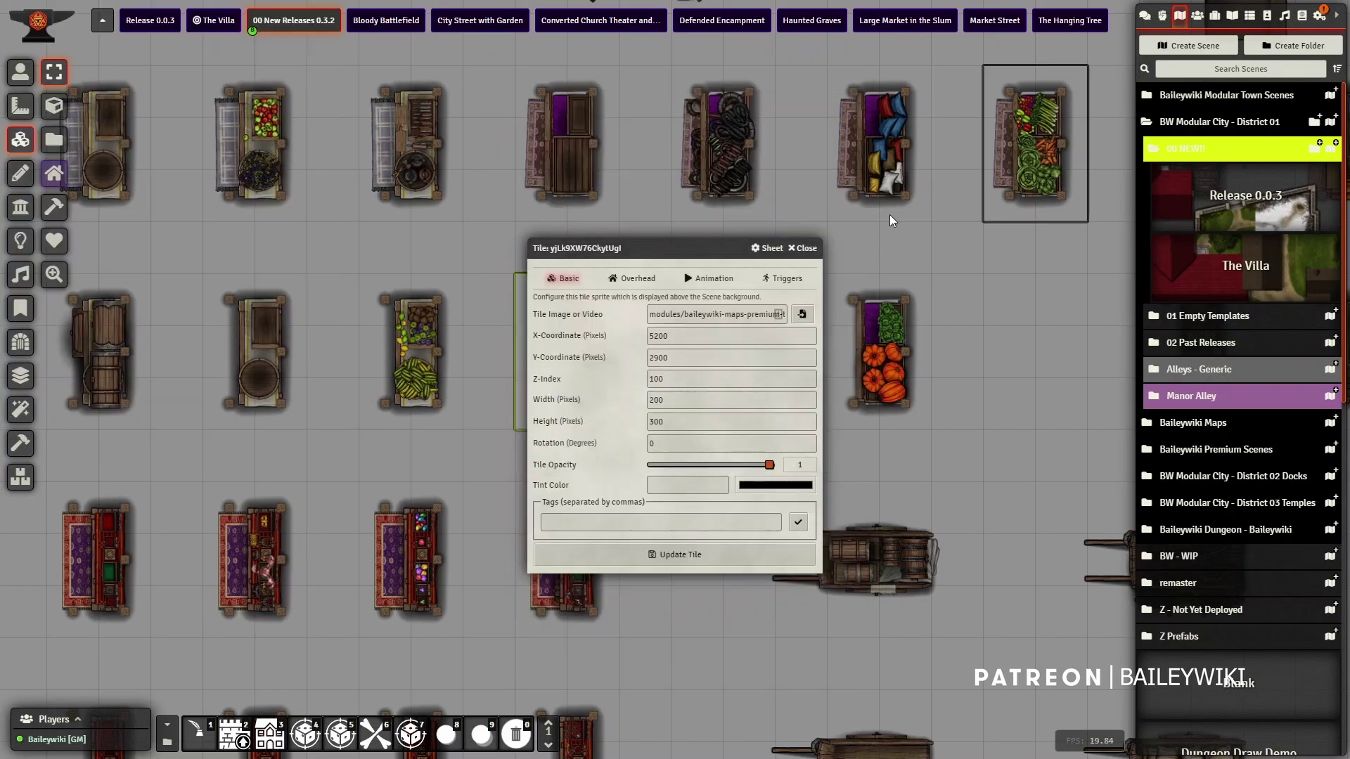
click(805, 248)
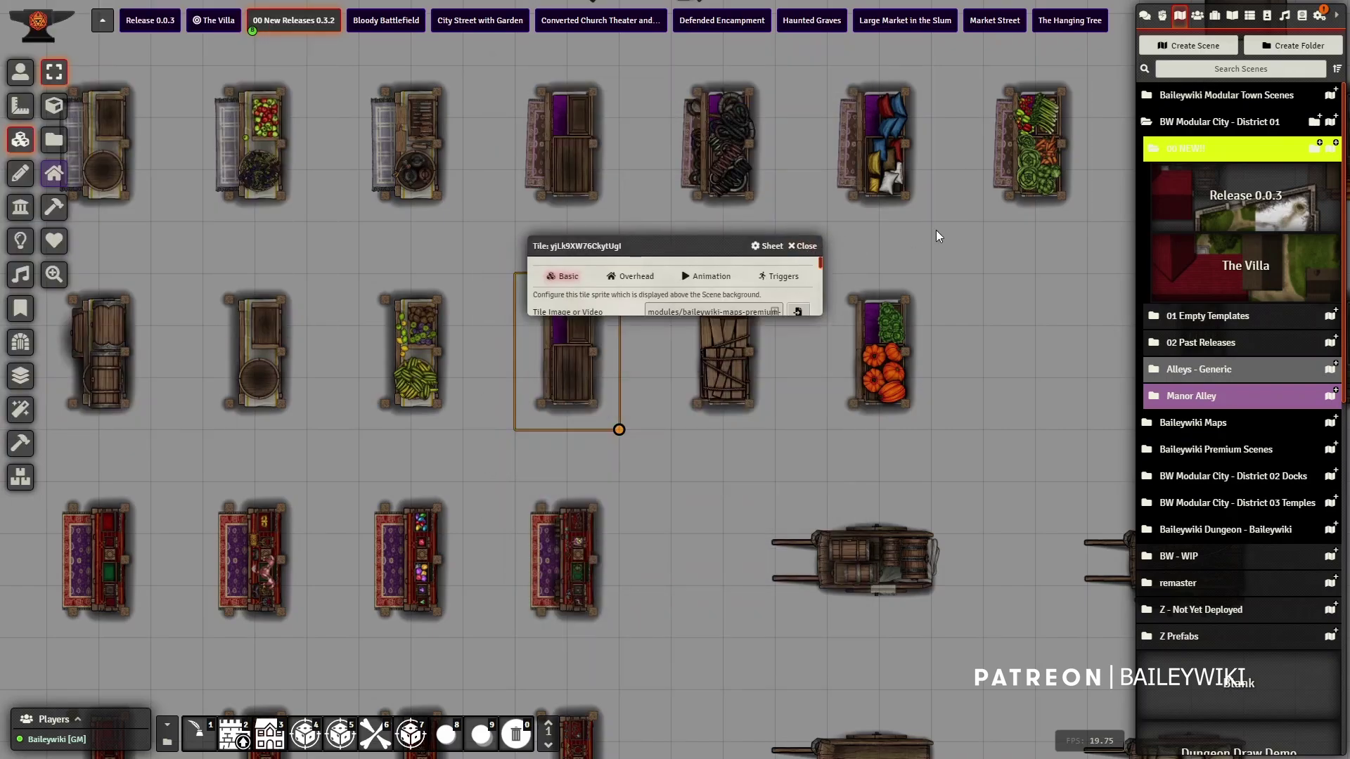
Search the actors for wagon and place the MARKET Merchant Wagon MATT Multi prefab above the pumpkin stall.
click(1226, 69)
text(wagon)
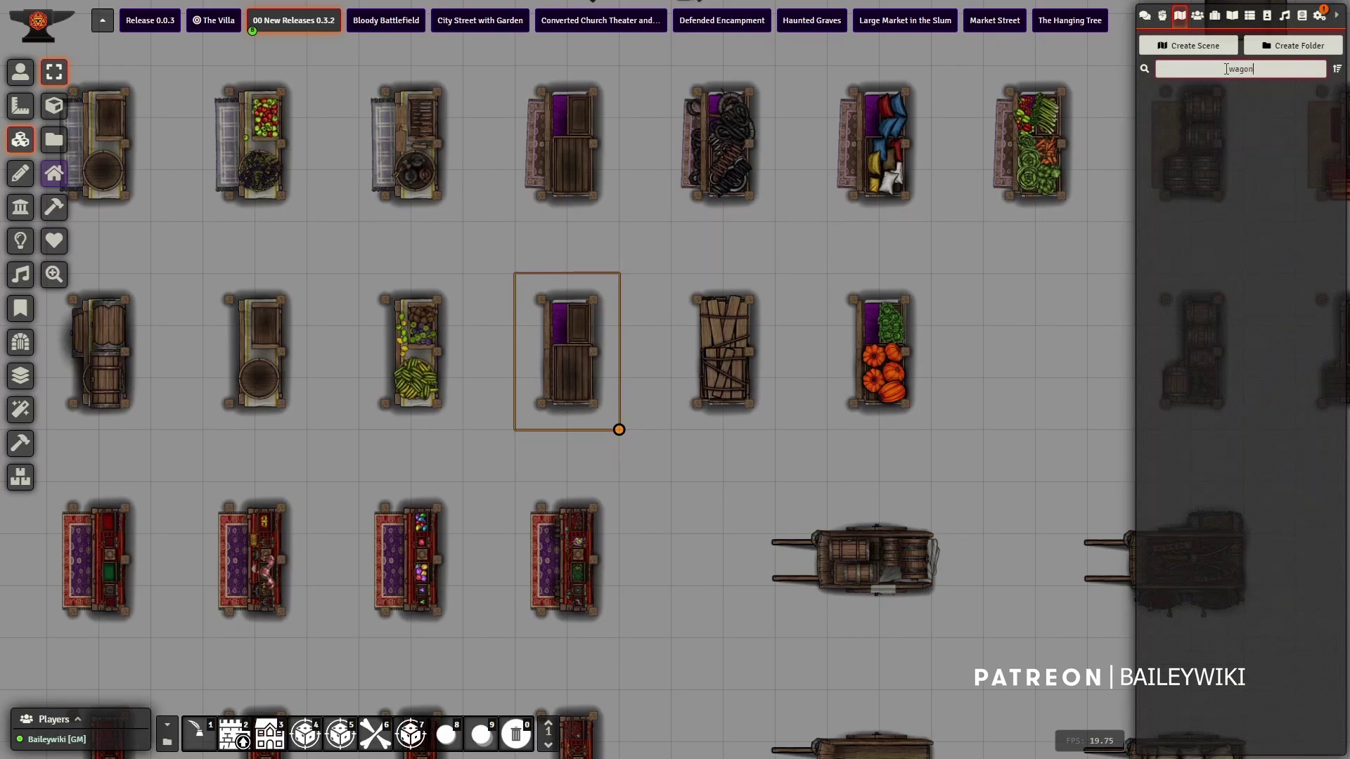
click(1203, 15)
click(1281, 70)
text(w)
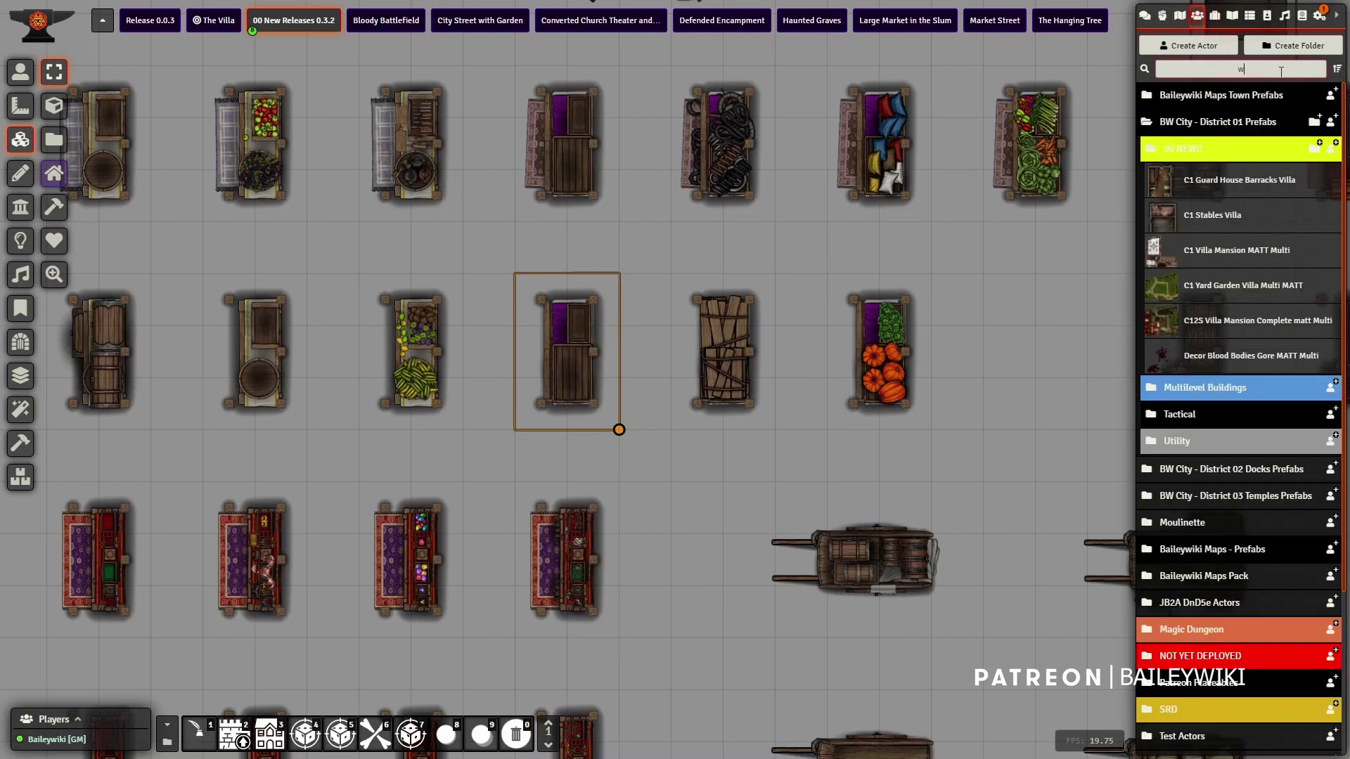
text(agon)
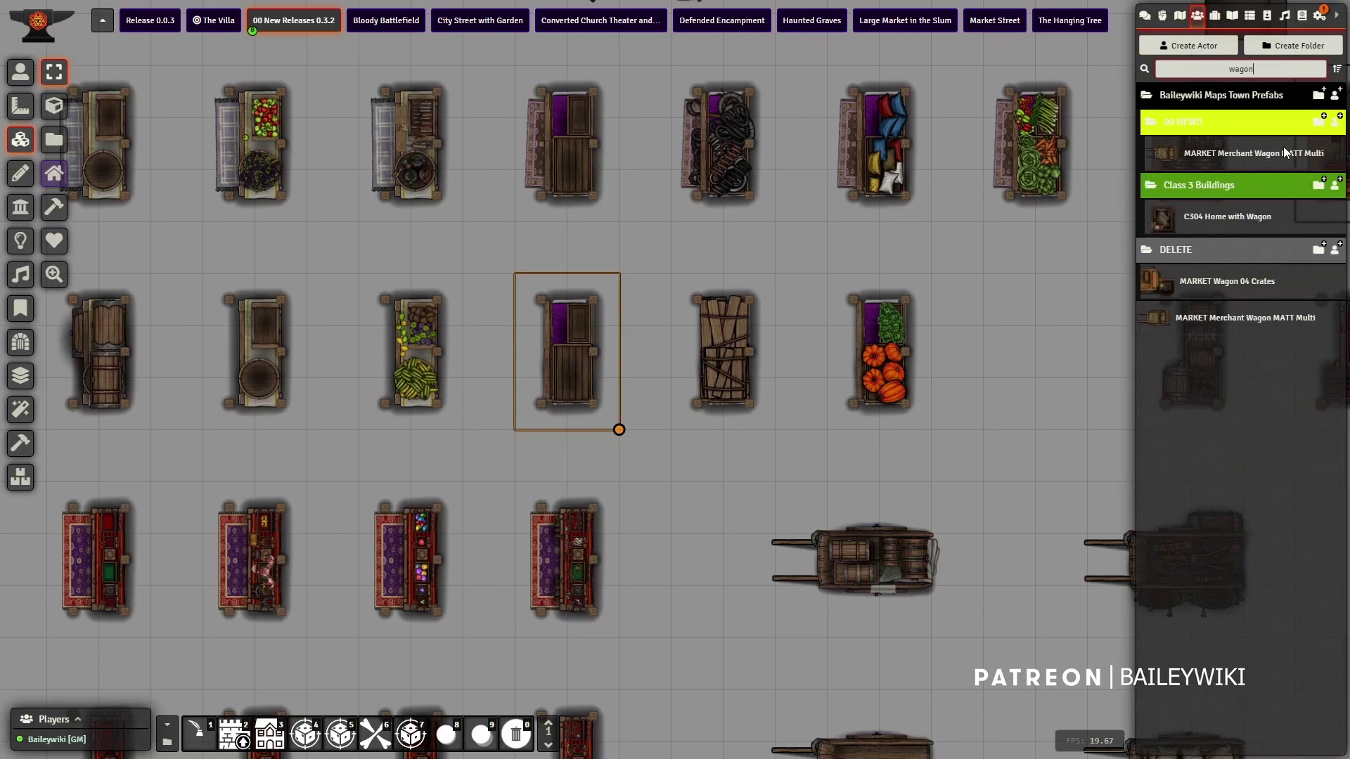
drag(1032, 257, 1033, 258)
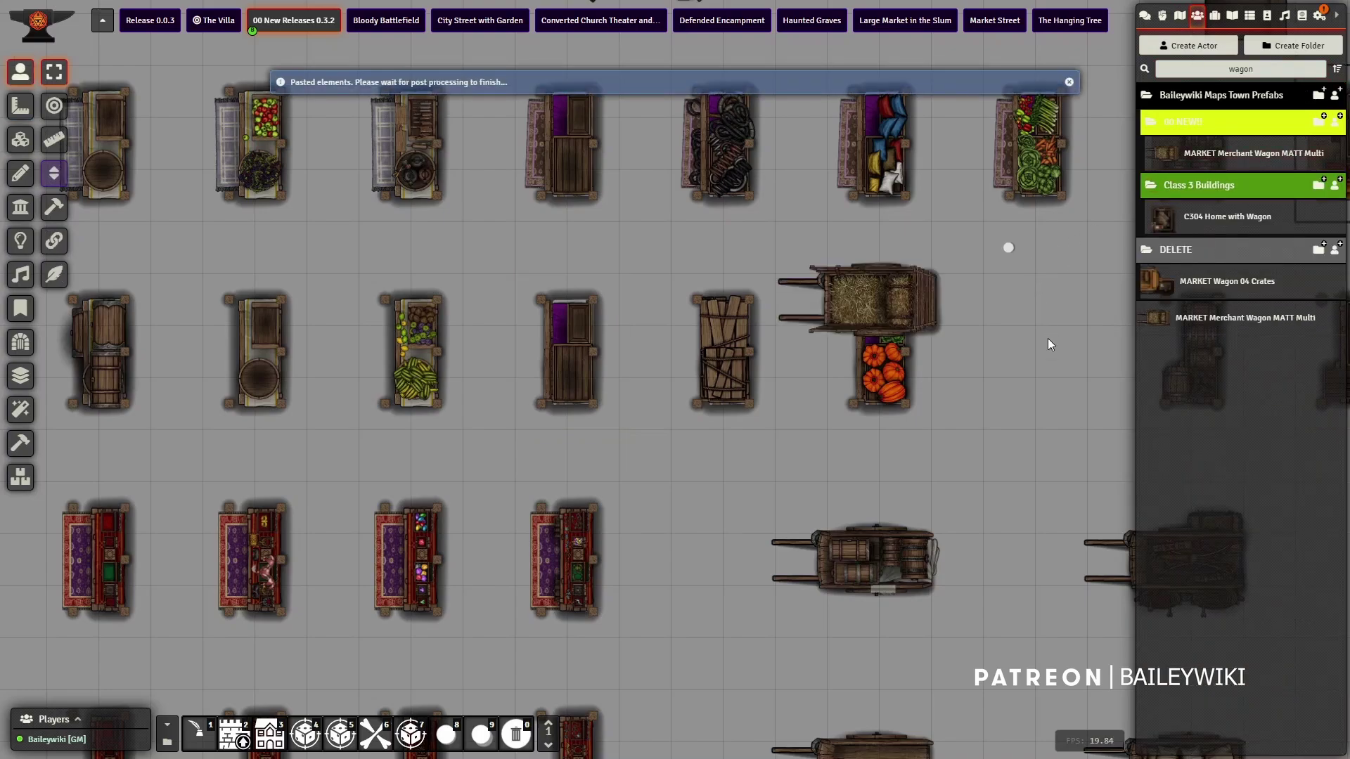
Cycle the placed market wagon through its load variants and delete the prefab.
drag(1044, 381, 761, 423)
drag(731, 283, 880, 302)
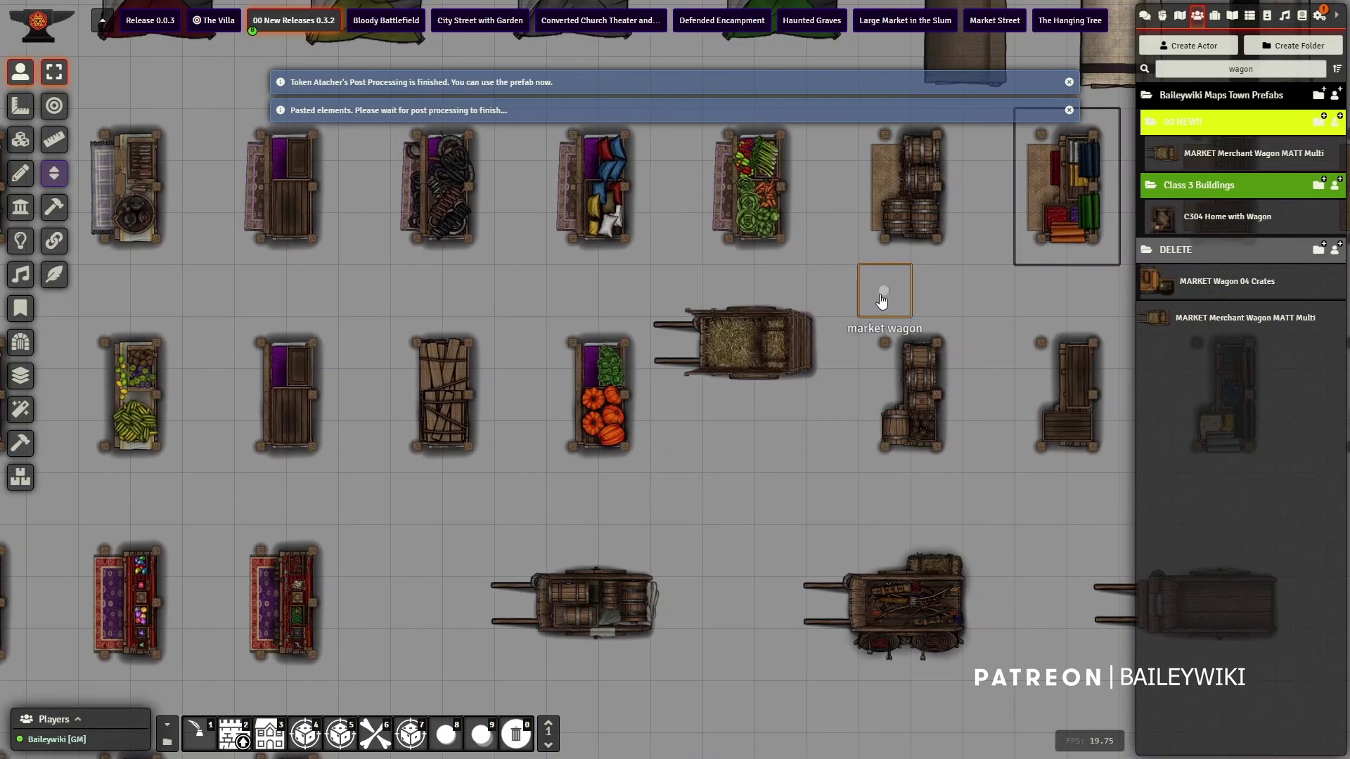
click(760, 346)
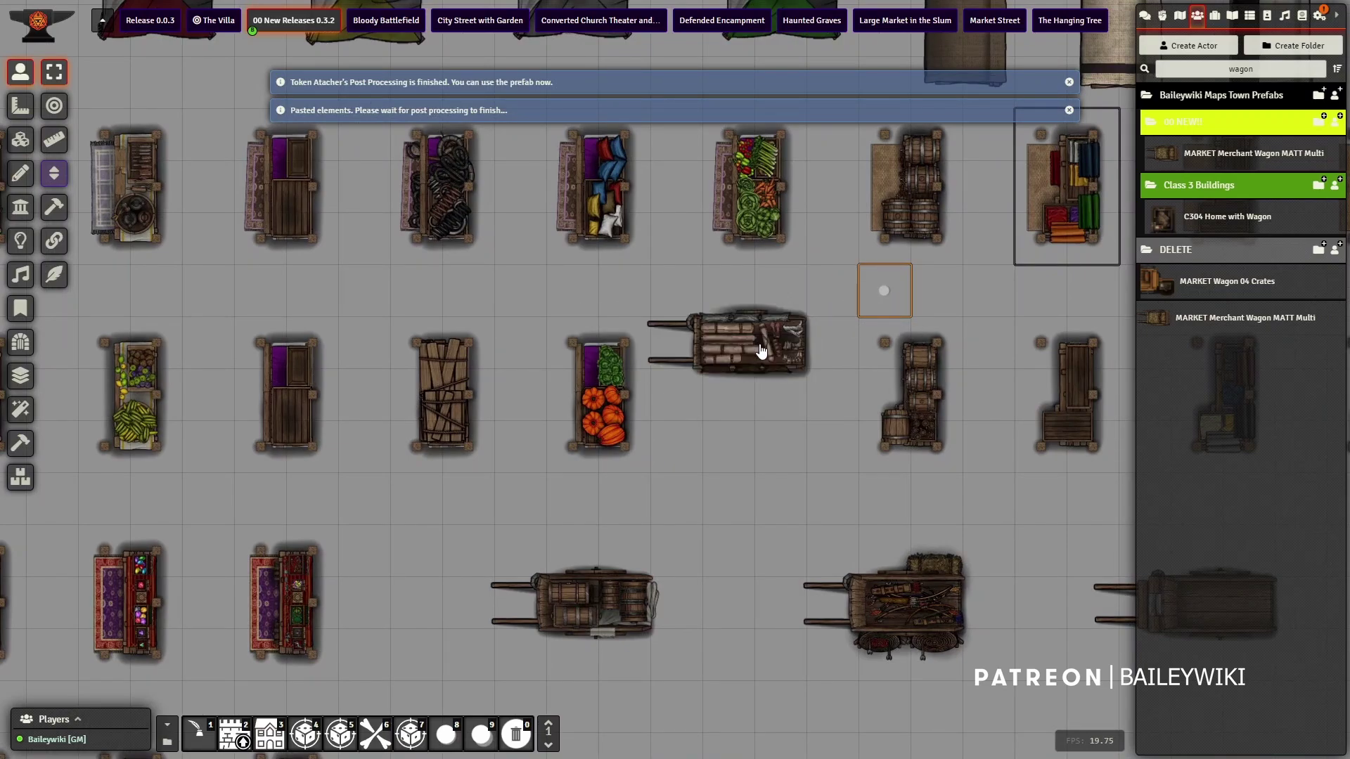
click(761, 352)
click(761, 352)
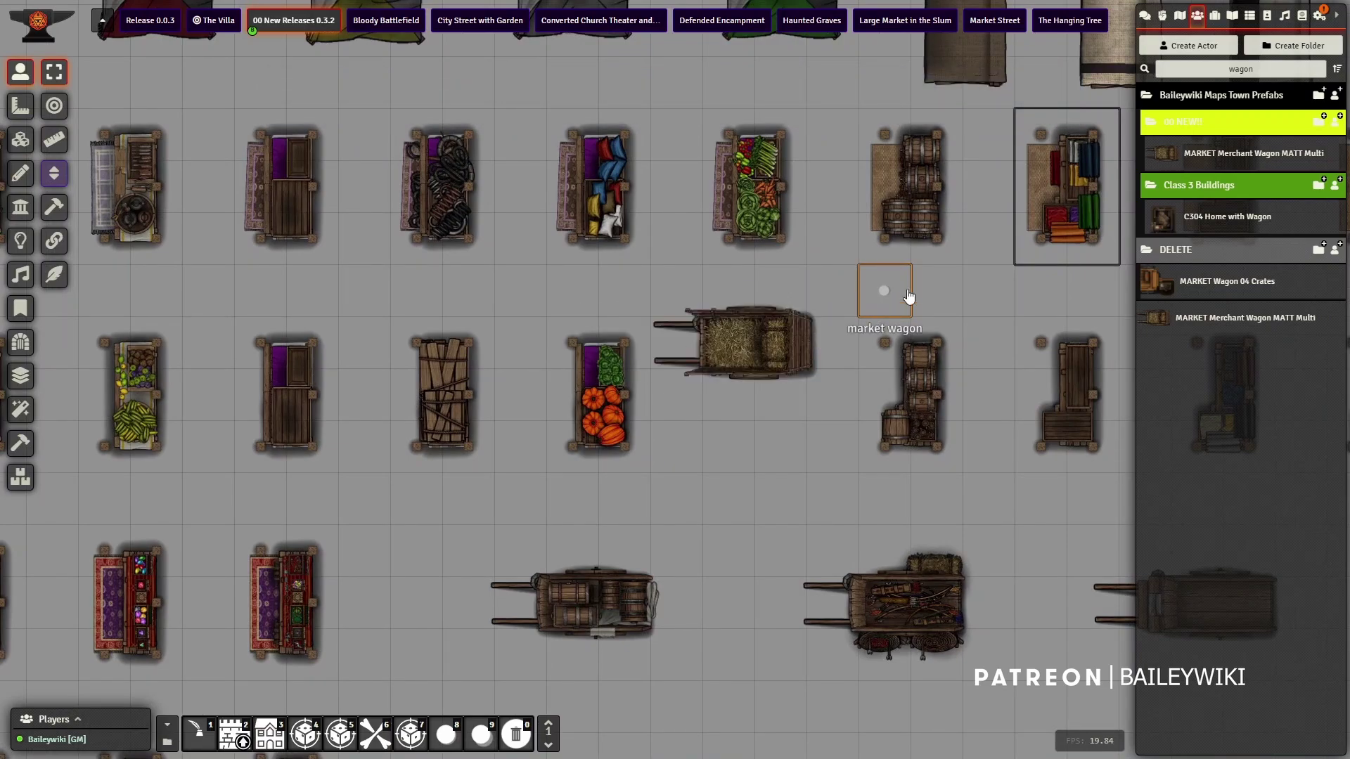
key(Delete)
Search the actors for stall, place the MARKET Merchant Stall MATT Multi prefab beside the pumpkin stall and cycle its variants.
triple_click(1168, 66)
text(stall)
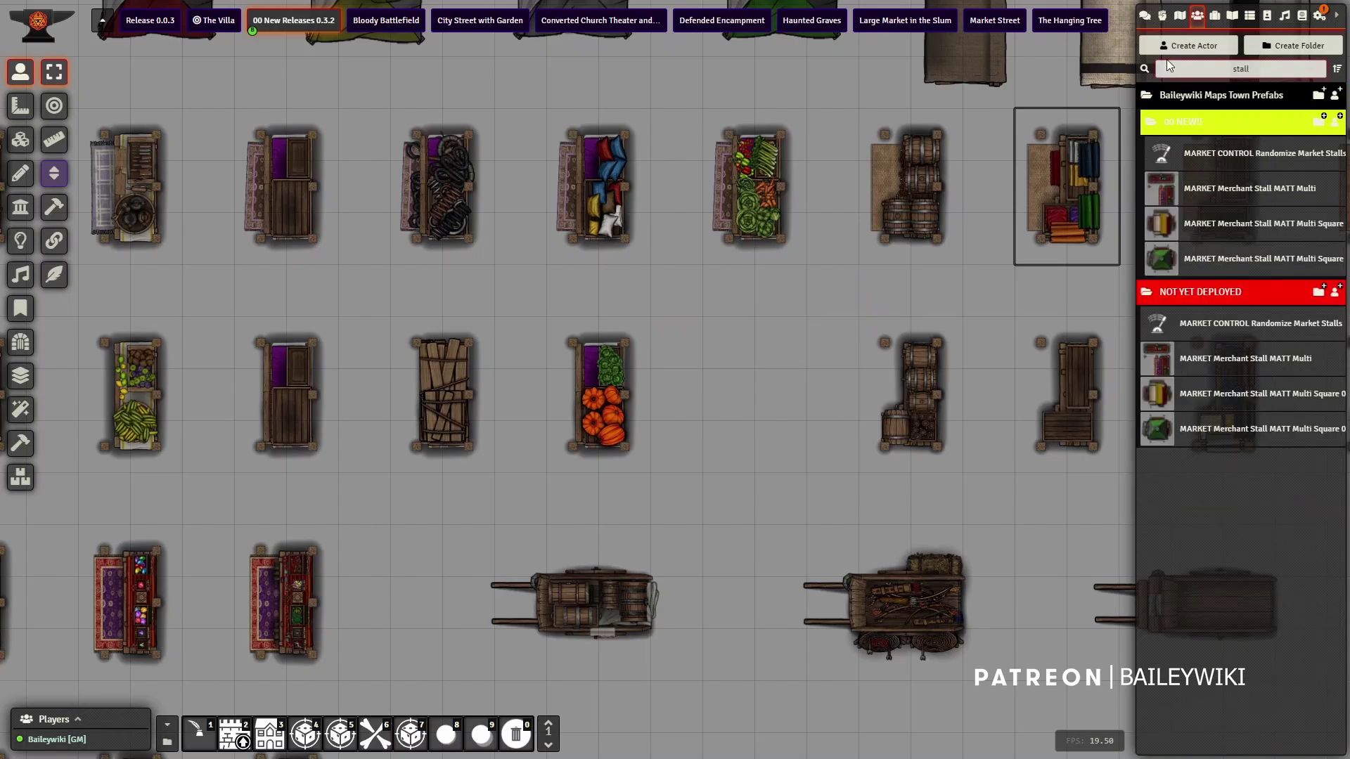
drag(1259, 193, 777, 365)
scroll(669, 386, up, 5)
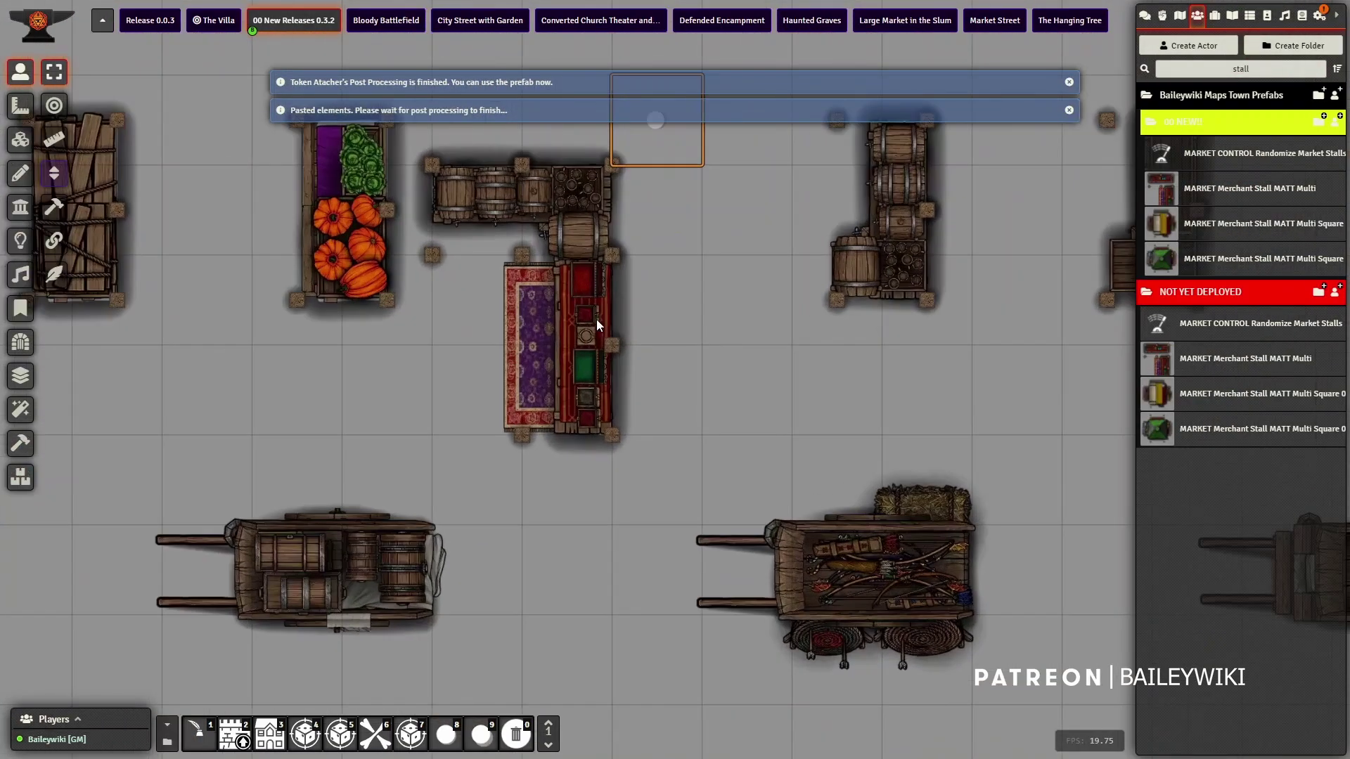
click(517, 319)
click(518, 318)
click(517, 319)
Cycle the new stall's purple canopy tile through its canvas images and choose the plain white one.
click(20, 140)
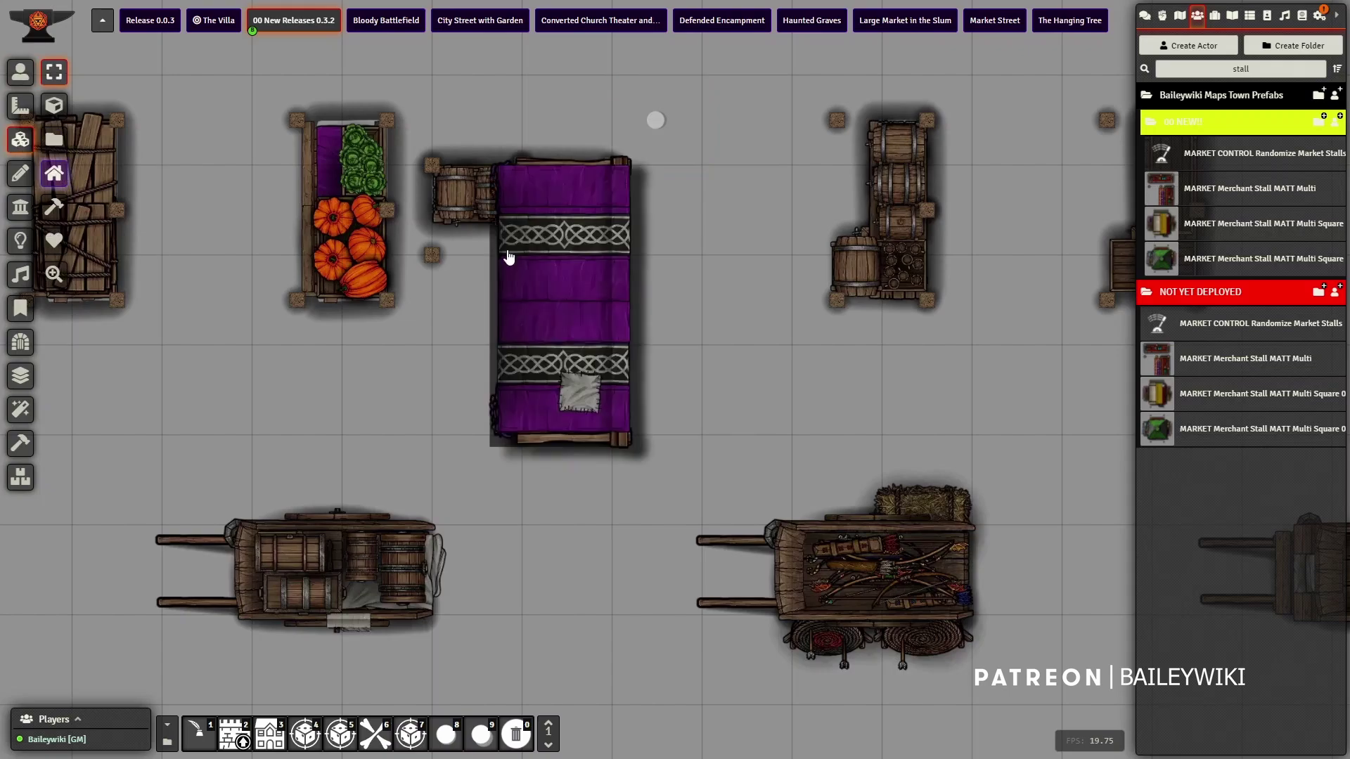
right_click(509, 256)
click(702, 230)
click(701, 230)
click(702, 230)
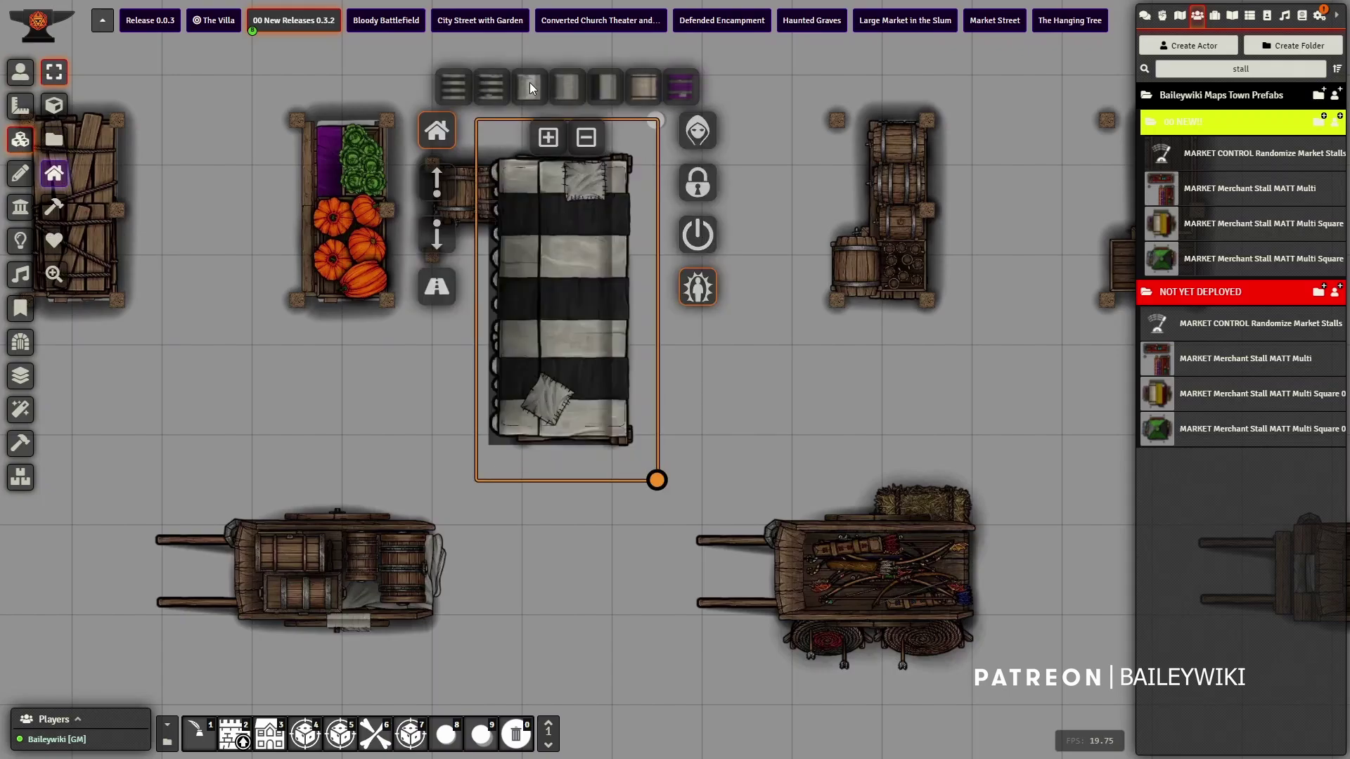
click(529, 84)
Use TA Quick Edit on the stall's white canopy and place the MARKET Merchant Stall MATT Multi Square prefab above the bread stall.
click(199, 734)
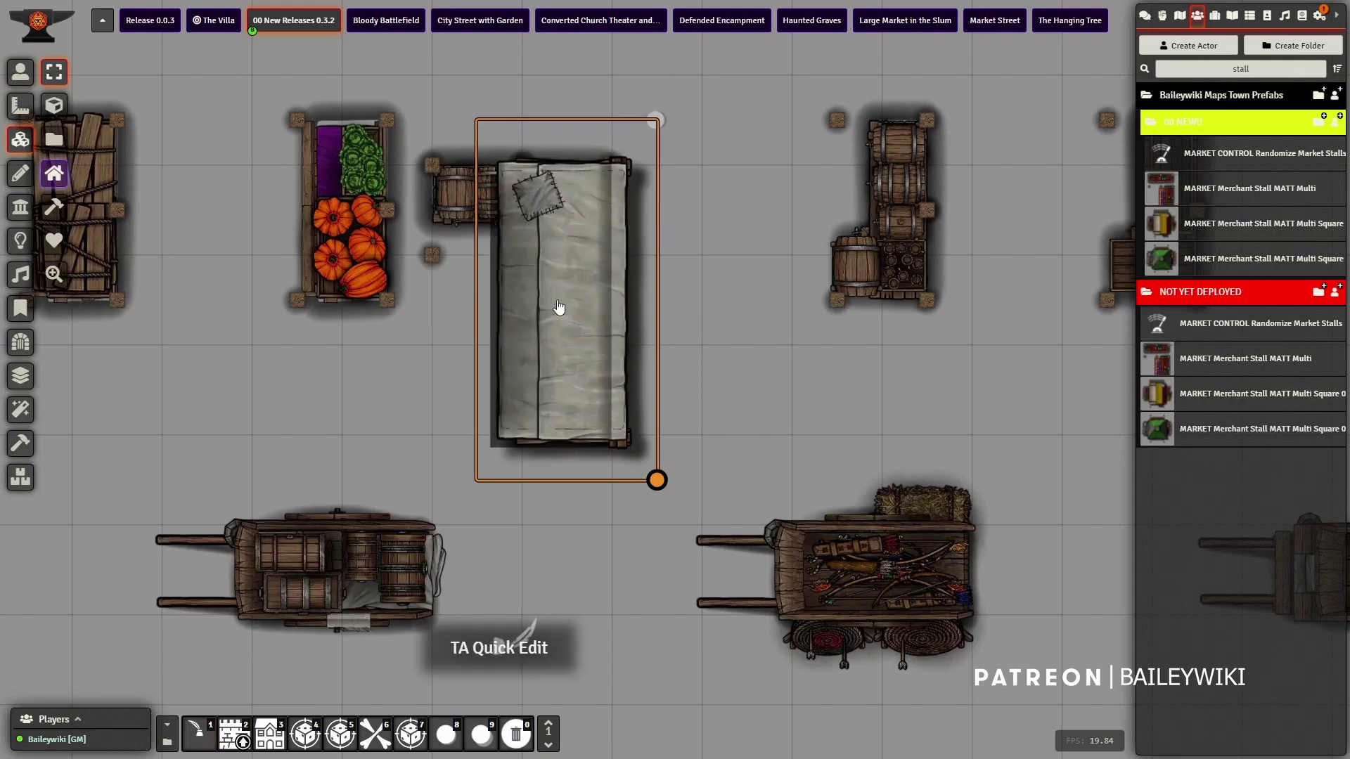
click(537, 200)
scroll(539, 204, down, 2)
drag(540, 213, 718, 358)
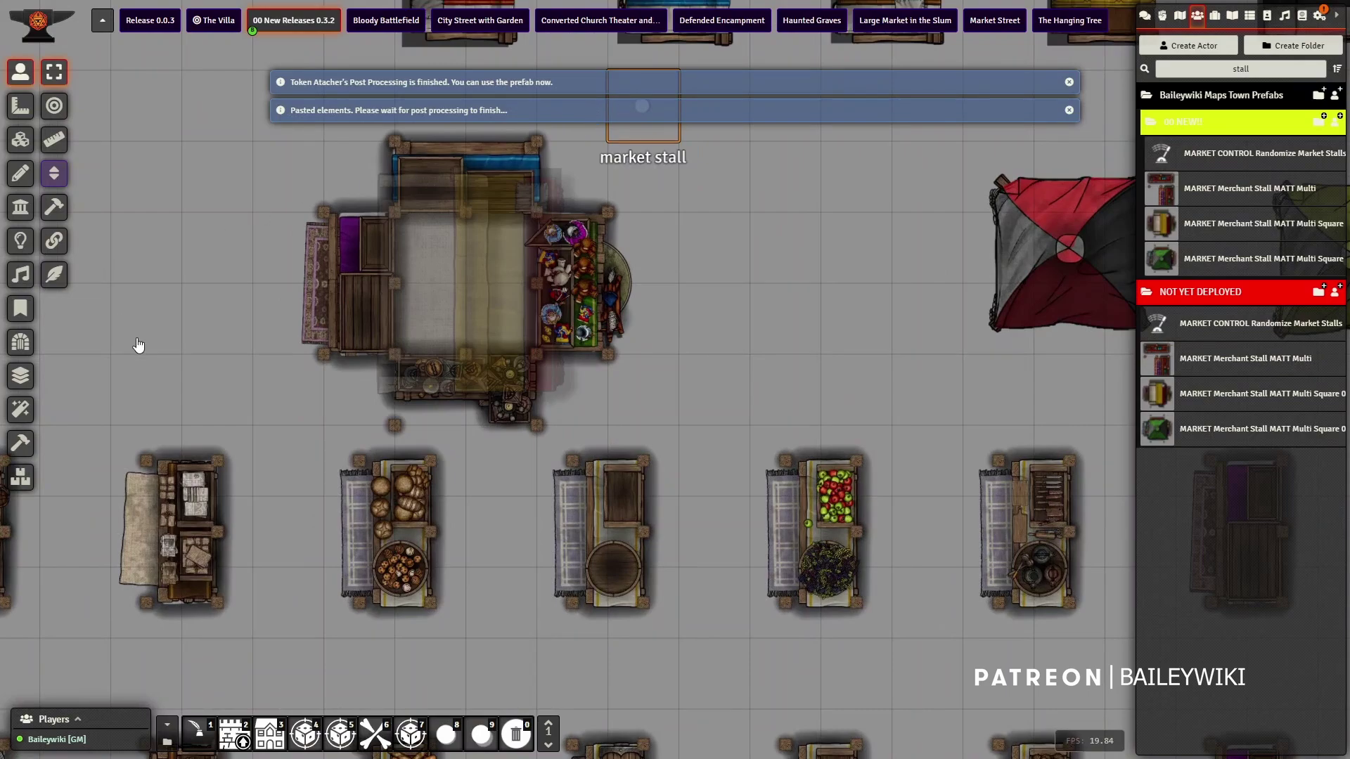
Activate the tile layer, turn on TA Quick Edit and select the beige canopy tile over the square stall.
click(21, 139)
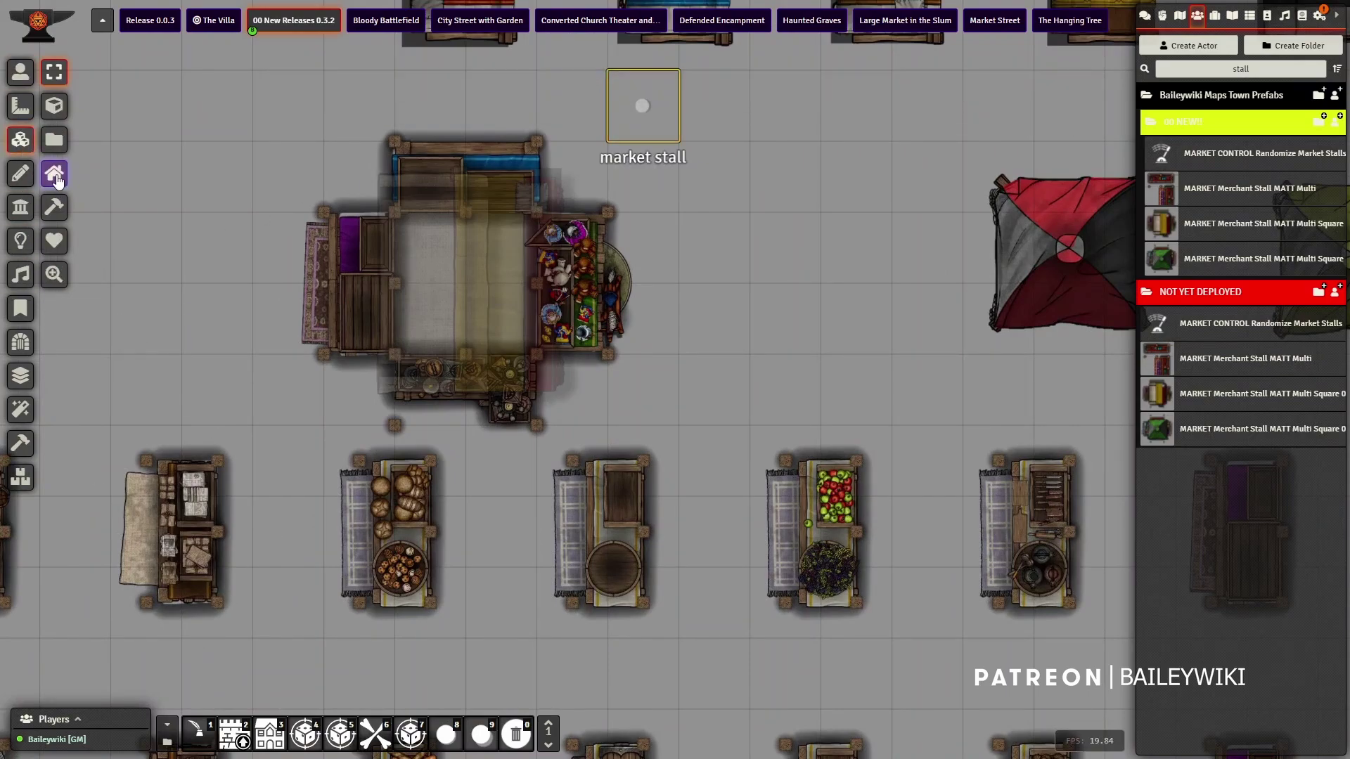
click(199, 733)
click(402, 317)
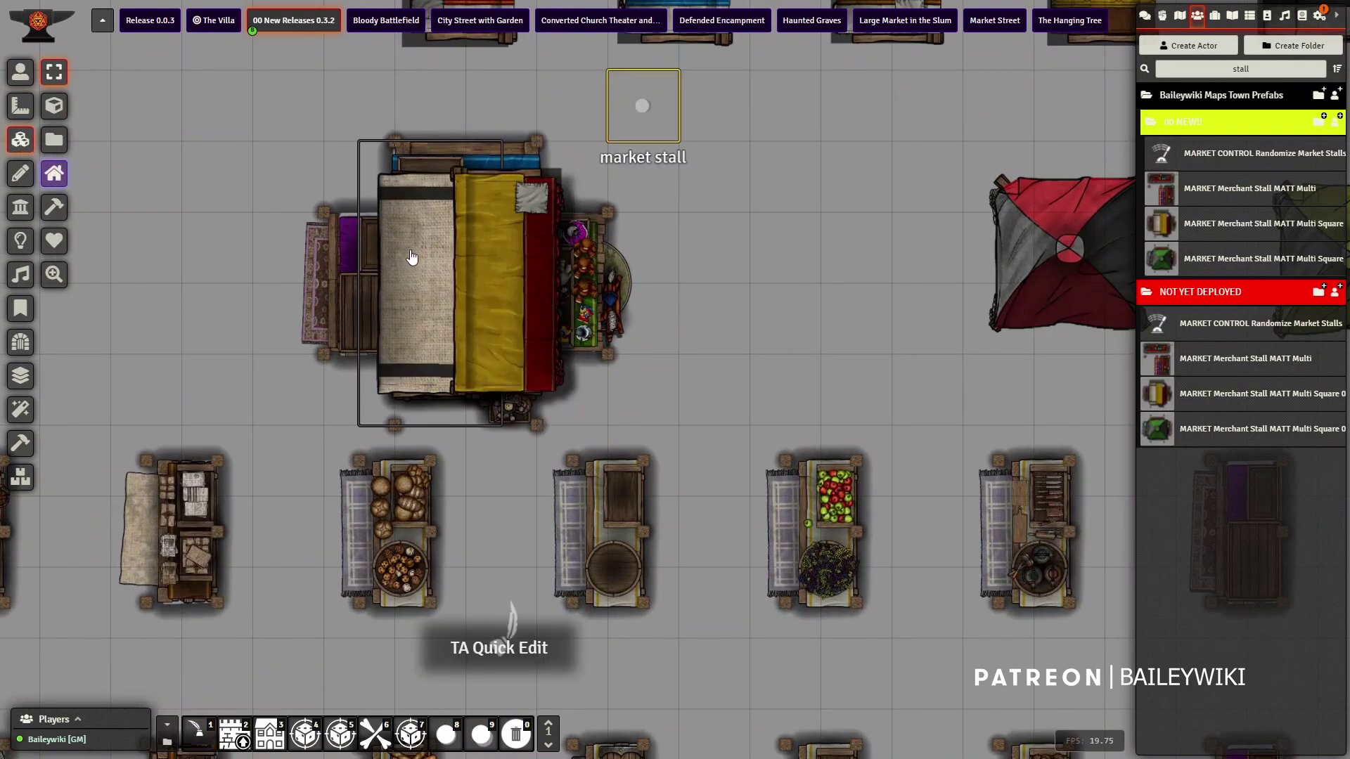
double_click(399, 258)
key(Escape)
Run the Change Selected Tile Color macro from macro page 3 repeatedly to cycle the beige canopy through purple, red and other tints.
click(548, 747)
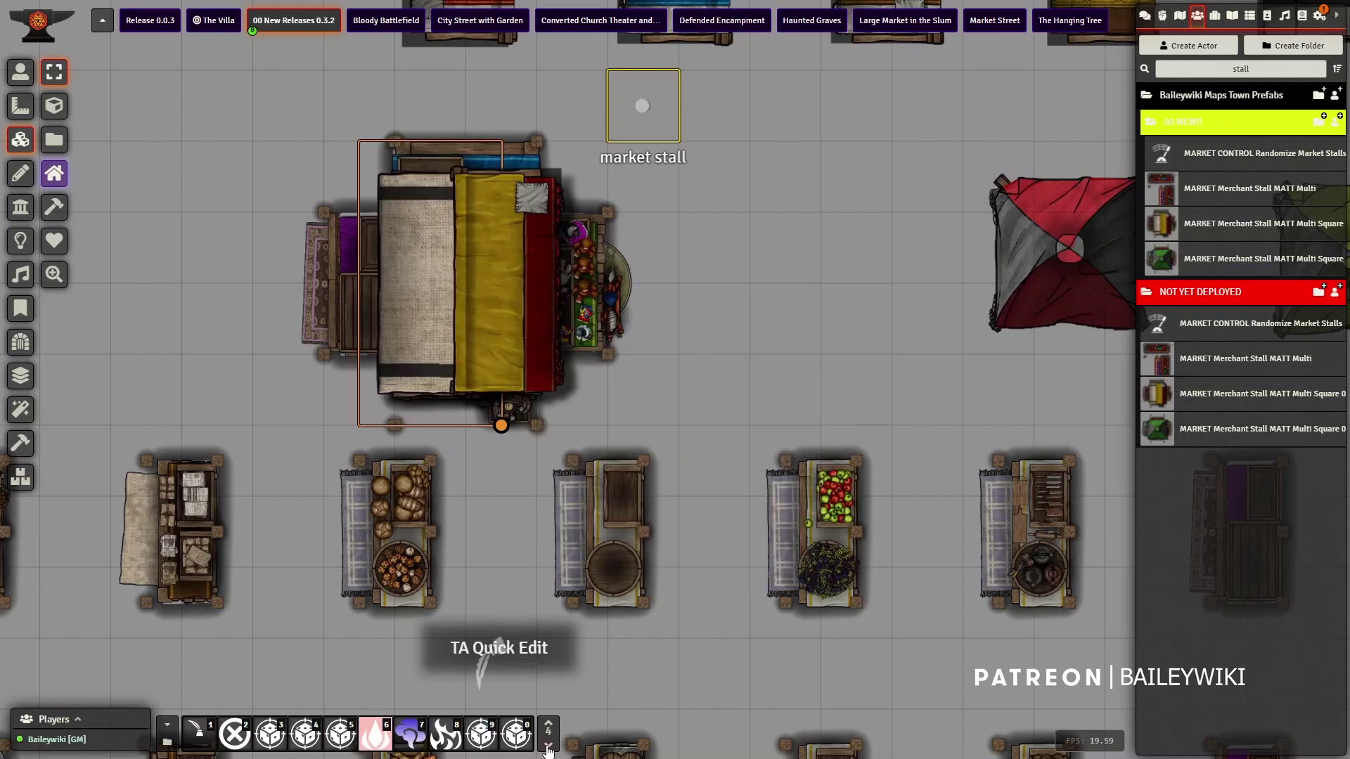
click(548, 747)
click(516, 735)
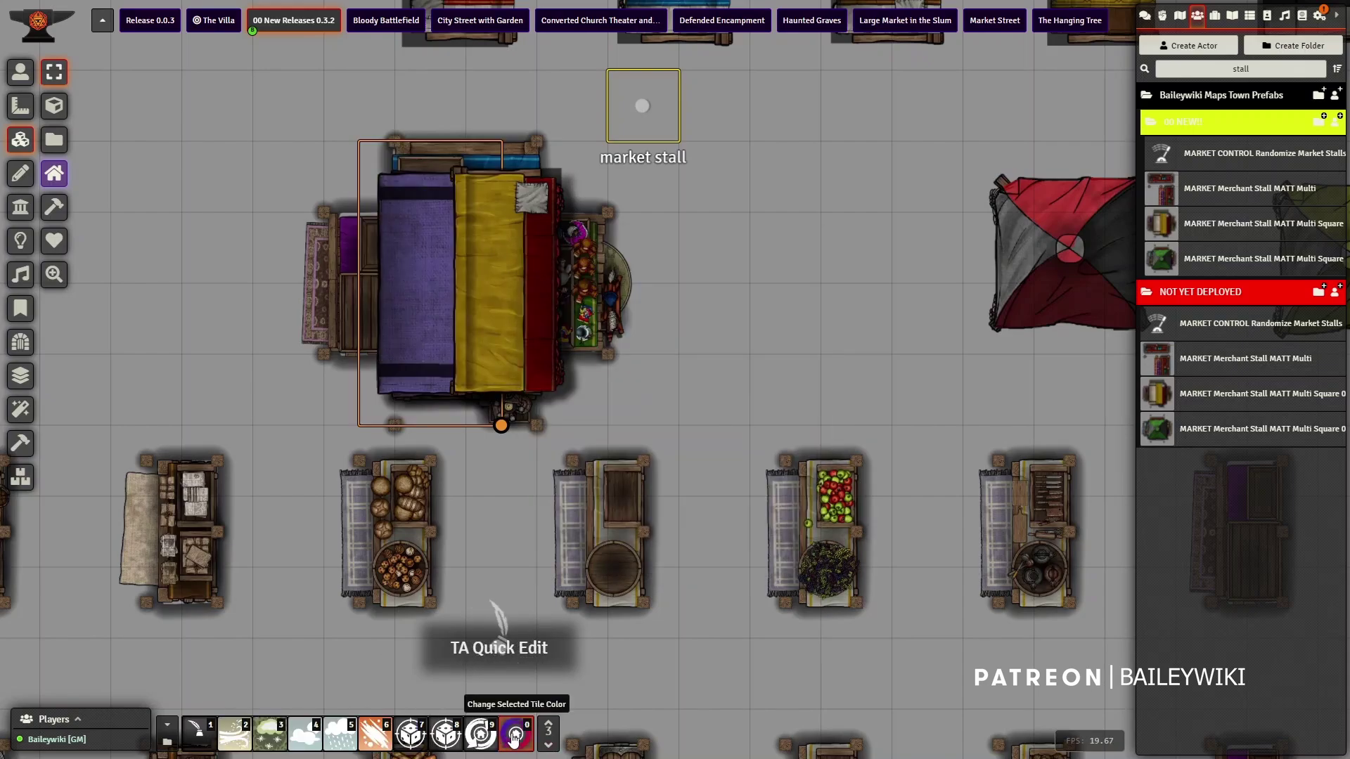
click(516, 735)
click(515, 735)
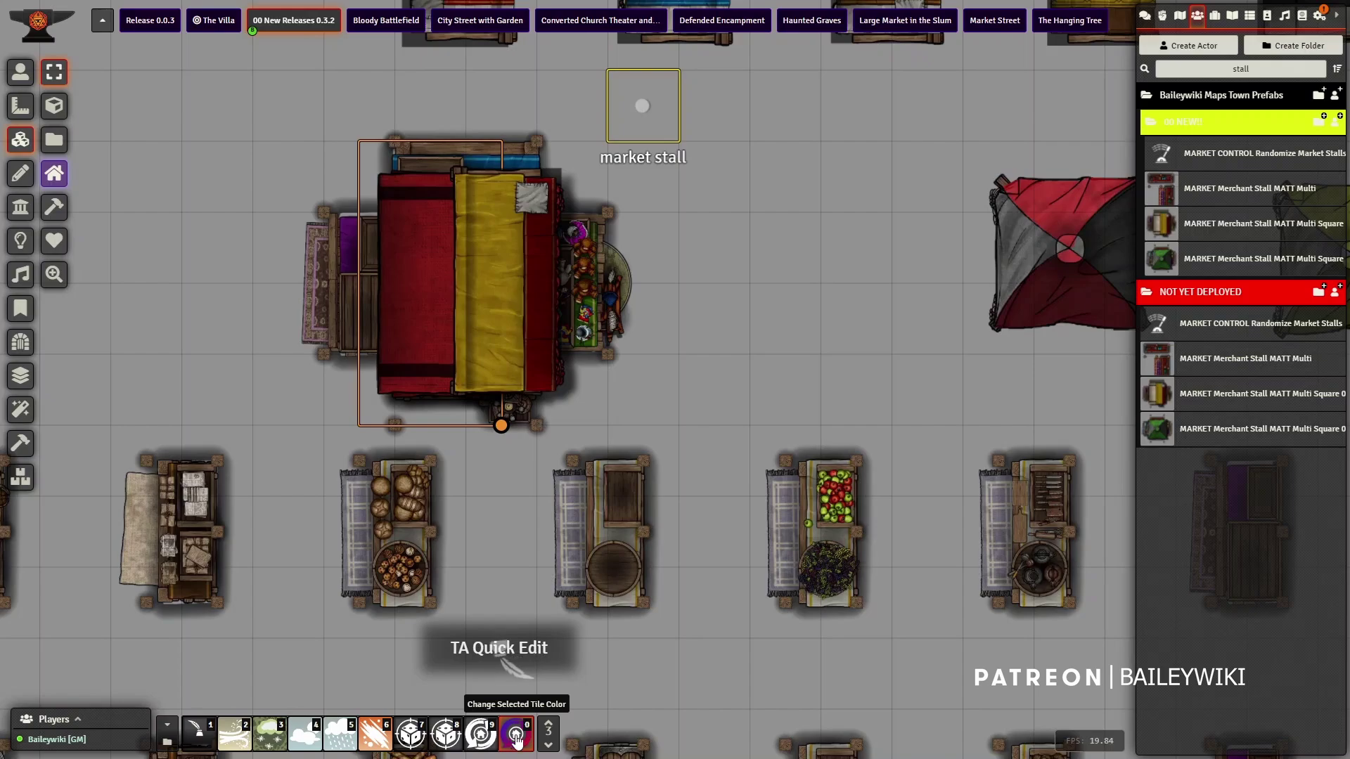
click(518, 740)
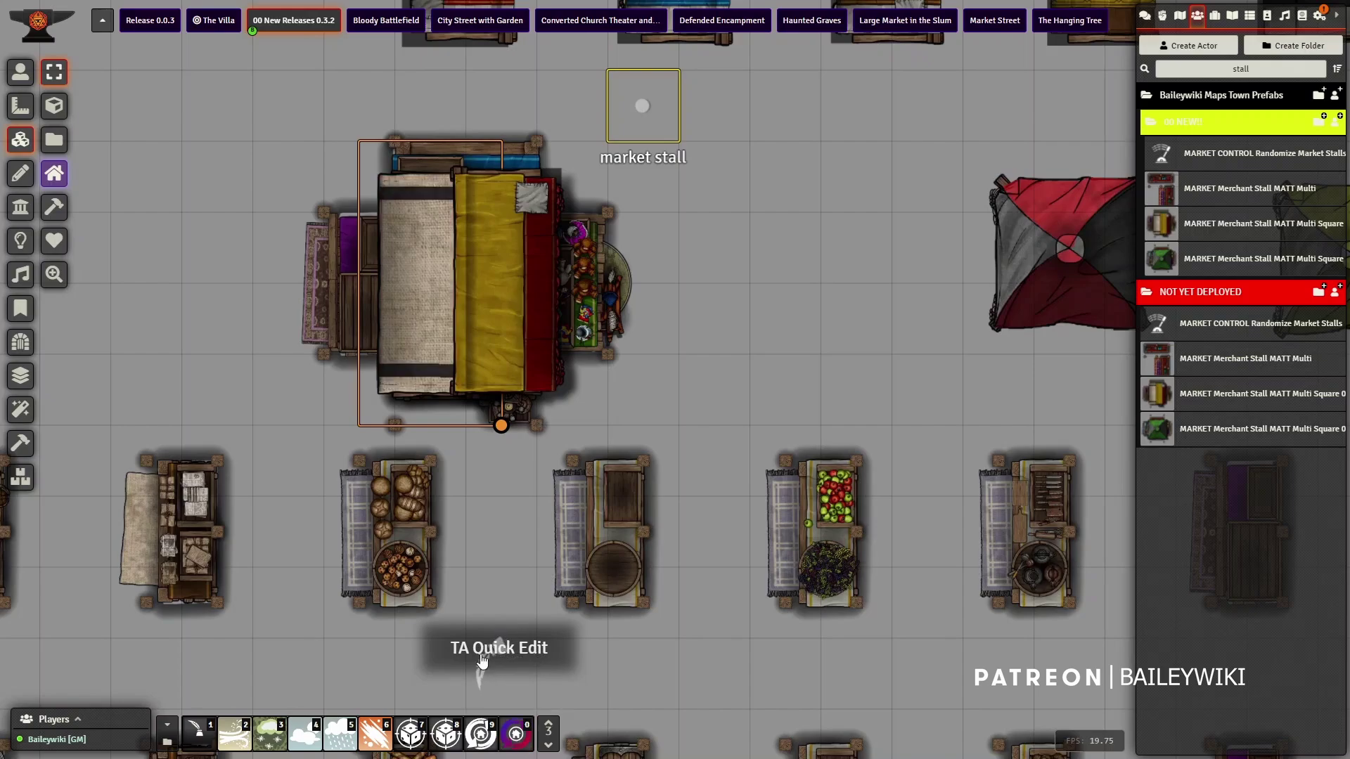
click(517, 736)
click(518, 736)
click(518, 736)
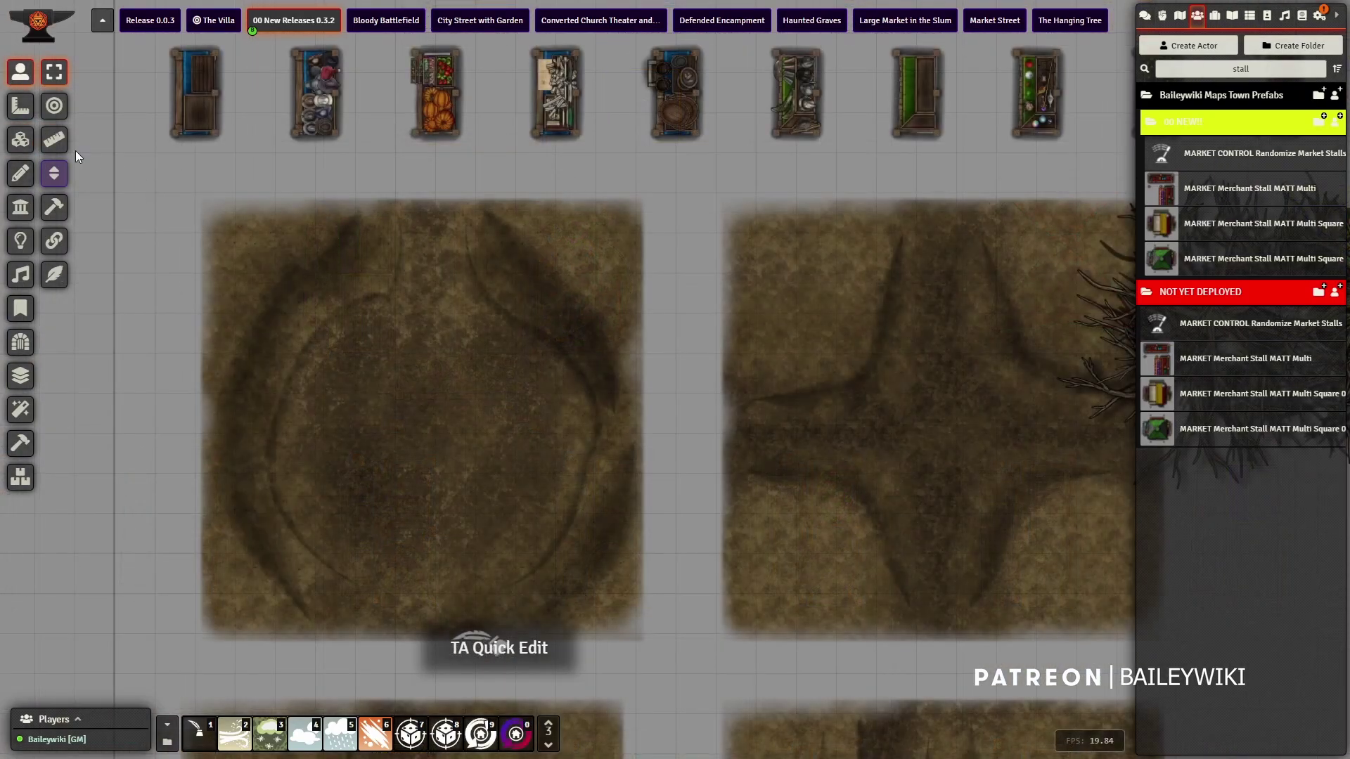
Open the circular dirt terrain tile's image browser and look through the folder's terrain images as thumbnails, leaving the tile unchanged.
click(21, 139)
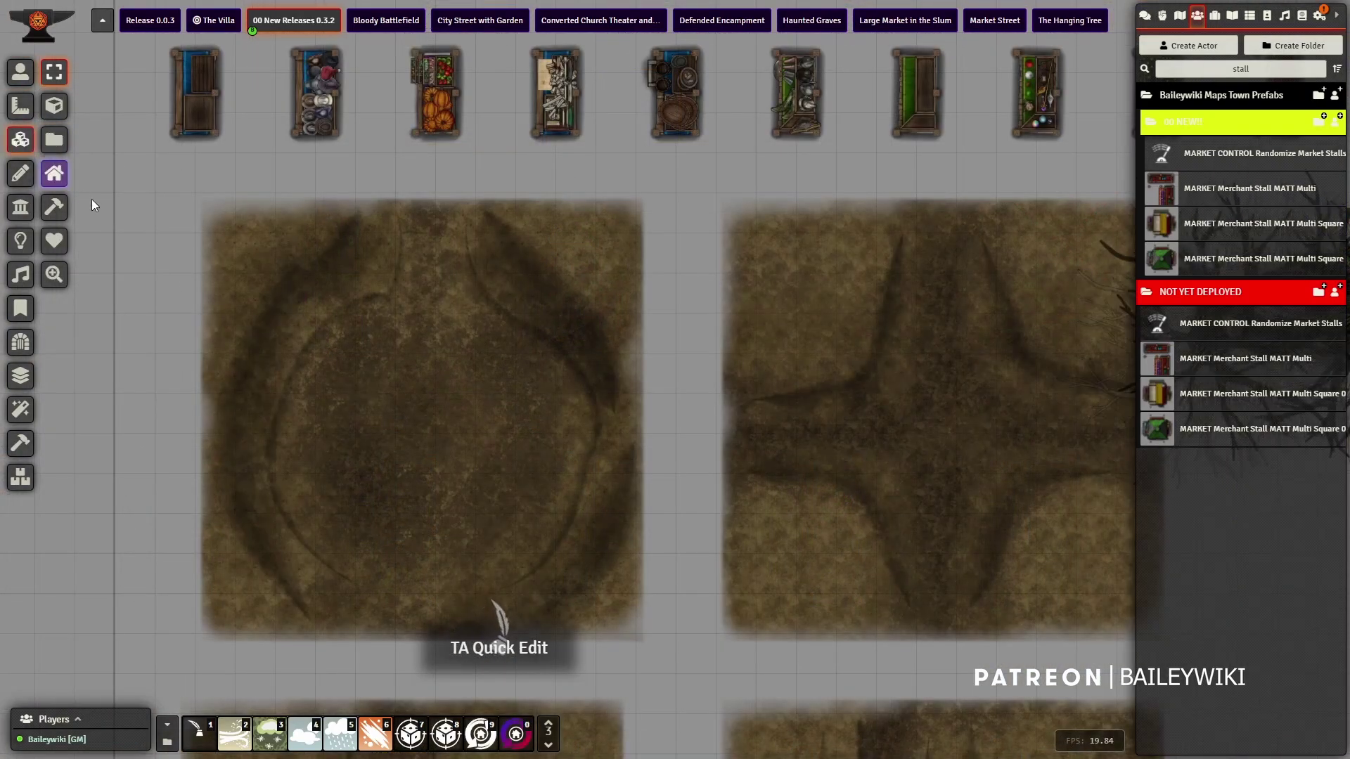
double_click(370, 353)
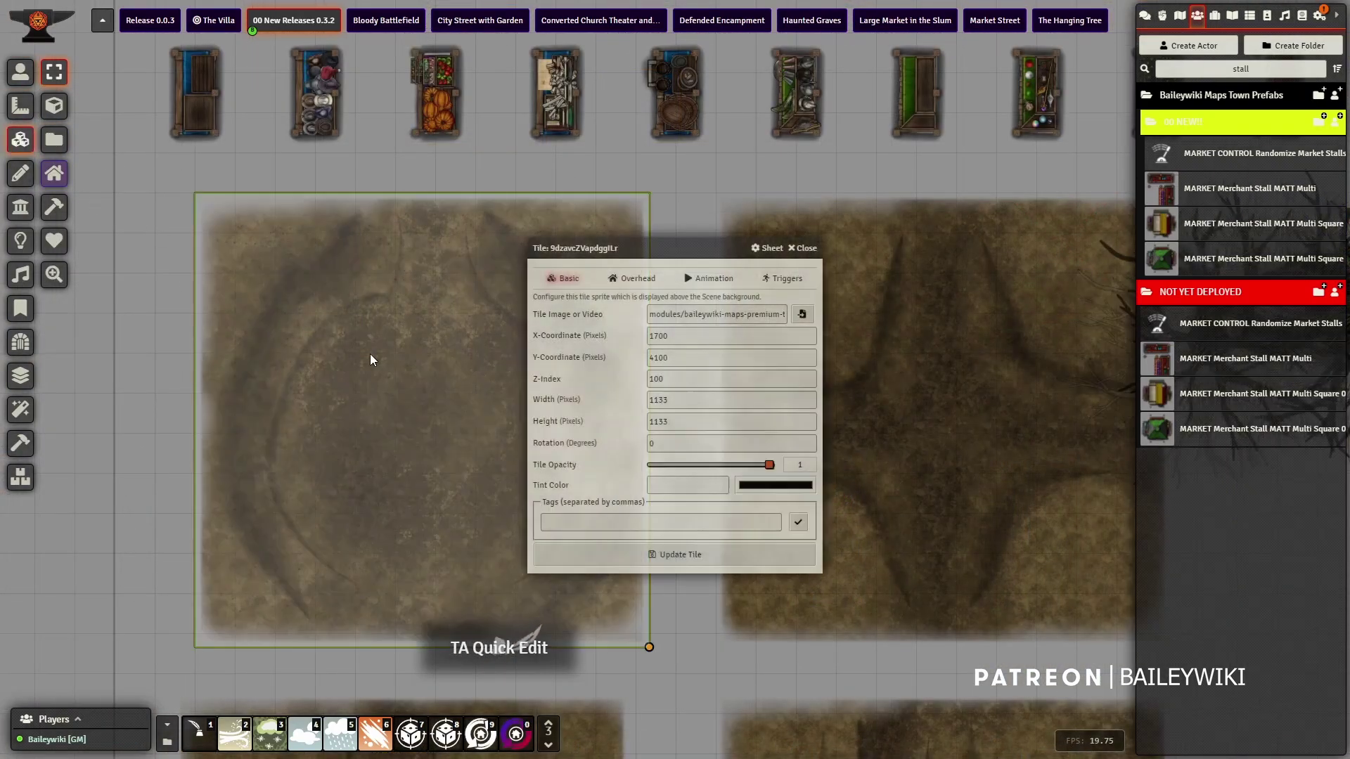
click(802, 314)
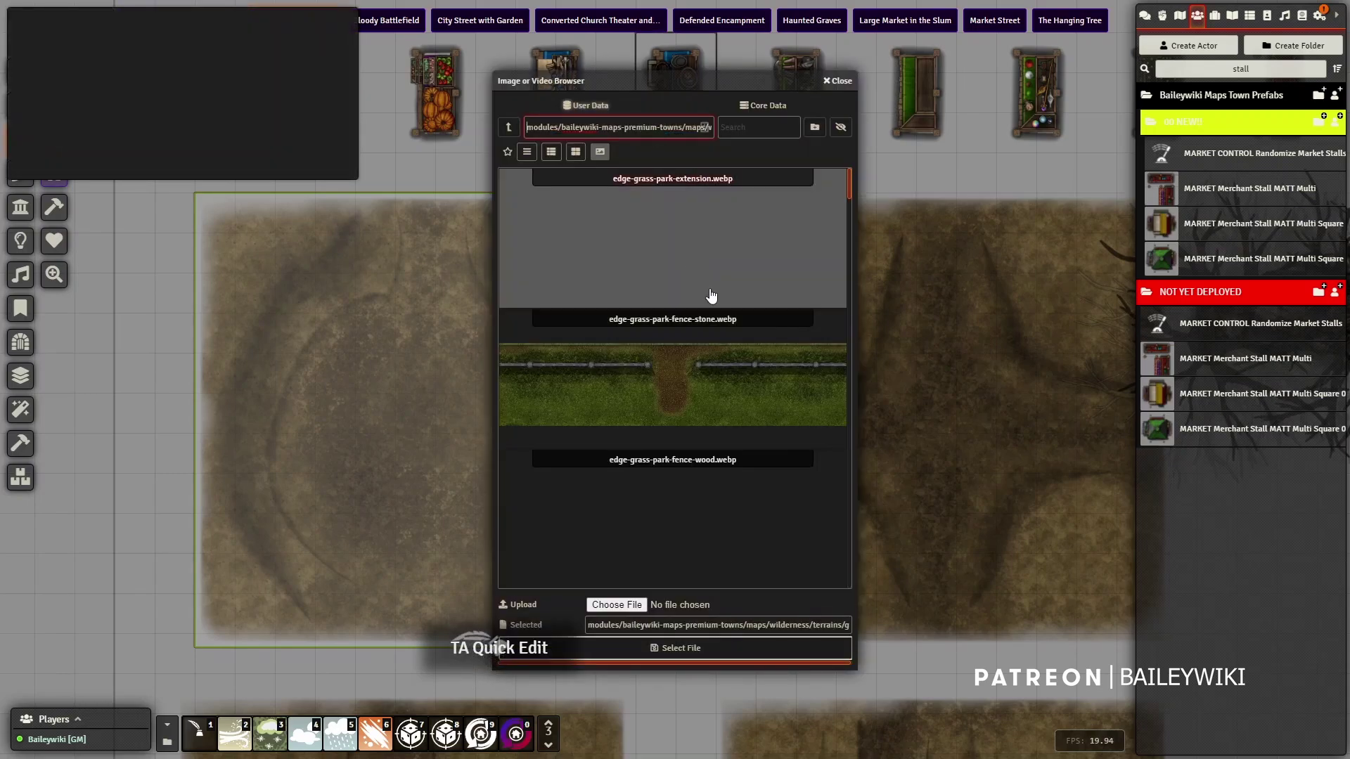
scroll(724, 454, down, 5)
click(584, 154)
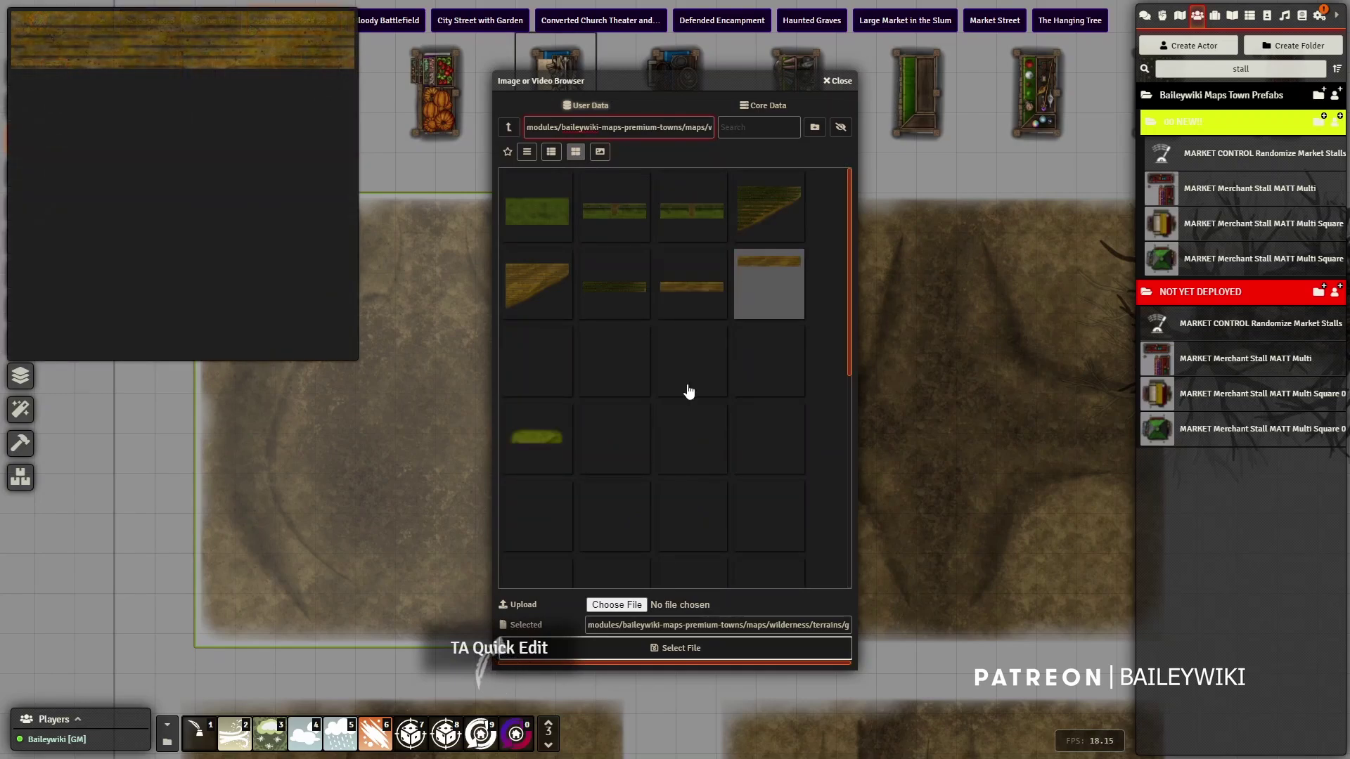
scroll(687, 386, down, 5)
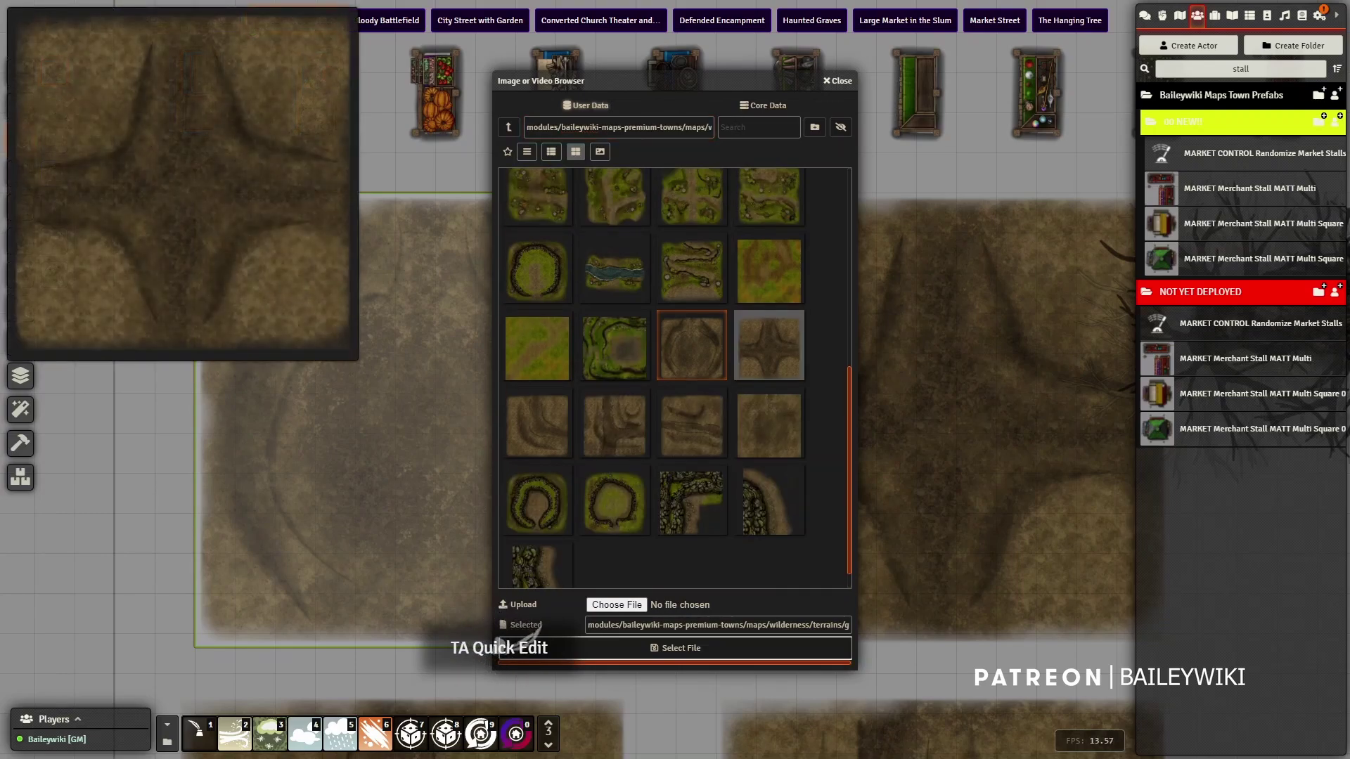
scroll(769, 310, up, 1)
scroll(769, 302, up, 1)
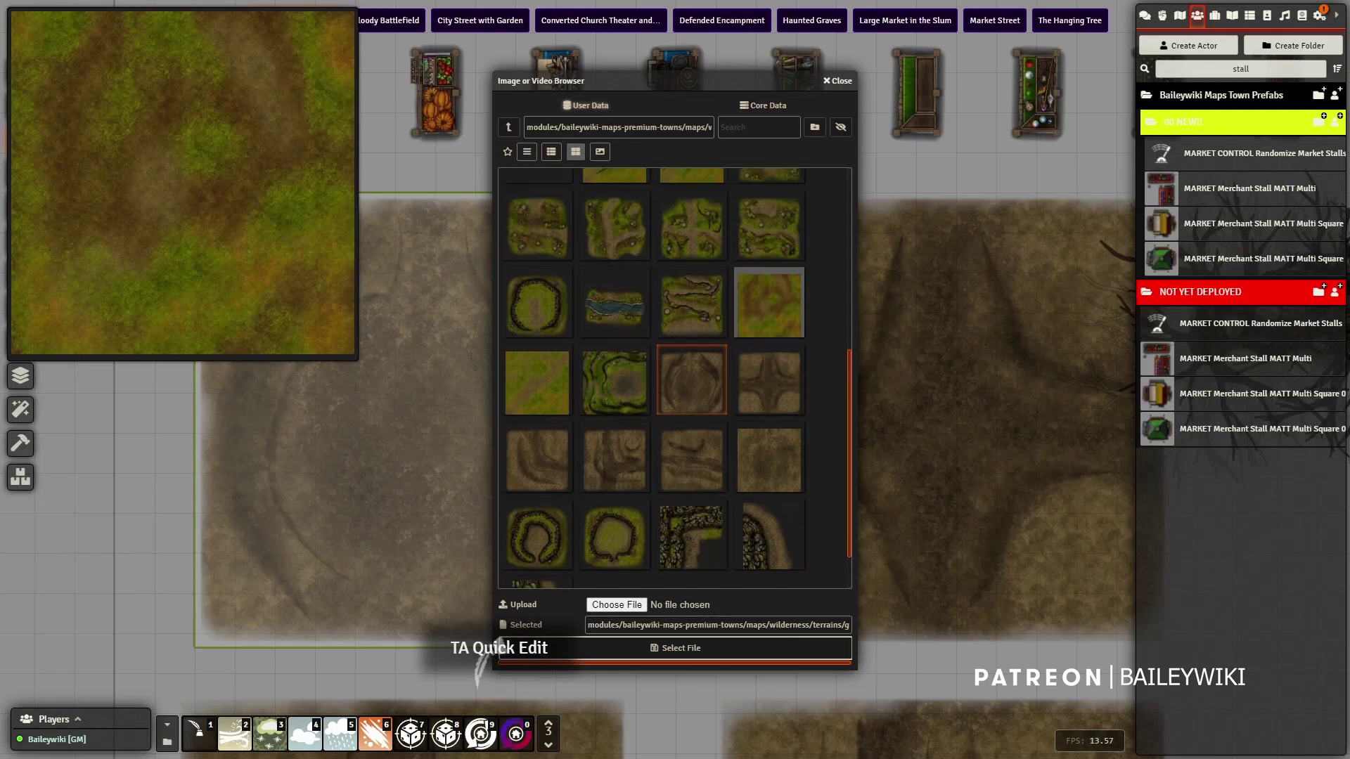
scroll(769, 302, up, 8)
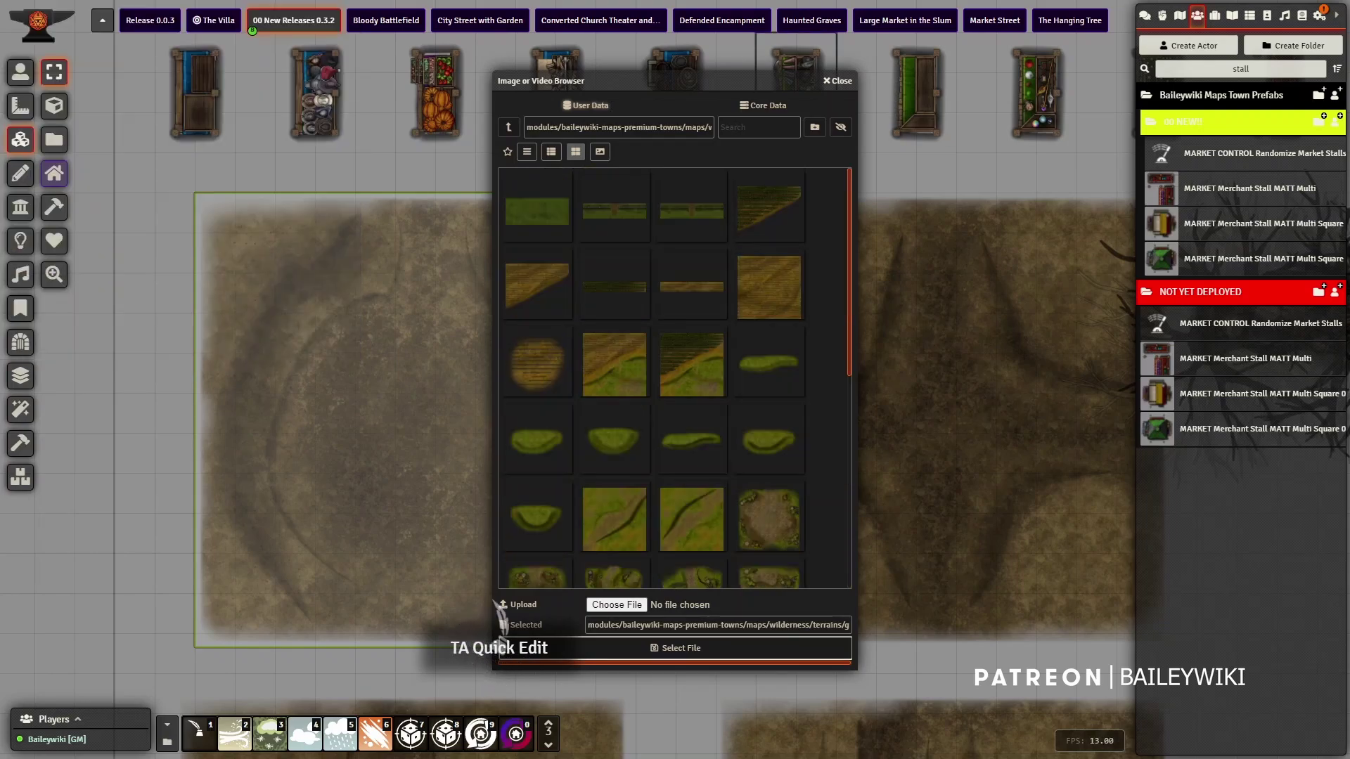
click(841, 81)
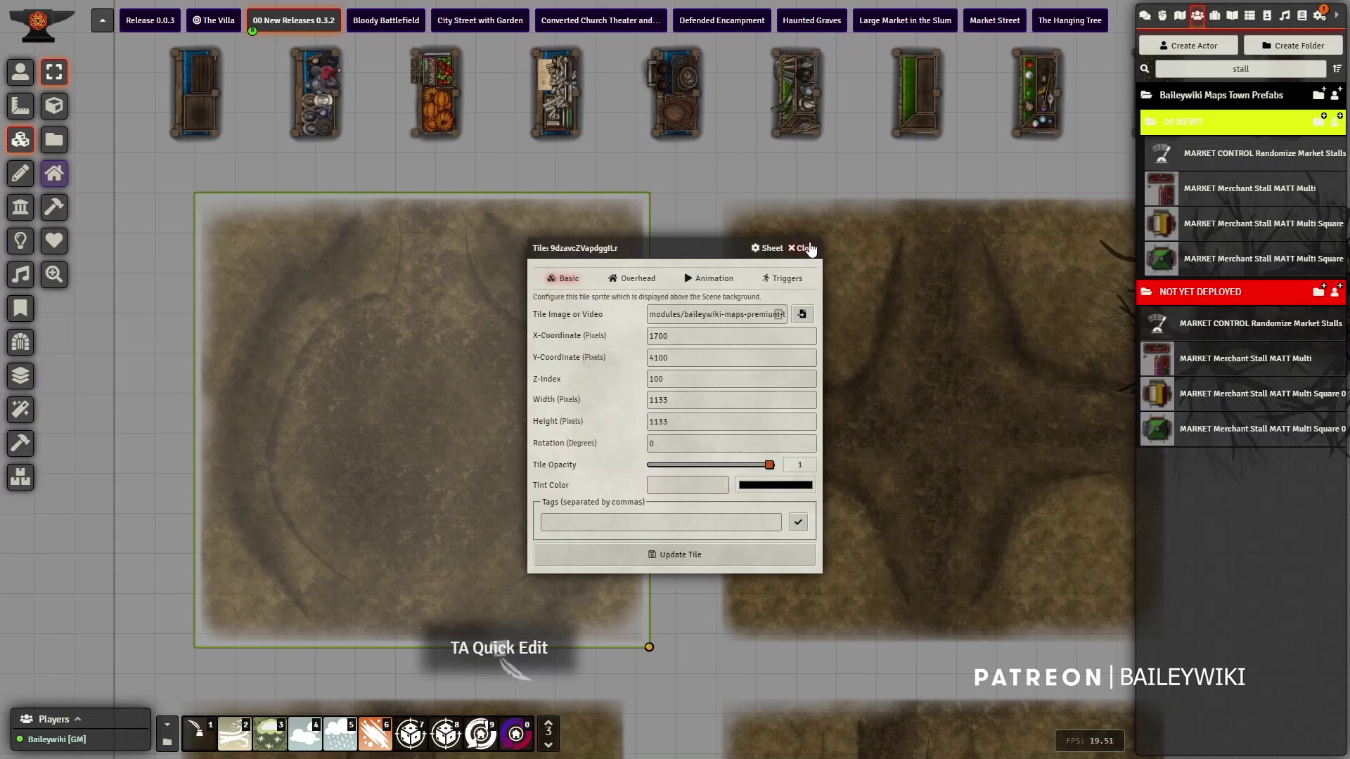
click(810, 249)
Search the actors for "web" and inspect the full name on the WILDERNESS Tree 01 Multi Snowy Webs Dead sheet.
scroll(757, 508, down, 2)
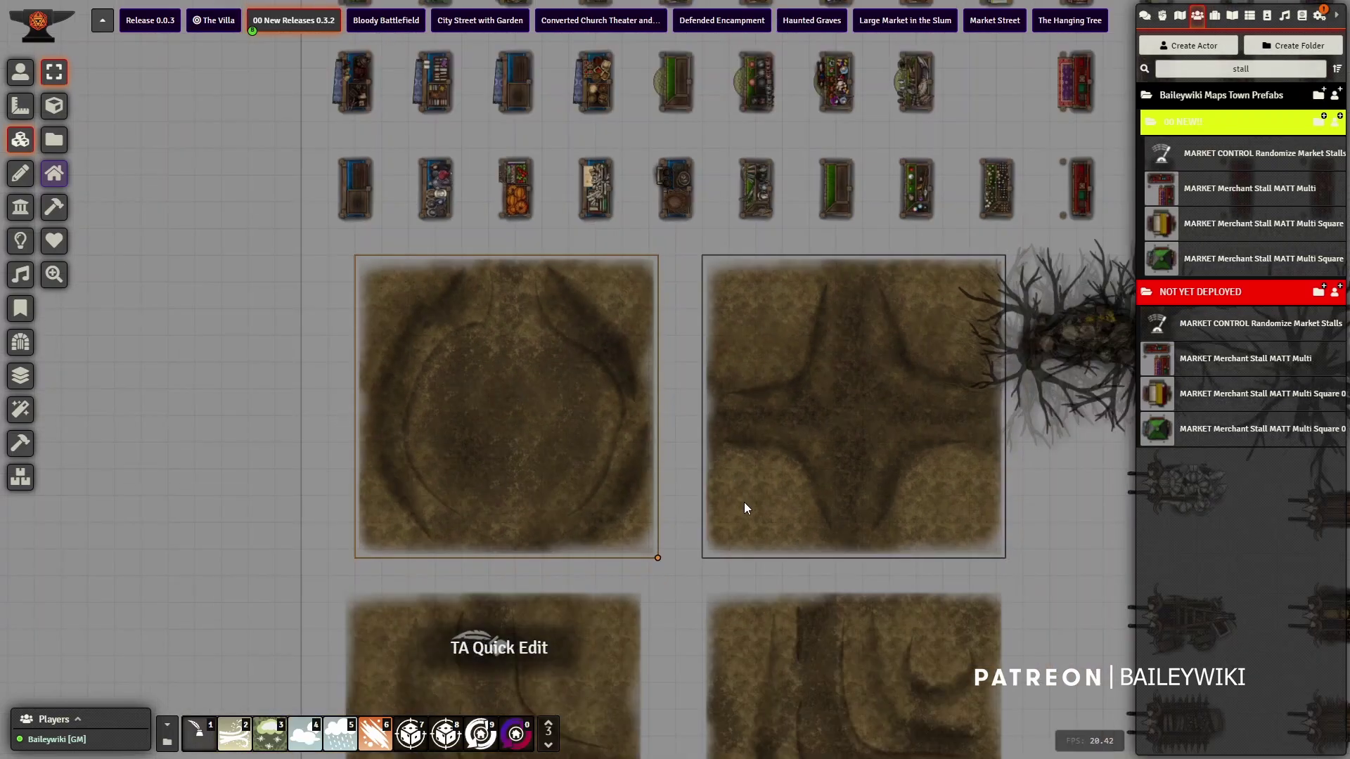
scroll(744, 502, down, 5)
drag(754, 523, 446, 478)
scroll(613, 444, up, 8)
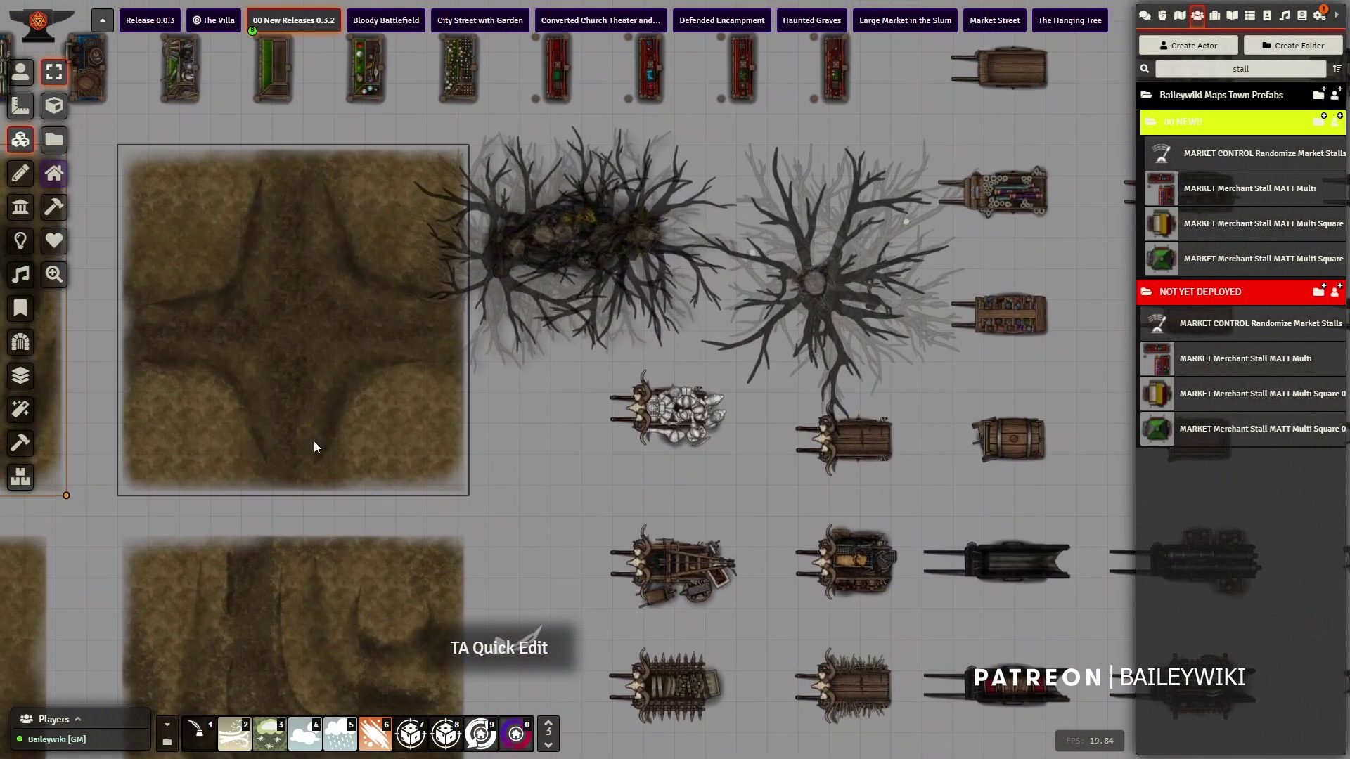
drag(314, 440, 225, 514)
double_click(1212, 68)
text(web)
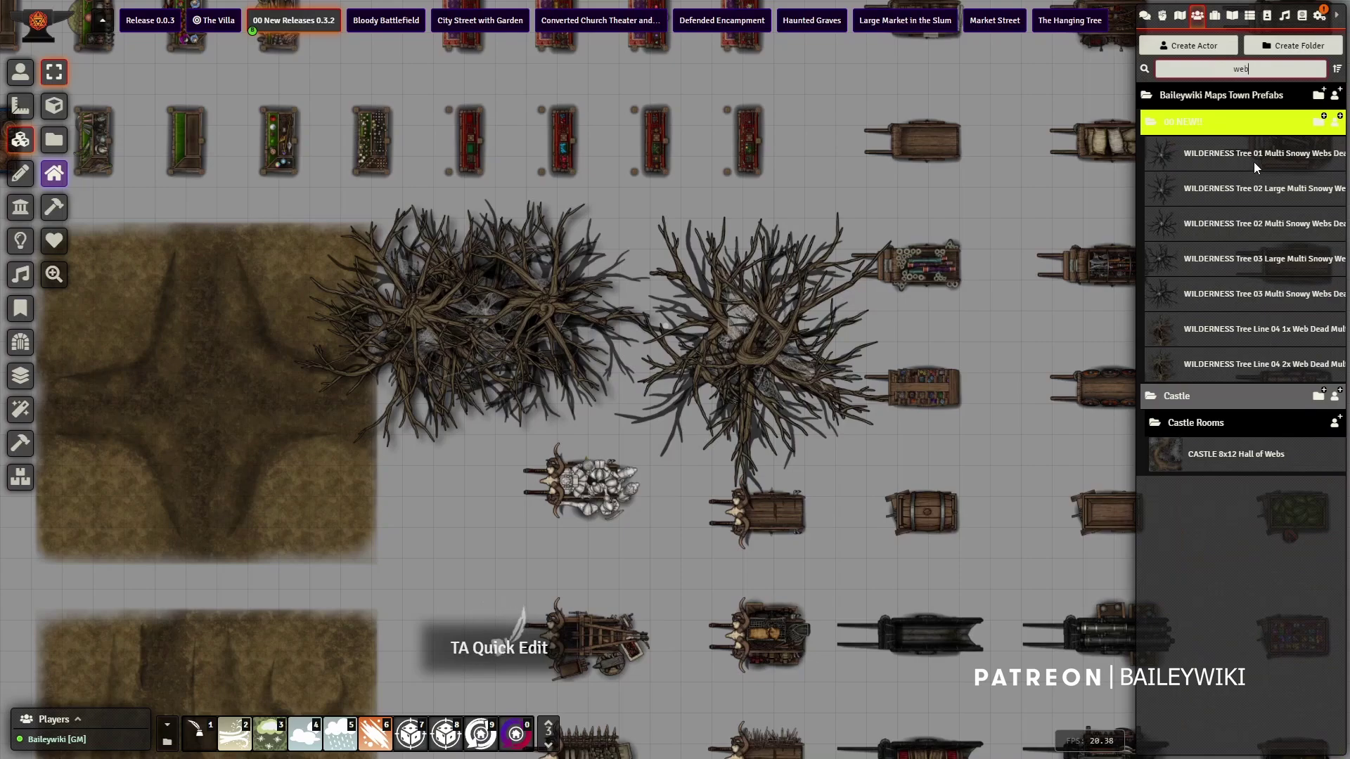
click(1236, 155)
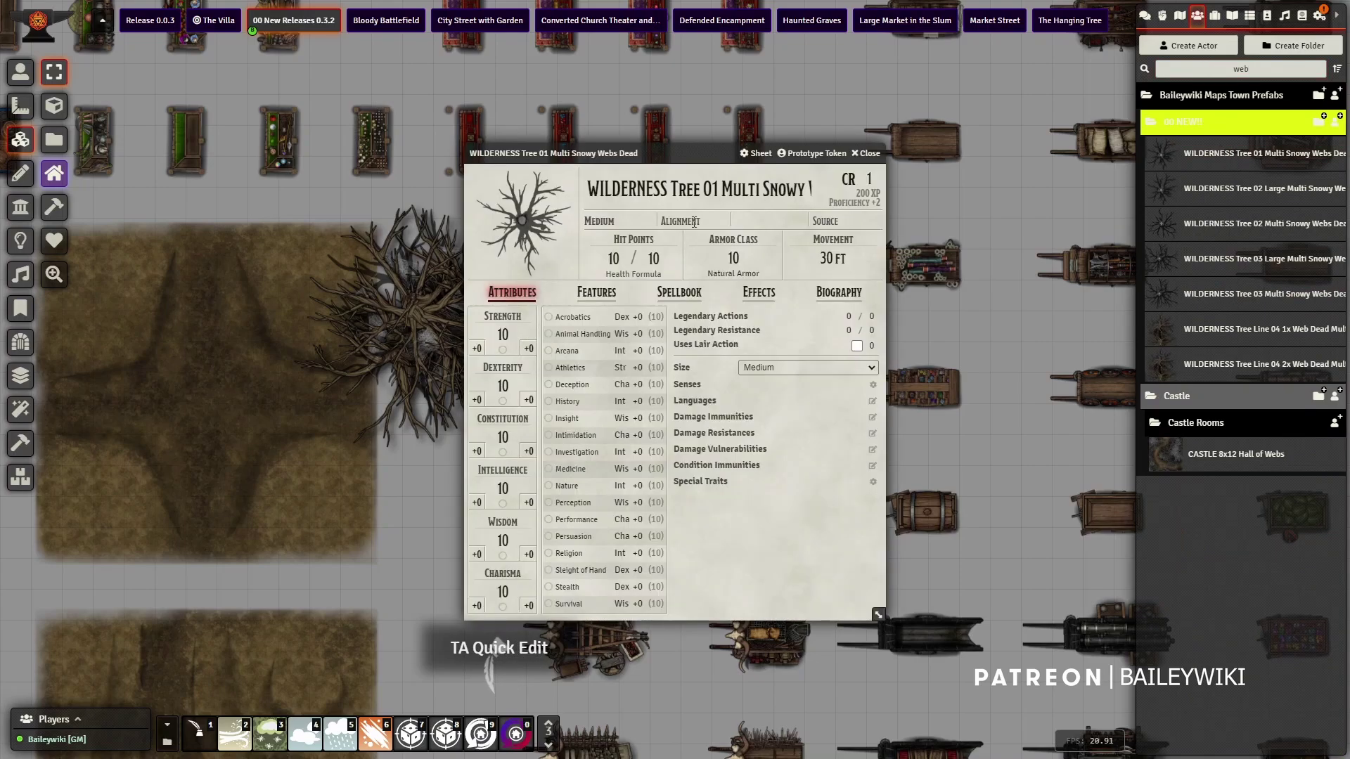
drag(589, 189, 757, 187)
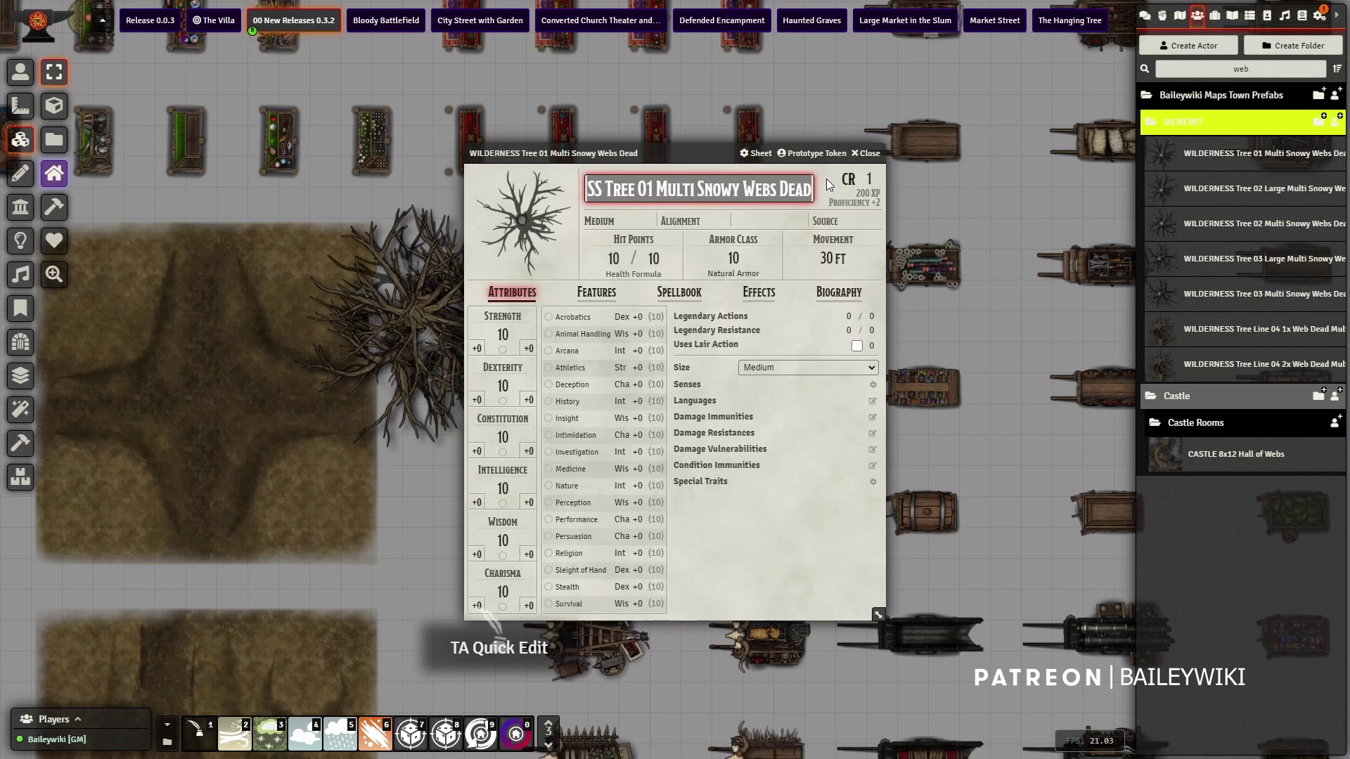
click(866, 153)
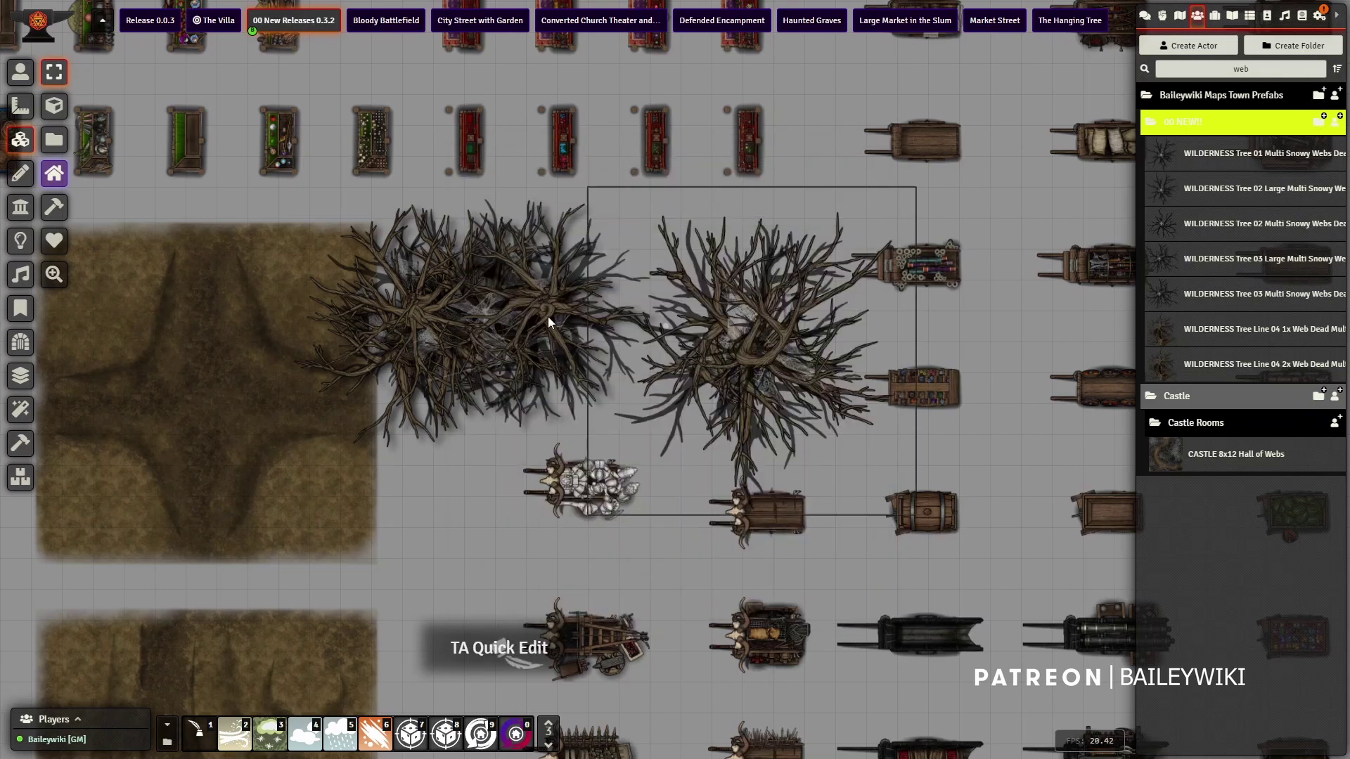
Select the webbed tree line, then cycle the single dead tree's tile through its snowy and bare images to the webbed one.
scroll(631, 239, up, 2)
click(432, 260)
right_click(432, 260)
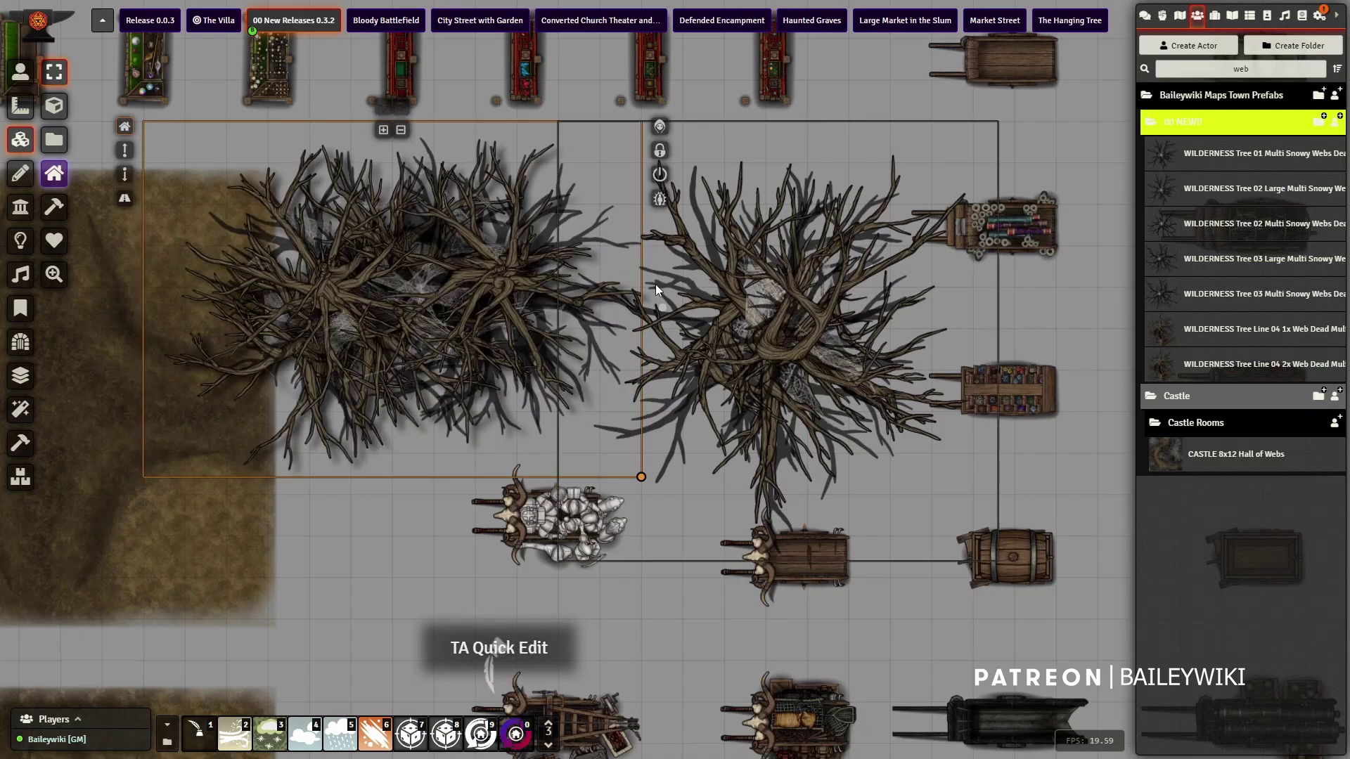
click(784, 281)
right_click(775, 225)
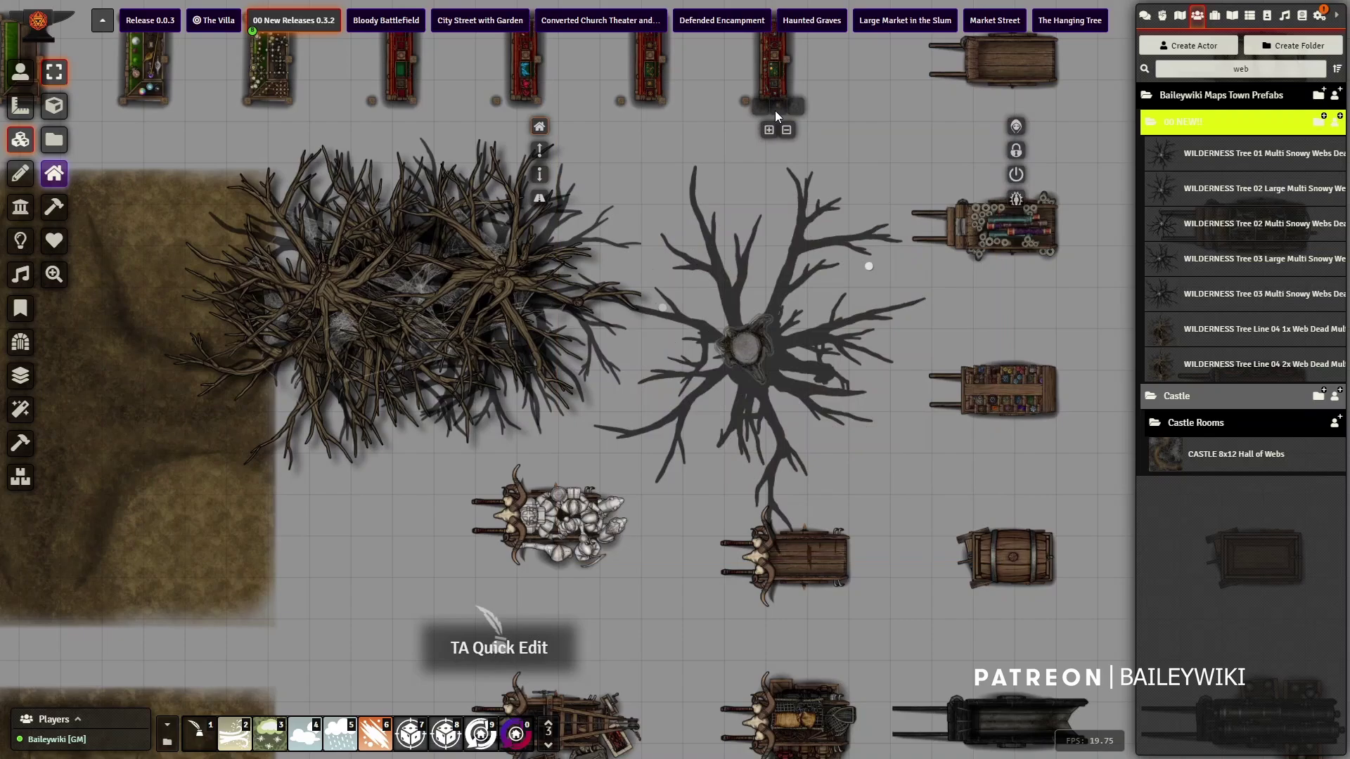
click(799, 106)
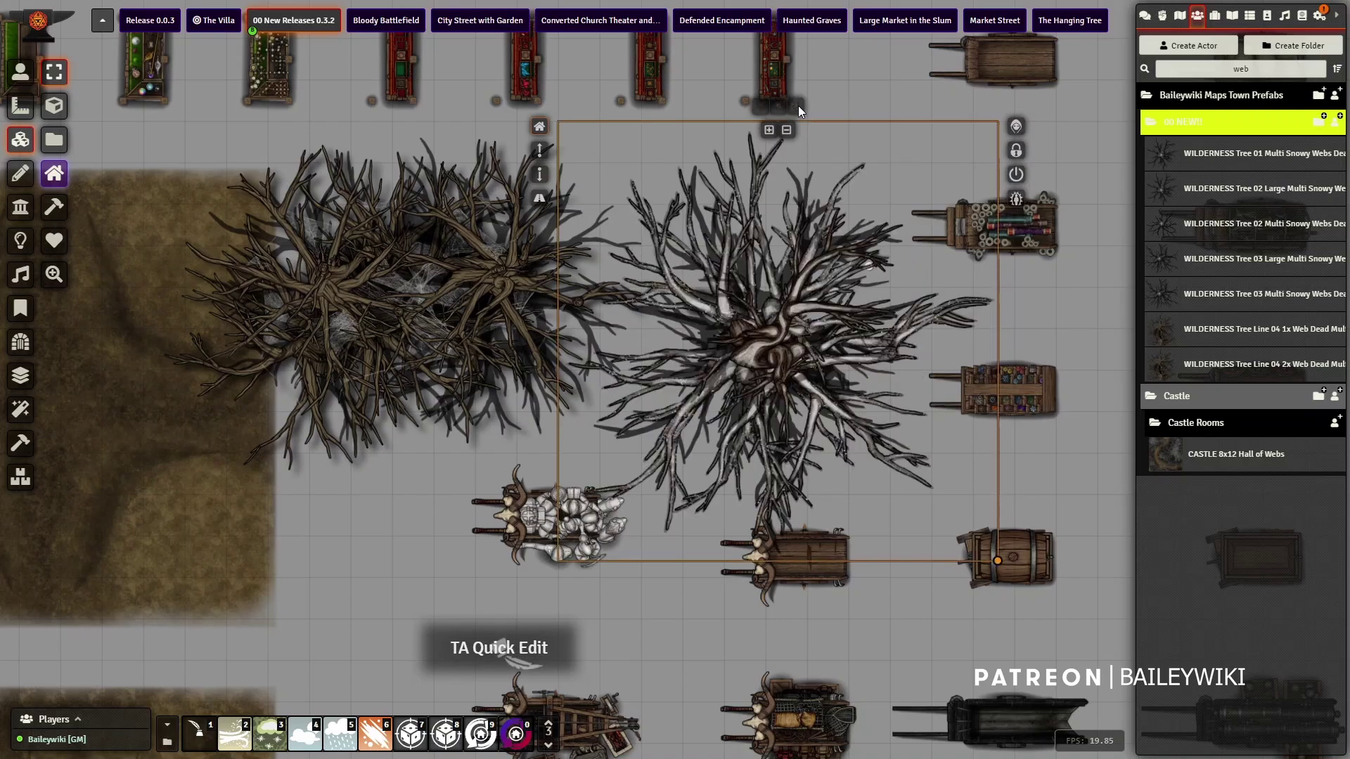
click(760, 107)
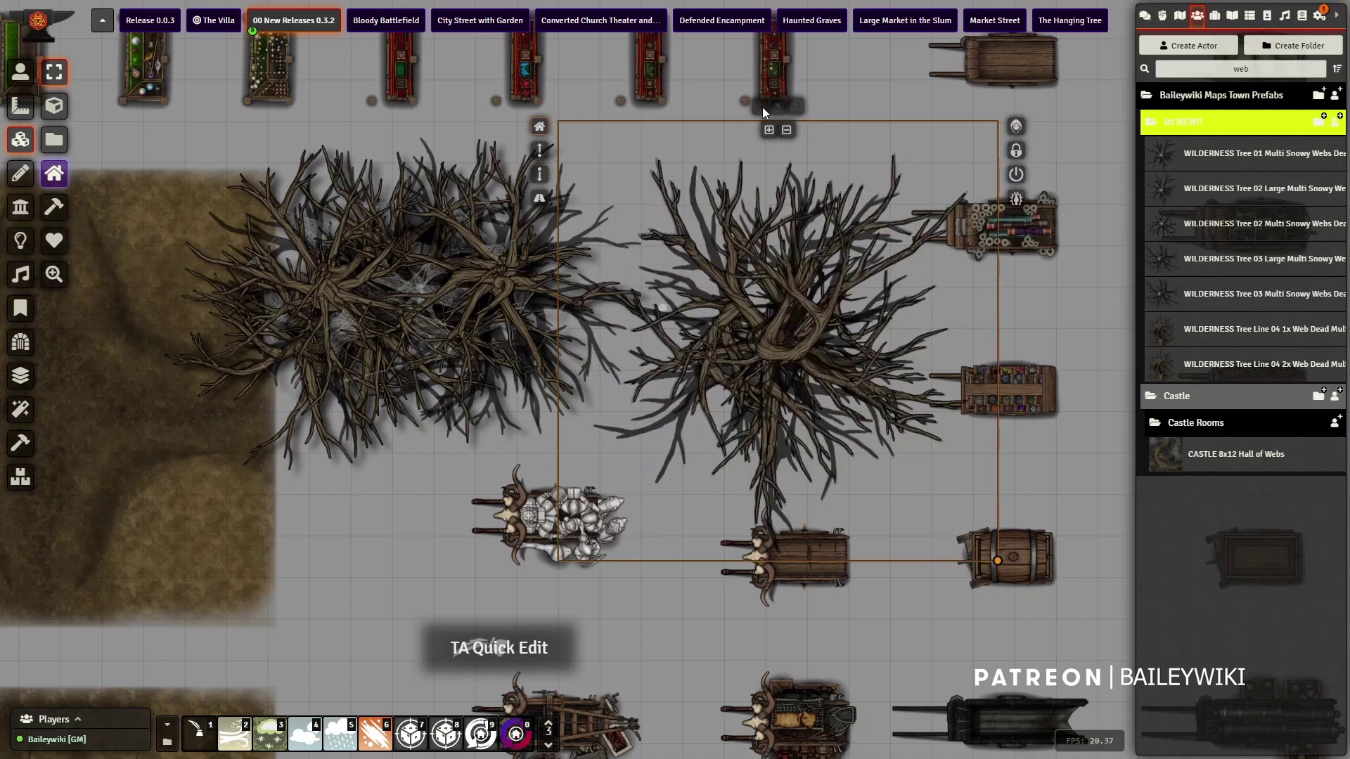
click(774, 109)
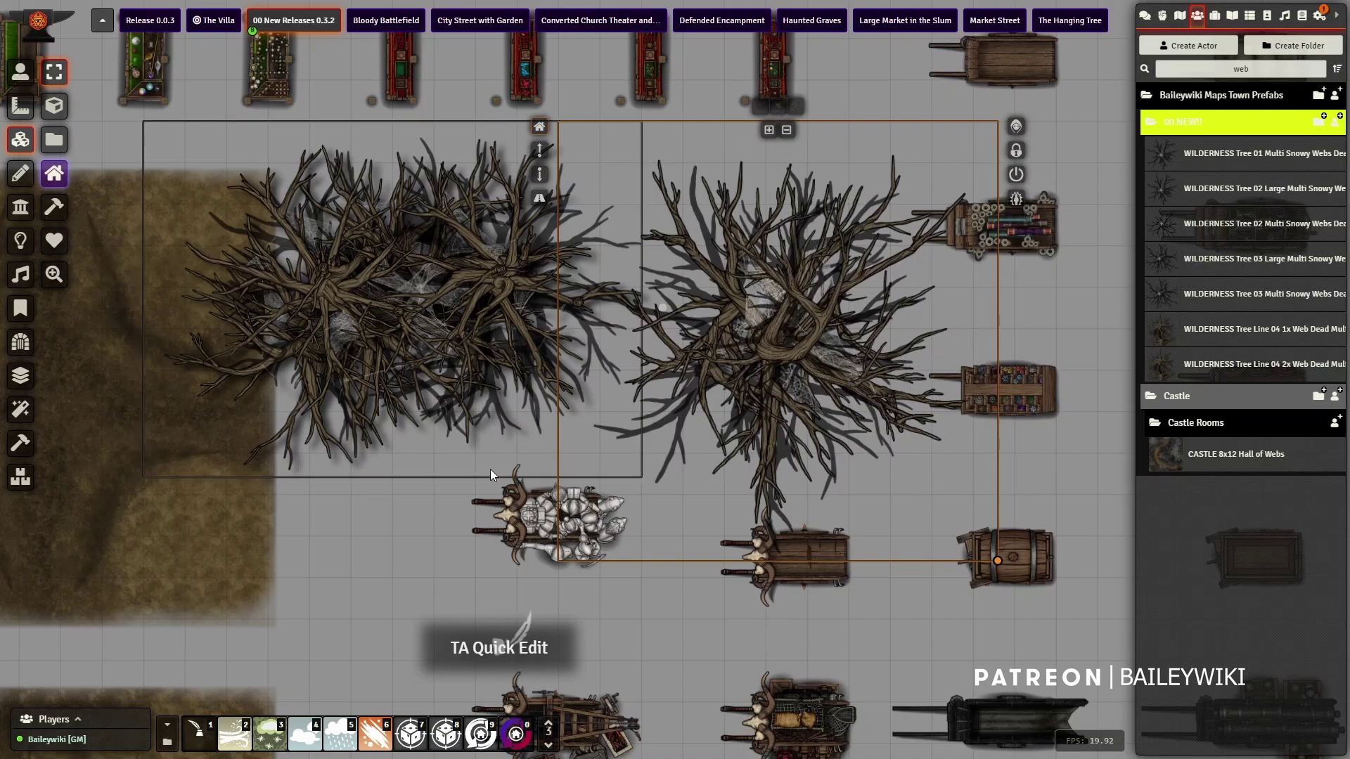
Activate the token layer, search the actors for "vis" and place the test with vision token under the single webbed tree.
click(21, 73)
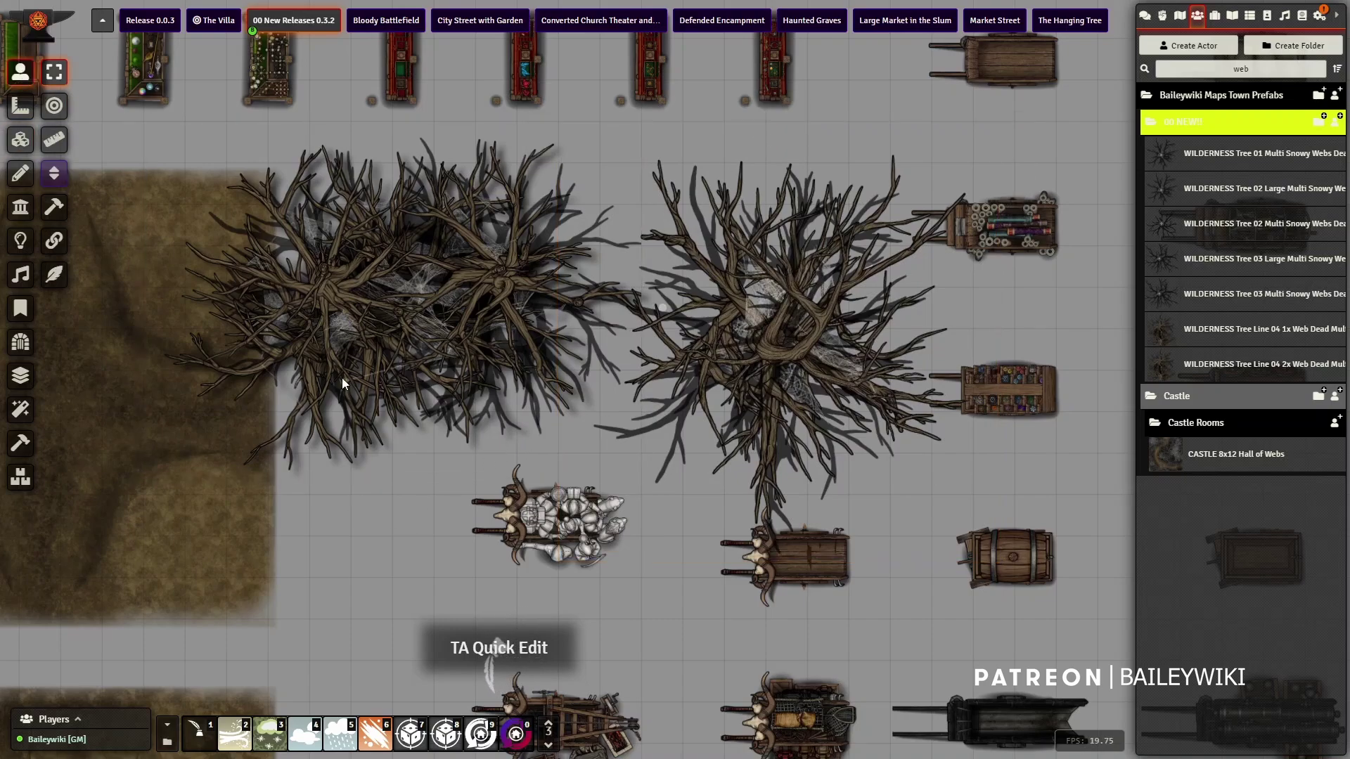
scroll(437, 470, up, 2)
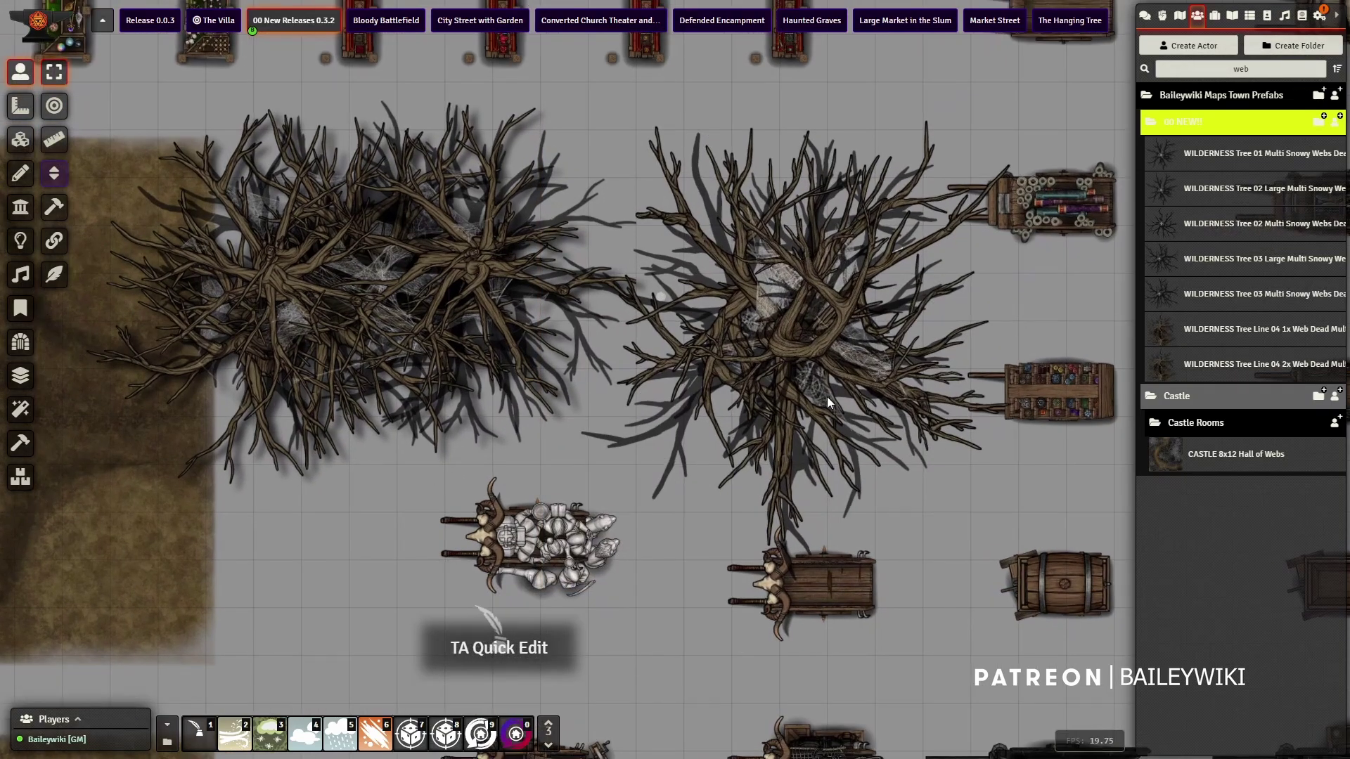
click(199, 733)
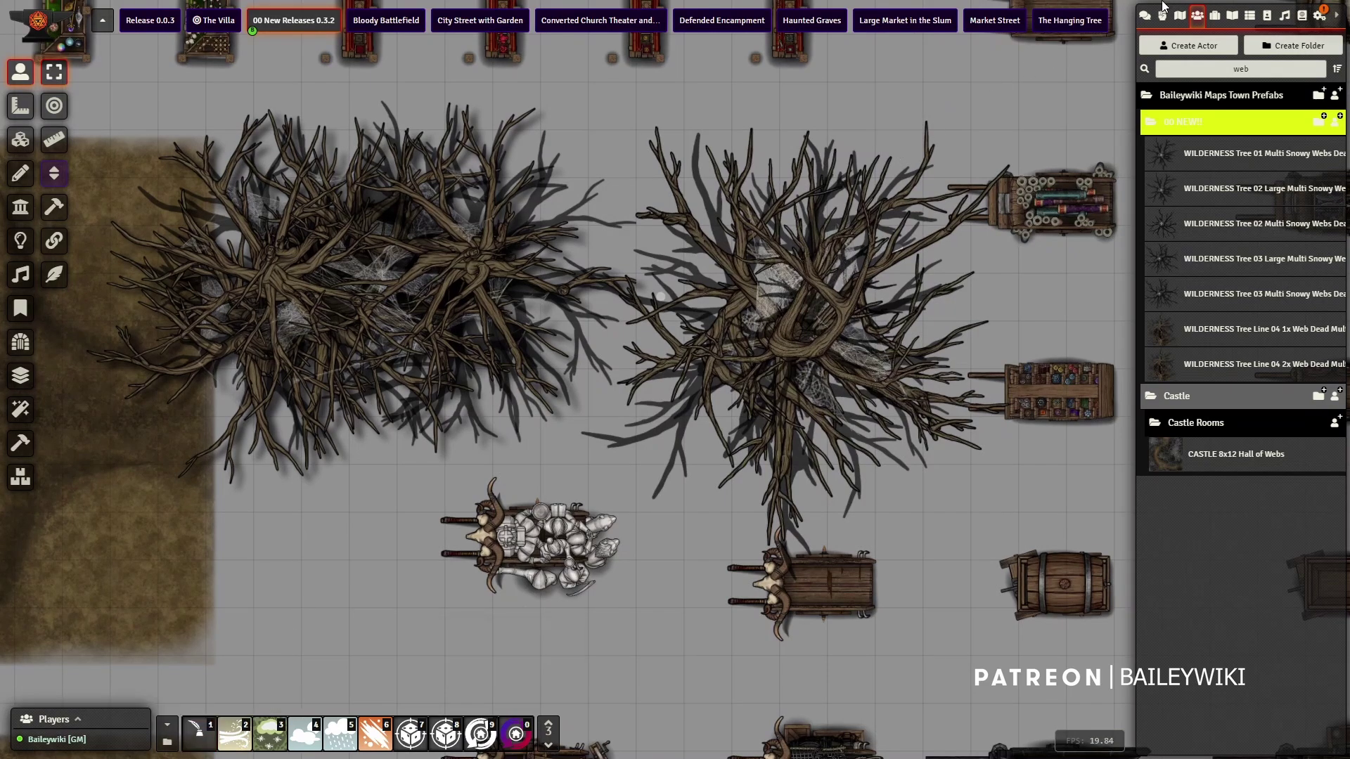
click(1176, 65)
text(vis)
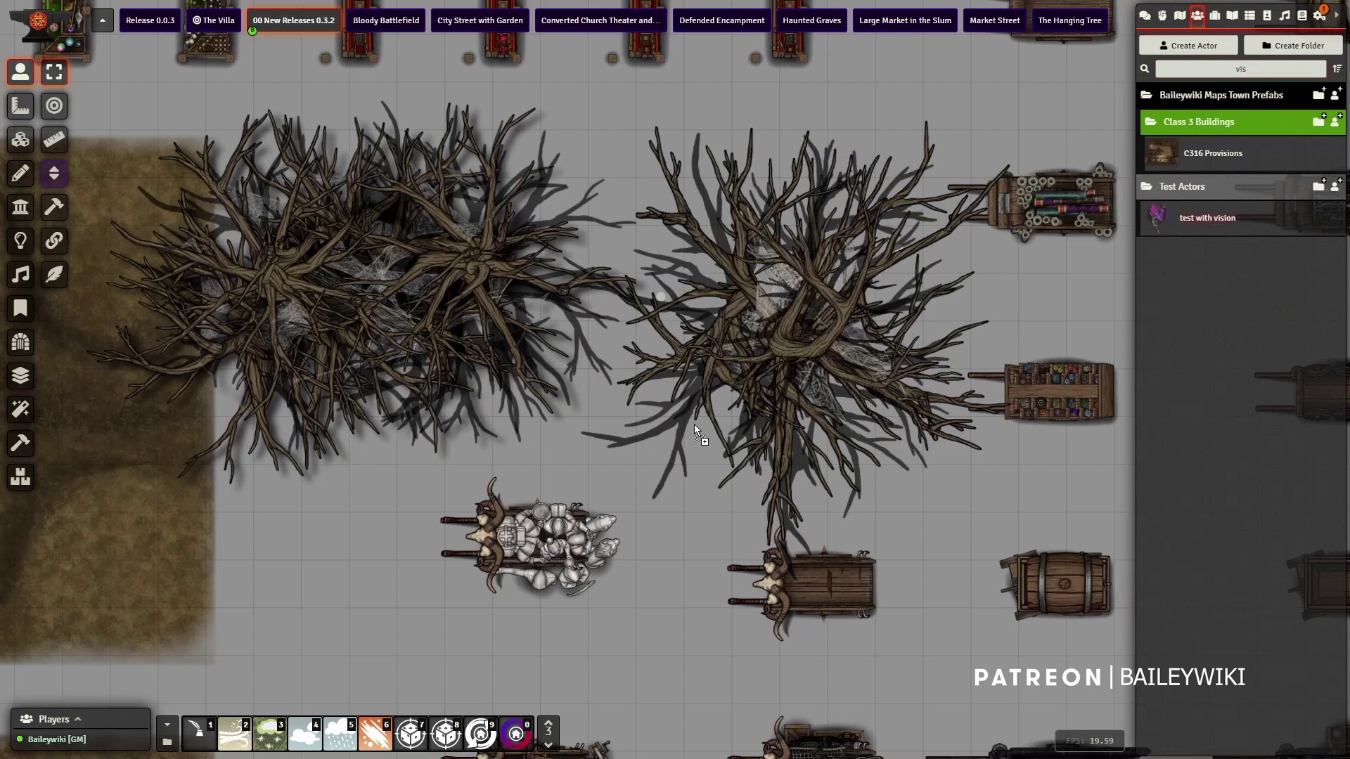
click(710, 409)
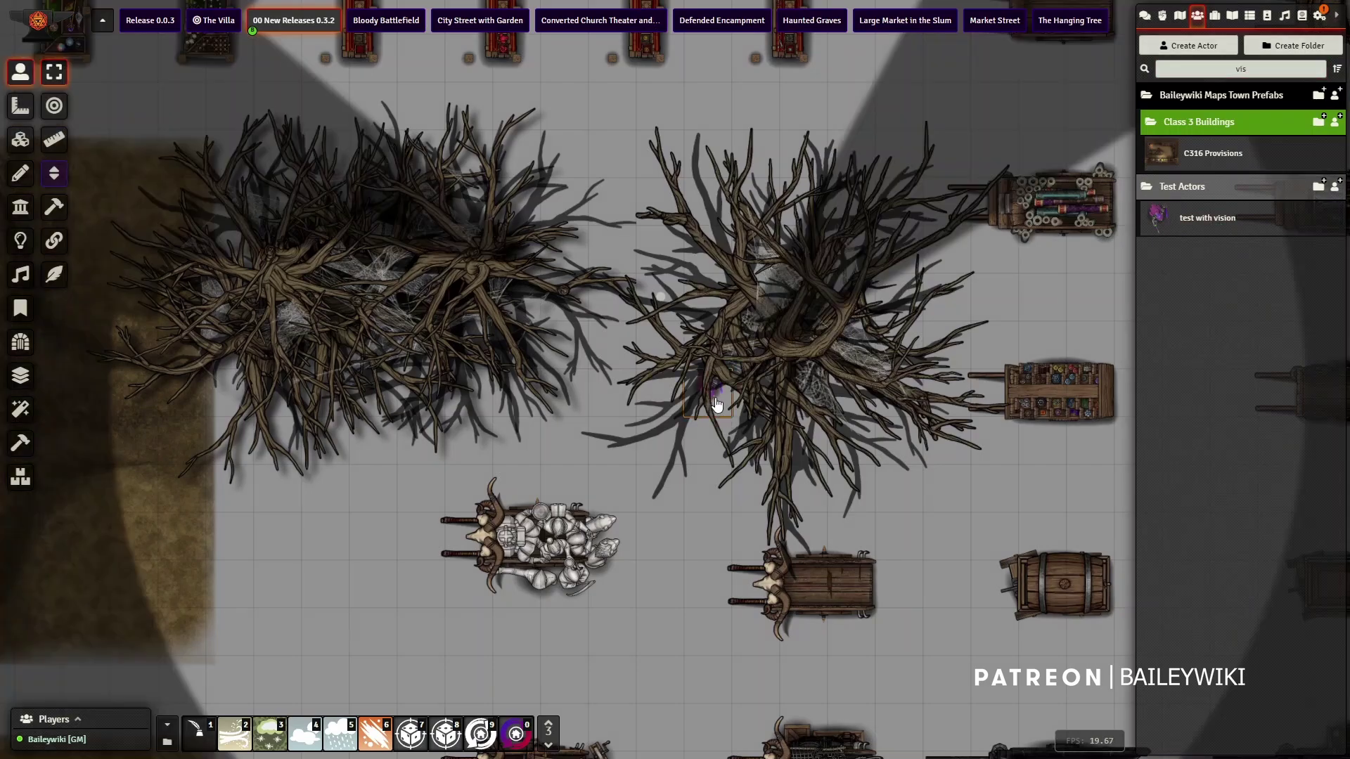
Move the test token around the webbed tree's trunk and down to the ox cart to check its vision, then delete it.
key(Up)
key(Up)
key(Up)
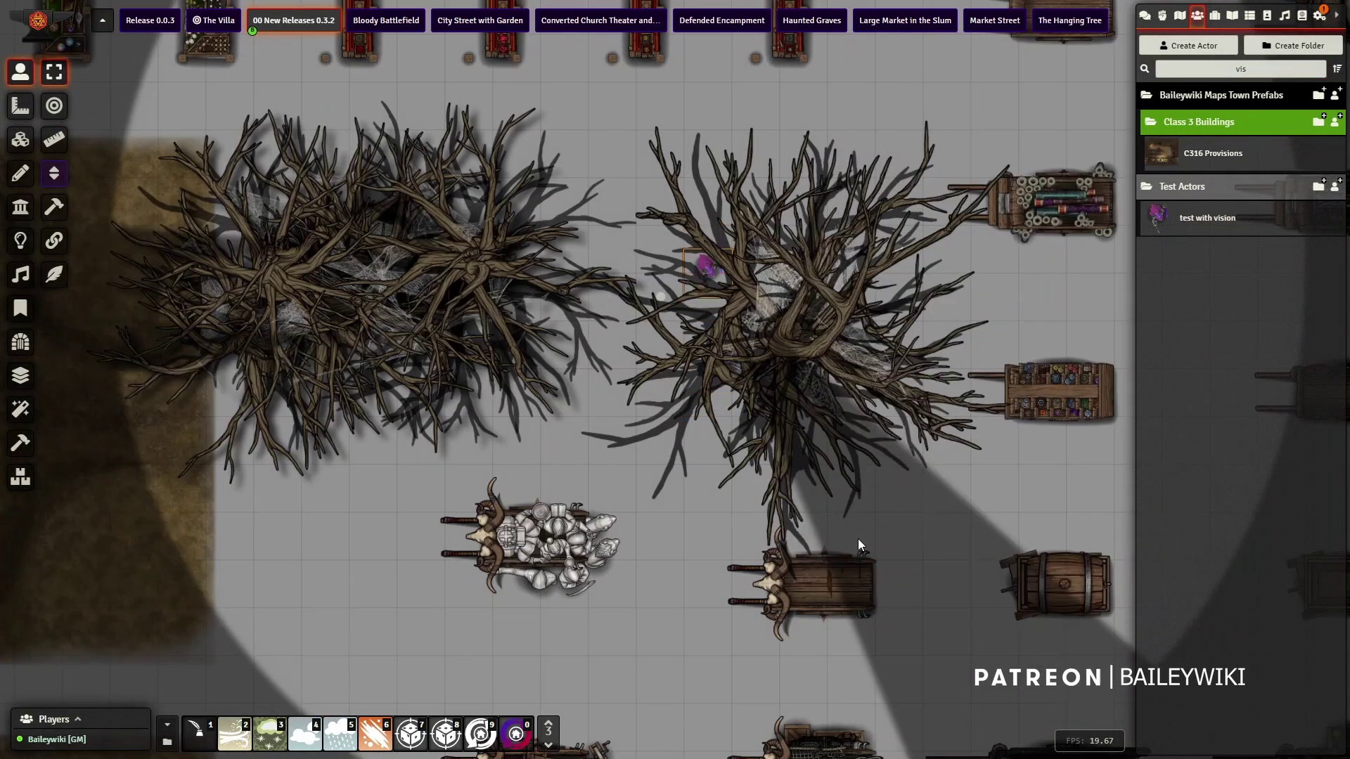
key(Left)
key(Left)
key(Left)
key(Down)
key(Down)
key(Down)
key(Down)
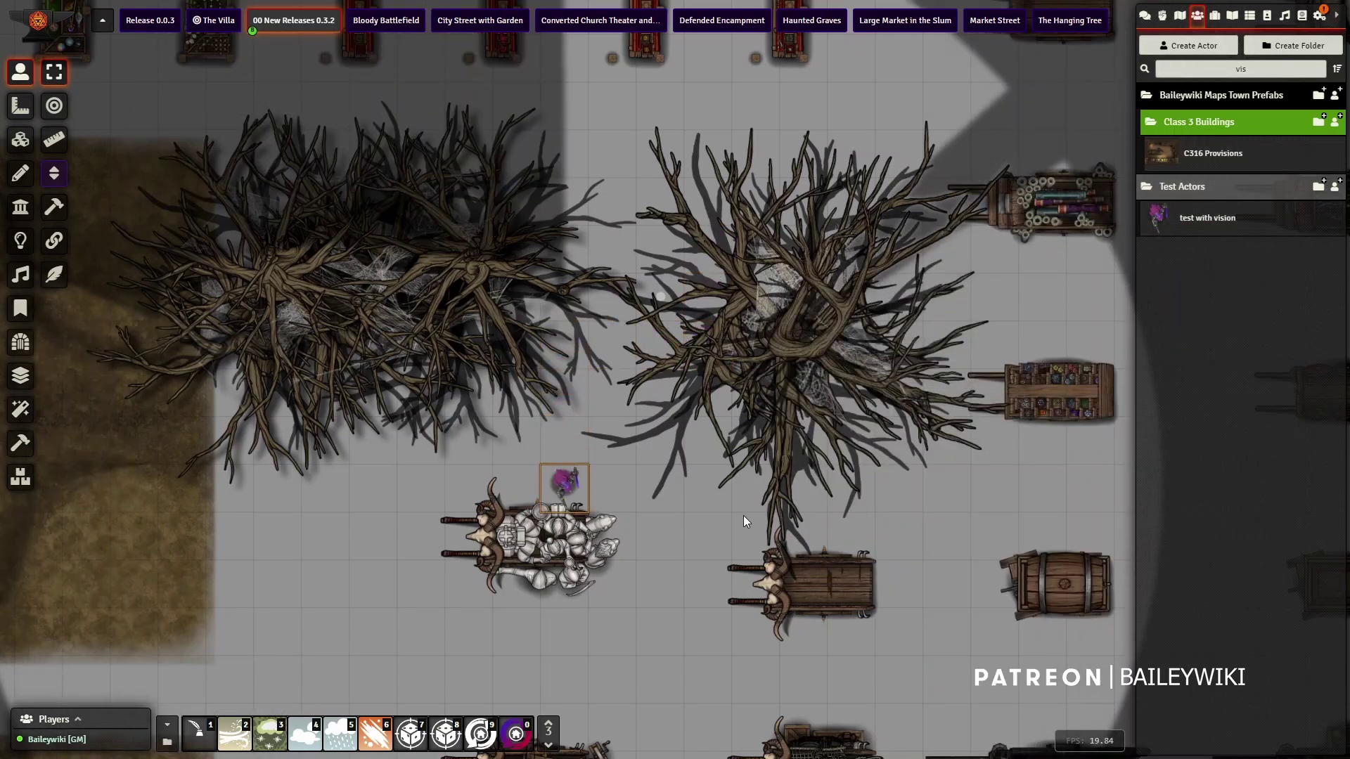
key(Delete)
Save the Bloody Battlefield scene's configuration and view that scene.
click(1180, 15)
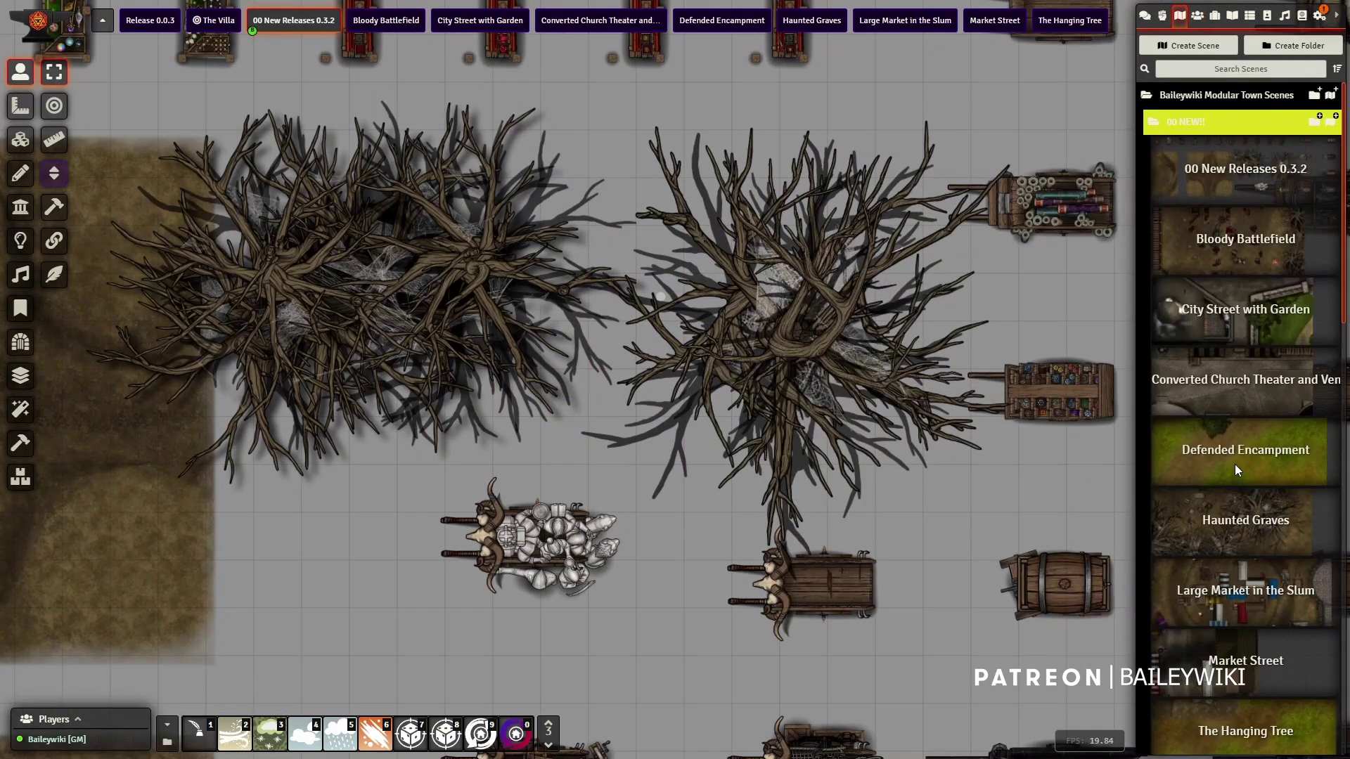
click(1219, 244)
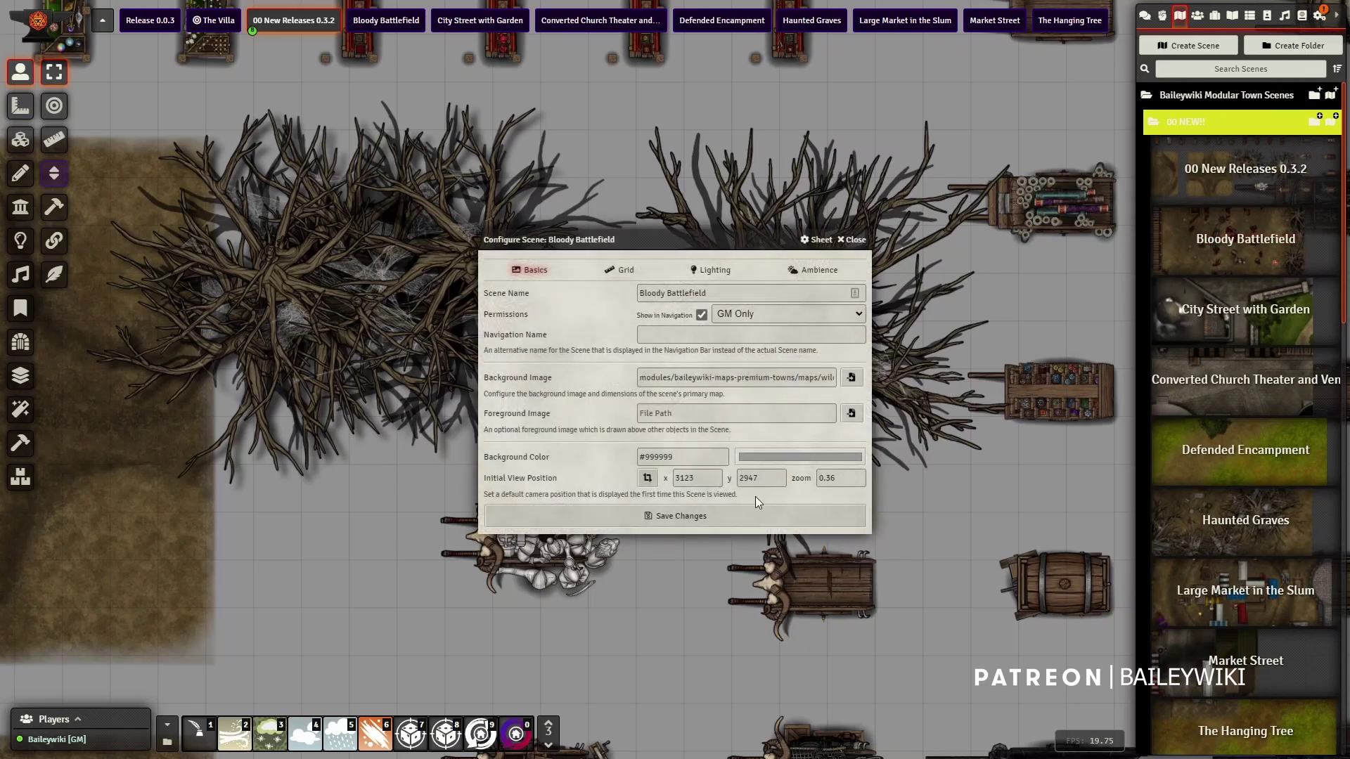
click(733, 525)
right_click(1229, 248)
click(1225, 289)
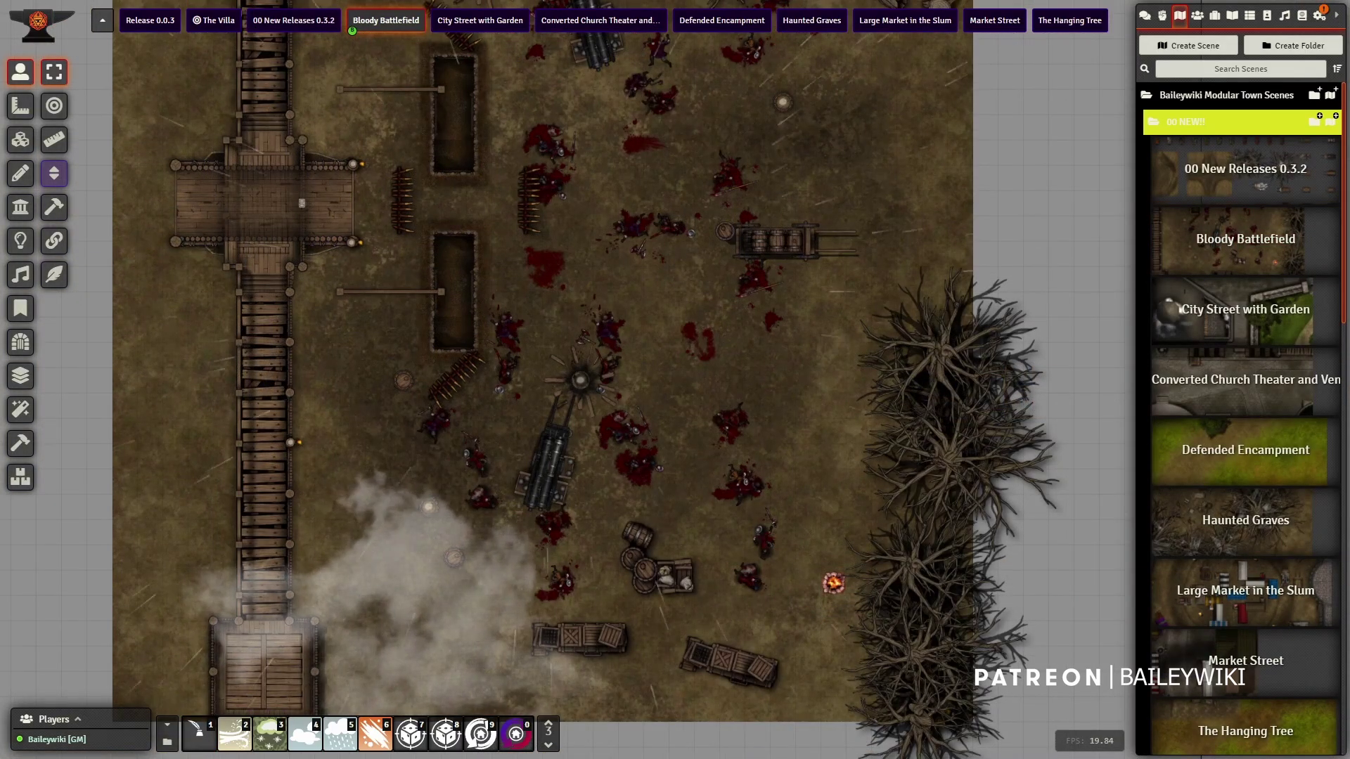
Look over the Bloody Battlefield's trenches, bodies, cannons and wagons, and set off the small round device southwest of the lower trench.
scroll(675, 380, up, 8)
scroll(675, 380, up, 6)
drag(672, 176, 666, 496)
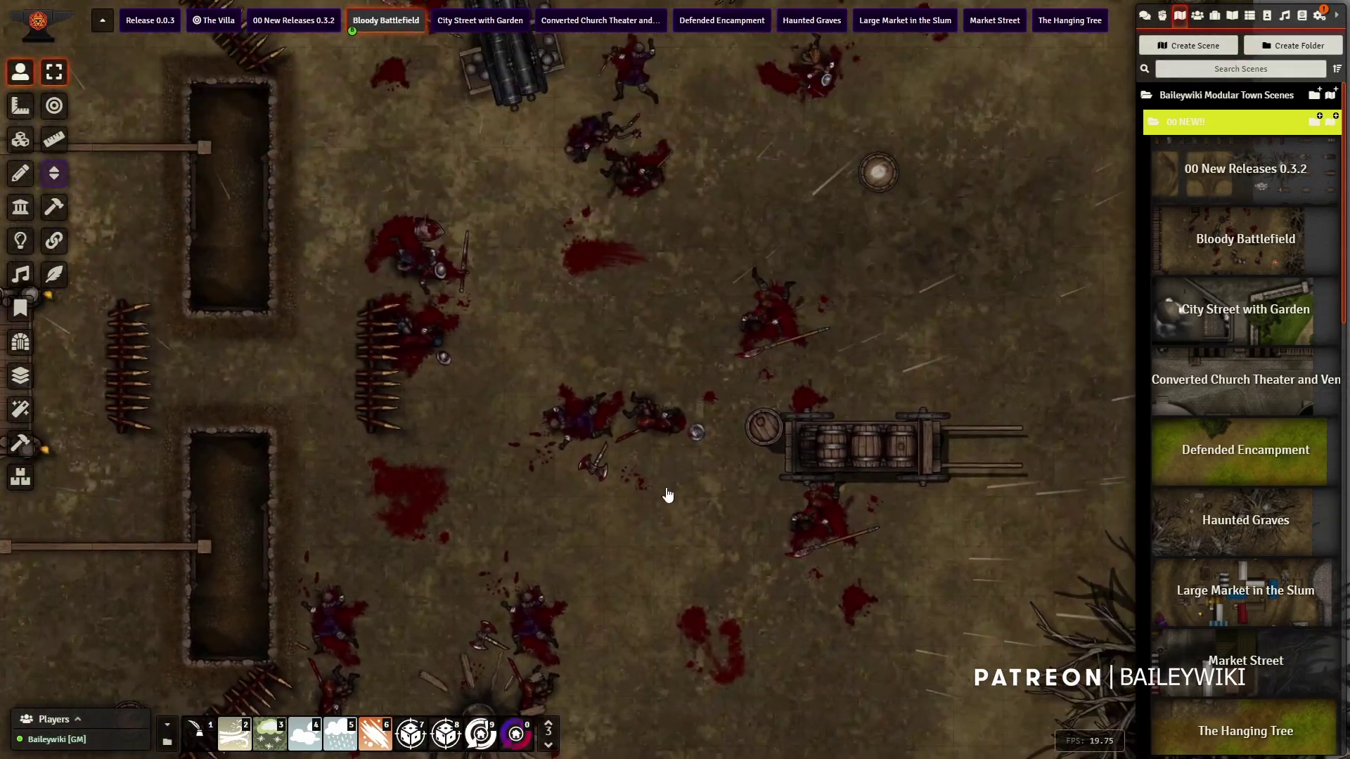
drag(490, 169, 648, 483)
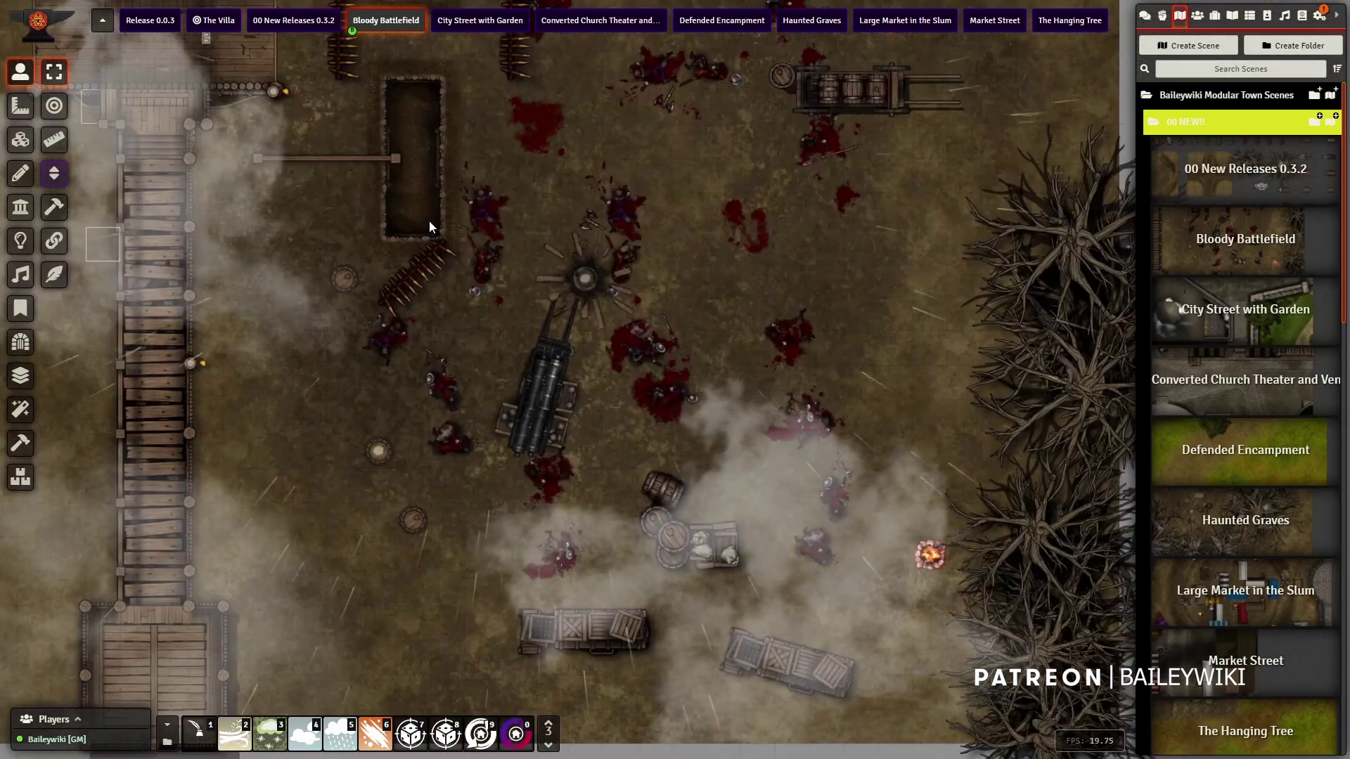
click(377, 452)
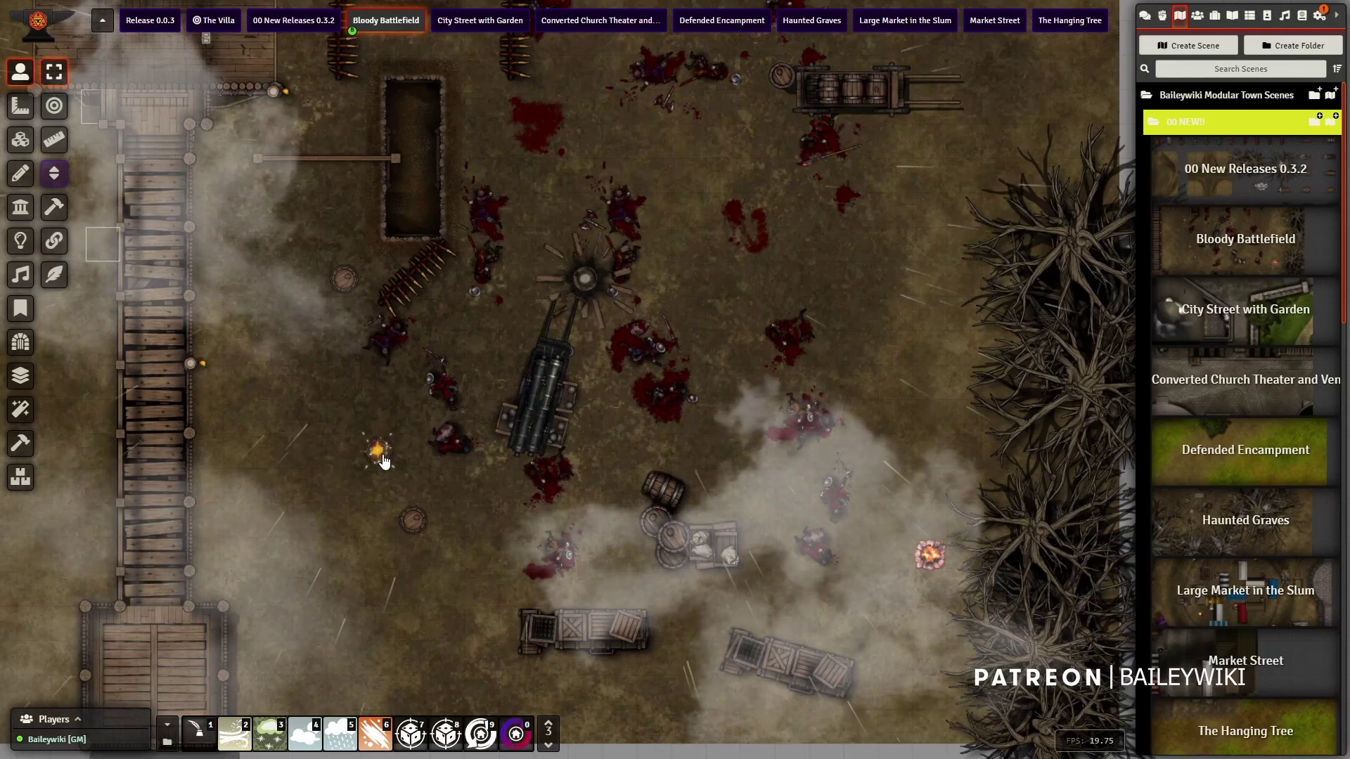
drag(455, 469, 534, 394)
scroll(534, 395, up, 7)
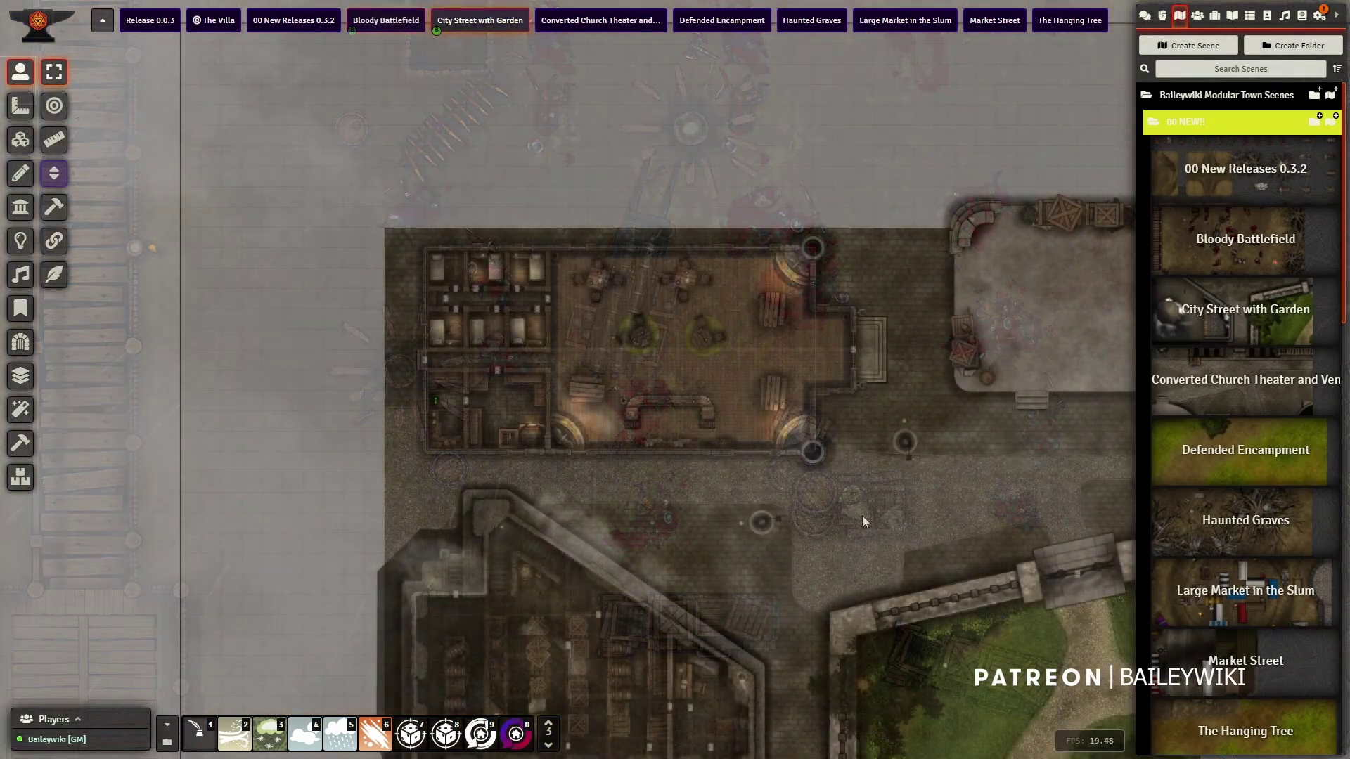
Look over the City Street with Garden scene, from its buildings and raised terrace to the walled garden.
drag(862, 516, 605, 373)
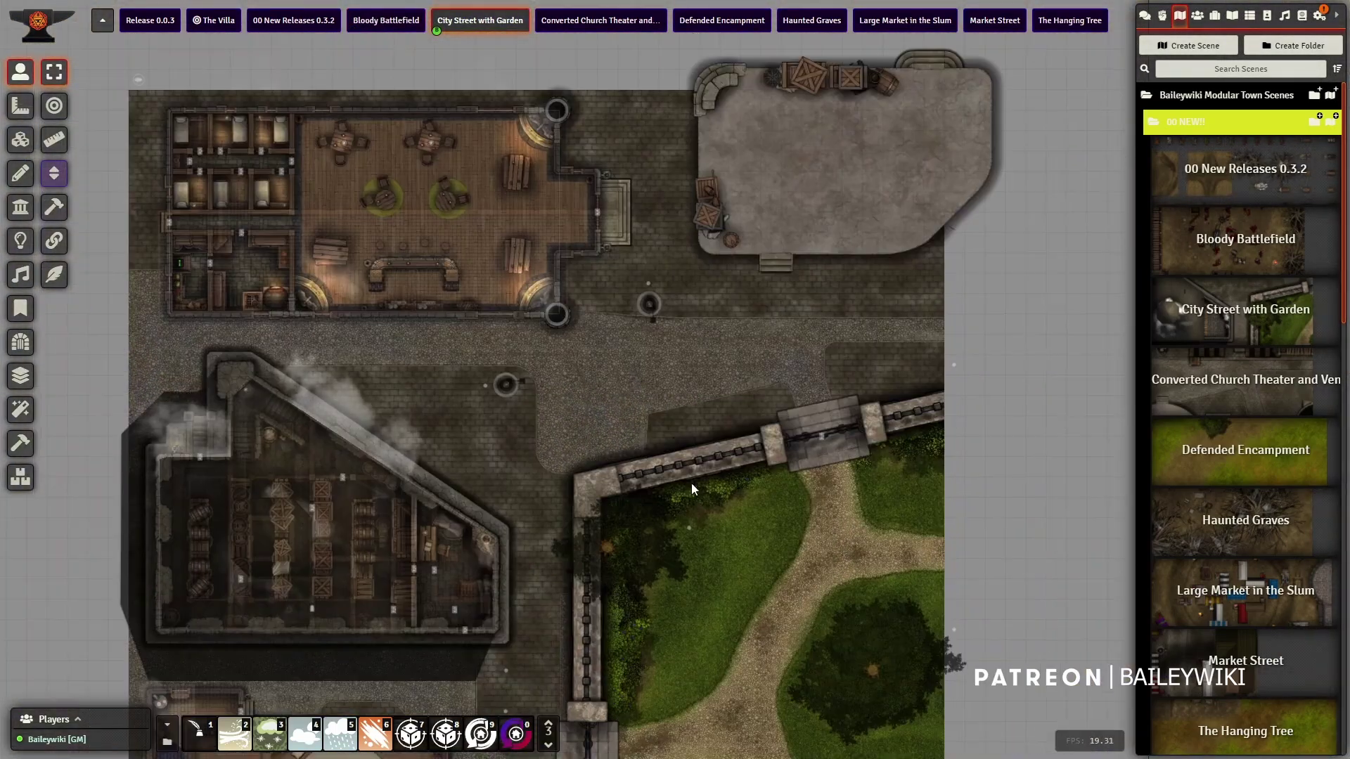
drag(690, 483, 601, 360)
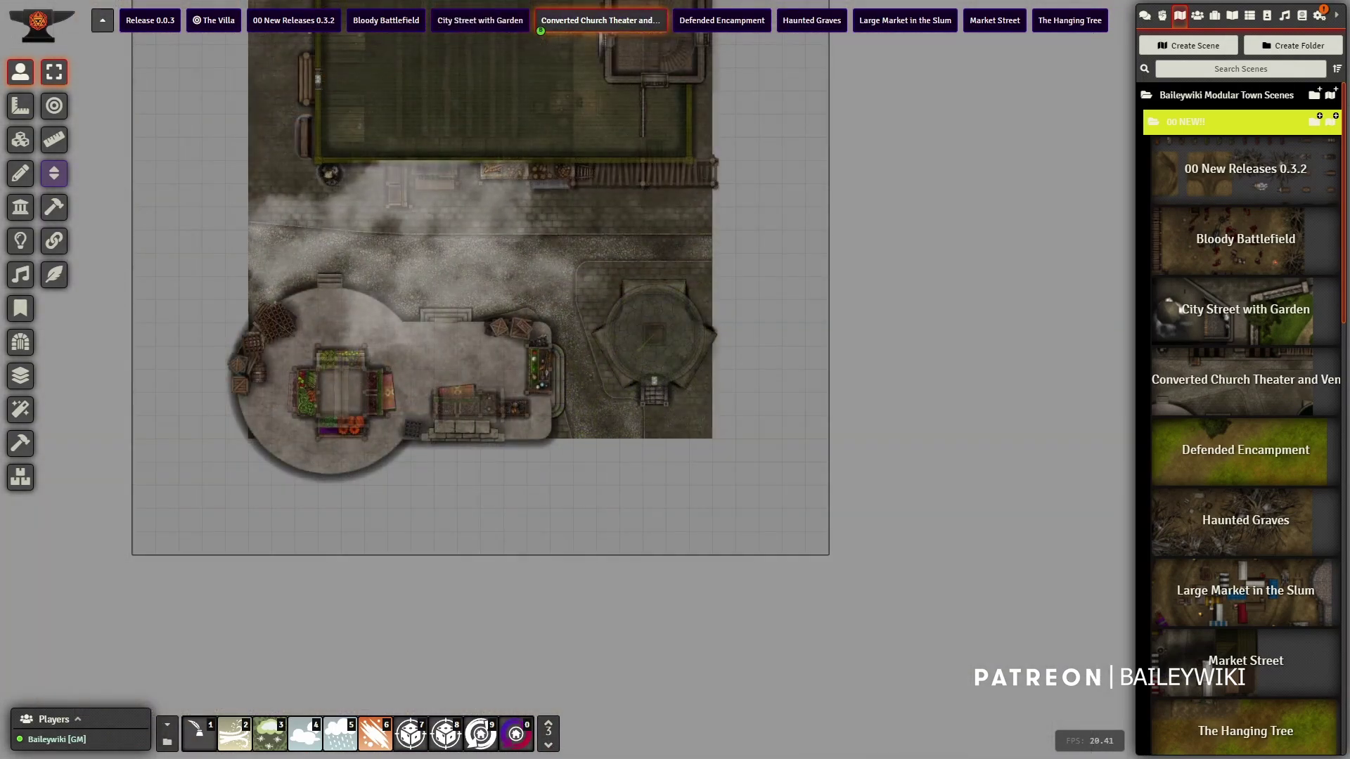
Open the levels tool for the converted church theater scene and view its floors from 0–9 up to the 60–66 level.
scroll(482, 386, up, 5)
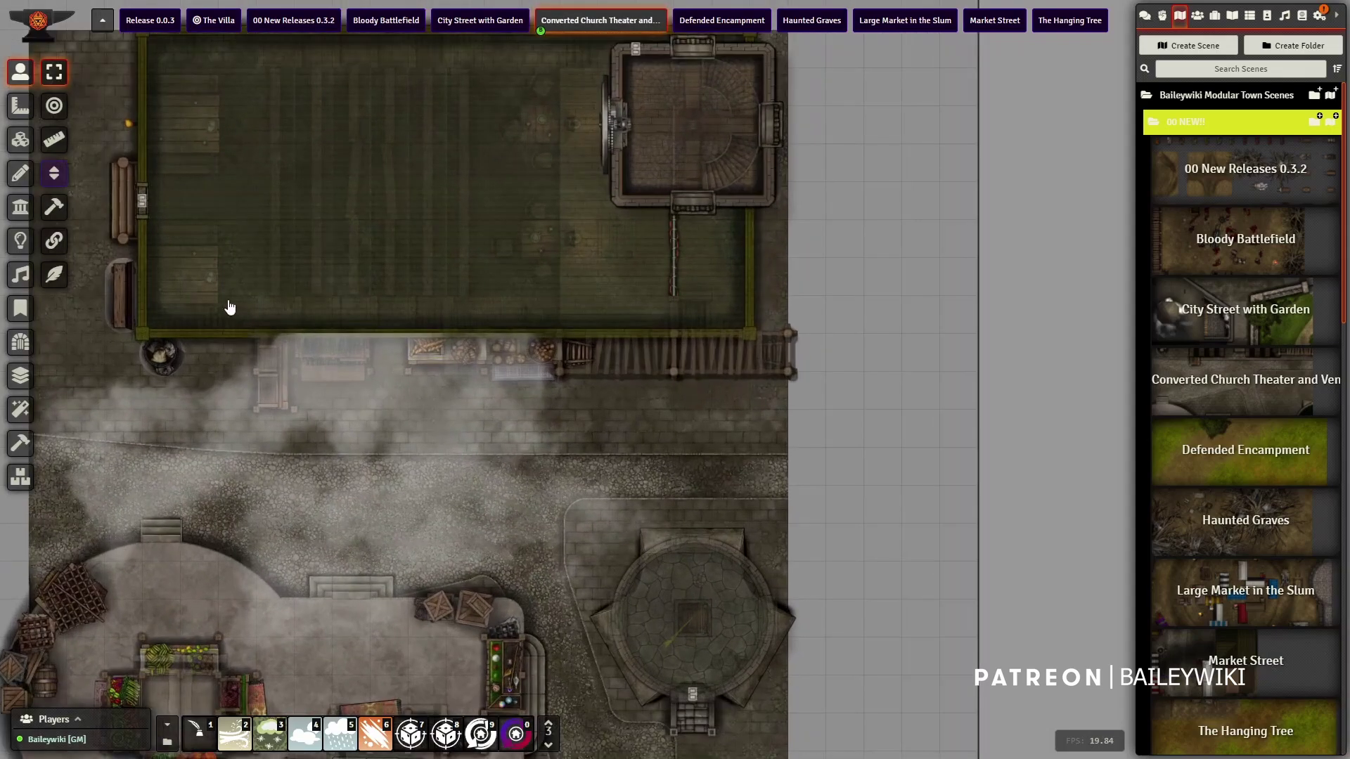
click(21, 139)
click(20, 375)
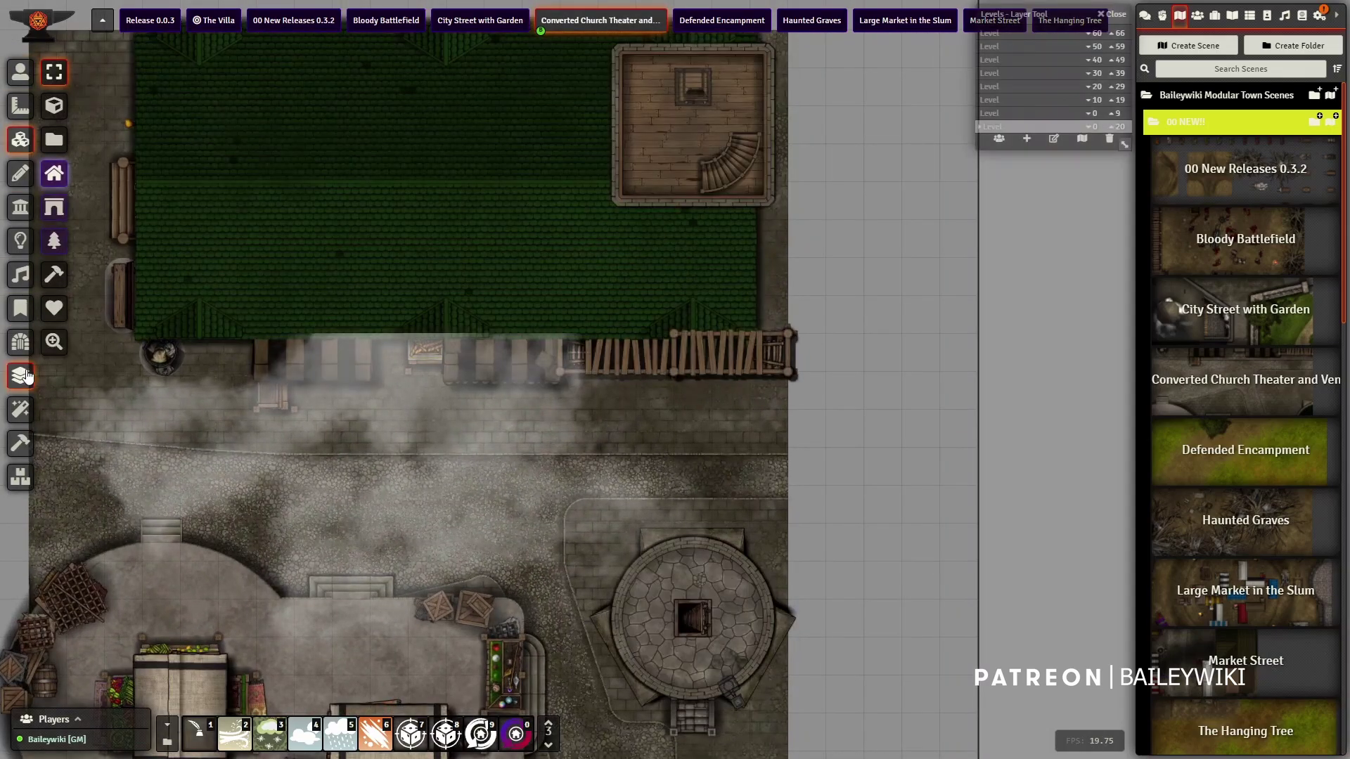
click(1008, 112)
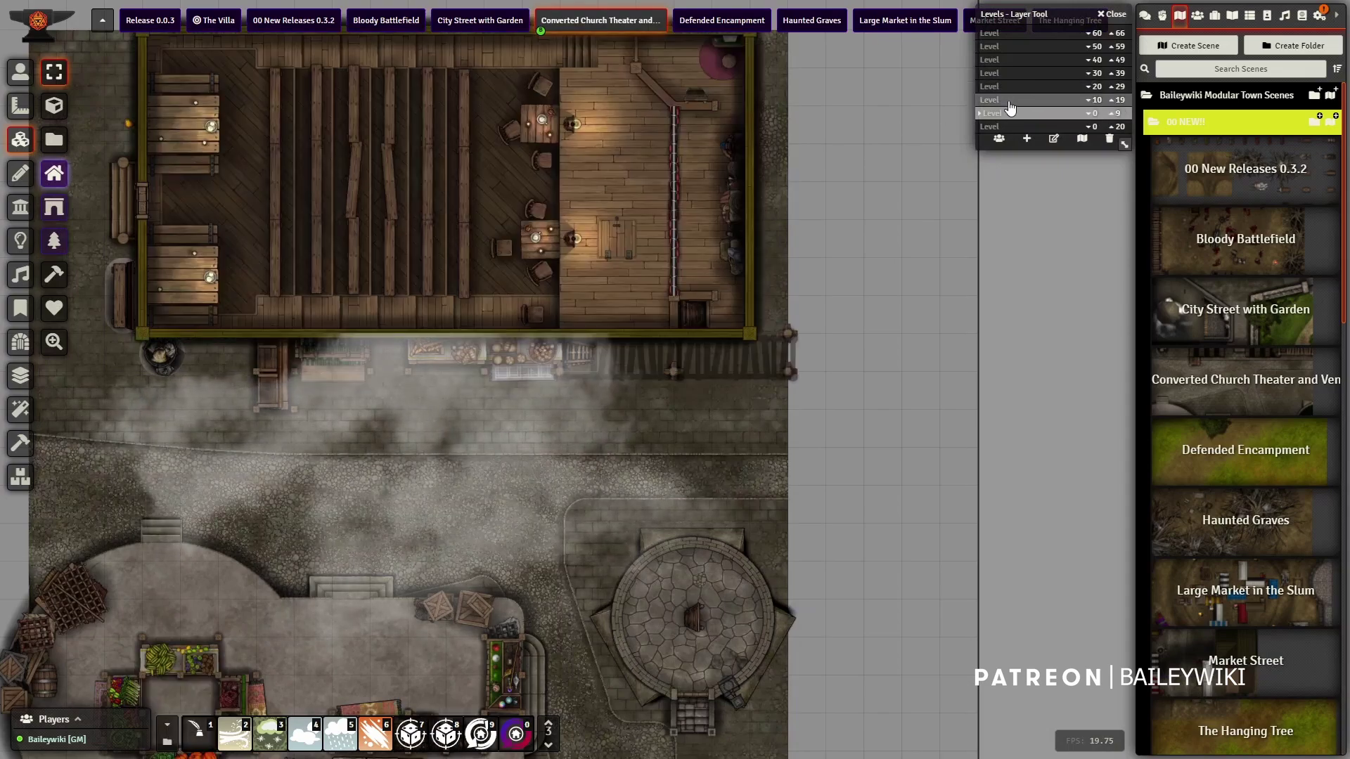
click(1011, 86)
click(1012, 72)
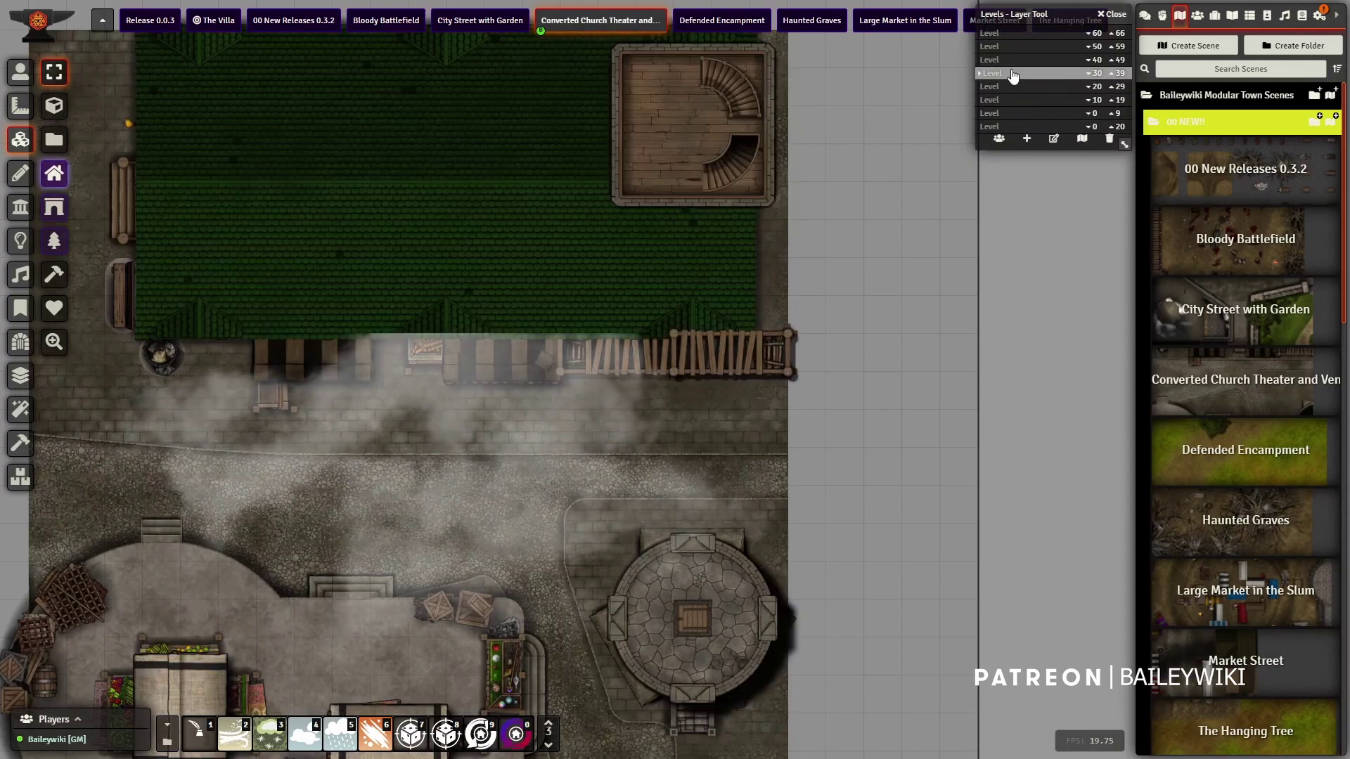
click(1012, 59)
click(1011, 45)
click(1011, 33)
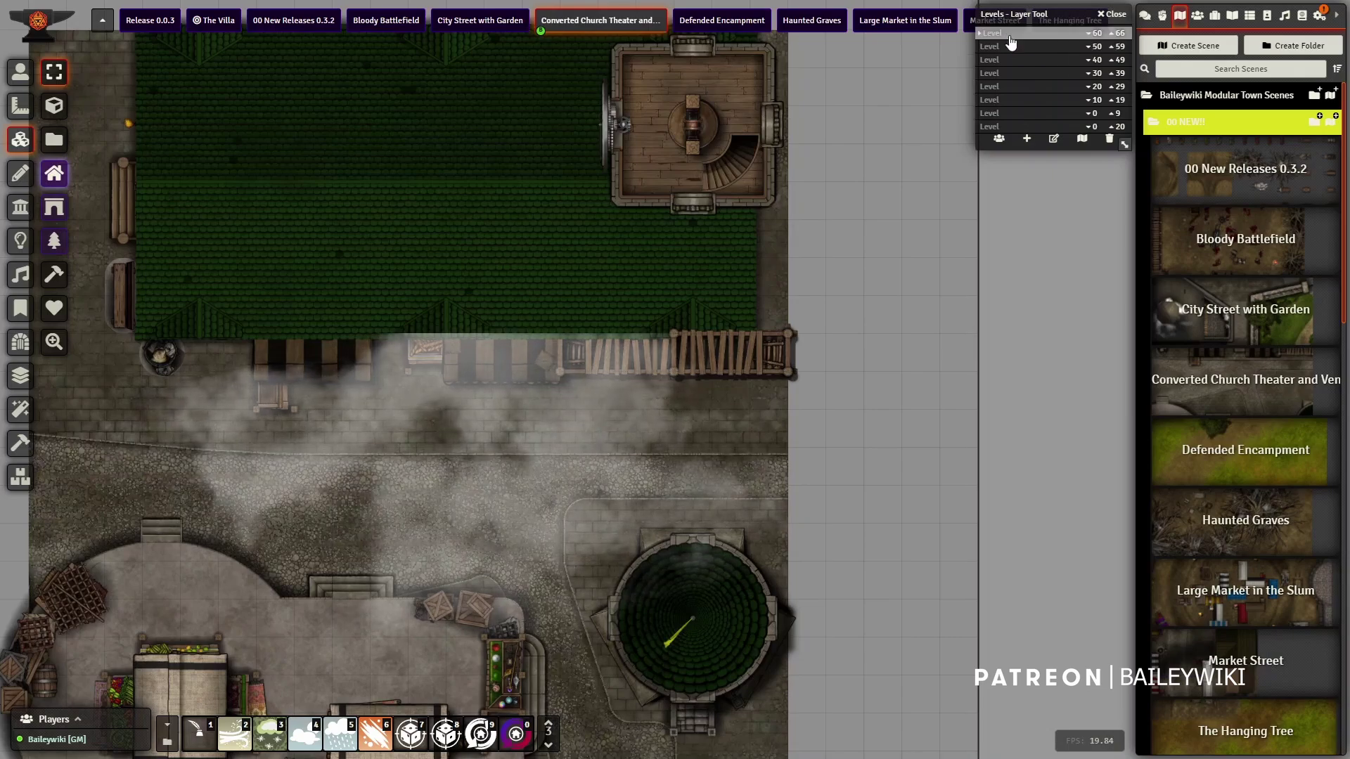
Step back down through the church tower's 40–49, 30–39 and 20–29 levels and view the rooftops.
click(1012, 61)
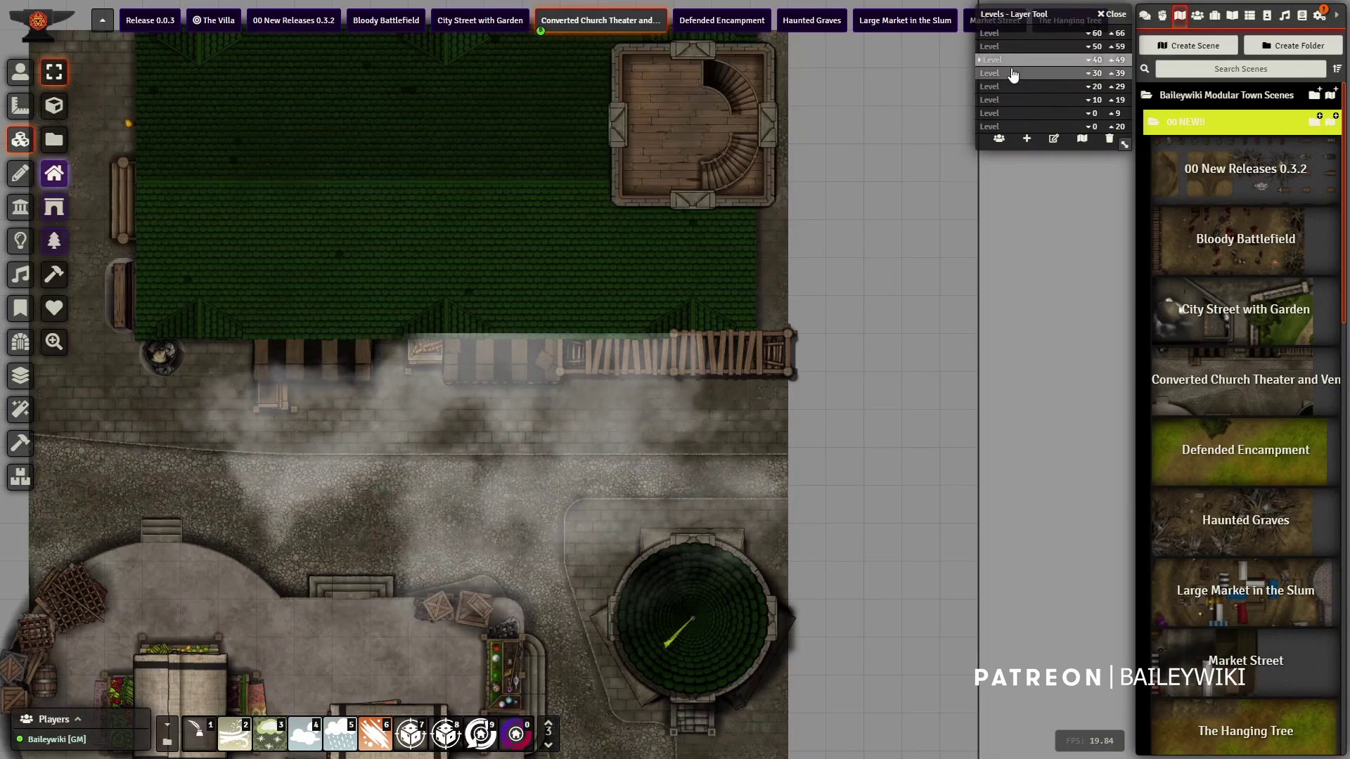
click(1012, 73)
click(1011, 86)
scroll(833, 327, down, 1)
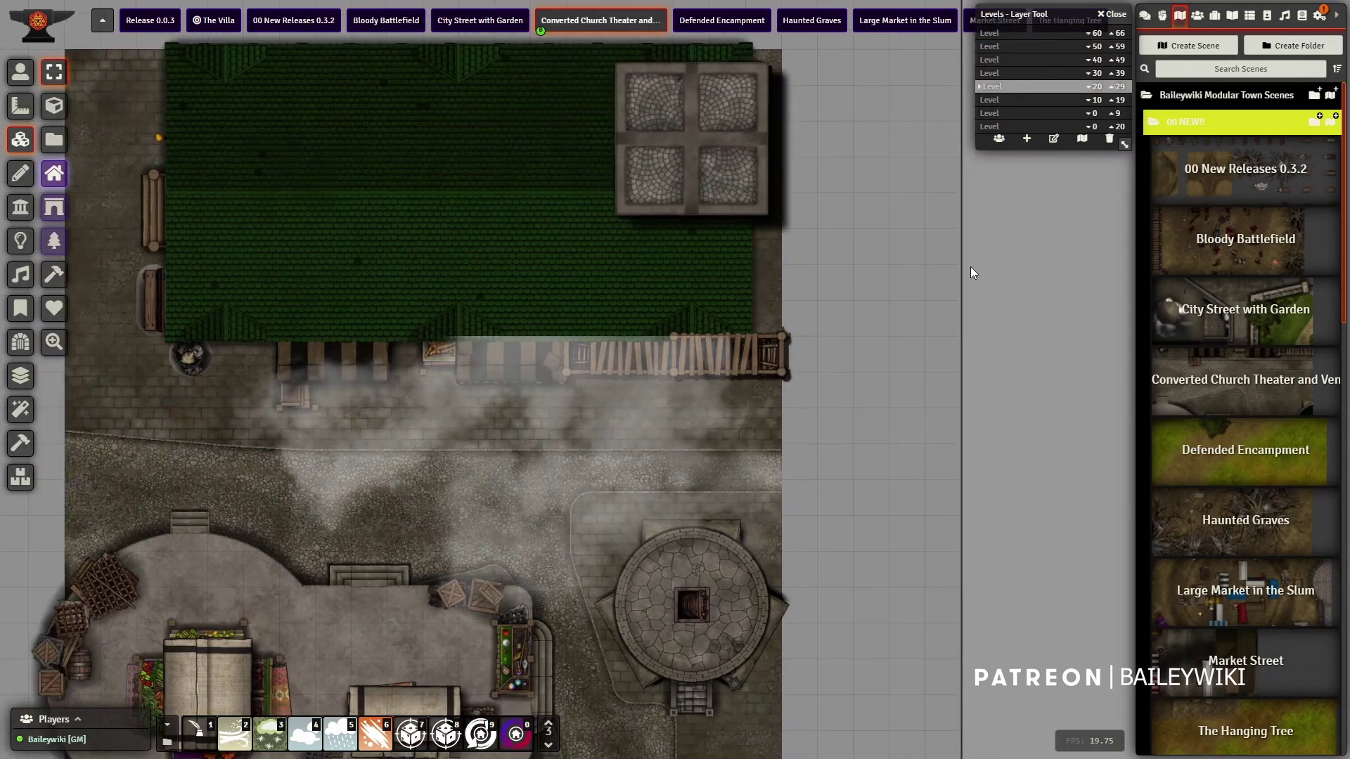
View the Defended Encampment scene and look over the ring of carts around its tents.
click(721, 20)
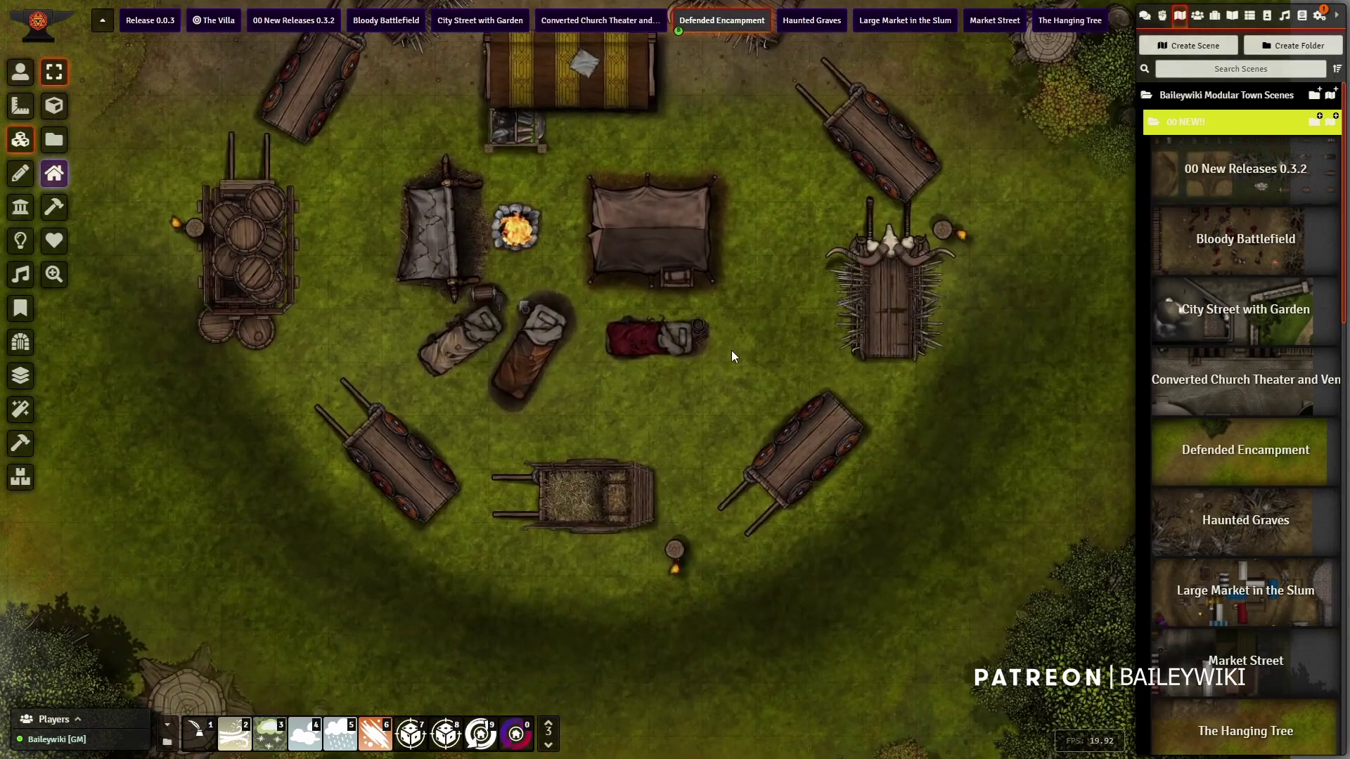
drag(706, 227, 724, 499)
scroll(724, 498, down, 7)
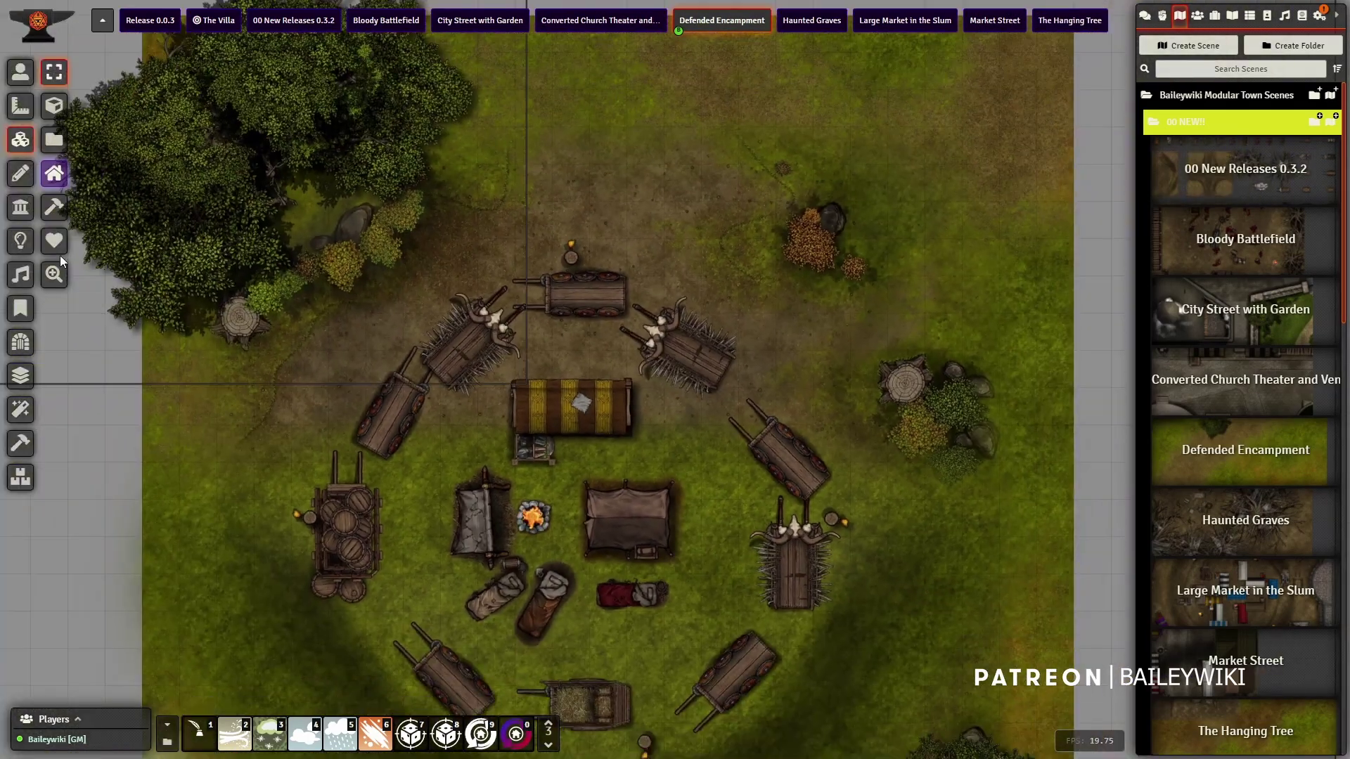
Turn the Defended Encampment to night and look over the campfire and torch lighting around the carts and tents.
click(21, 242)
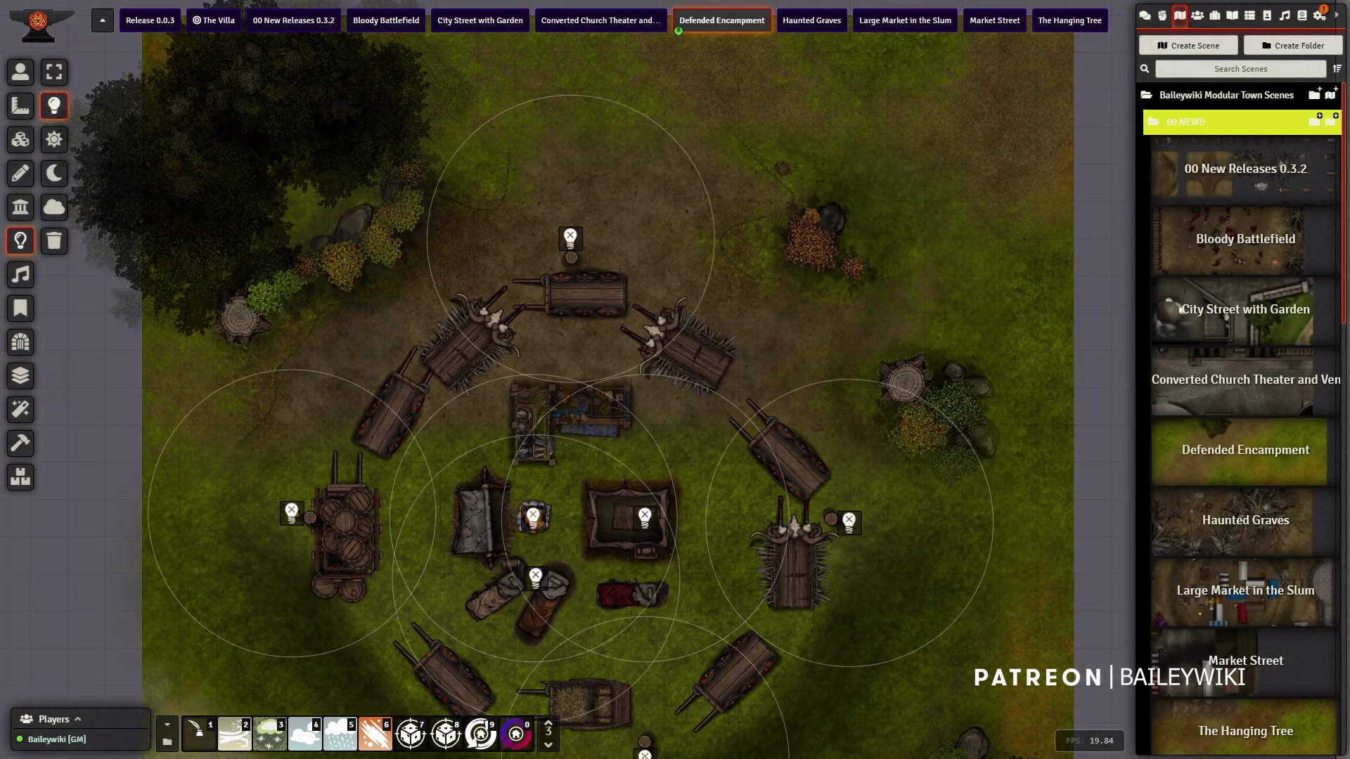
click(20, 72)
drag(727, 496, 748, 296)
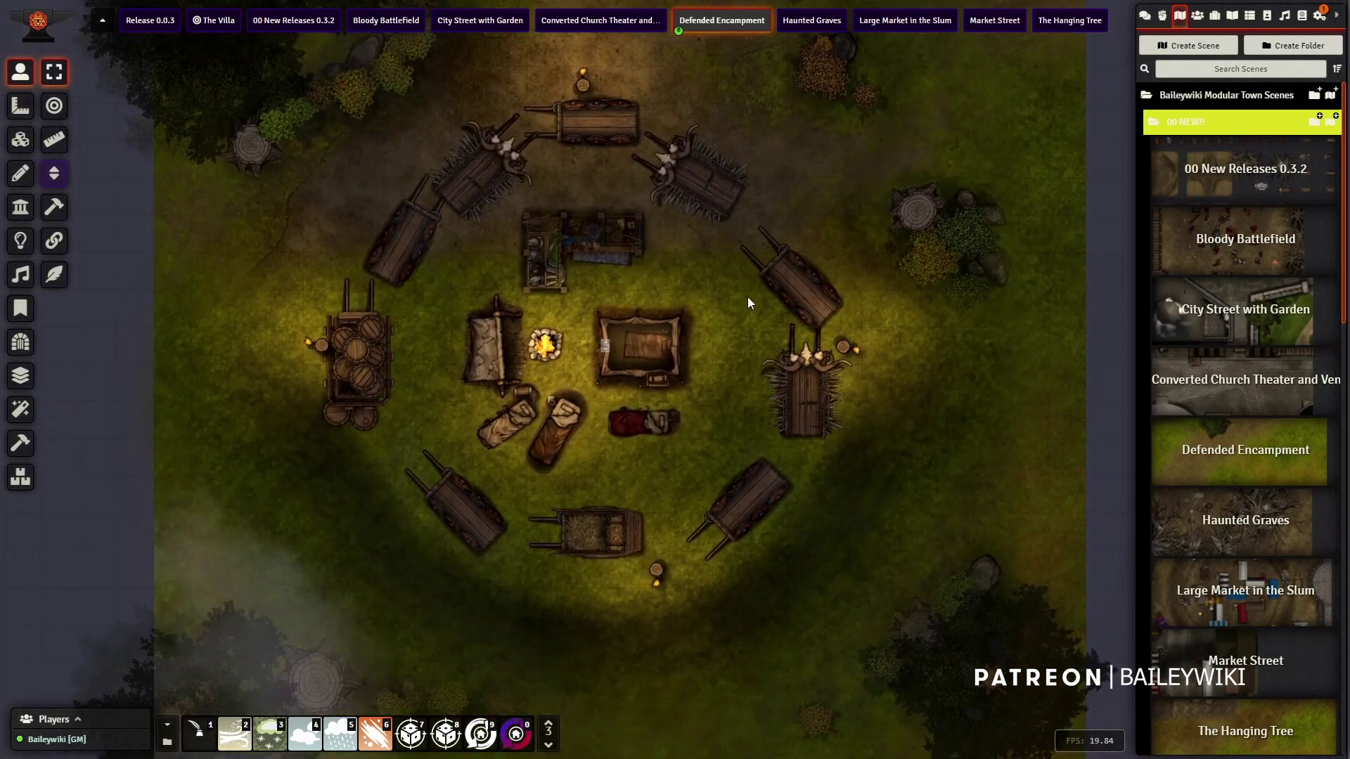
scroll(669, 347, up, 3)
scroll(699, 419, up, 1)
drag(694, 420, 702, 557)
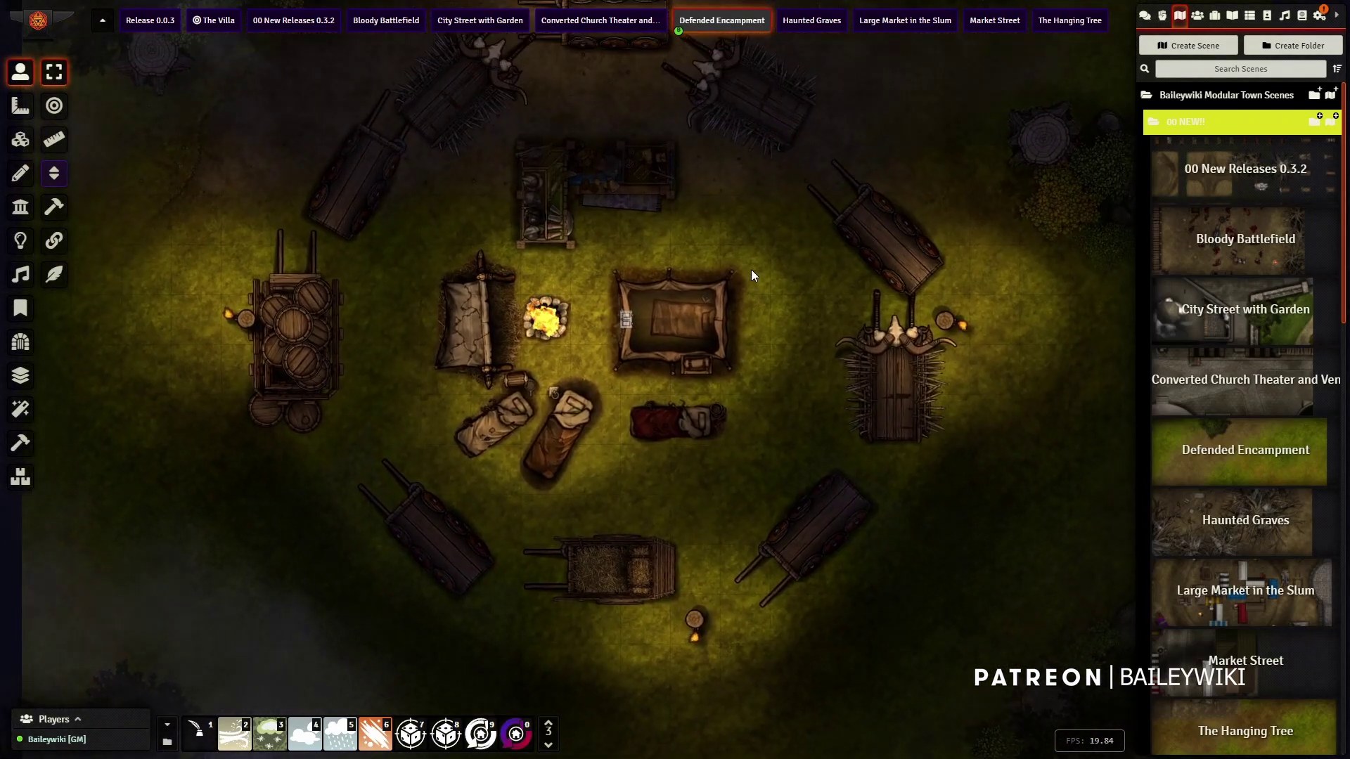
drag(733, 228, 726, 262)
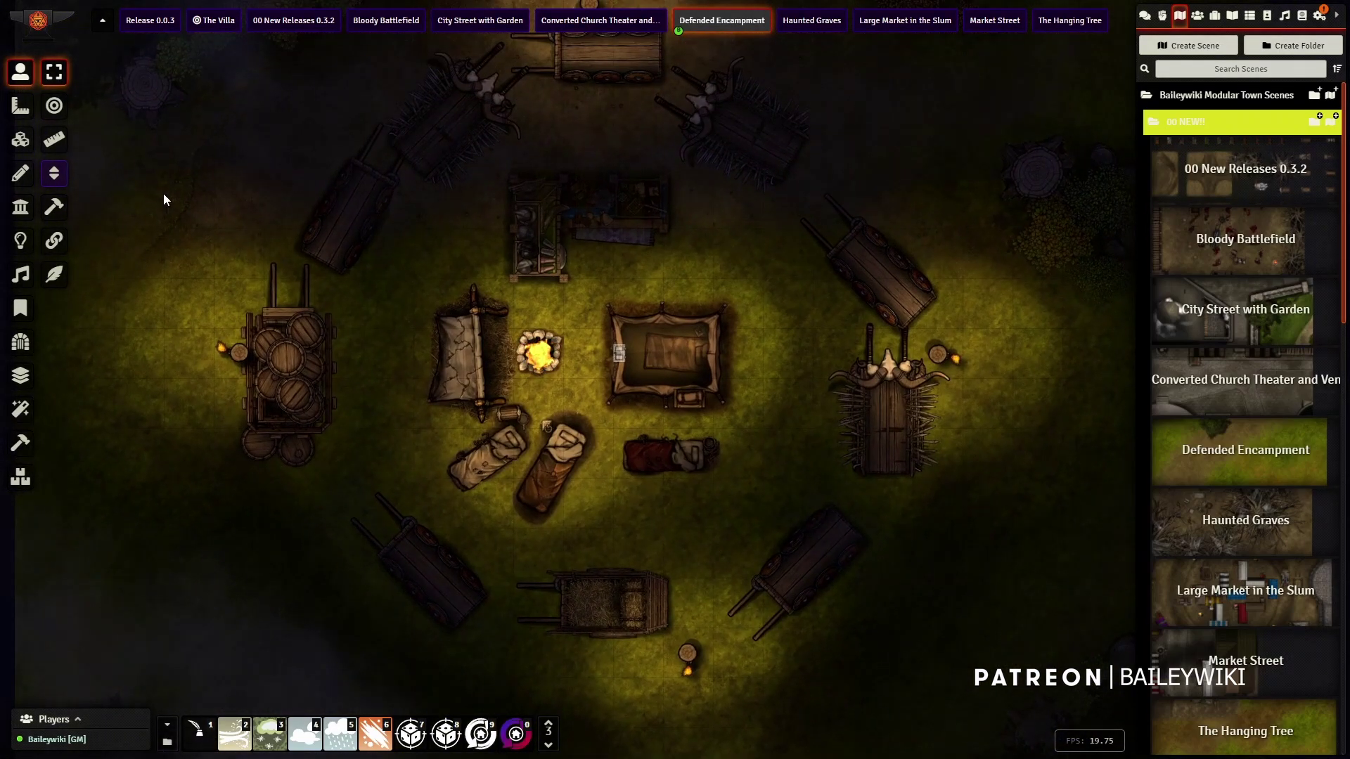
click(21, 375)
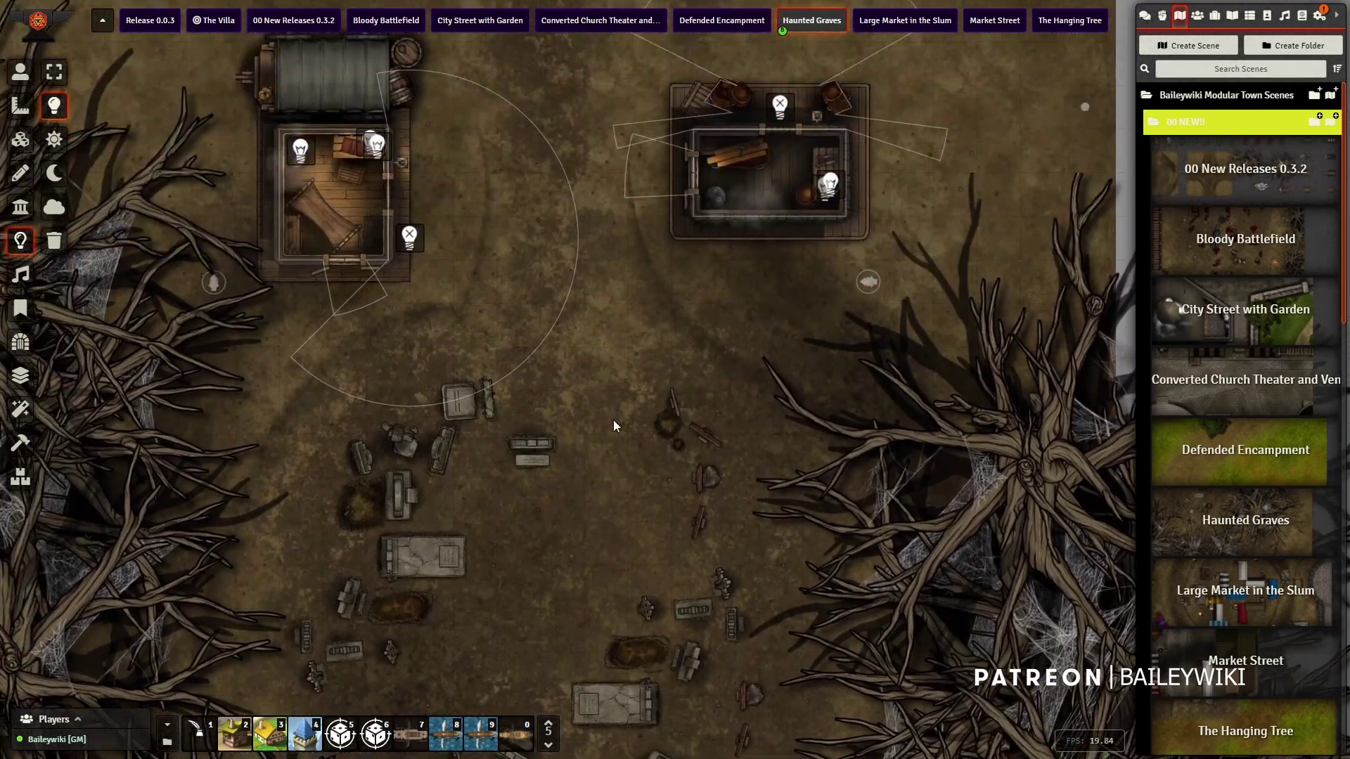
Turn the Haunted Graves scene to night and look over its two lit cabins, the graves and the webbed trees.
click(20, 72)
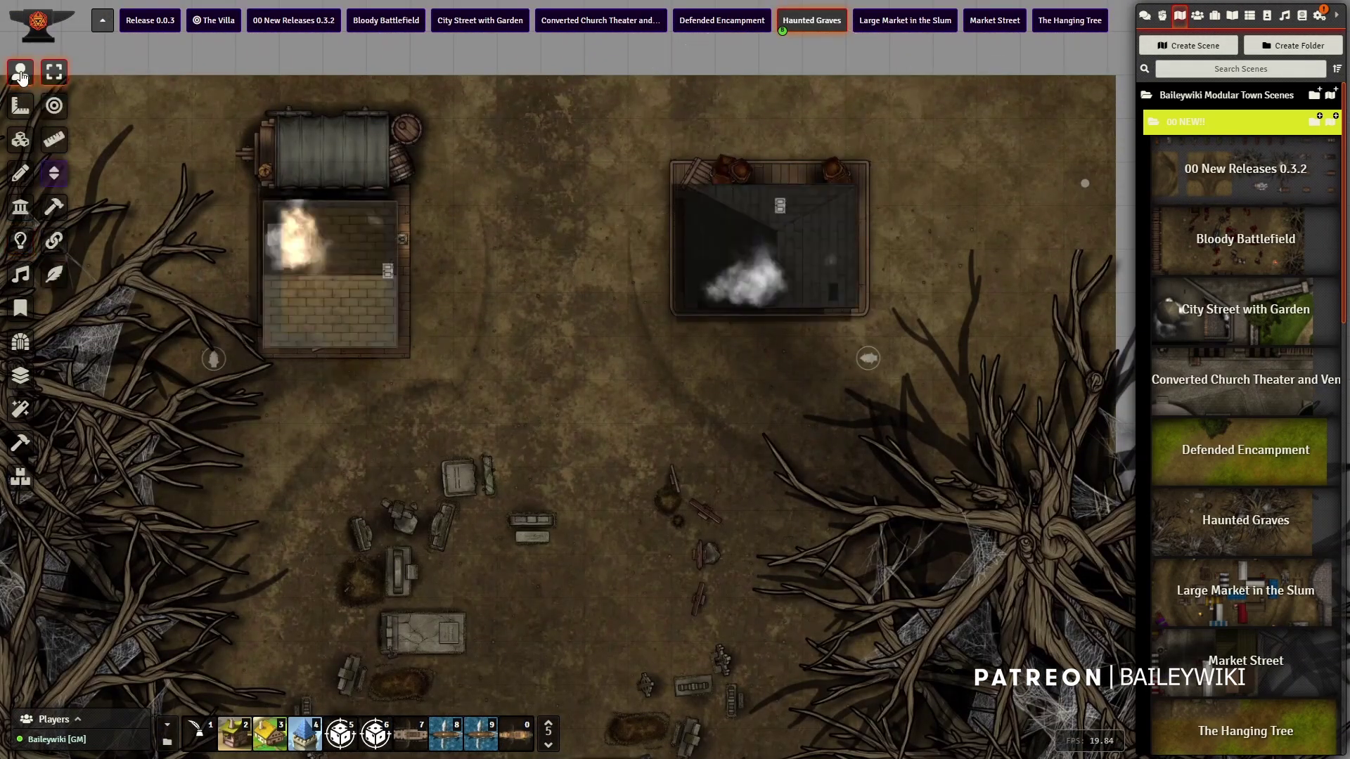
click(21, 241)
click(56, 175)
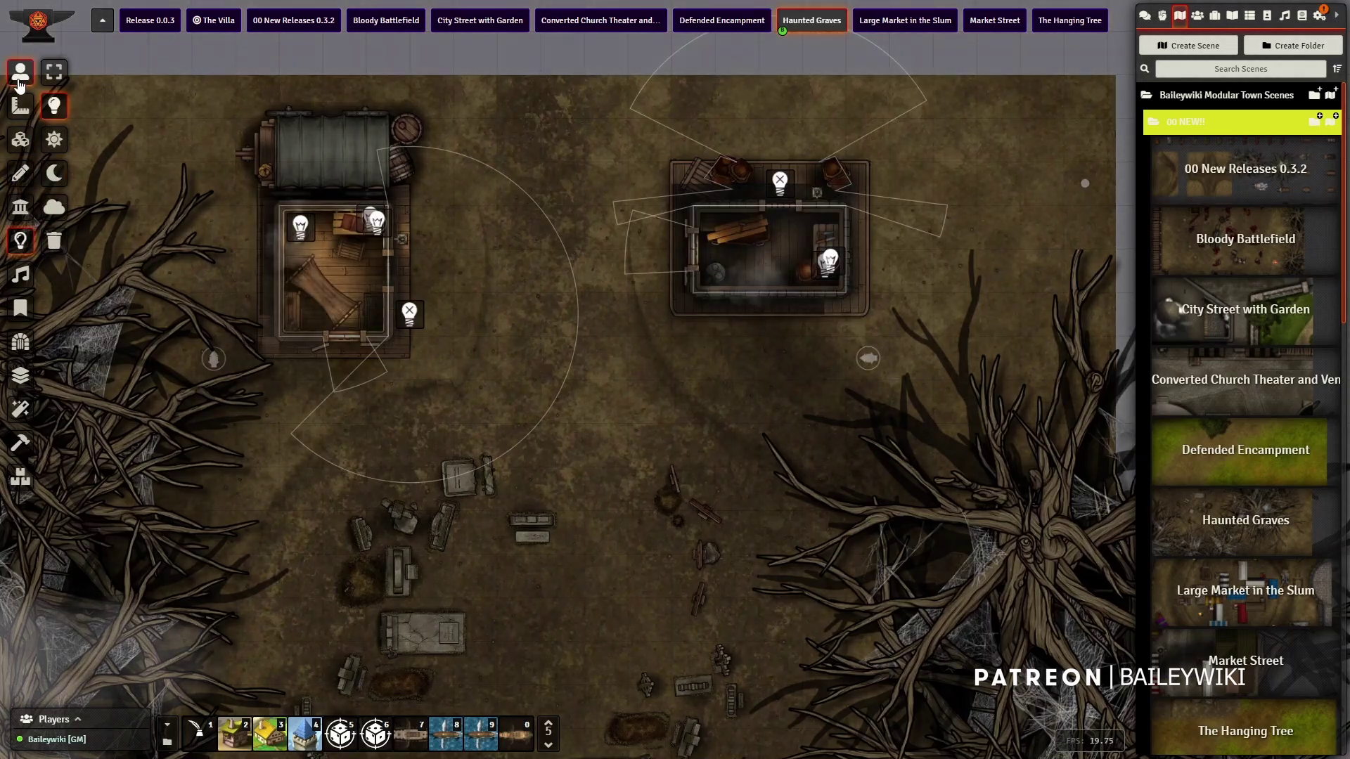
click(20, 73)
scroll(540, 325, up, 3)
drag(647, 514, 611, 286)
scroll(621, 272, down, 6)
scroll(611, 292, down, 3)
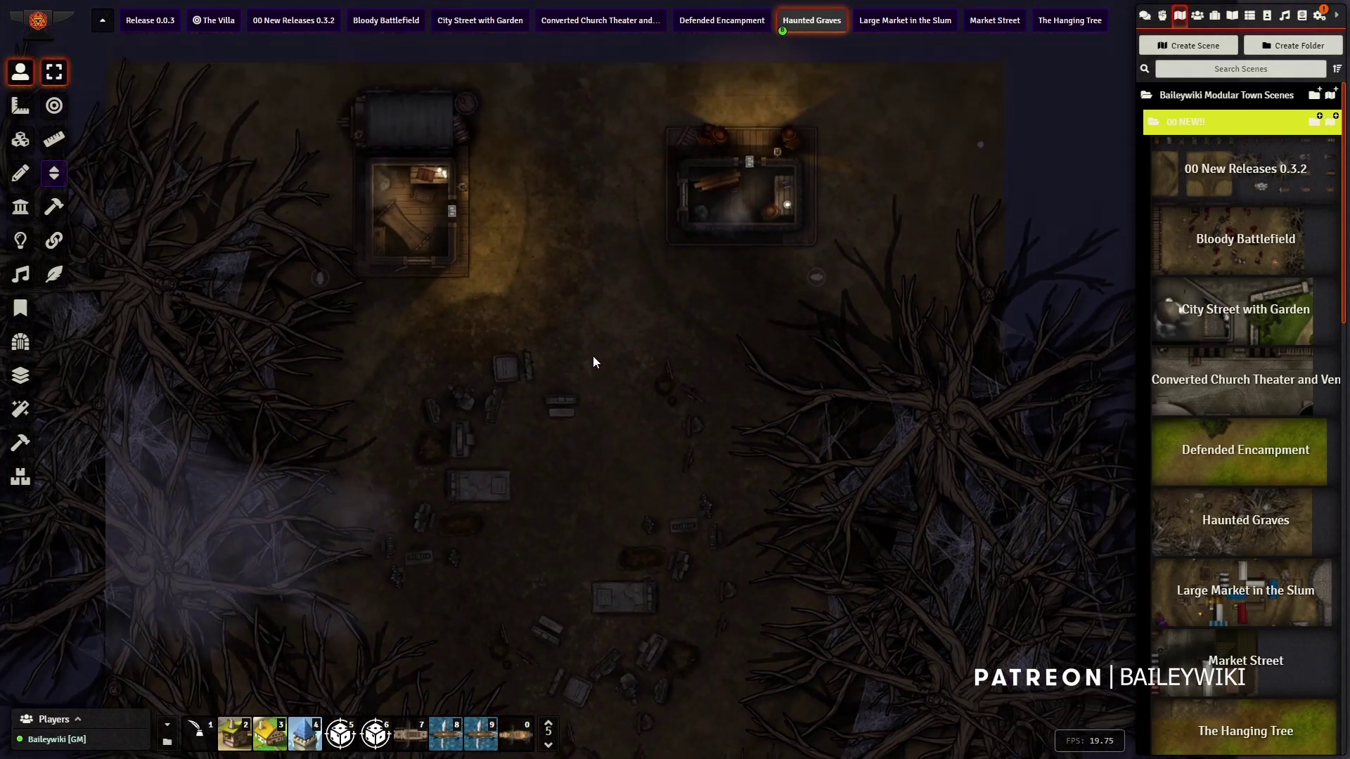
View the Large Market in the Slum scene with its stall canopies shown, and look over the stalls, carts and spiked barricades.
click(897, 21)
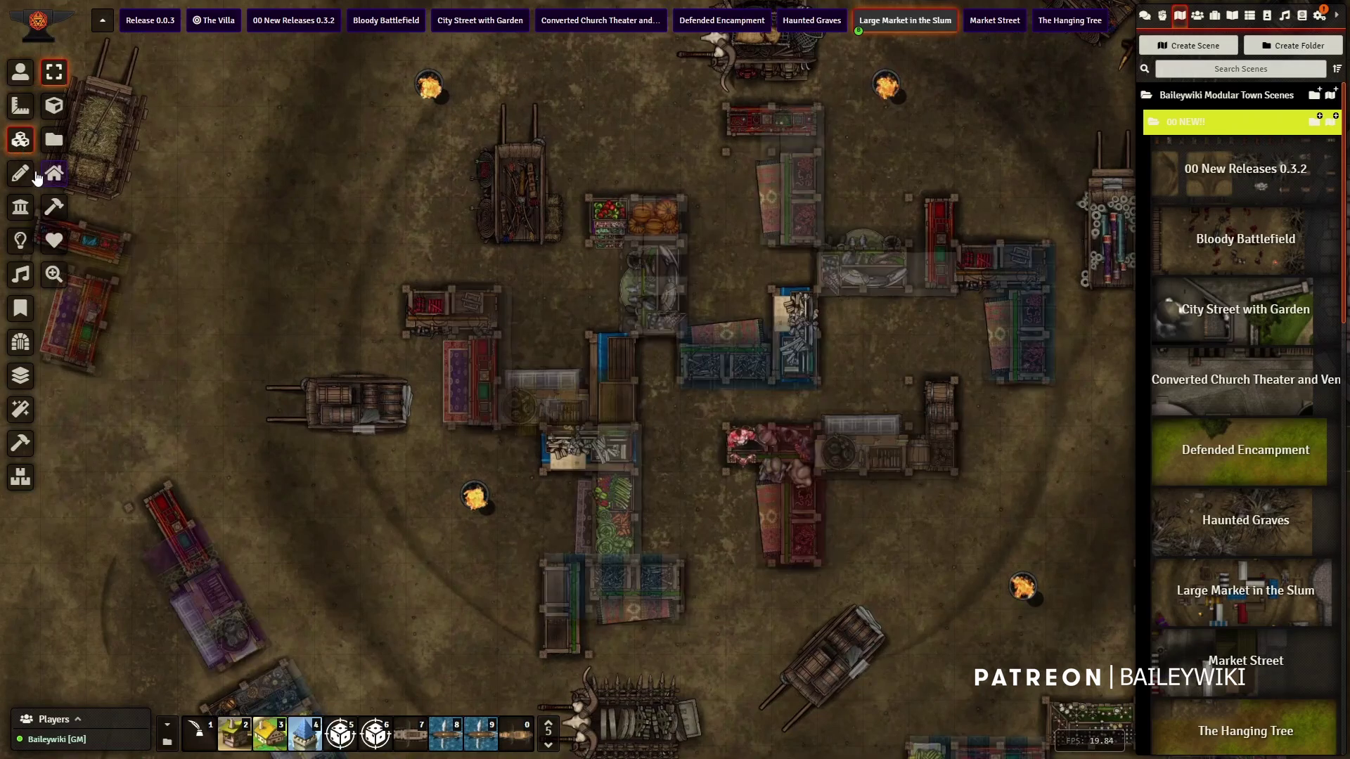
click(49, 181)
drag(415, 505, 123, 300)
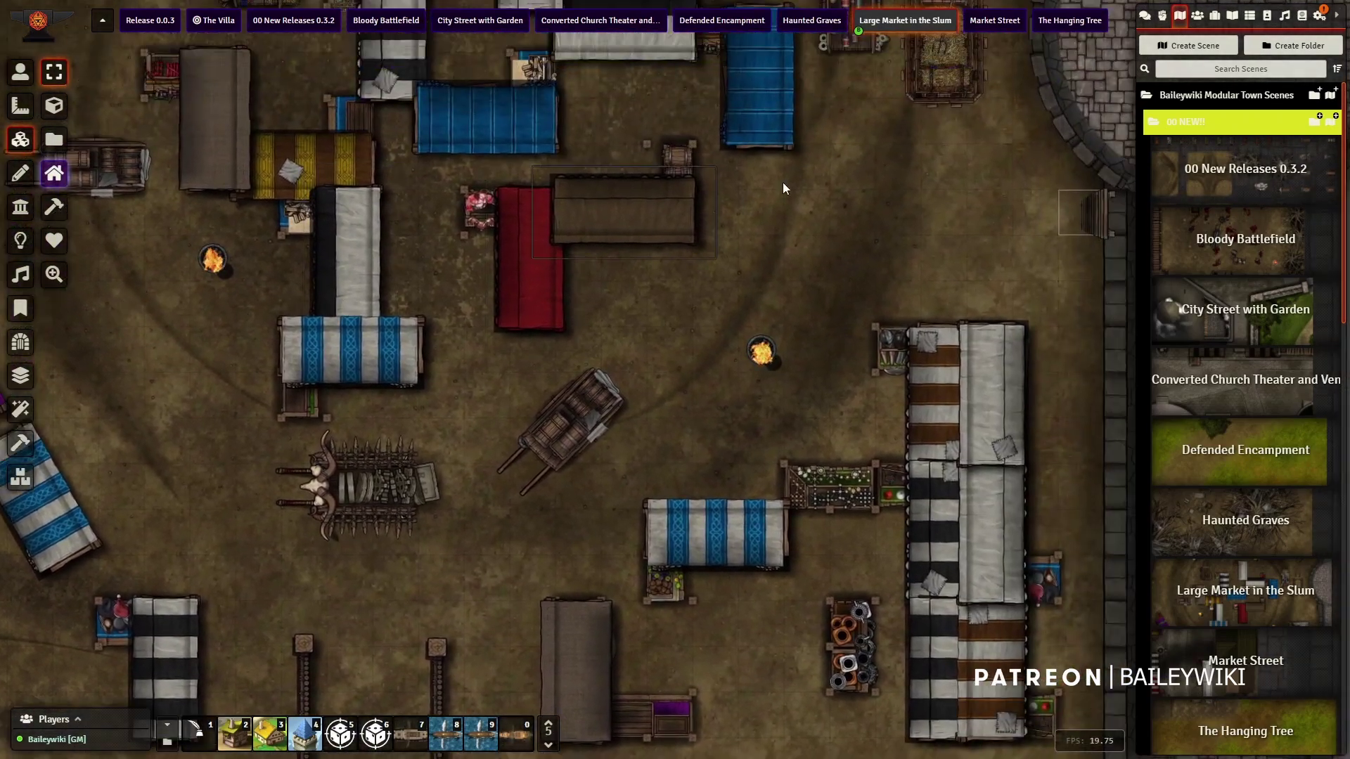
drag(788, 202, 657, 517)
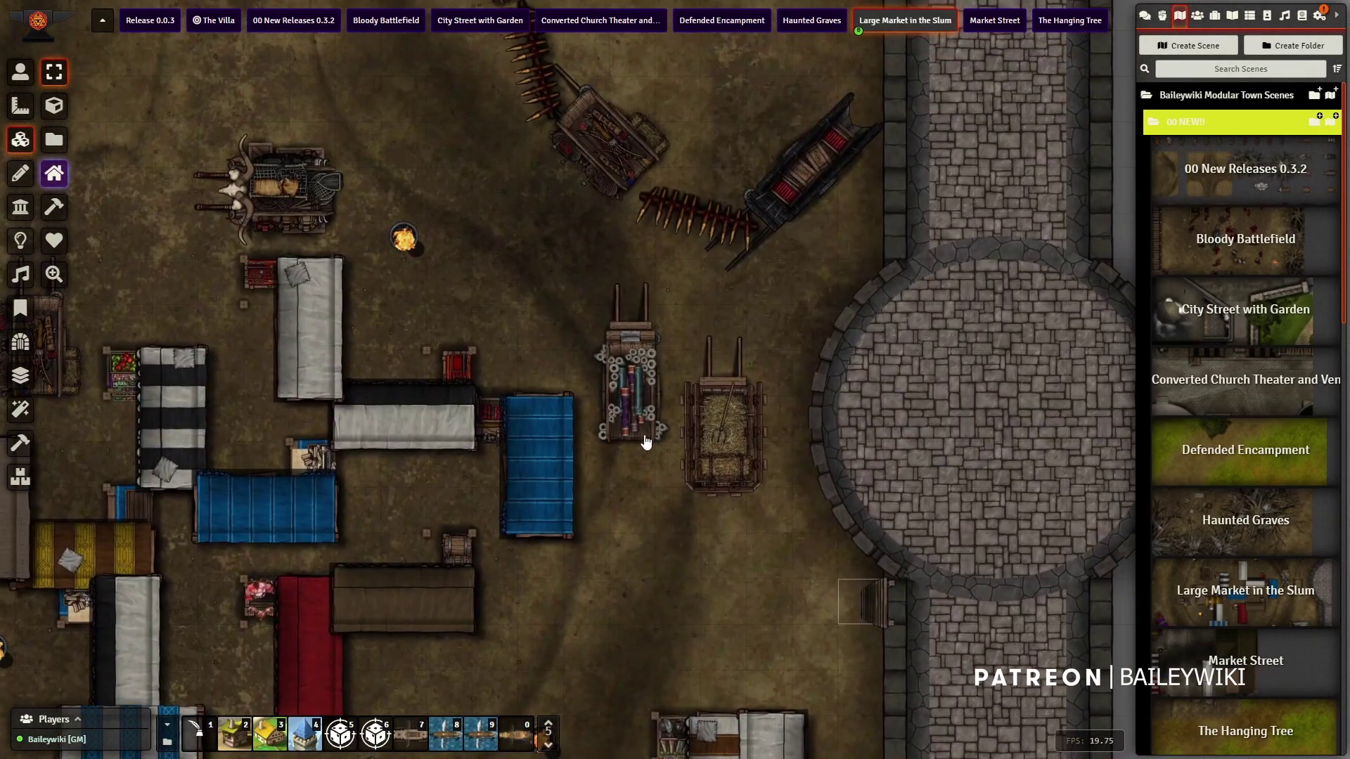
drag(503, 205, 618, 542)
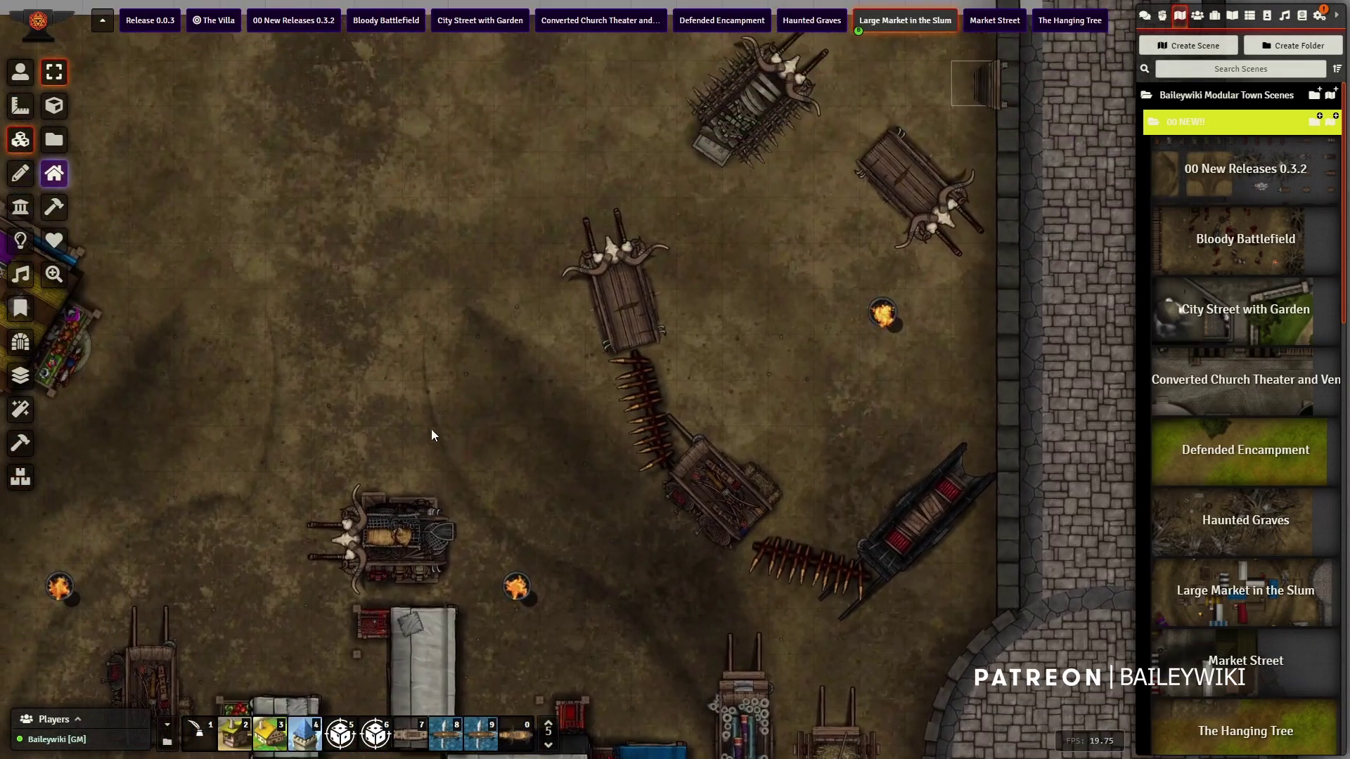
drag(446, 419, 786, 369)
scroll(681, 412, down, 3)
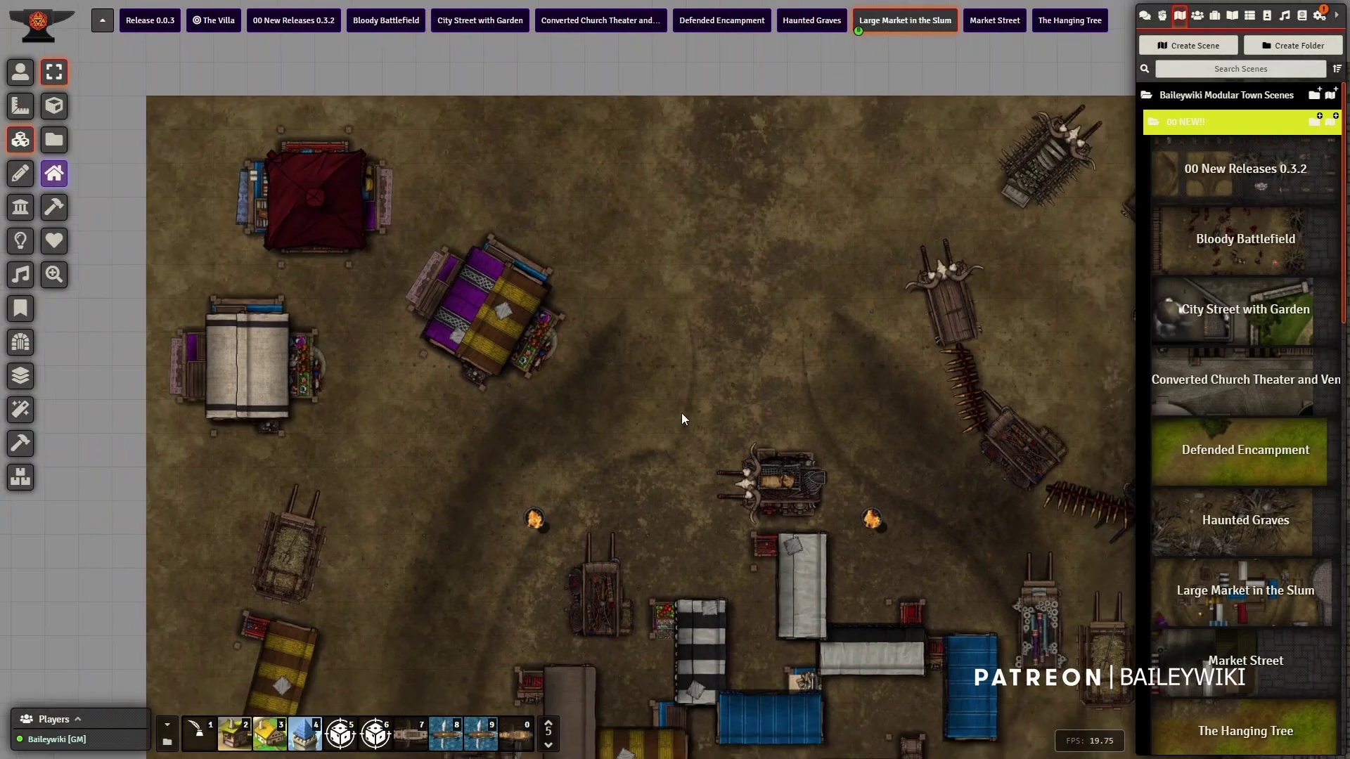
drag(657, 352, 614, 181)
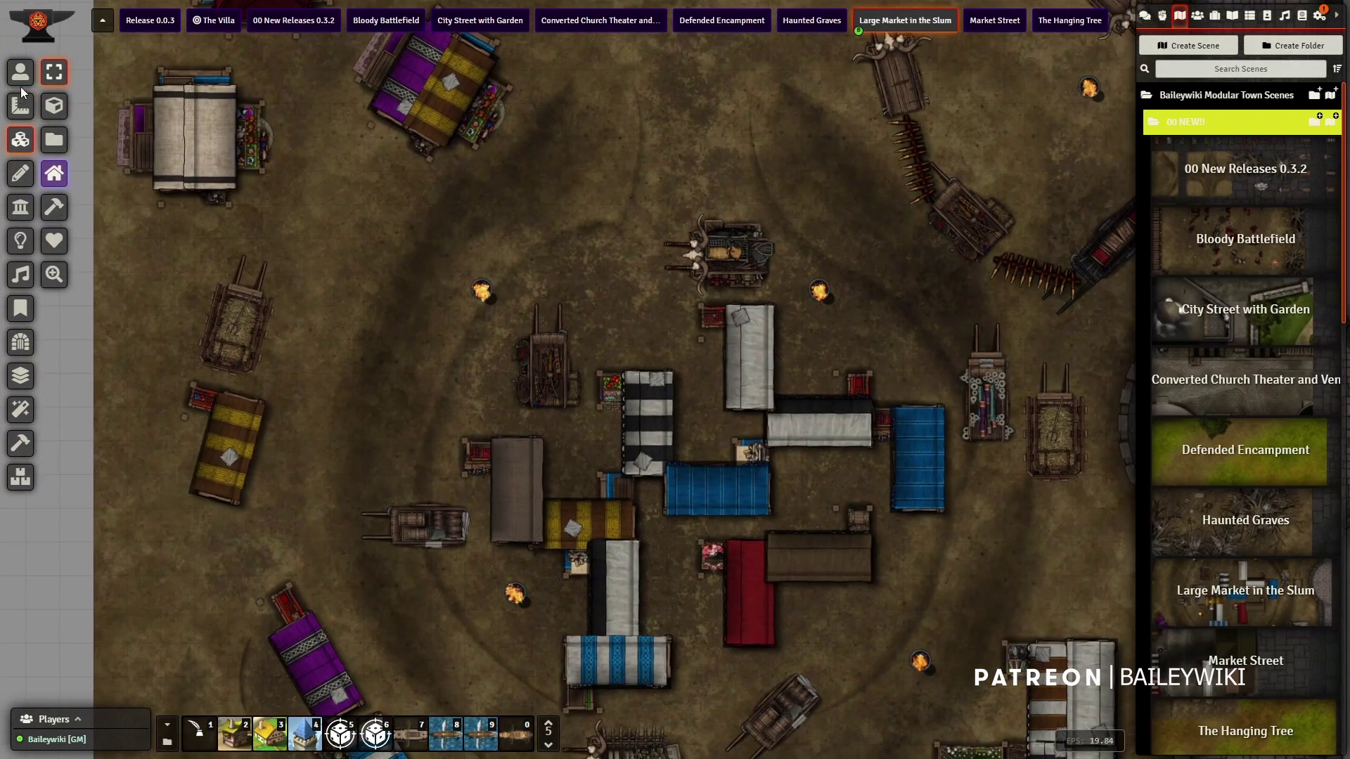
Open the tile controls of the white-canopied stall just south of the ox cart and try its toggles.
right_click(756, 360)
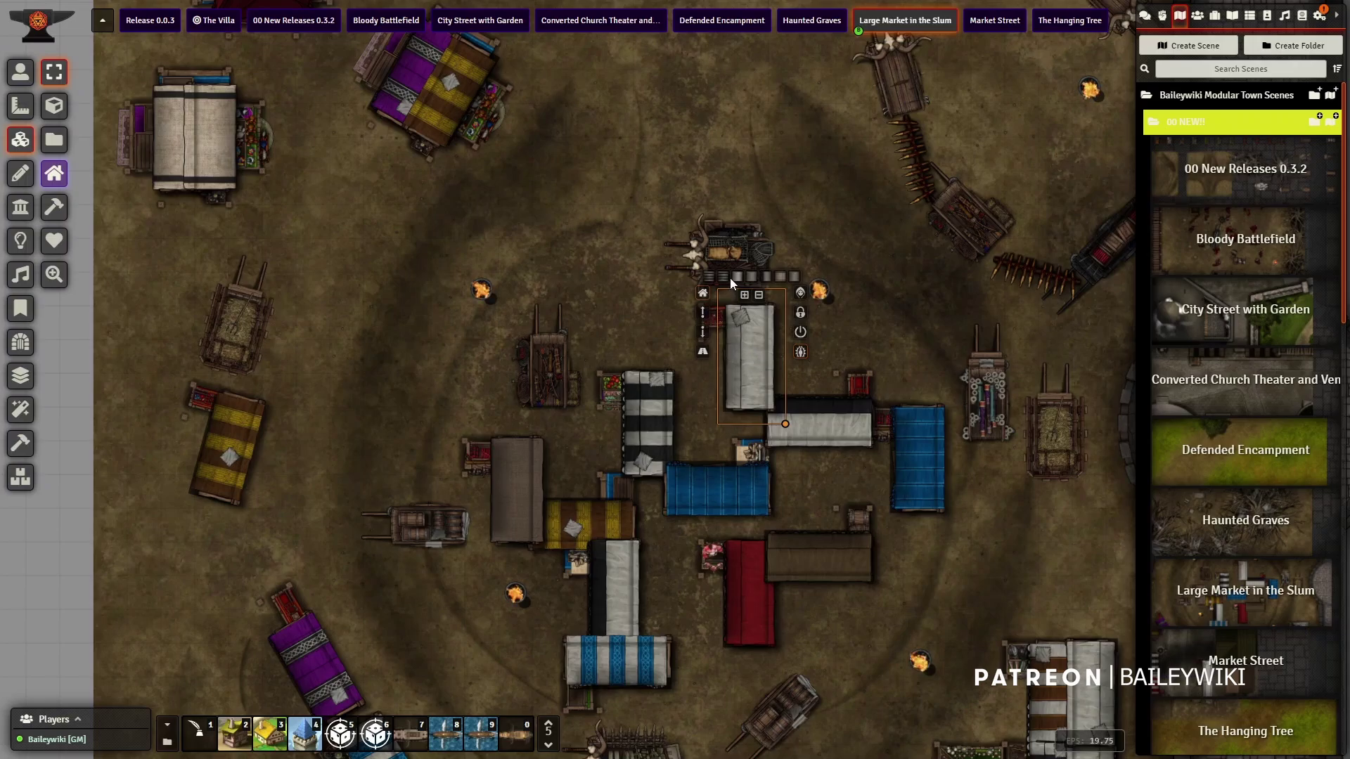
click(744, 294)
click(758, 294)
click(758, 294)
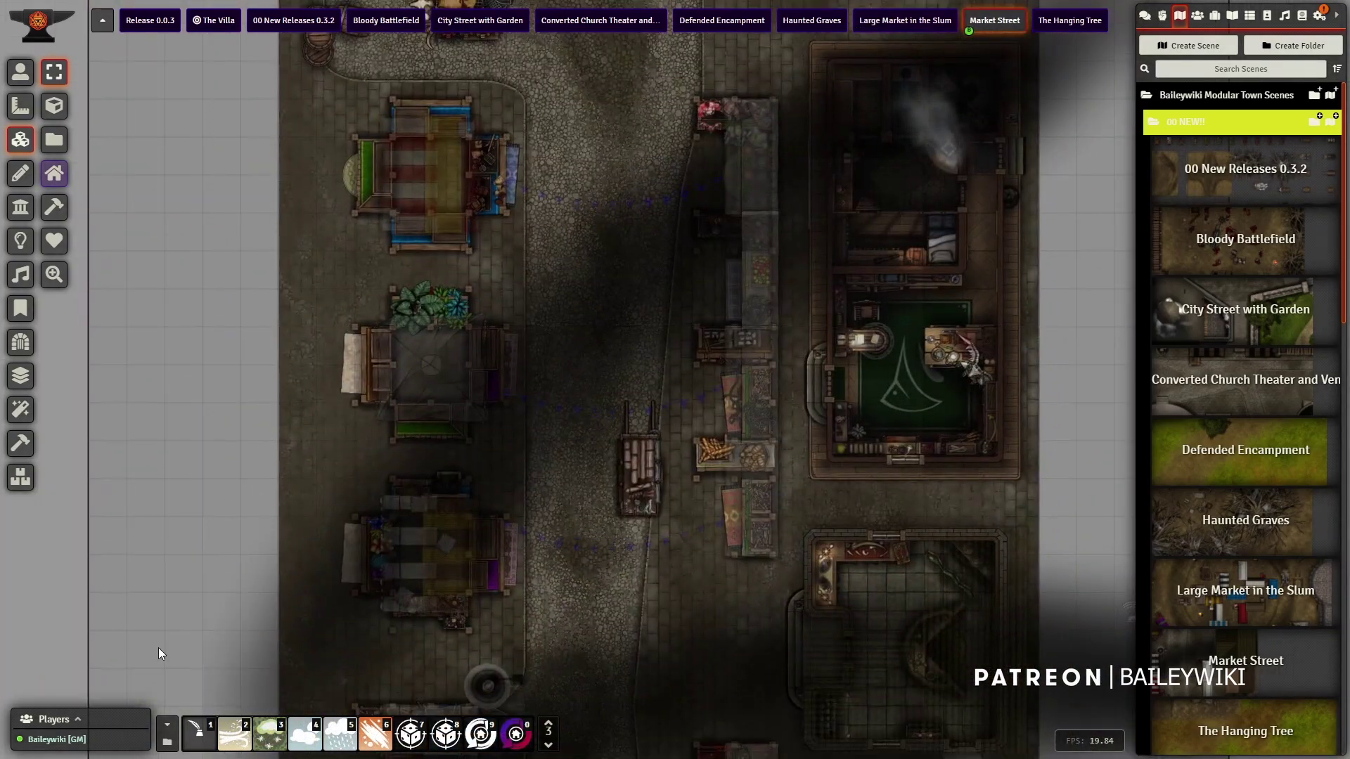
Look over the Market Street scene's stalls, central road and buildings on its eastern side.
drag(158, 648, 133, 419)
scroll(169, 457, down, 6)
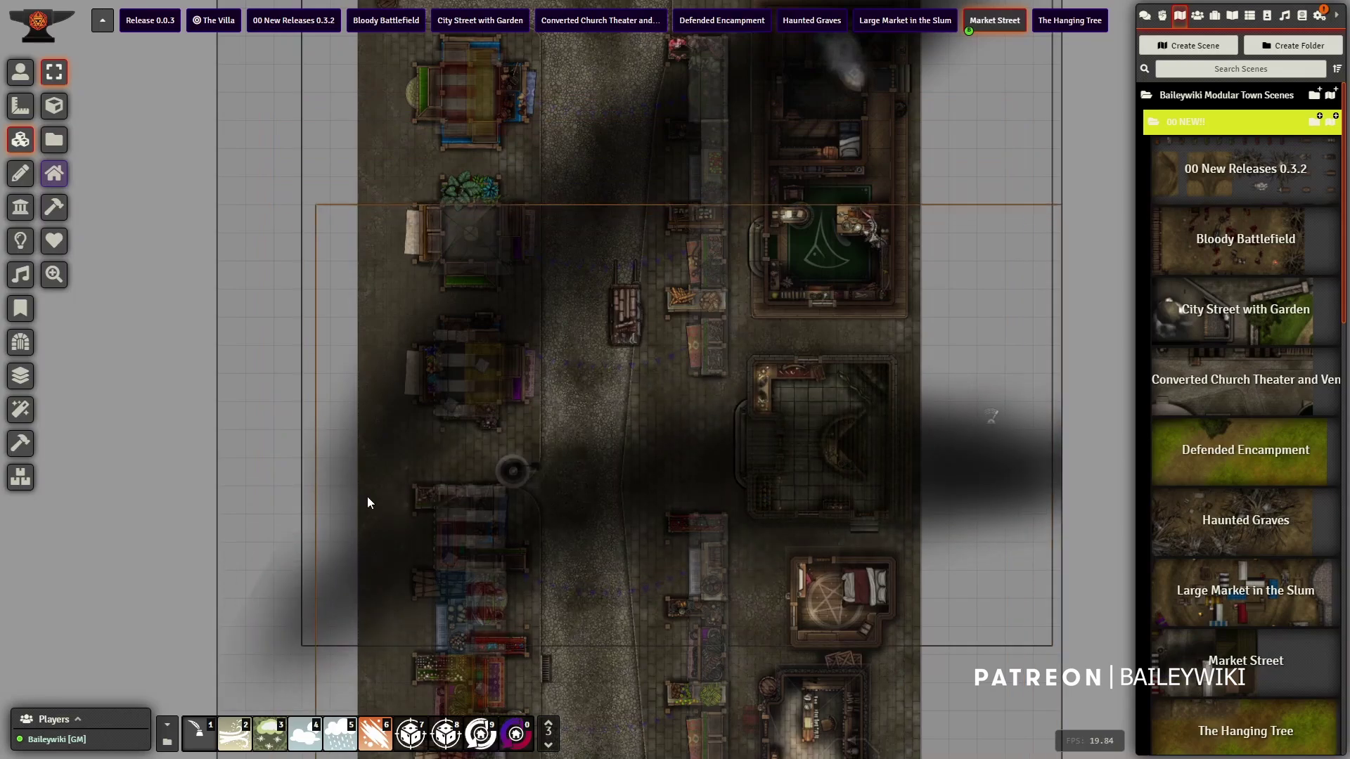
scroll(604, 449, up, 7)
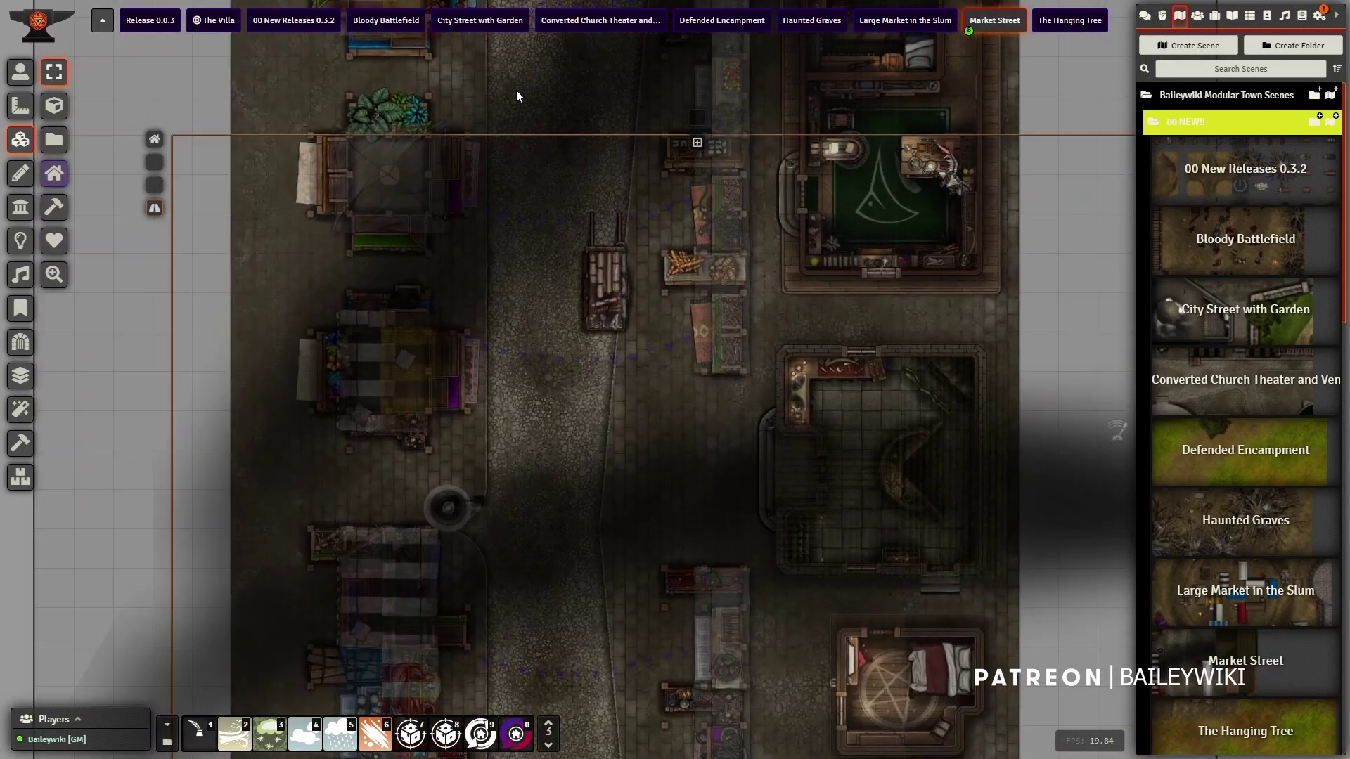
scroll(96, 173, down, 4)
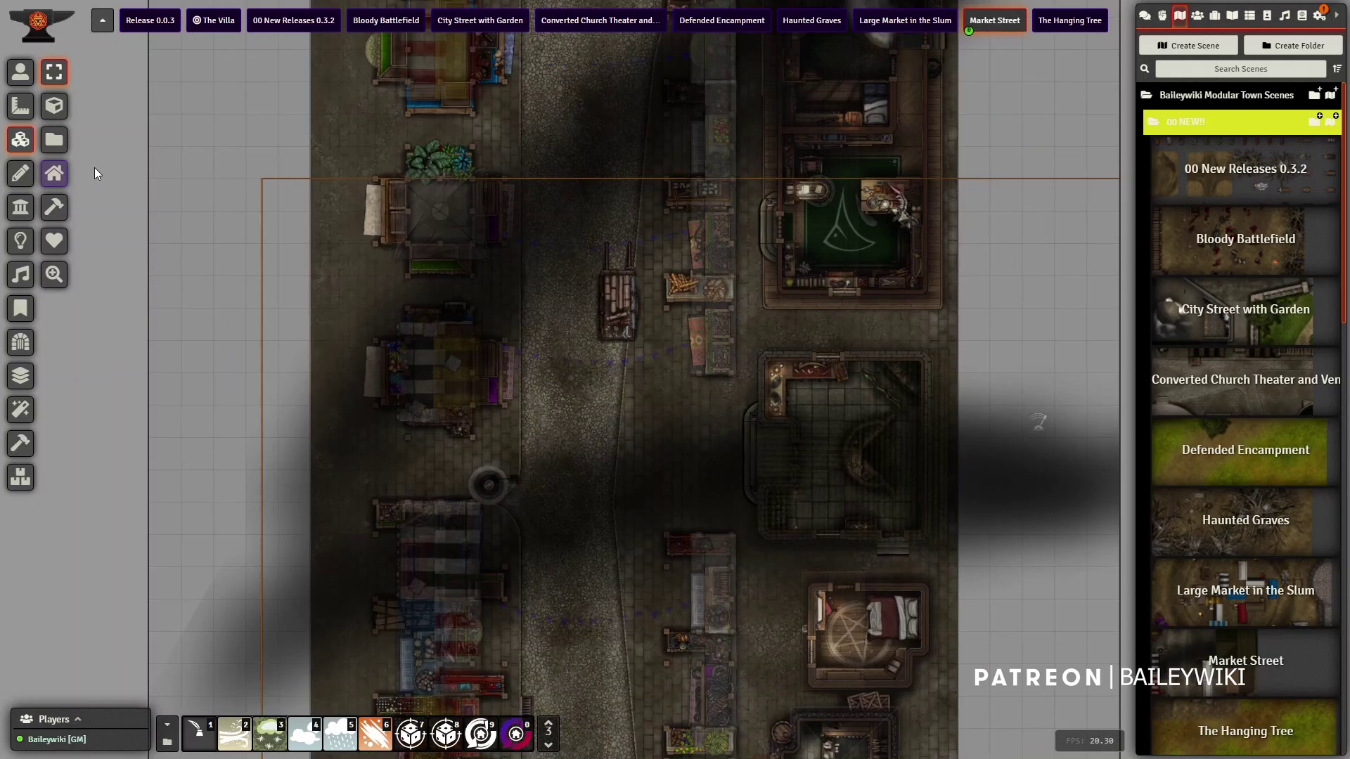
Look over Market Street's southern stalls and house interiors with roofs see-through, then show the roofs and canopies solid.
click(17, 71)
drag(1021, 547, 907, 89)
scroll(661, 431, up, 6)
drag(403, 303, 565, 422)
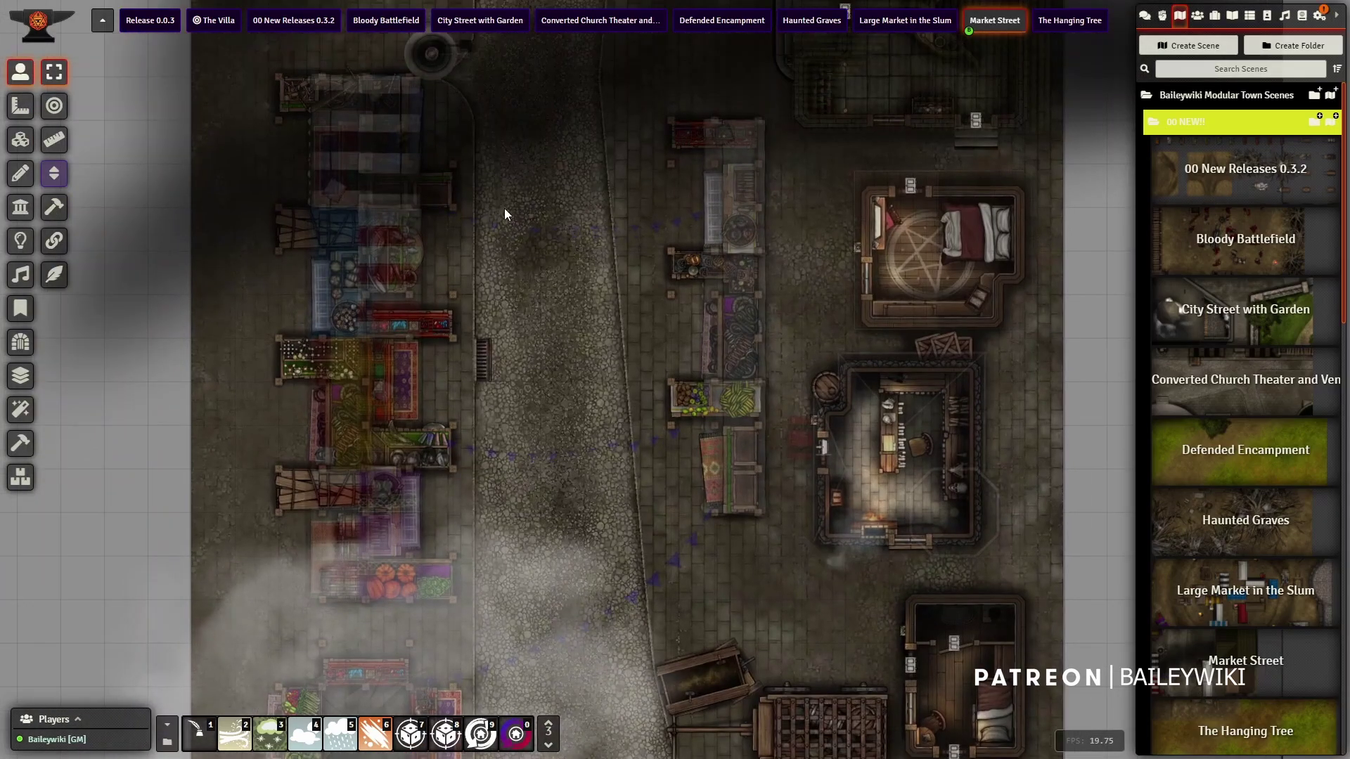
drag(507, 218, 464, 597)
click(20, 140)
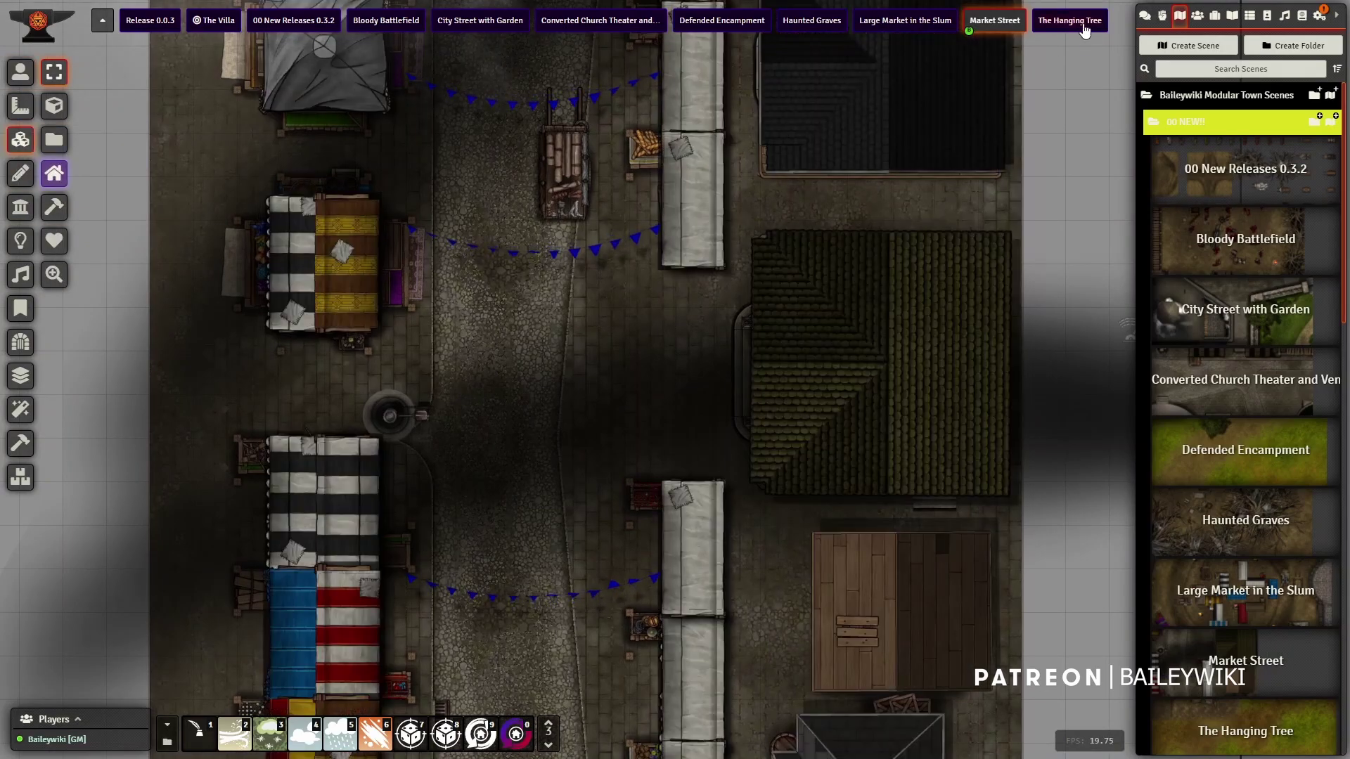
Look over The Hanging Tree scene, from its gallows and rocks to the loaded cart and the webbed dead tree.
scroll(622, 322, down, 5)
drag(606, 325, 622, 43)
scroll(615, 263, up, 5)
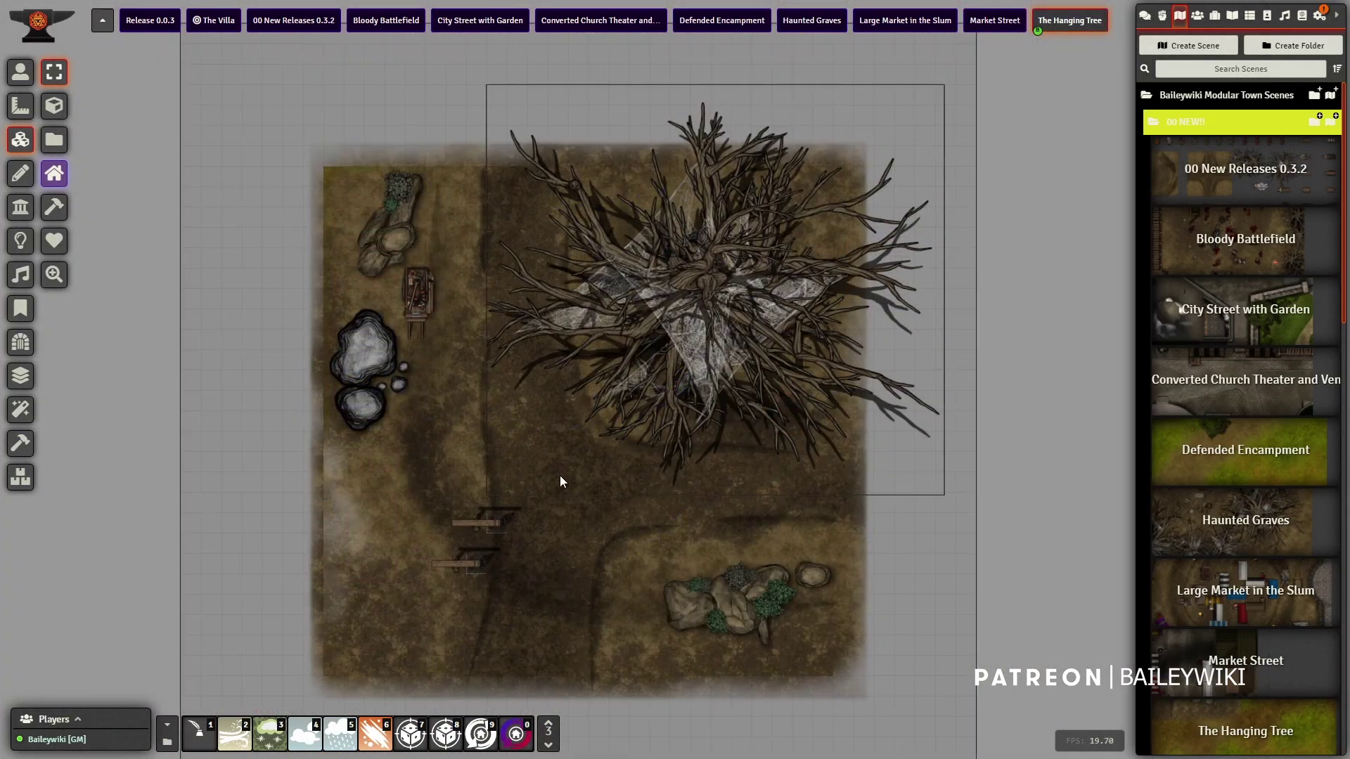
scroll(560, 475, up, 4)
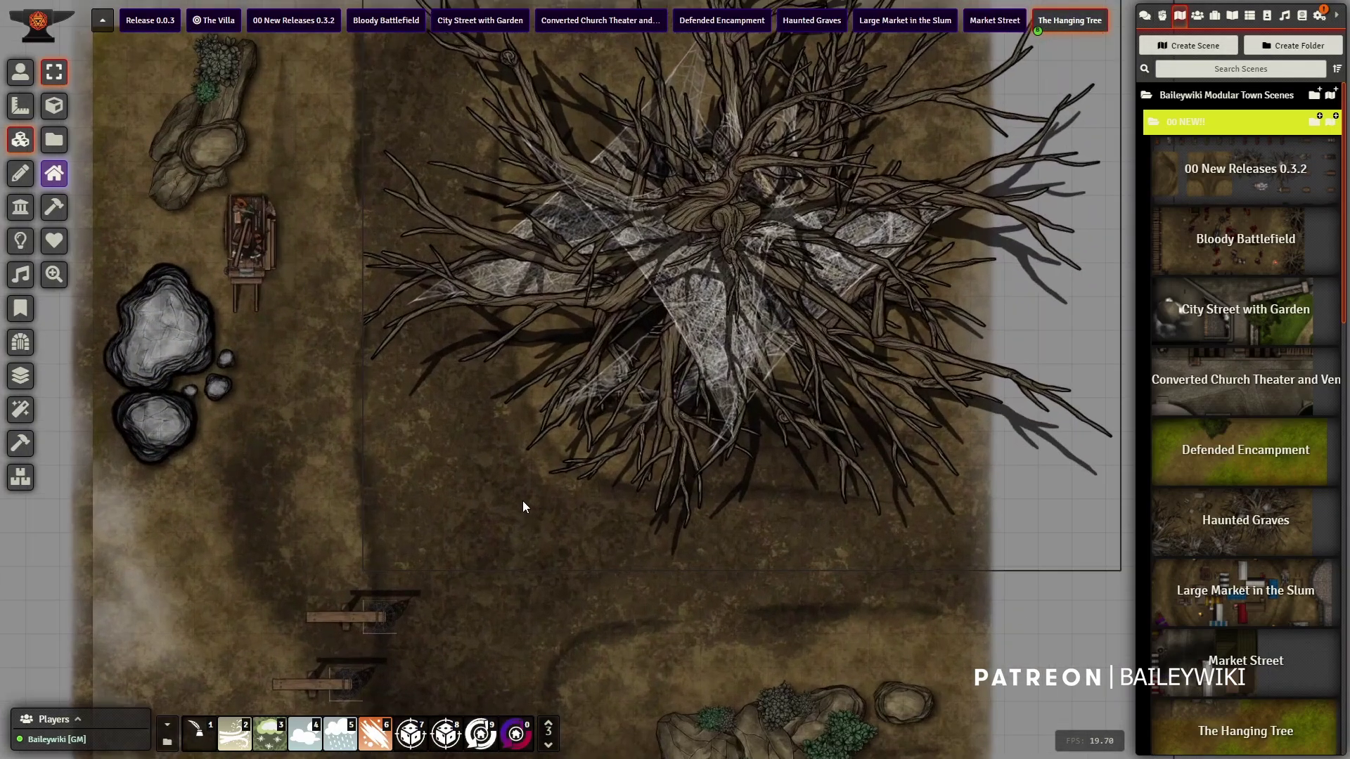
scroll(545, 402, up, 4)
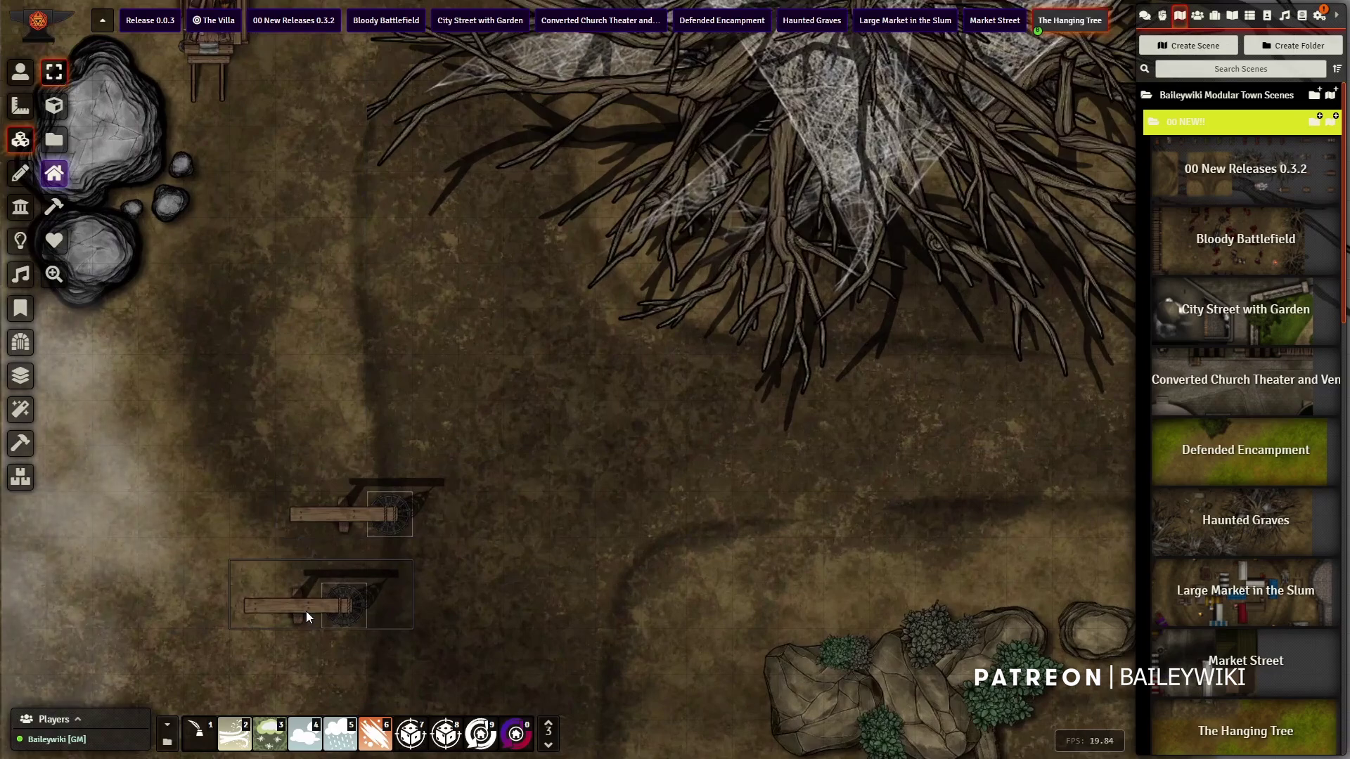
drag(404, 236, 518, 590)
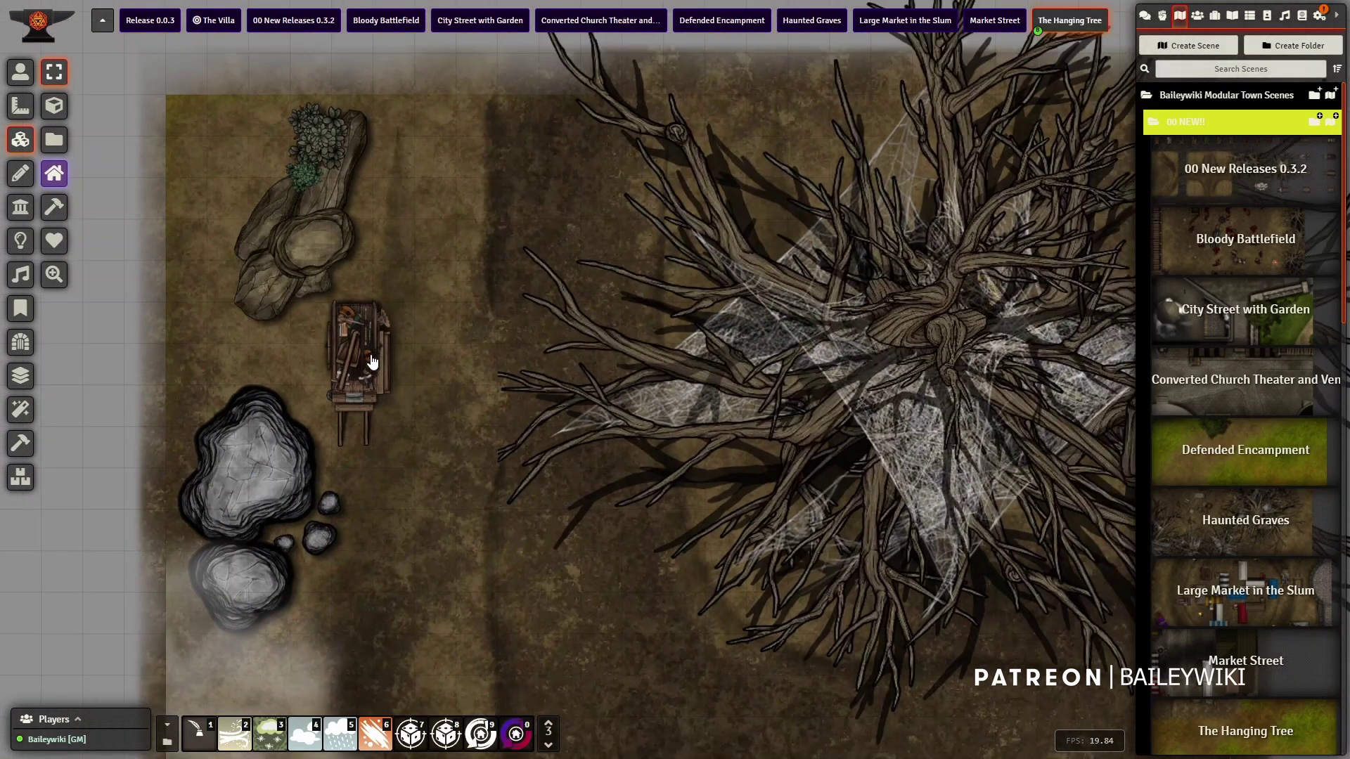
scroll(368, 361, down, 5)
mouse_move(707, 571)
mouse_down()
mouse_move(622, 429)
mouse_move(699, 556)
mouse_up()
scroll(448, 381, up, 6)
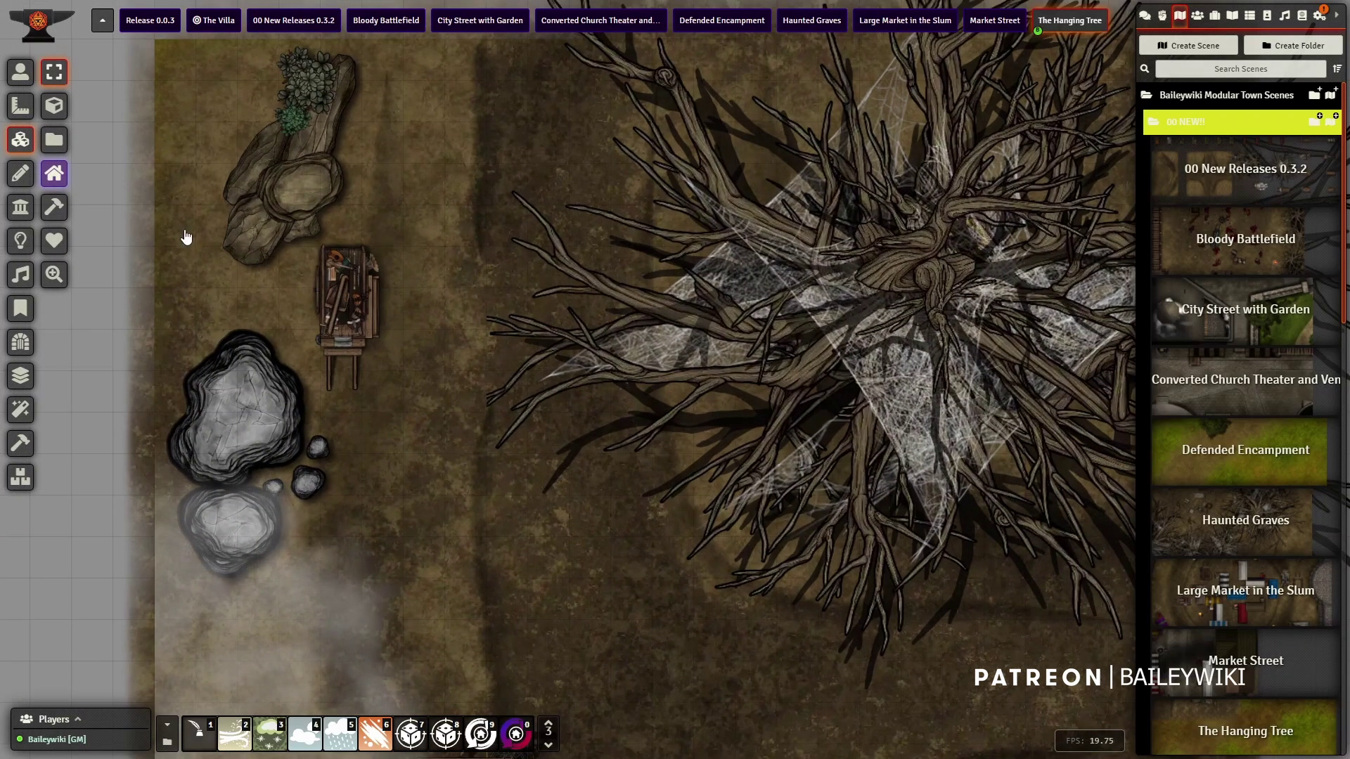
Make the dead tree's overhead tiles see-through and inspect the loaded cart's basic tile settings, leaving them unchanged.
click(58, 178)
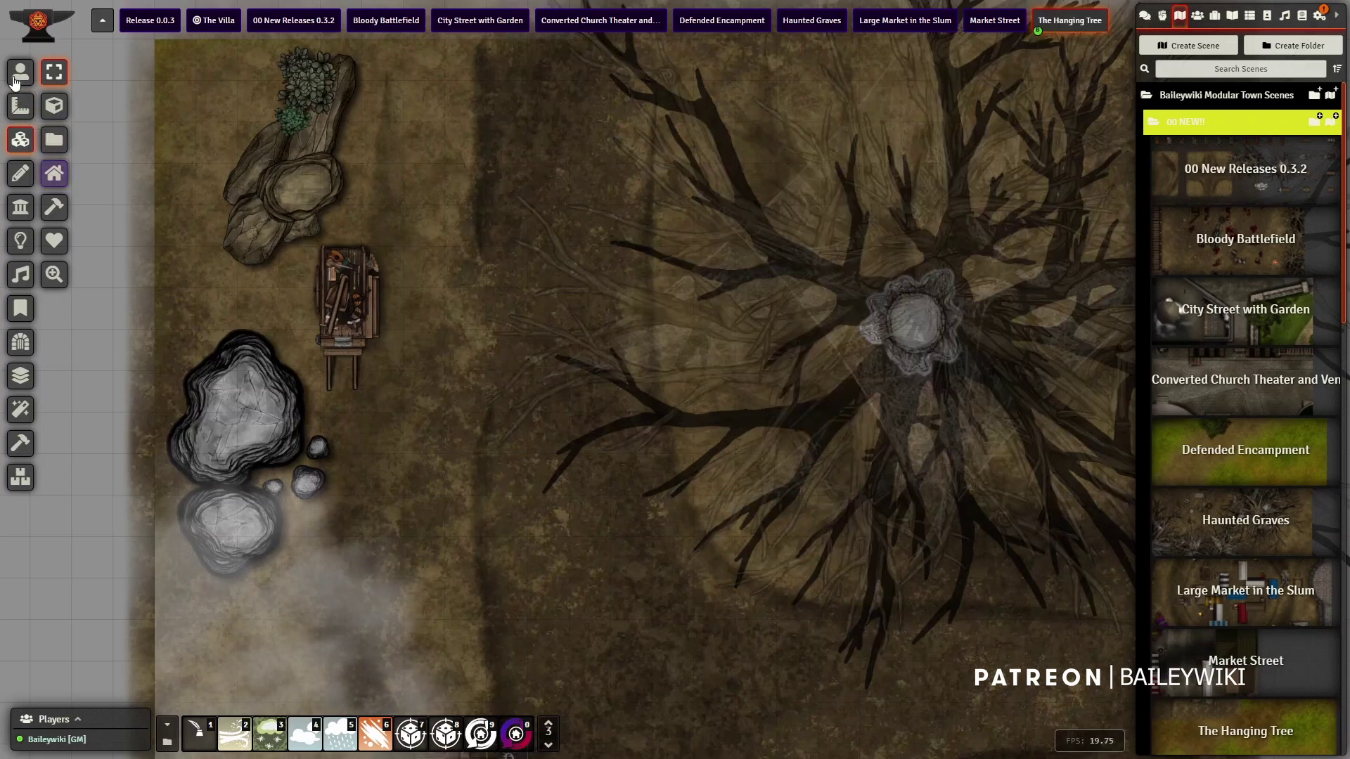
double_click(344, 301)
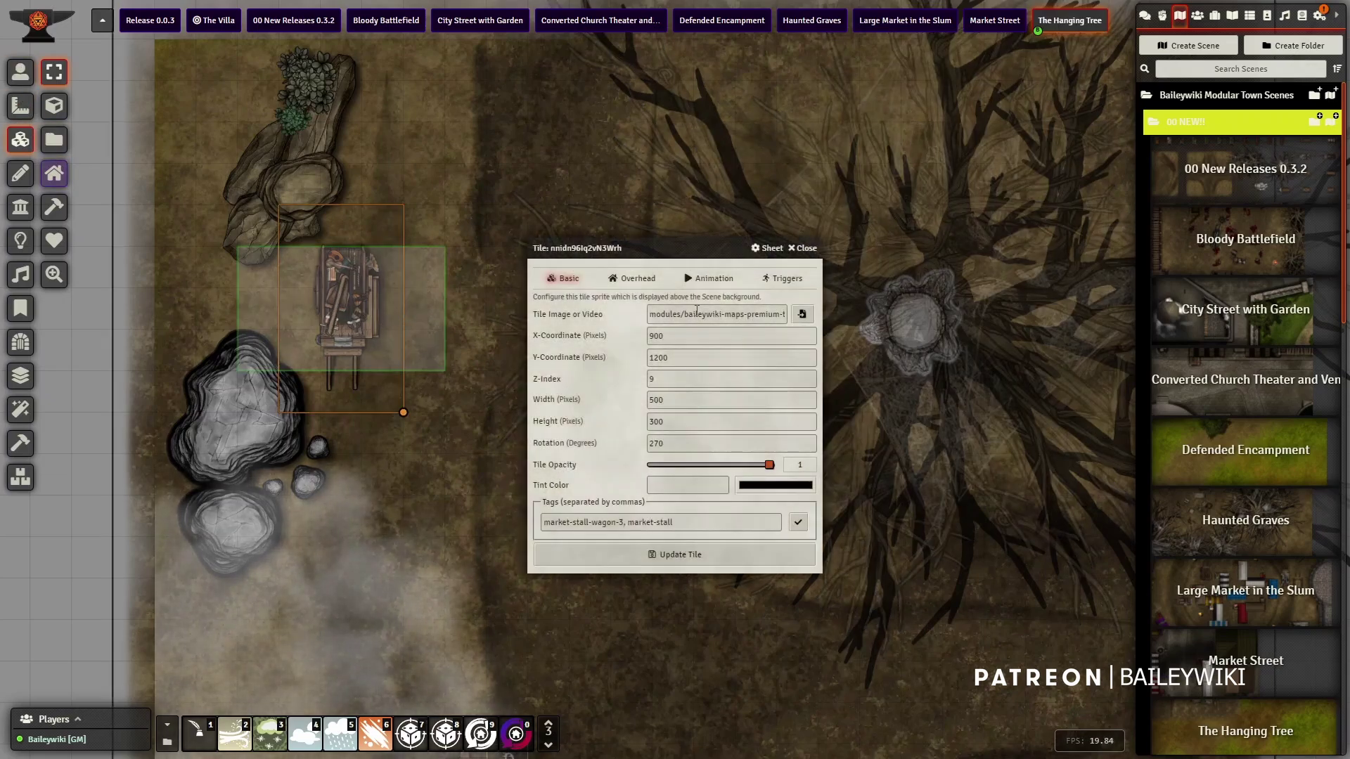
click(802, 249)
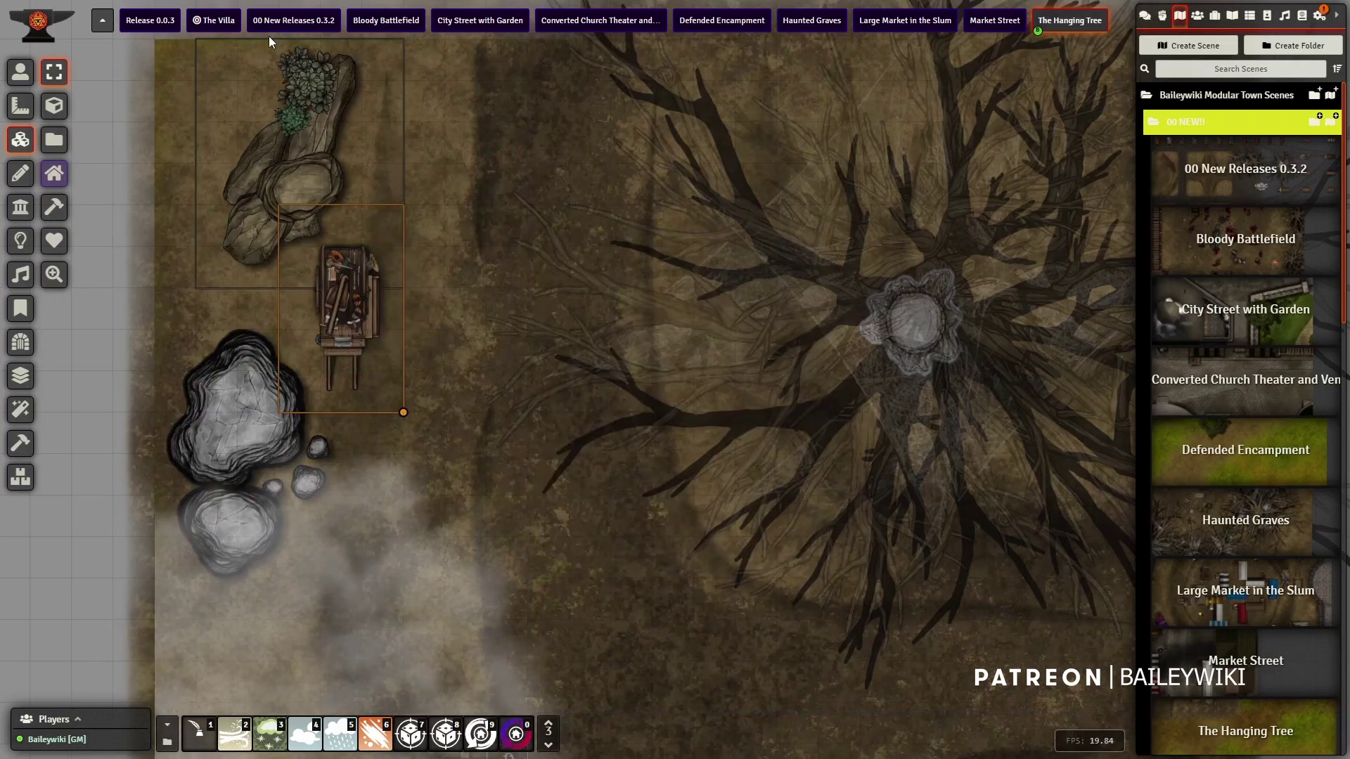
Switch to The Villa scene and select the purple-haired token in the entrance hall to show its vision.
click(214, 20)
scroll(693, 508, up, 8)
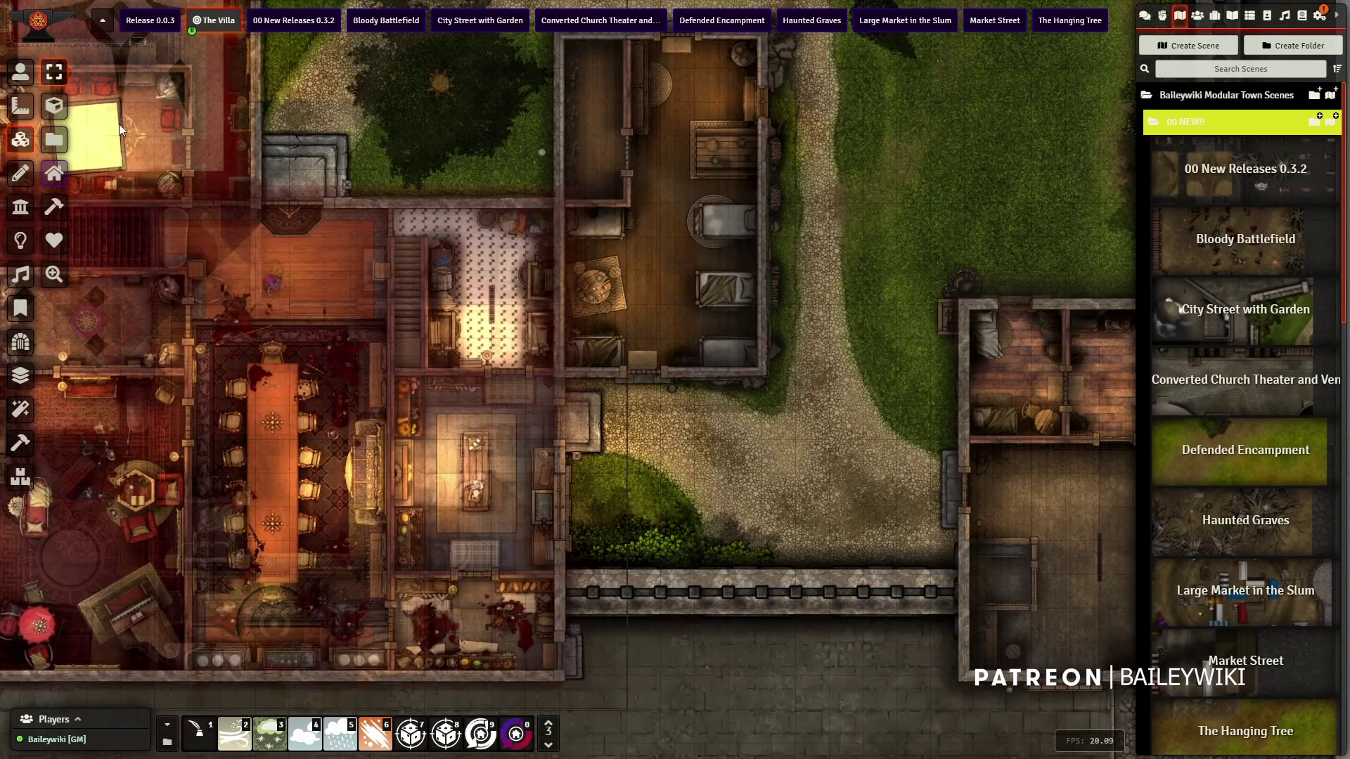
click(21, 71)
click(273, 285)
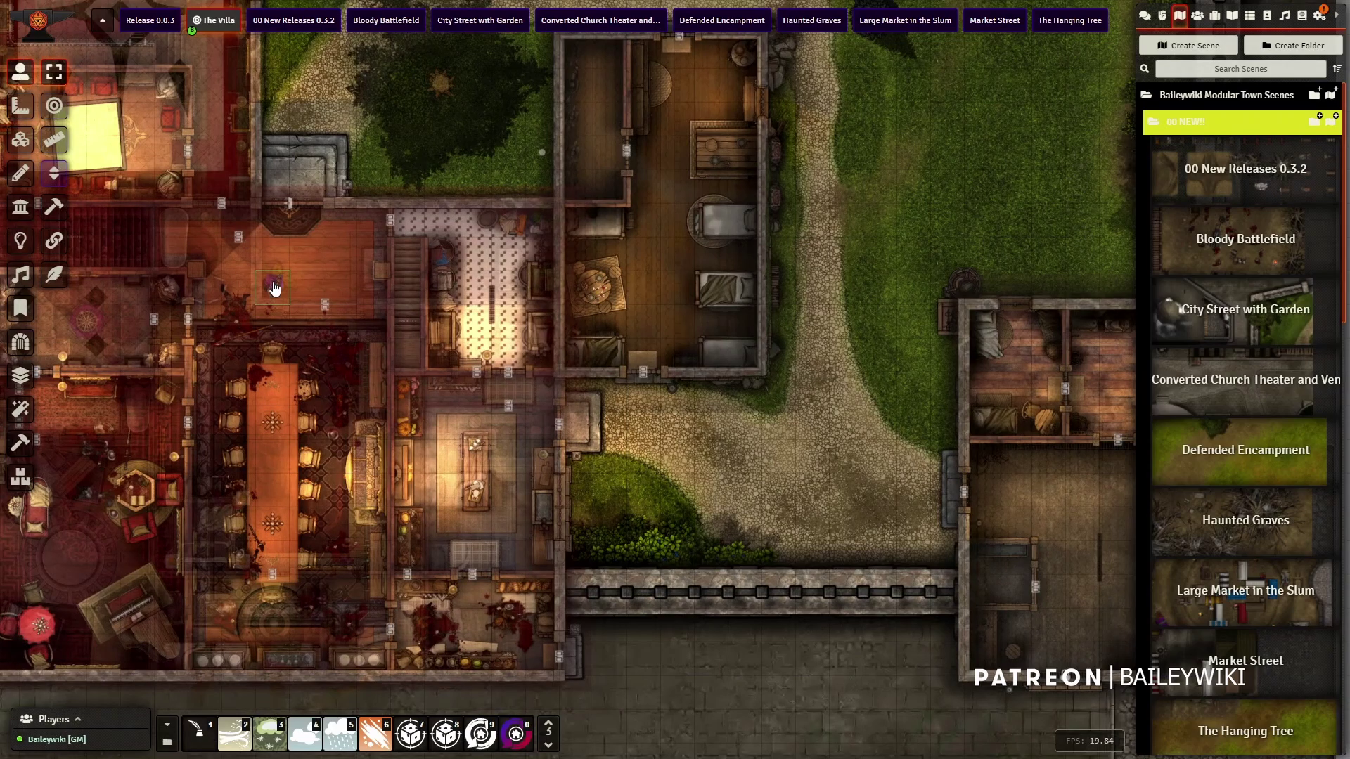
drag(575, 445, 754, 393)
scroll(608, 352, up, 13)
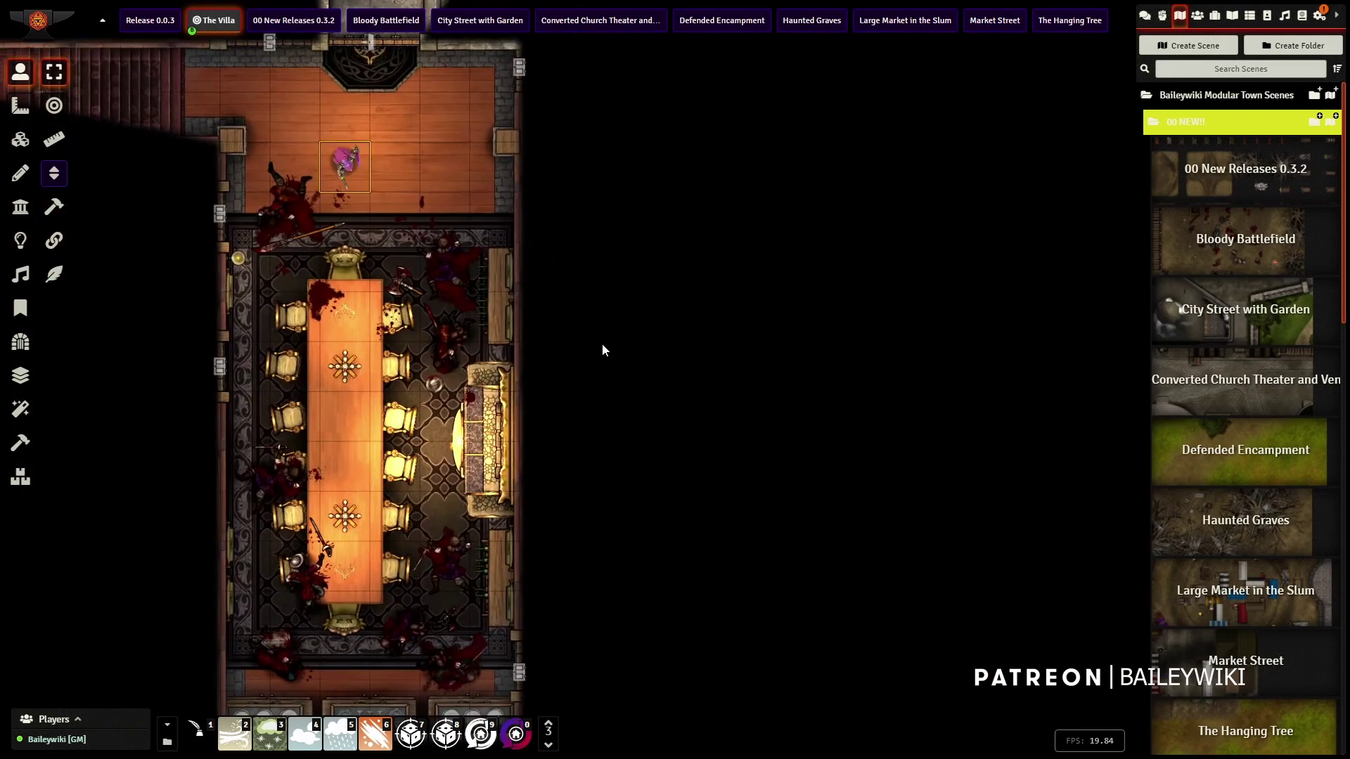
Move the token east across the entrance hall, then back west and north onto the black rug at the front door.
drag(602, 336, 778, 367)
key(Right)
key(Right)
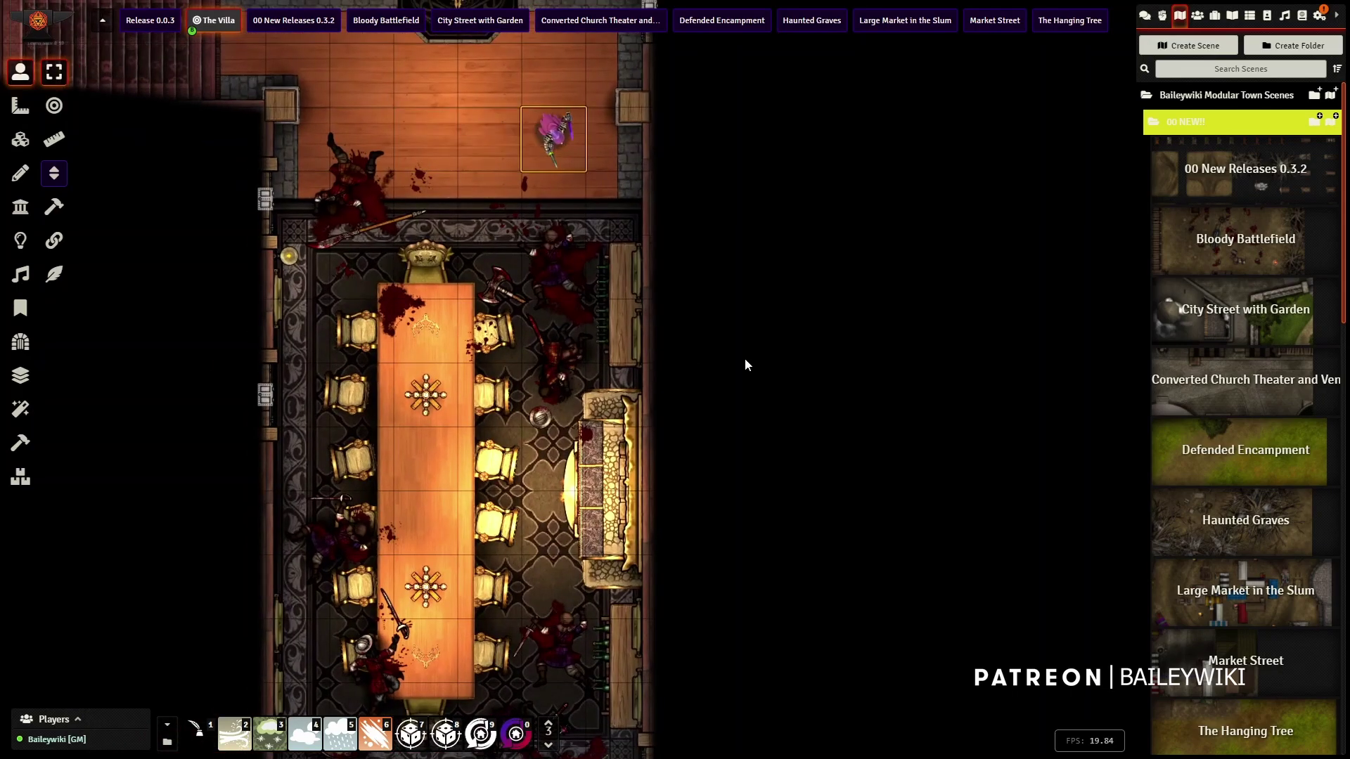
key(Left)
key(Left)
key(Up)
key(Up)
drag(547, 281, 779, 436)
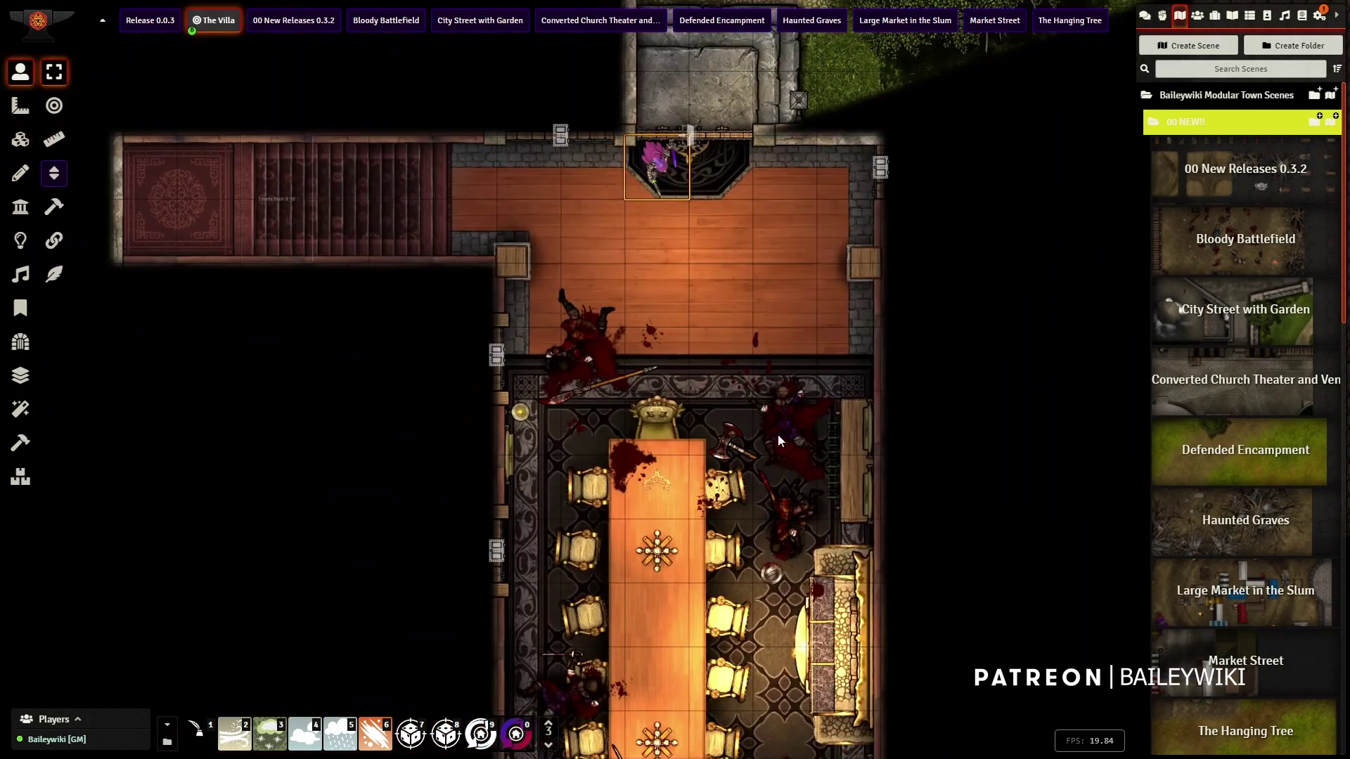
Walk the token west from the front door up the staircase to the red-carpeted landing.
key(Left)
key(Left)
key(Left)
key(Left)
key(Left)
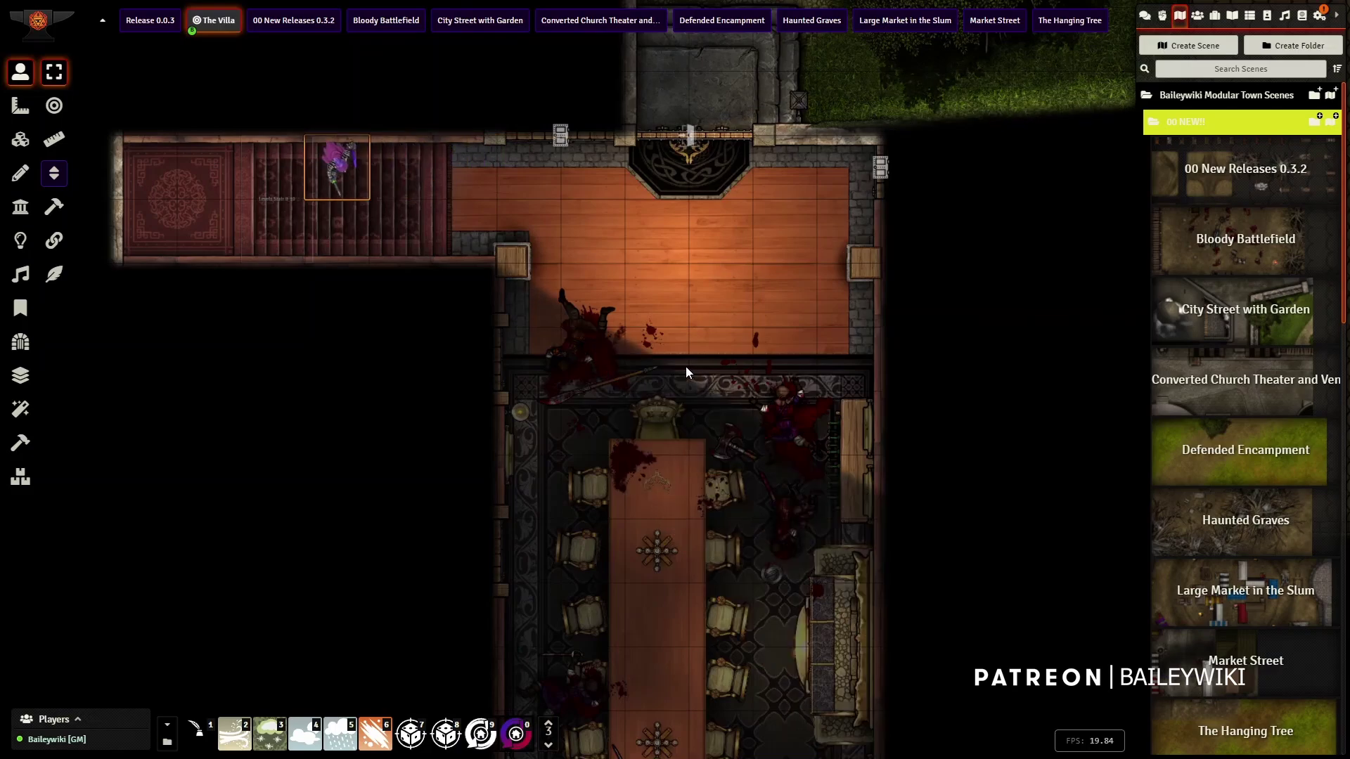
key(Left)
key(Left)
Walk the token south off the landing and east into the middle of the blood-covered tiled room.
key(Down)
key(Down)
key(Down)
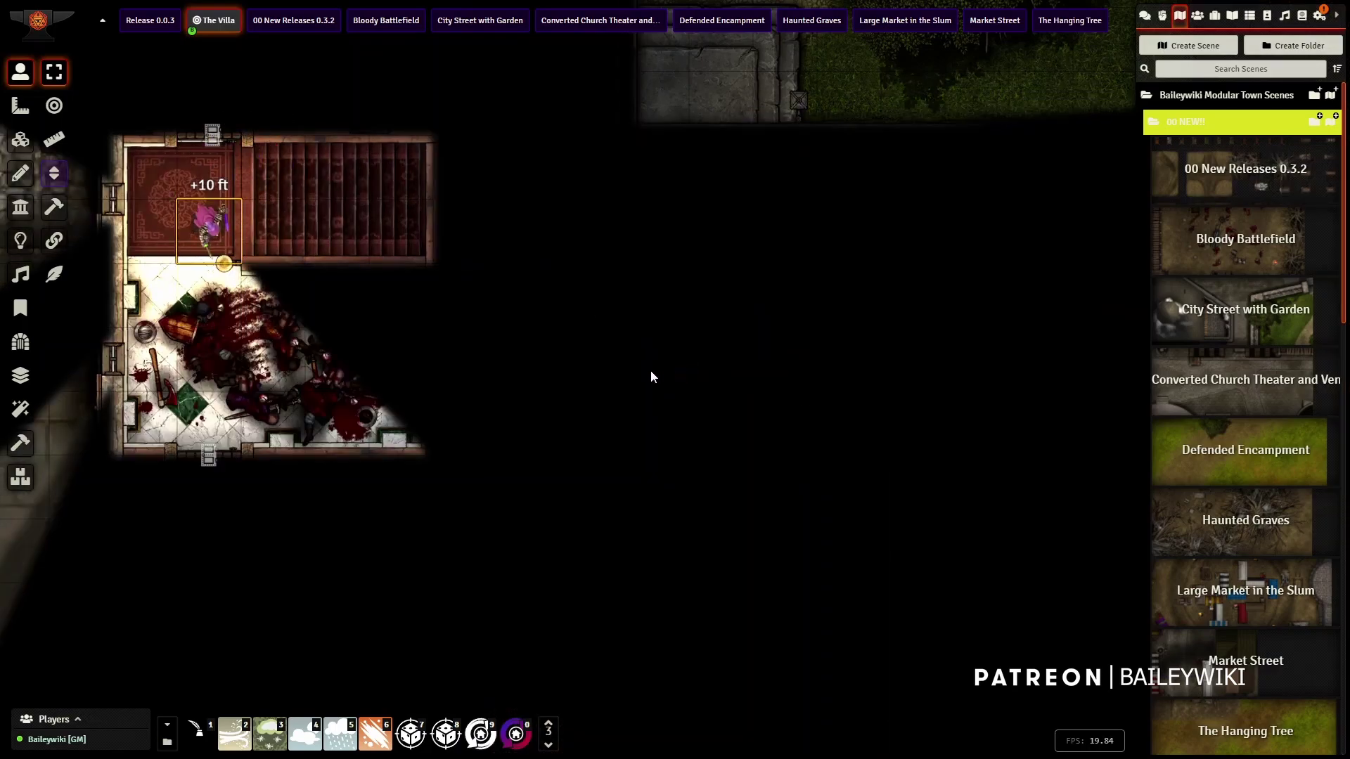
key(Right)
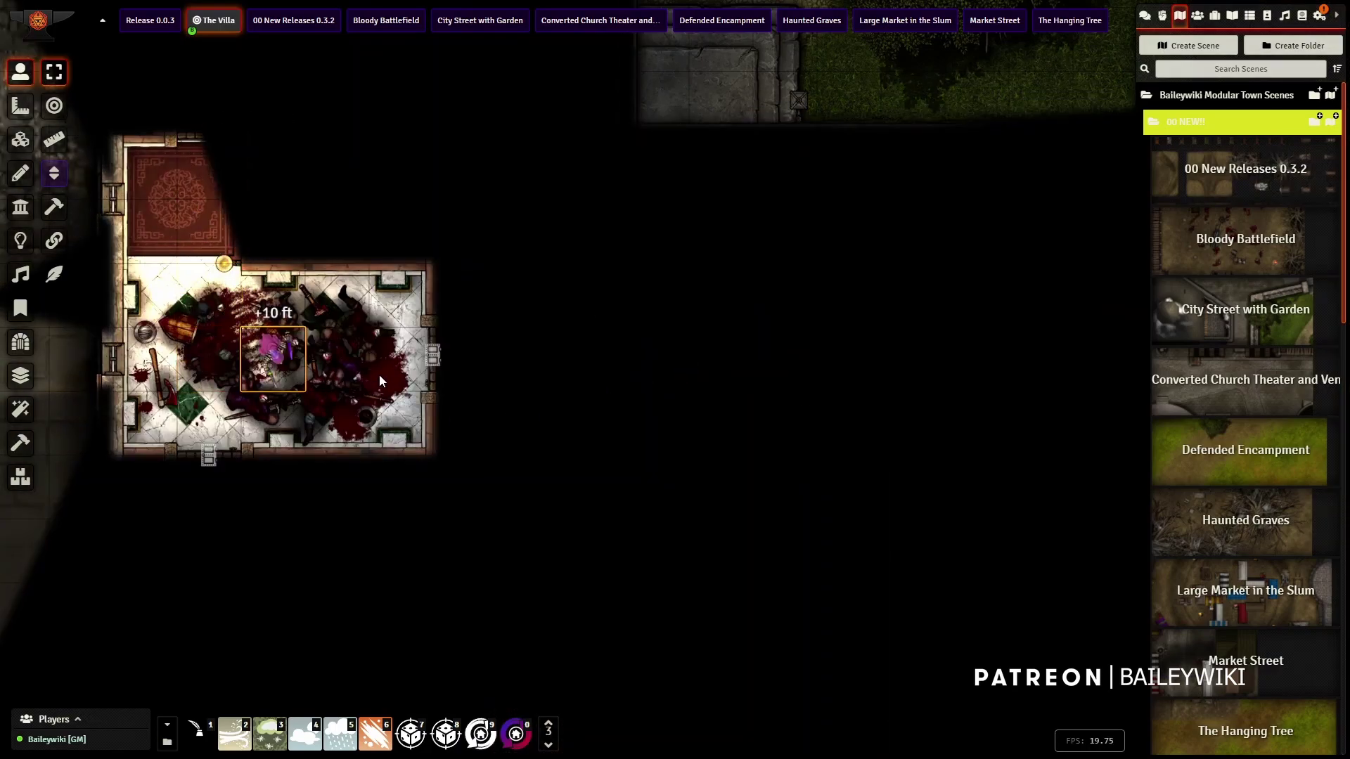
Open the tiled room's east door and walk the token through it into the red-carpeted bedroom.
click(433, 356)
key(Right)
key(Right)
key(Right)
key(Right)
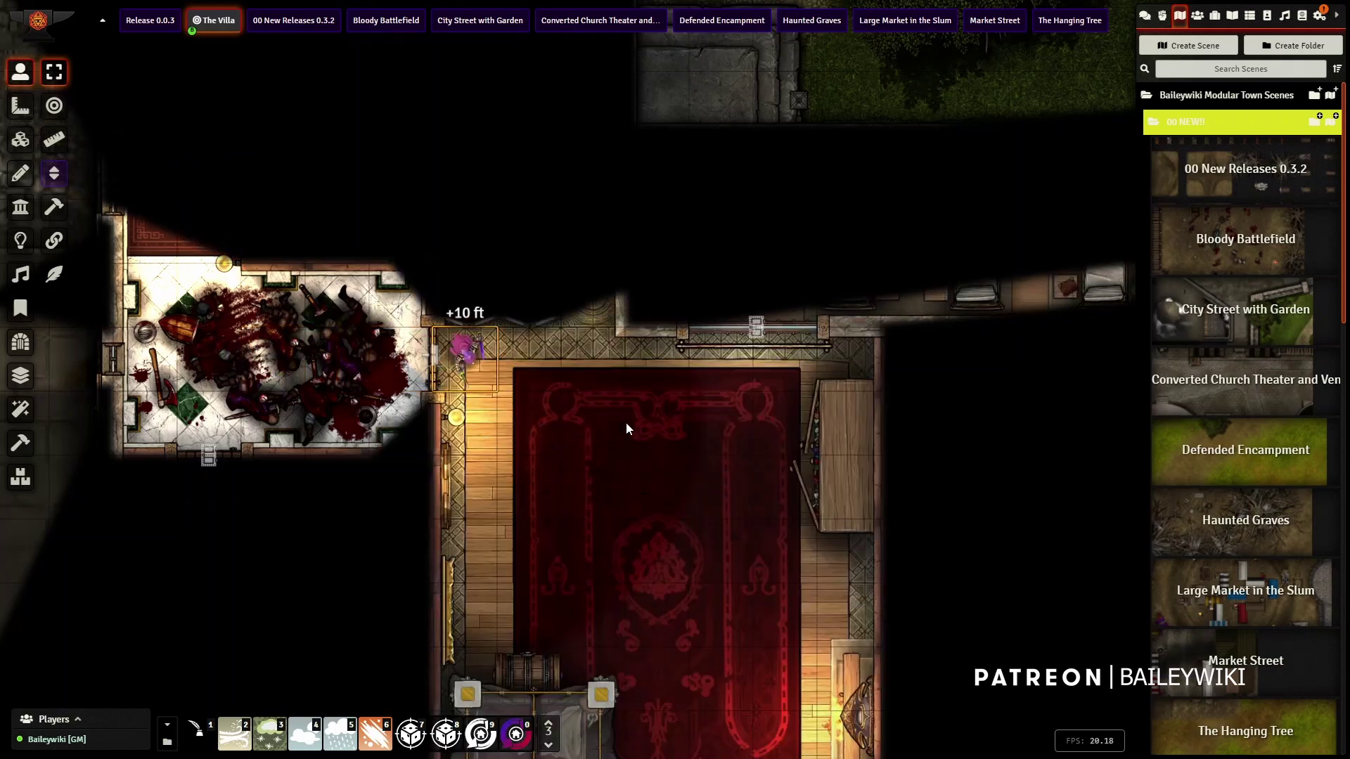
key(Down)
key(Down)
drag(777, 488, 585, 355)
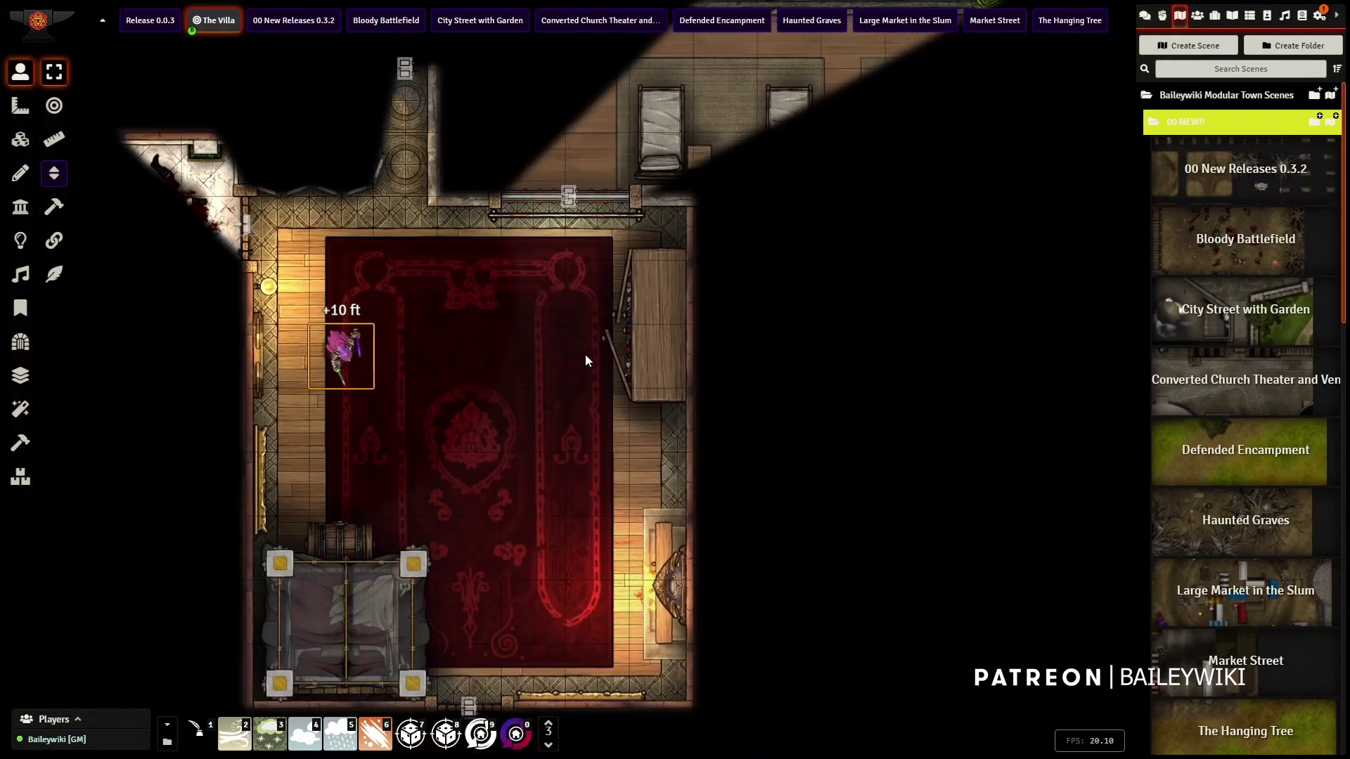
Walk the token southeast across the bedroom's red carpet towards the dressing table on the east wall.
key(Right)
key(Right)
key(Right)
key(Down)
key(Down)
key(Down)
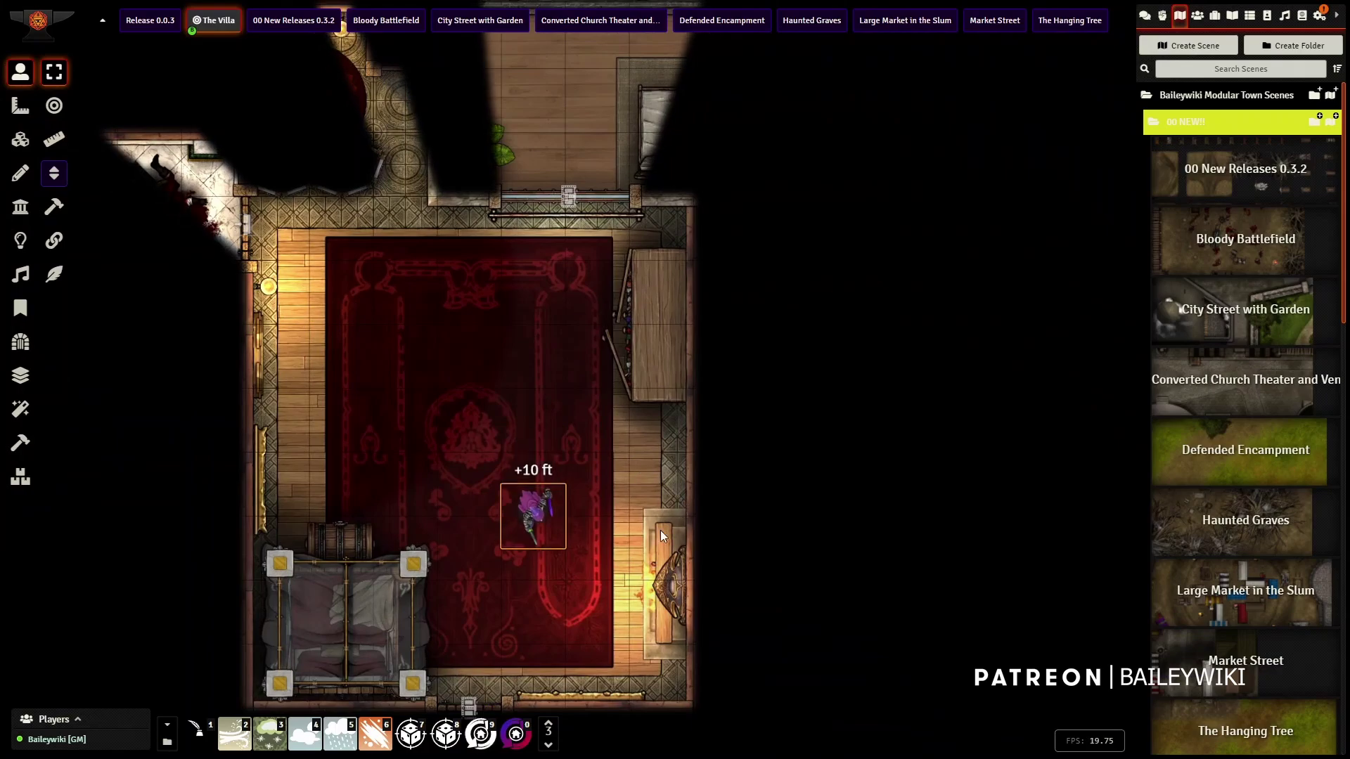
key(Down)
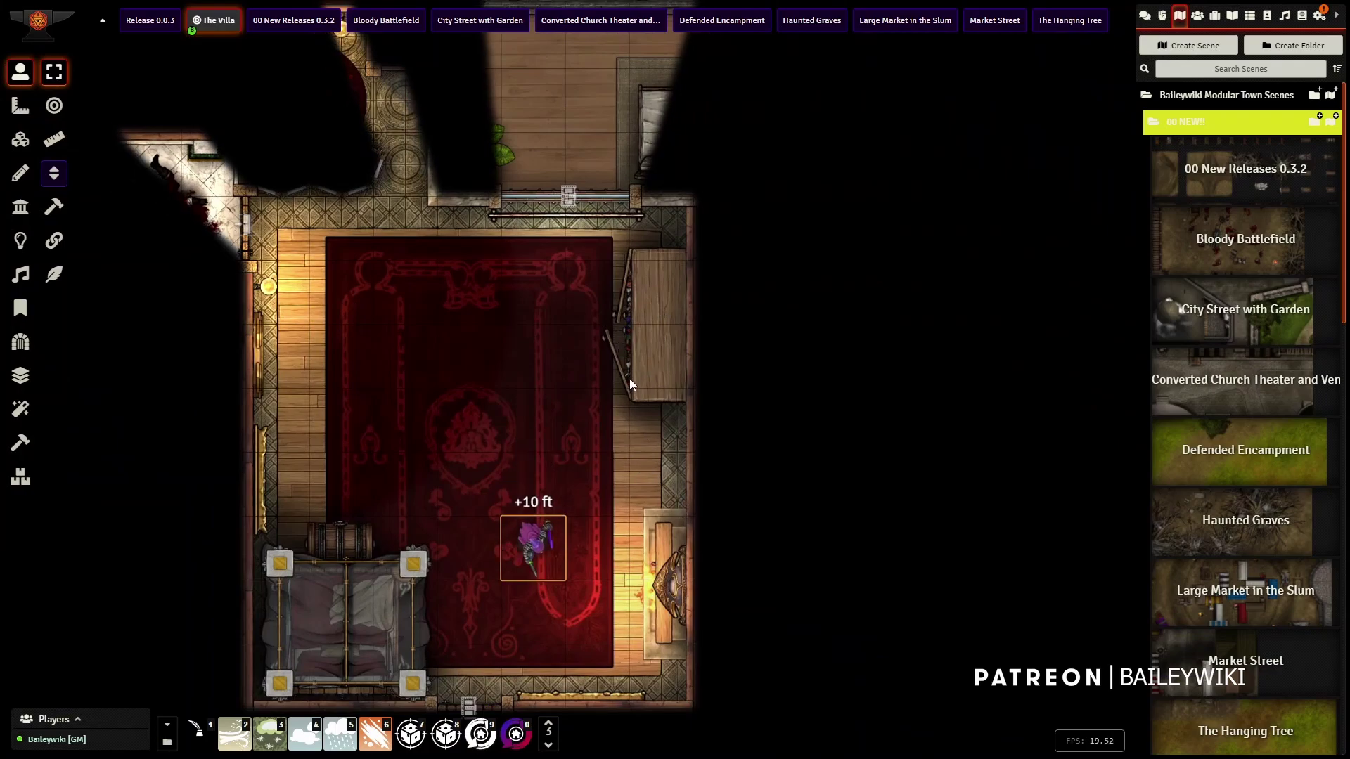
key(Up)
key(Up)
Lead the token through the bedroom's south door onto the round green rug in the small room of beds.
drag(594, 551, 631, 294)
key(Down)
key(Down)
key(Down)
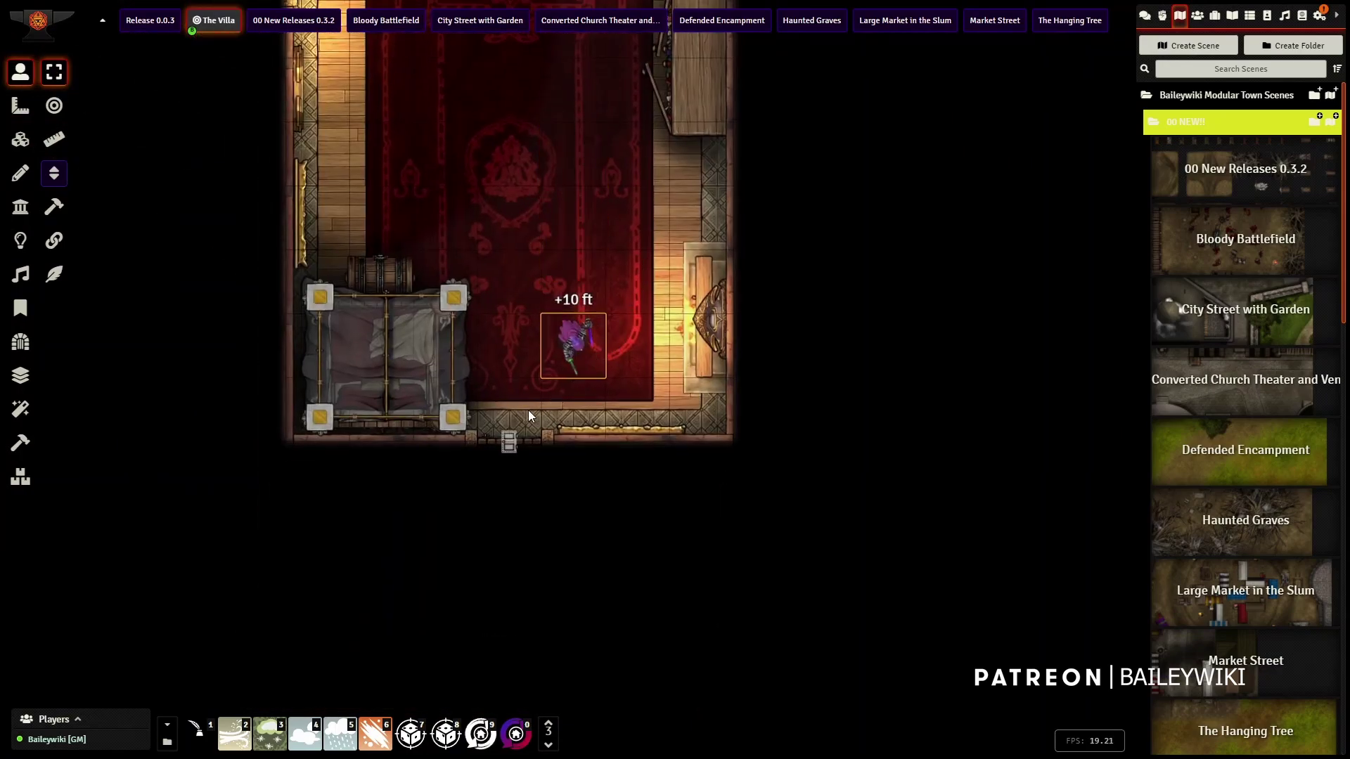
key(Left)
key(Down)
key(Down)
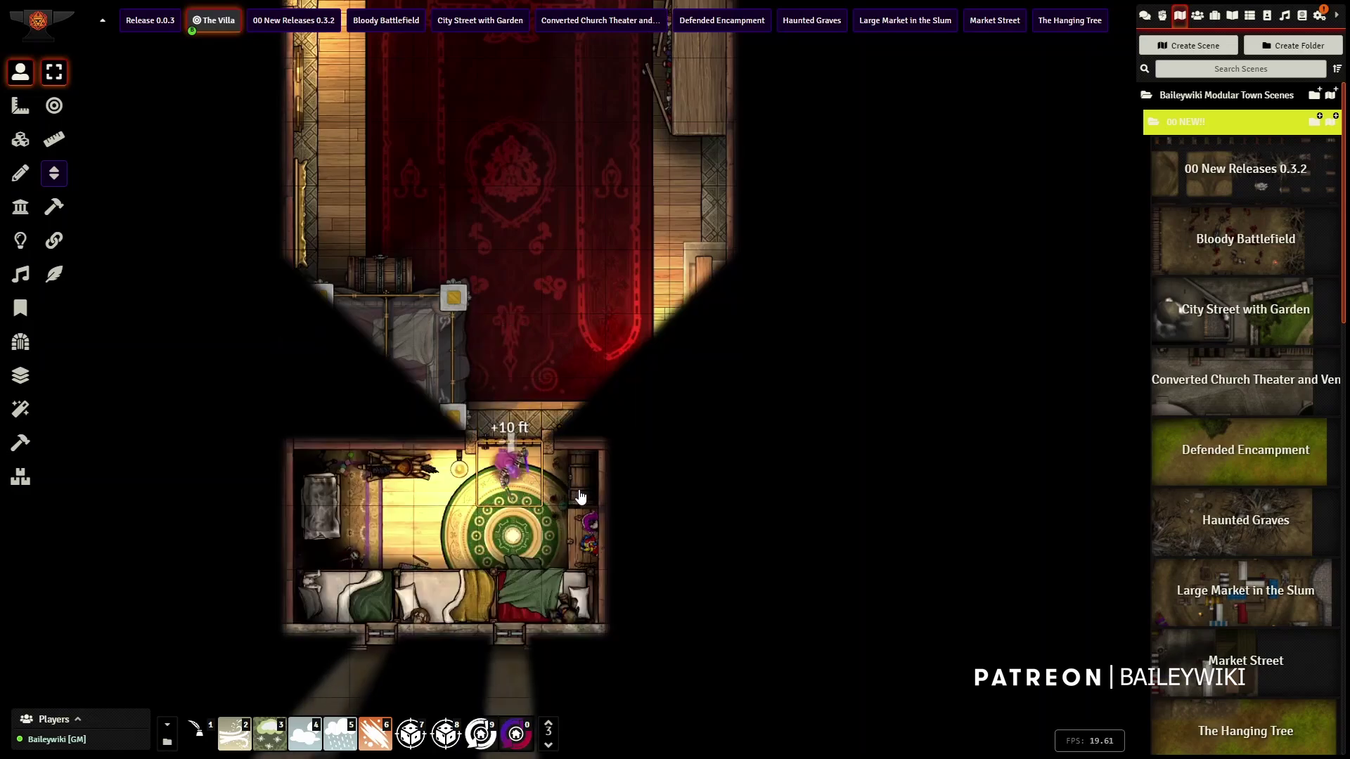
key(Down)
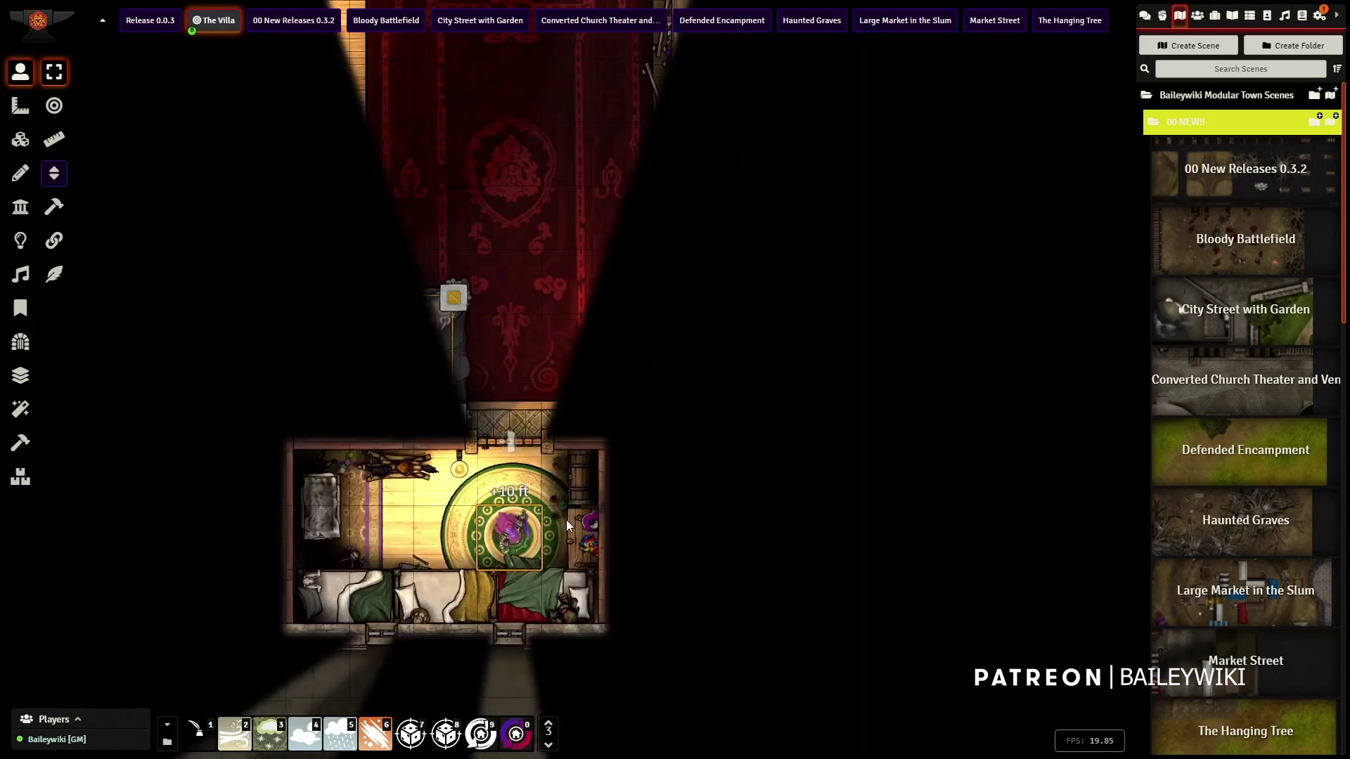